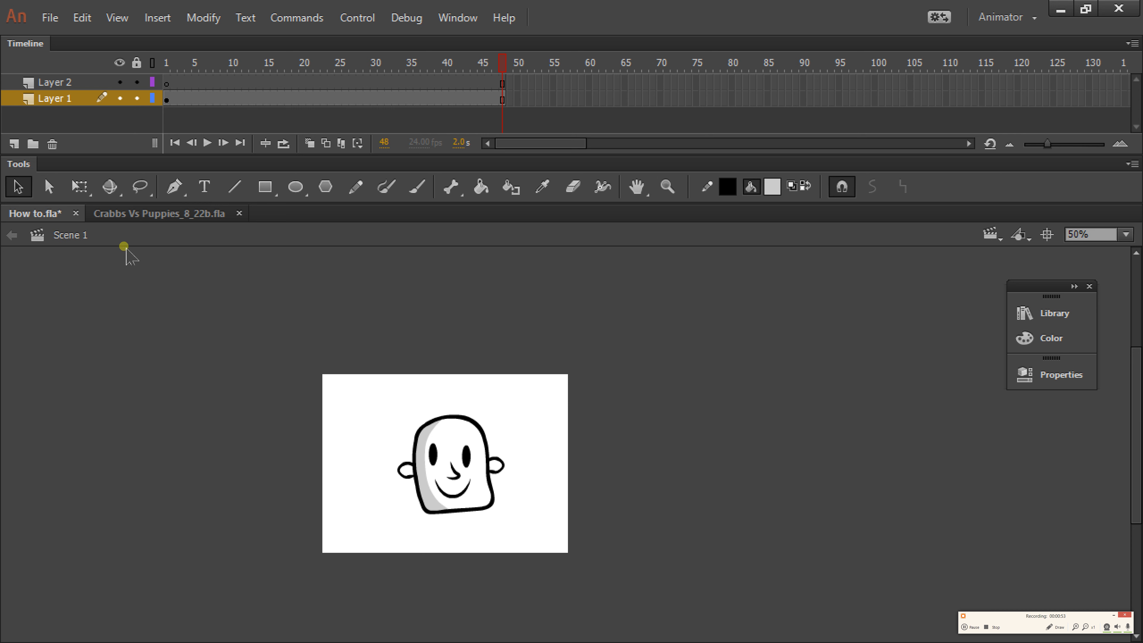
# Switch to the Crabbs Vs Puppies_8_22b.fla document, preview the animation as a test movie and close the preview
pyautogui.click(142, 214)
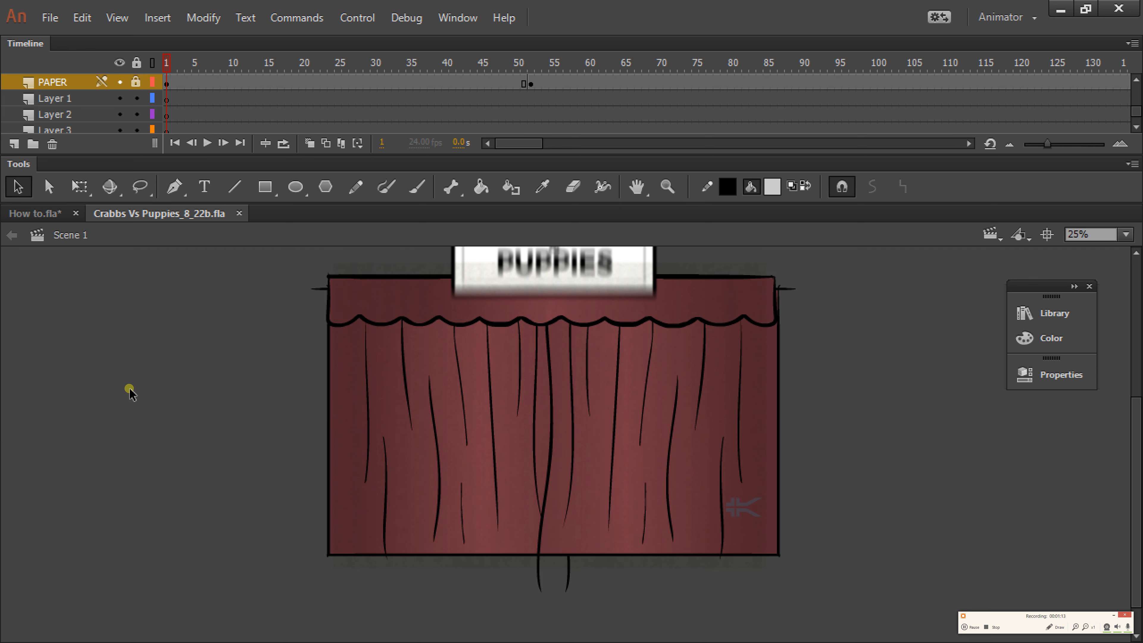
pyautogui.hotkey('ctrl', 'Return')
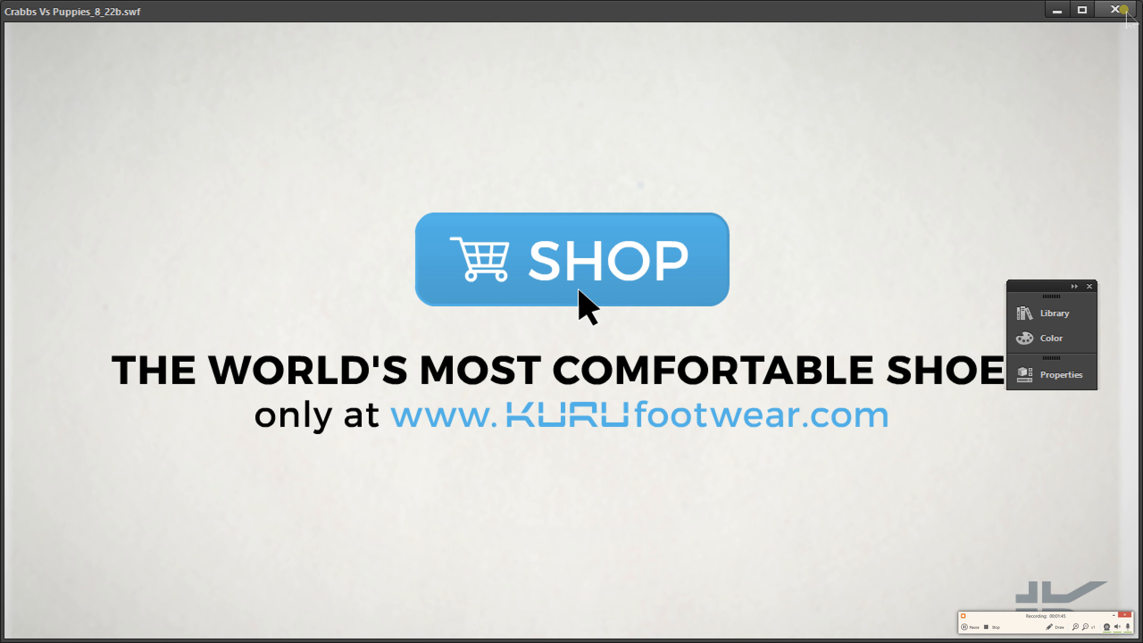
pyautogui.click(1115, 9)
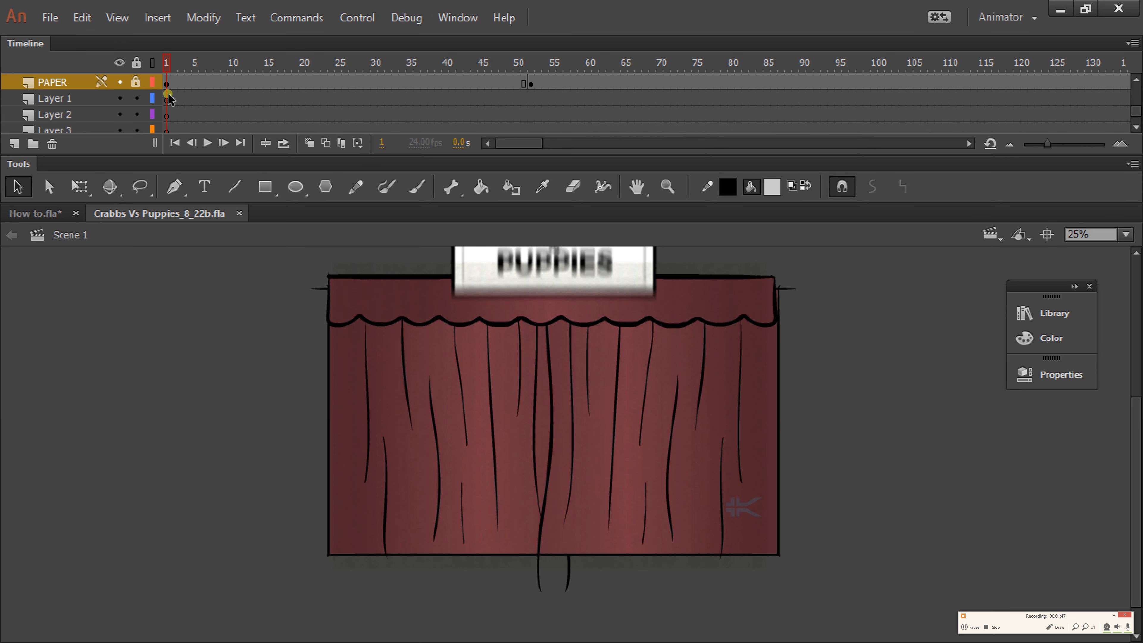
# Delete the Title and MUSIC layers from the main timeline
pyautogui.scroll(5, 168, 98)
pyautogui.click(62, 98)
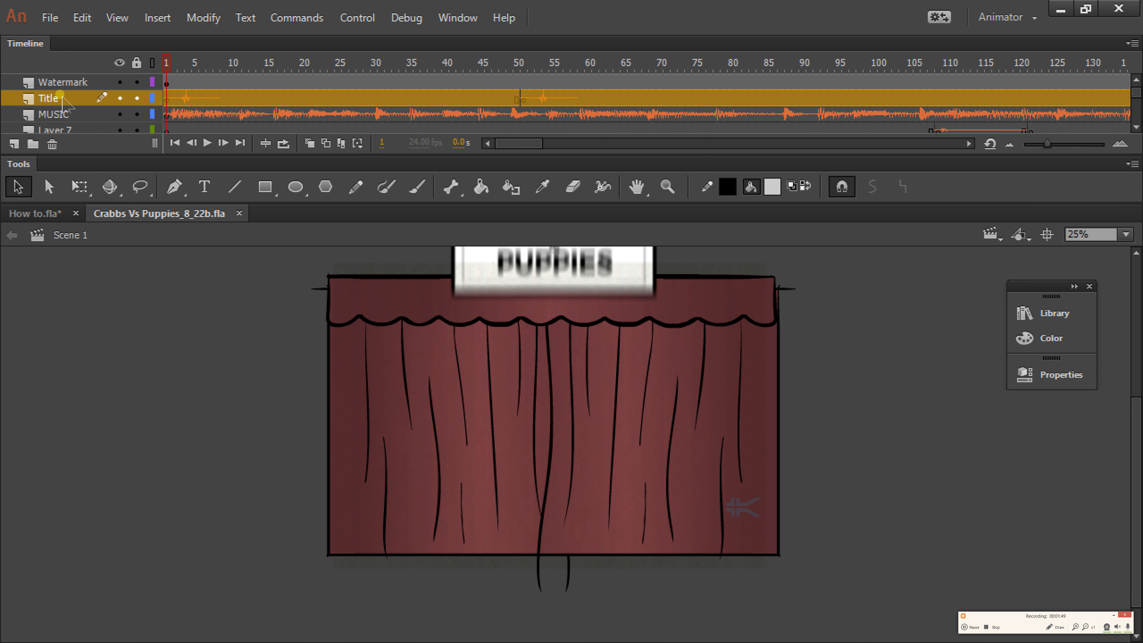
pyautogui.click(53, 144)
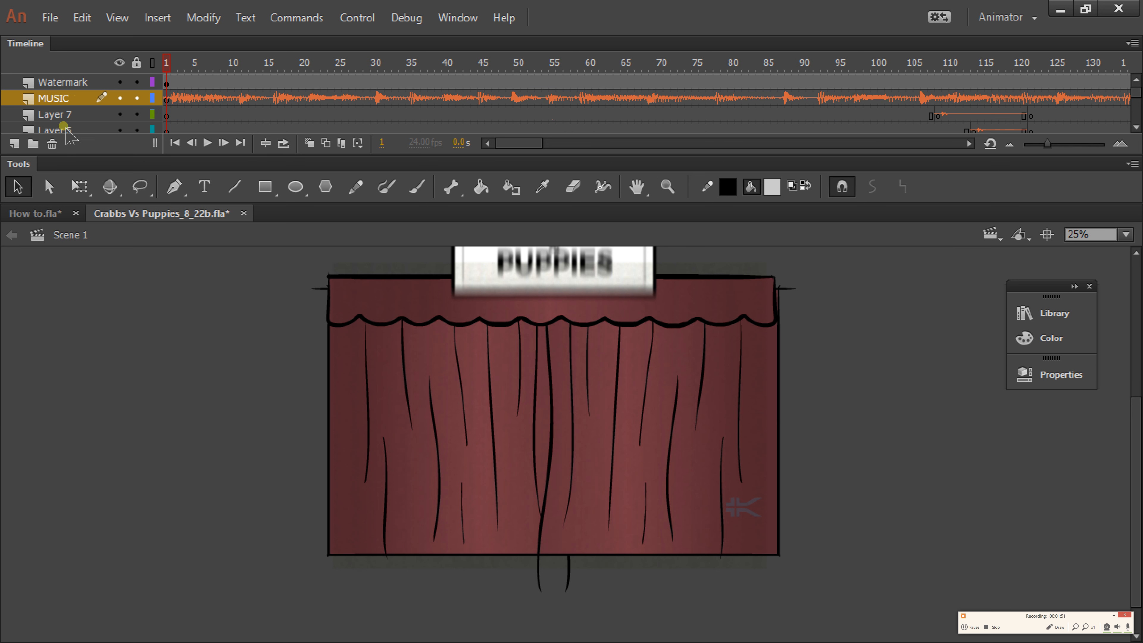
pyautogui.click(74, 98)
pyautogui.click(52, 144)
# Go to frame 144, open the man holding the crab for in-place editing and move to the symbol's frame 1
pyautogui.moveTo(227, 68); pyautogui.dragTo(793, 107)
pyautogui.hotkey('ctrl', 'space')
pyautogui.click(587, 383)
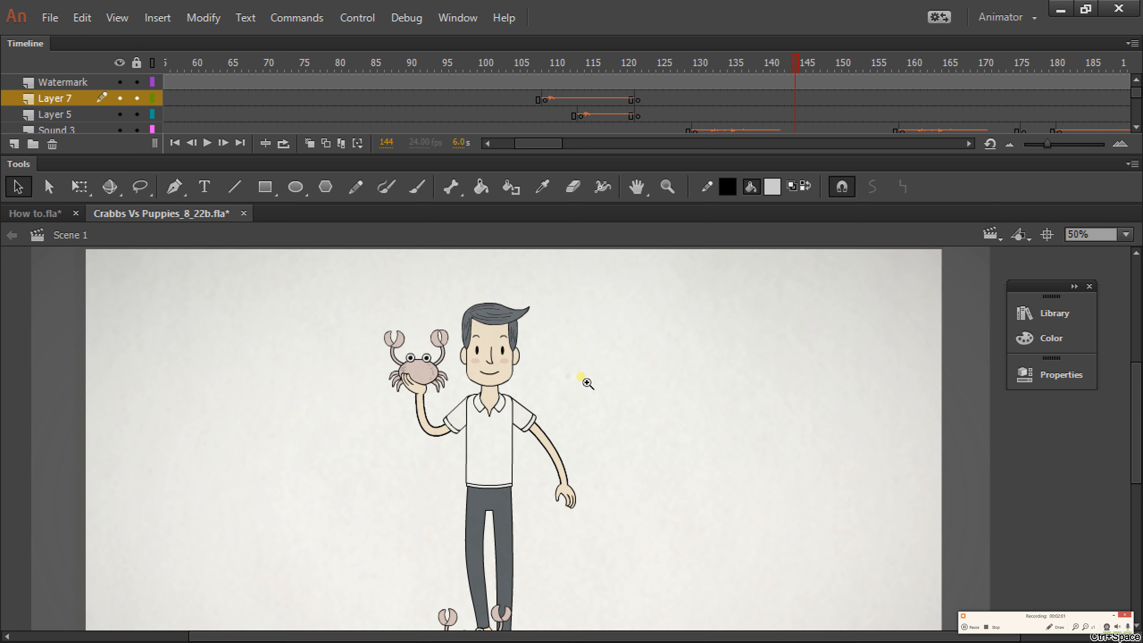
pyautogui.click(566, 396)
pyautogui.moveTo(517, 434); pyautogui.dragTo(572, 468)
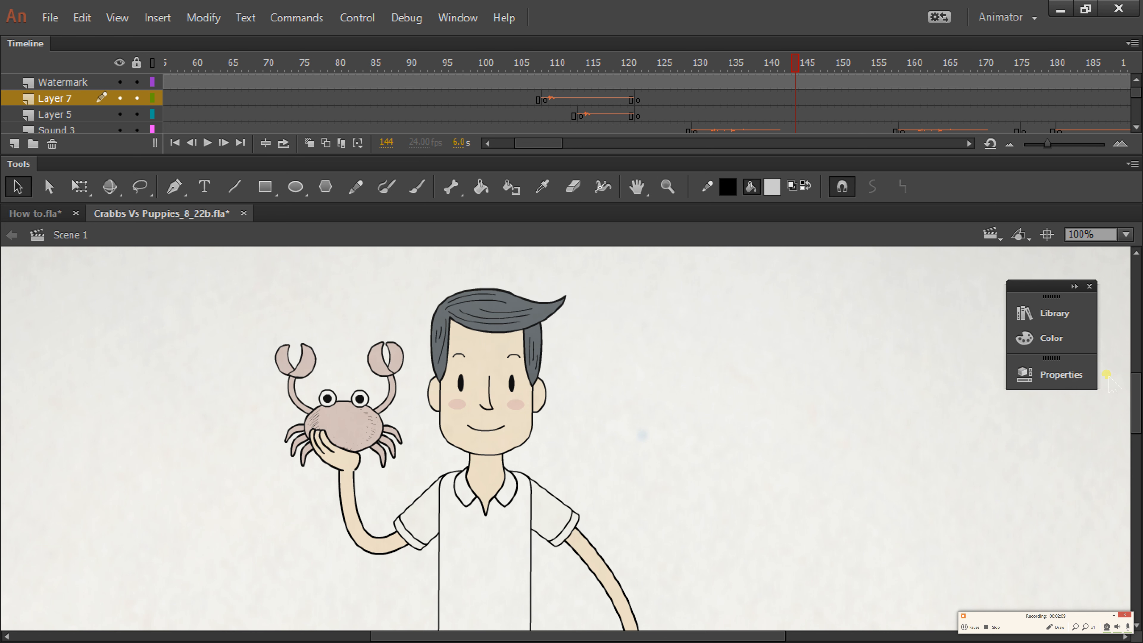
pyautogui.moveTo(1138, 393)
pyautogui.mouseDown()
pyautogui.moveTo(1138, 413)
pyautogui.moveTo(1138, 394)
pyautogui.mouseUp()
pyautogui.click(498, 399)
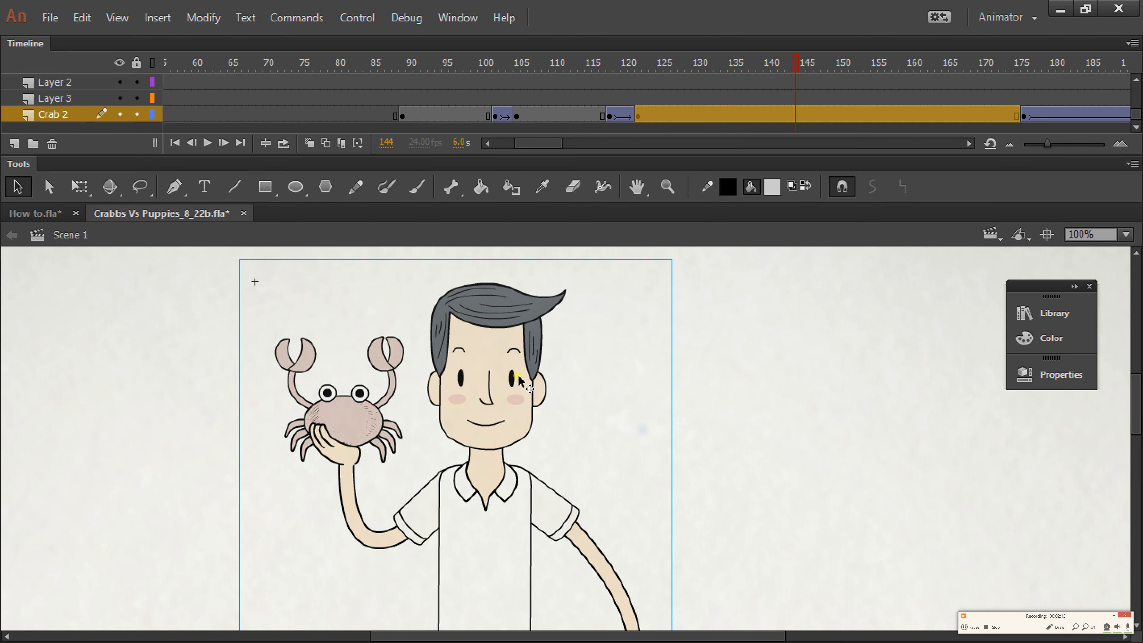
pyautogui.doubleClick(517, 380)
pyautogui.moveTo(306, 63); pyautogui.dragTo(168, 62)
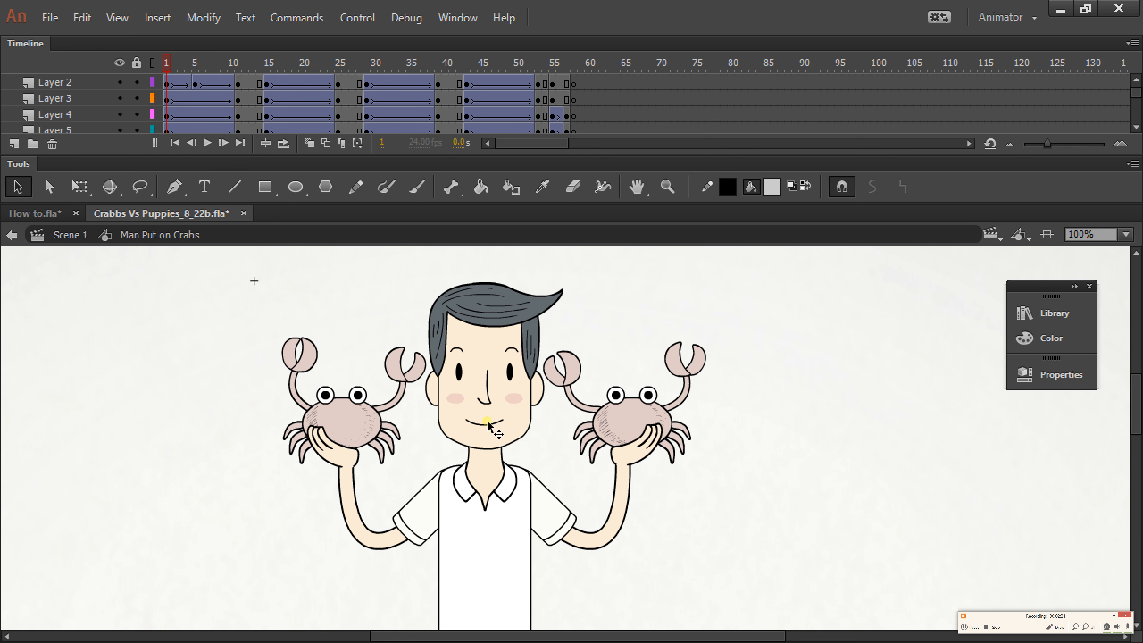
# Try moving the man's head off his body as a separate piece and undo the move
pyautogui.click(540, 425)
pyautogui.moveTo(537, 416); pyautogui.dragTo(450, 348)
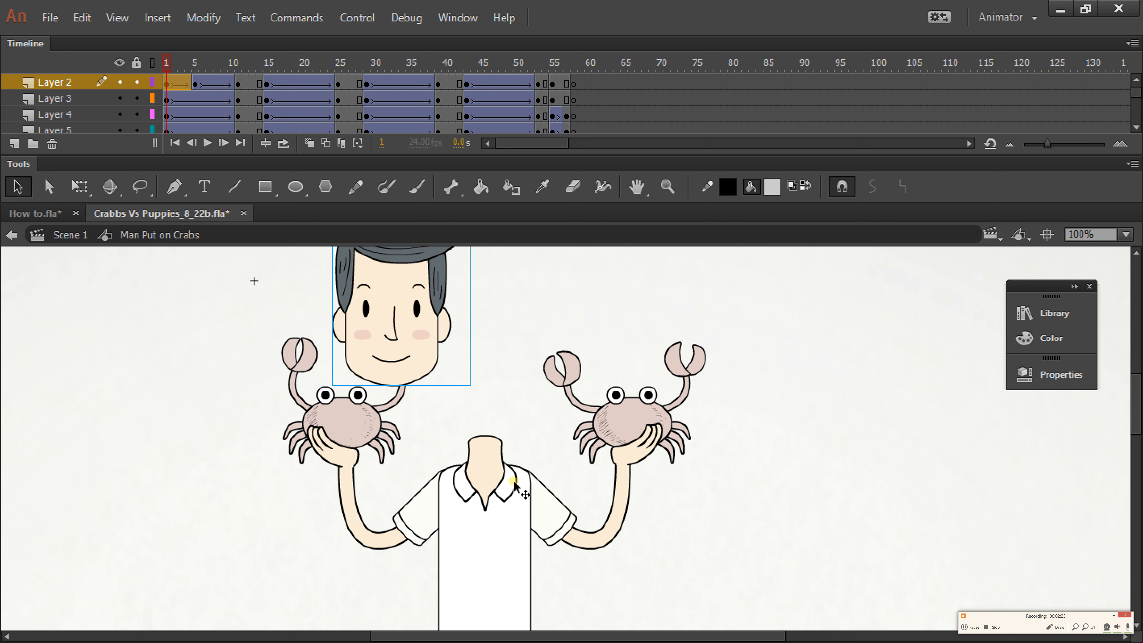
pyautogui.hotkey('ctrl', 'z')
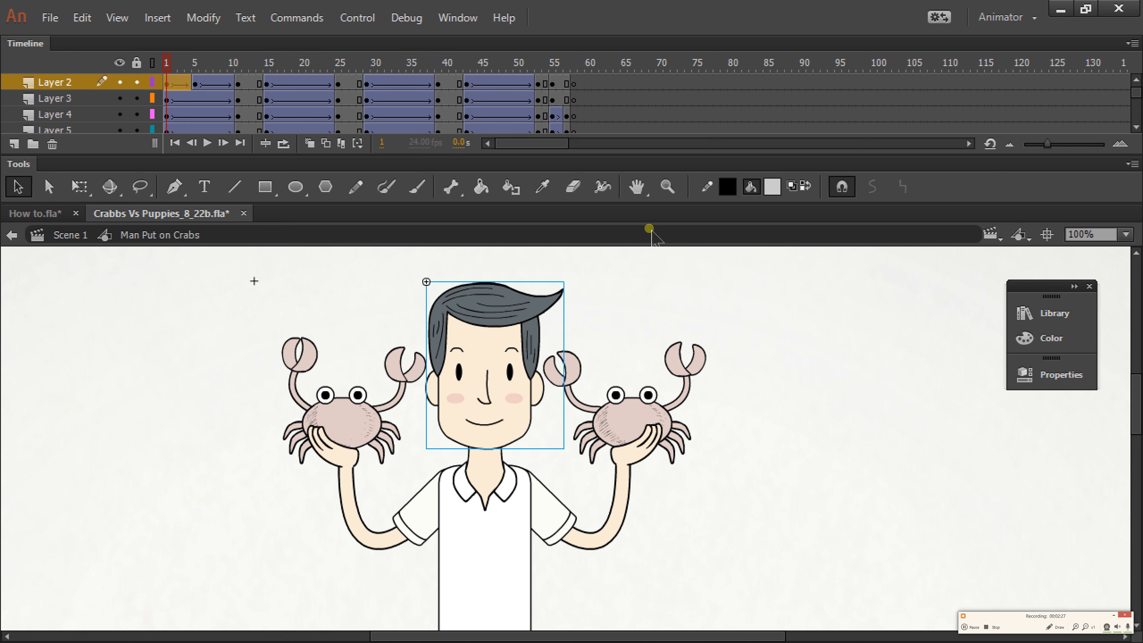
# Try pulling the man's sleeve and shirt torso away from the figure and undo the moves
pyautogui.click(636, 186)
pyautogui.moveTo(712, 427); pyautogui.dragTo(761, 381)
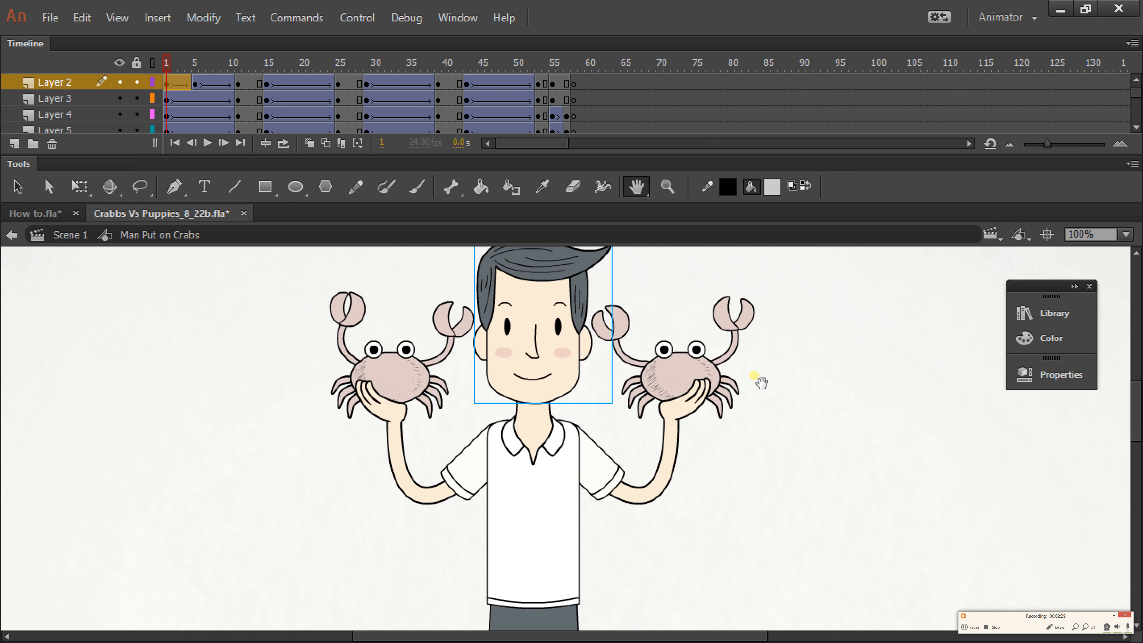
pyautogui.press('v')
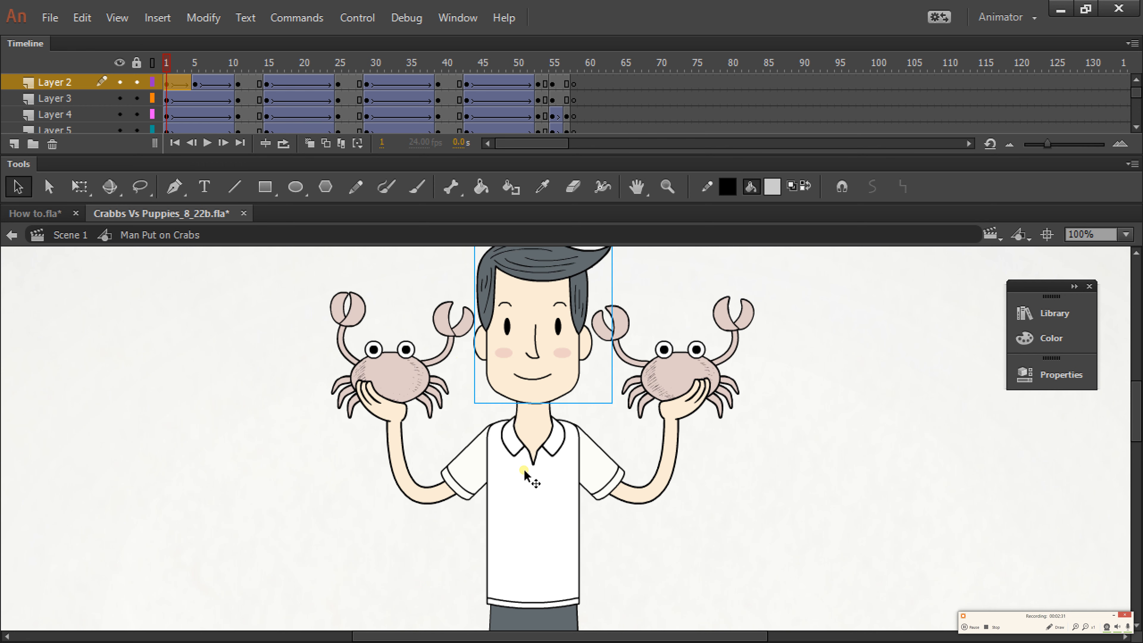
pyautogui.click(556, 499)
pyautogui.moveTo(590, 517); pyautogui.dragTo(488, 484)
pyautogui.moveTo(517, 540); pyautogui.dragTo(392, 510)
pyautogui.hotkey('ctrl', 'z')
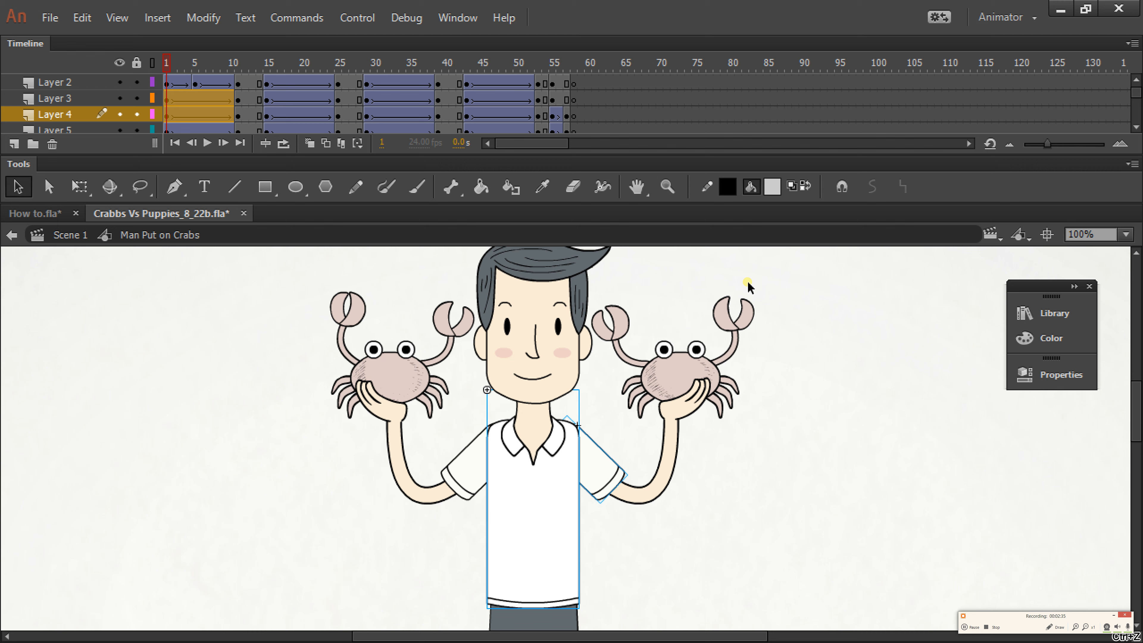
# Try moving the hips piece aside, undo the move and select the man's legs individually
pyautogui.press('h')
pyautogui.moveTo(698, 488); pyautogui.dragTo(704, 296)
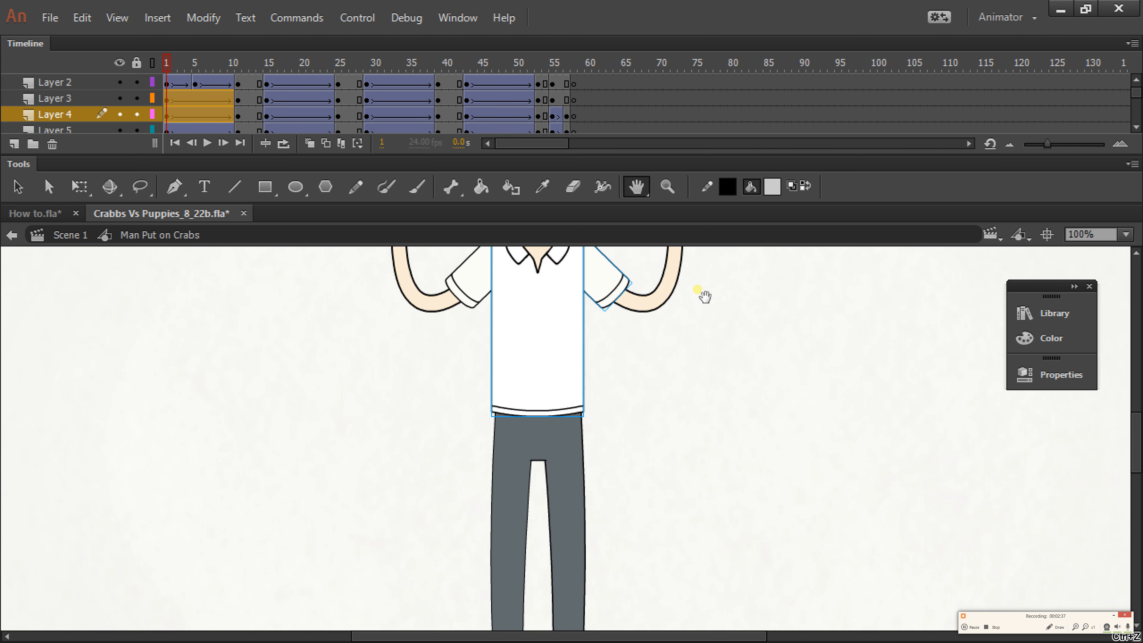
pyautogui.moveTo(668, 378); pyautogui.dragTo(681, 324)
pyautogui.press('v')
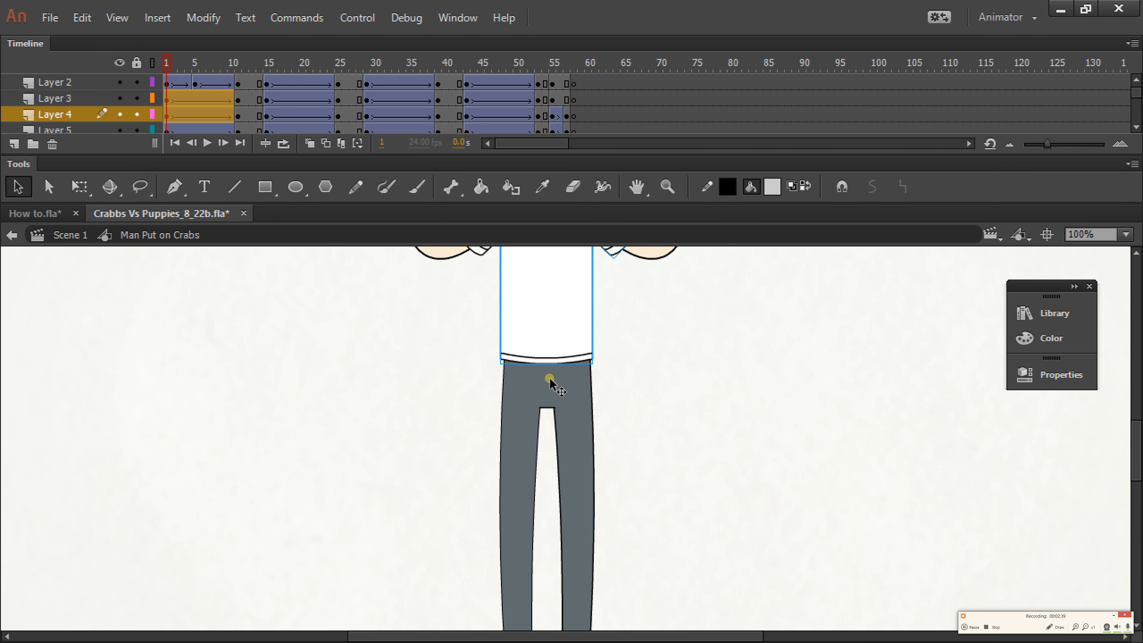
pyautogui.click(543, 403)
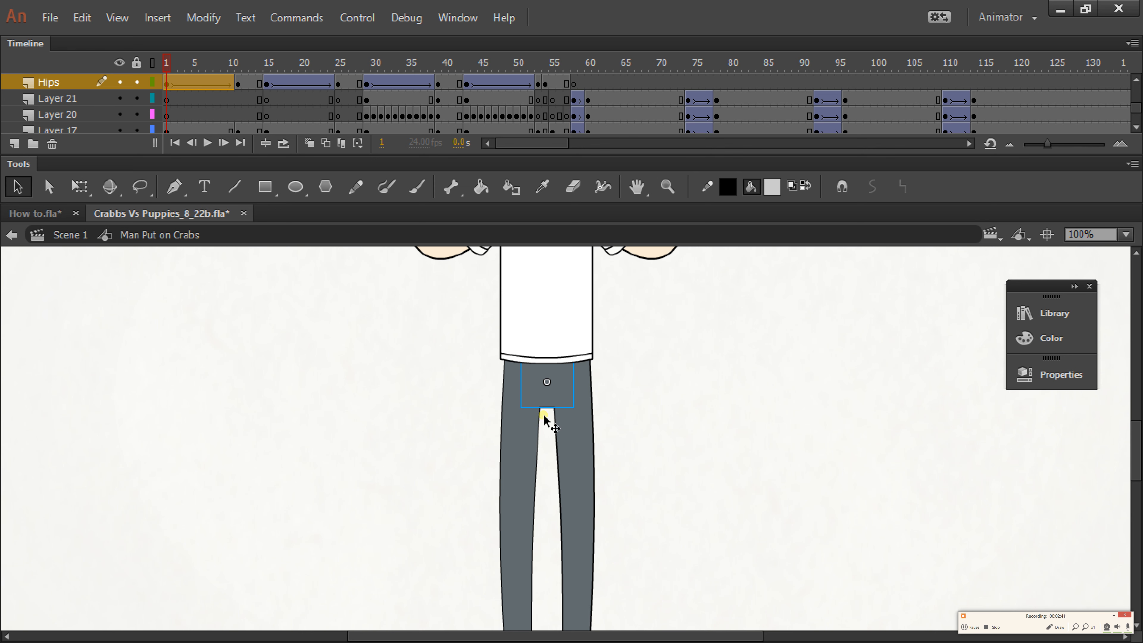
pyautogui.moveTo(535, 383); pyautogui.dragTo(383, 393)
pyautogui.hotkey('ctrl', 'z')
pyautogui.click(584, 457)
pyautogui.click(528, 468)
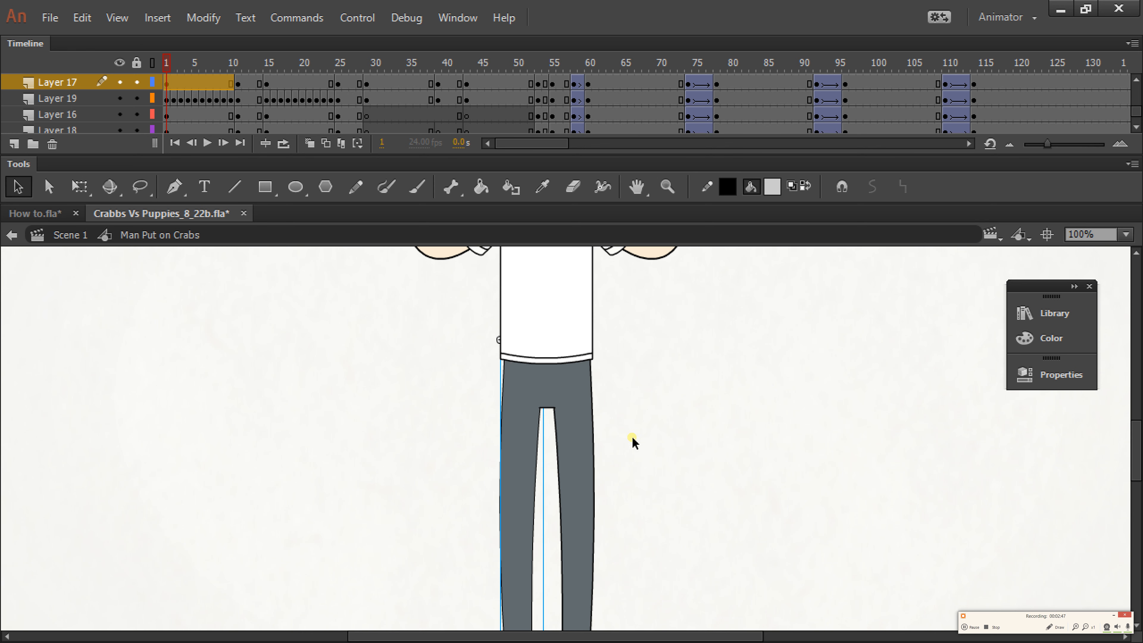
# Separate the man's left arm by moving its sleeve, forearm and hand away from each other
pyautogui.click(636, 187)
pyautogui.moveTo(651, 518); pyautogui.dragTo(637, 582)
pyautogui.moveTo(649, 442); pyautogui.dragTo(656, 535)
pyautogui.moveTo(695, 450); pyautogui.dragTo(699, 548)
pyautogui.press('v')
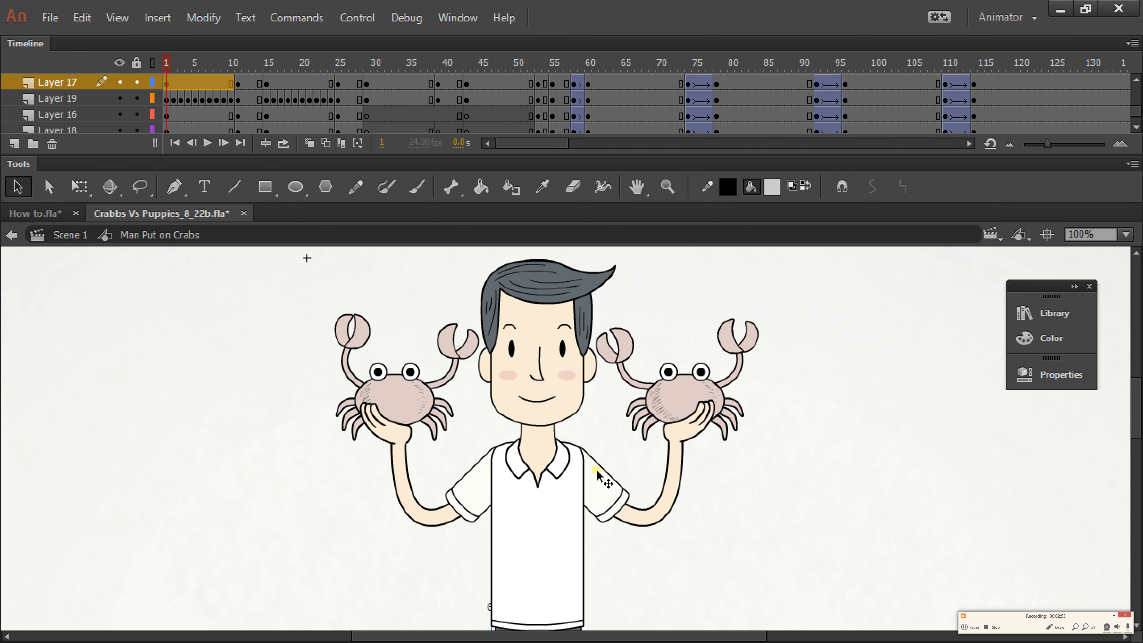
pyautogui.moveTo(608, 473); pyautogui.dragTo(617, 441)
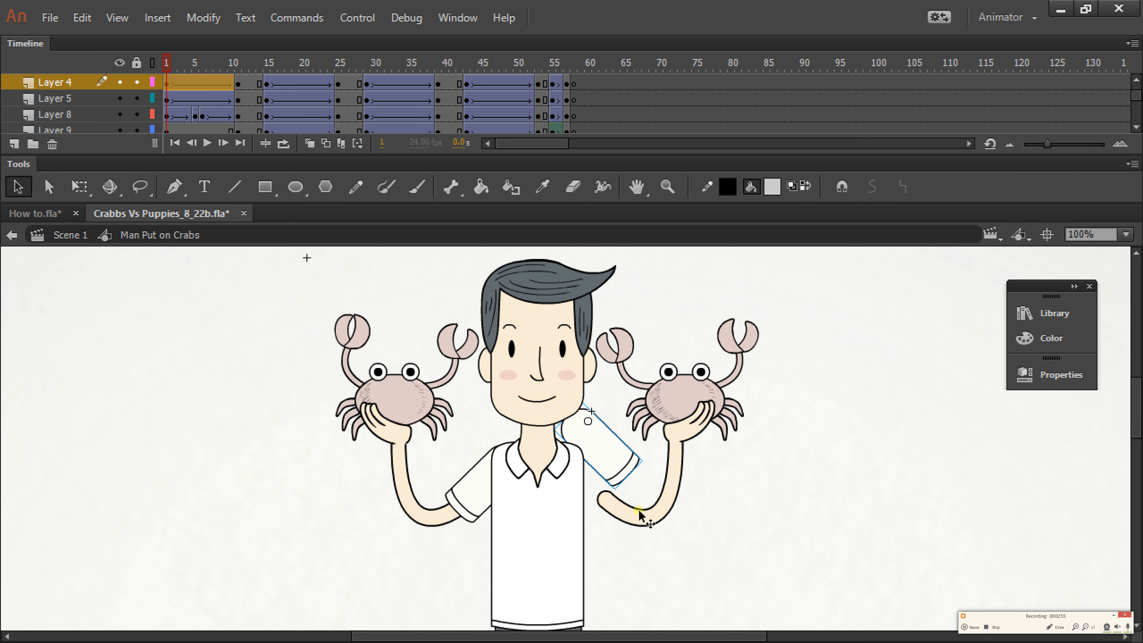
pyautogui.moveTo(602, 585); pyautogui.dragTo(602, 585)
pyautogui.moveTo(658, 525); pyautogui.dragTo(651, 580)
pyautogui.moveTo(647, 516); pyautogui.dragTo(656, 553)
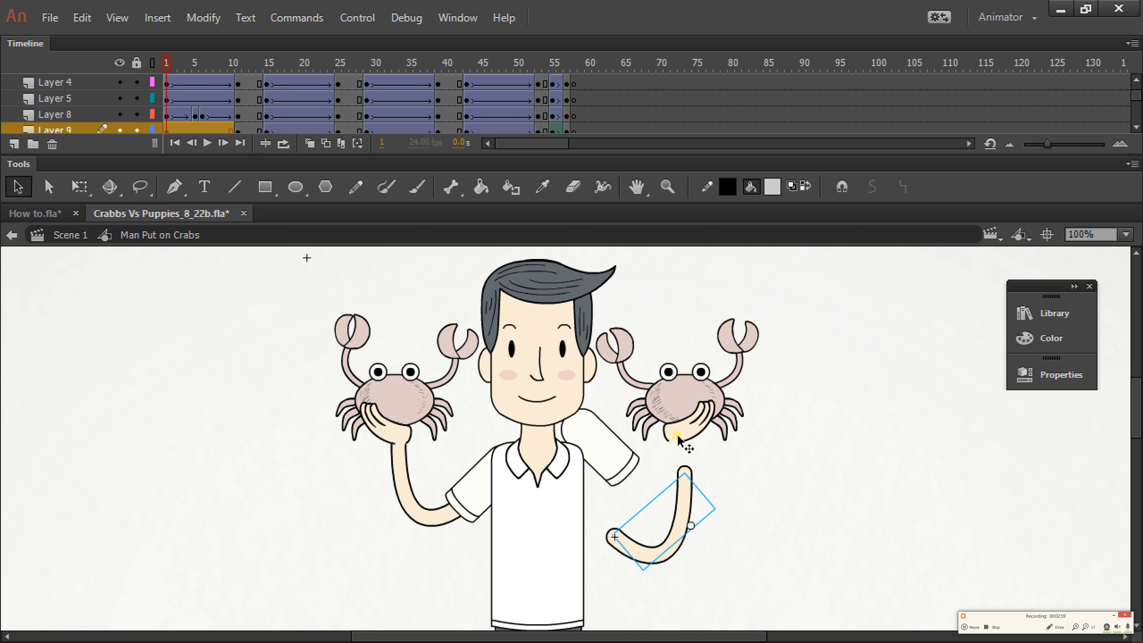
pyautogui.moveTo(679, 439); pyautogui.dragTo(790, 452)
# Move the detached sleeve back towards the shoulder, rotate it outward and show its Free Transform handles
pyautogui.moveTo(619, 462); pyautogui.dragTo(644, 494)
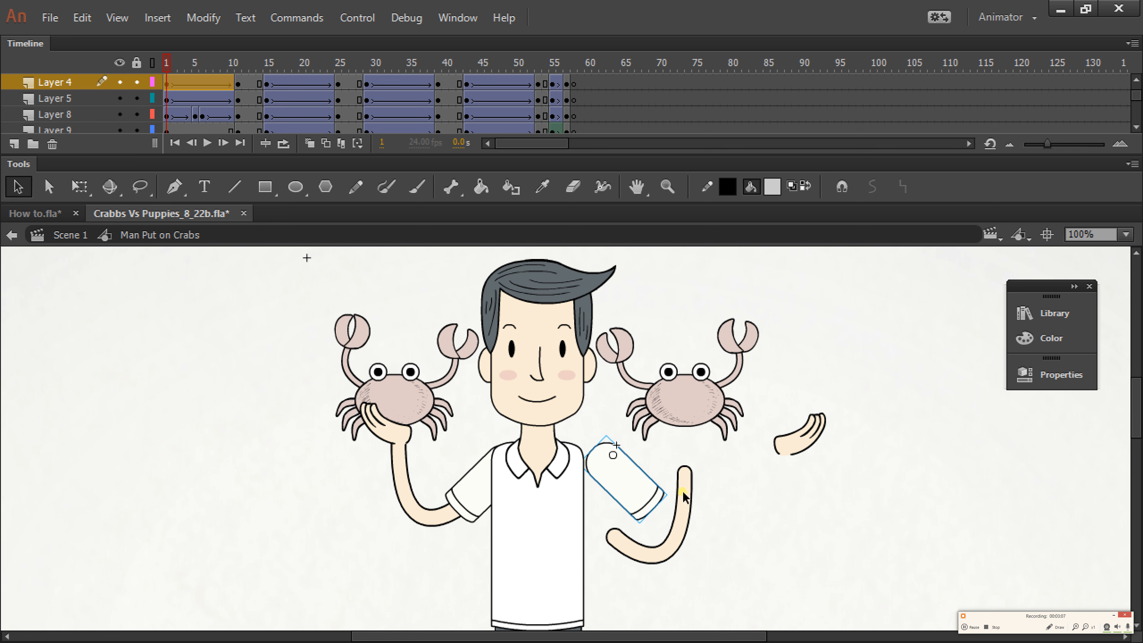
pyautogui.moveTo(641, 488)
pyautogui.mouseDown()
pyautogui.moveTo(623, 468)
pyautogui.moveTo(606, 495)
pyautogui.moveTo(665, 471)
pyautogui.moveTo(645, 408)
pyautogui.moveTo(648, 527)
pyautogui.moveTo(688, 439)
pyautogui.moveTo(675, 423)
pyautogui.moveTo(647, 517)
pyautogui.moveTo(670, 455)
pyautogui.moveTo(639, 495)
pyautogui.moveTo(652, 477)
pyautogui.mouseUp()
pyautogui.press('q')
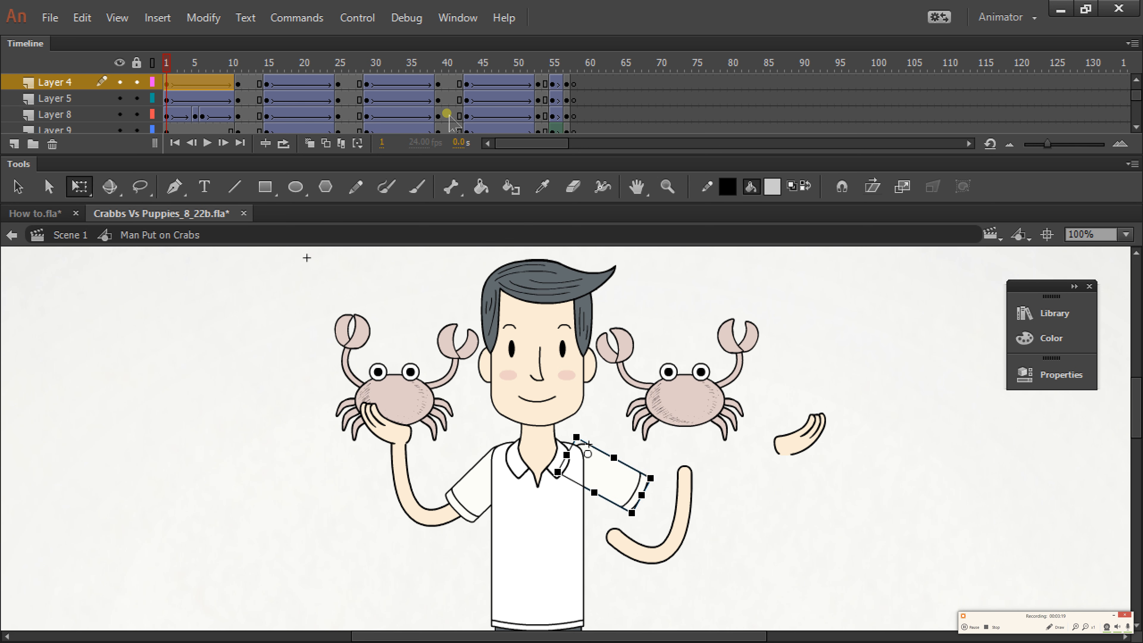
# Inspect the Hand Hold Crab symbol at frame 29 and compare the hand's pose with the Layer 11 keyframe at frame 33
pyautogui.moveTo(403, 65); pyautogui.dragTo(367, 86)
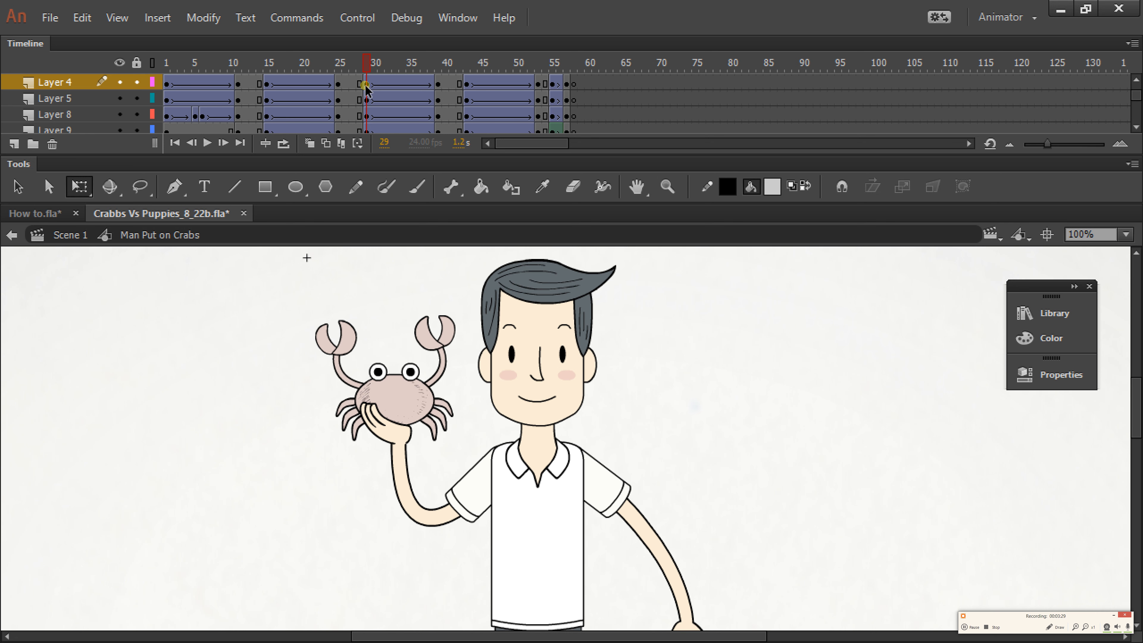
pyautogui.doubleClick(376, 437)
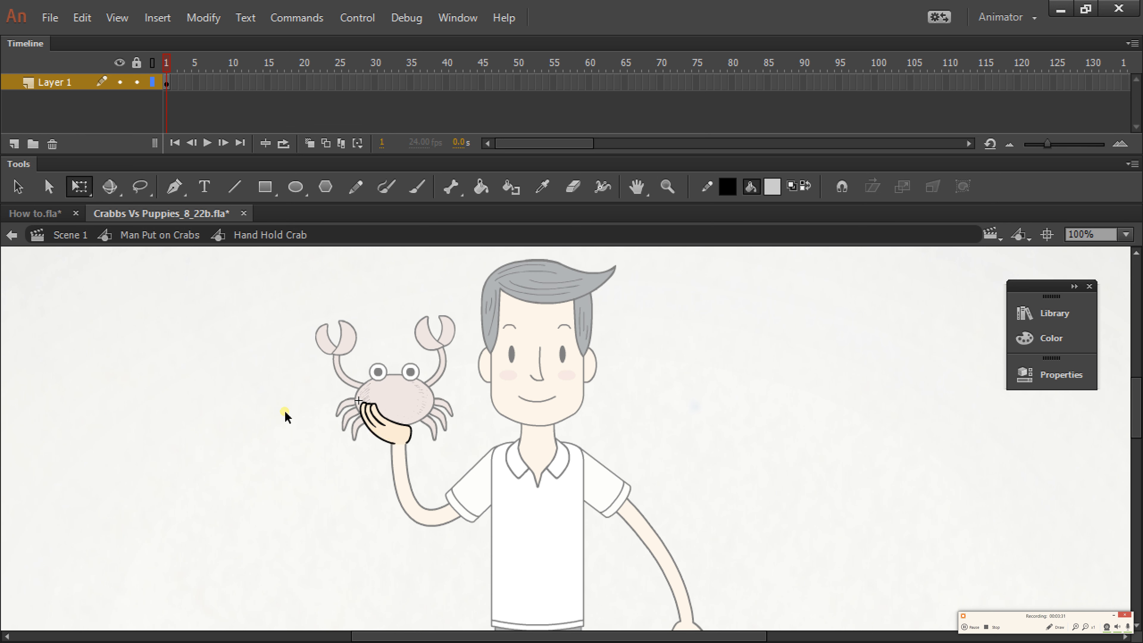
pyautogui.doubleClick(215, 380)
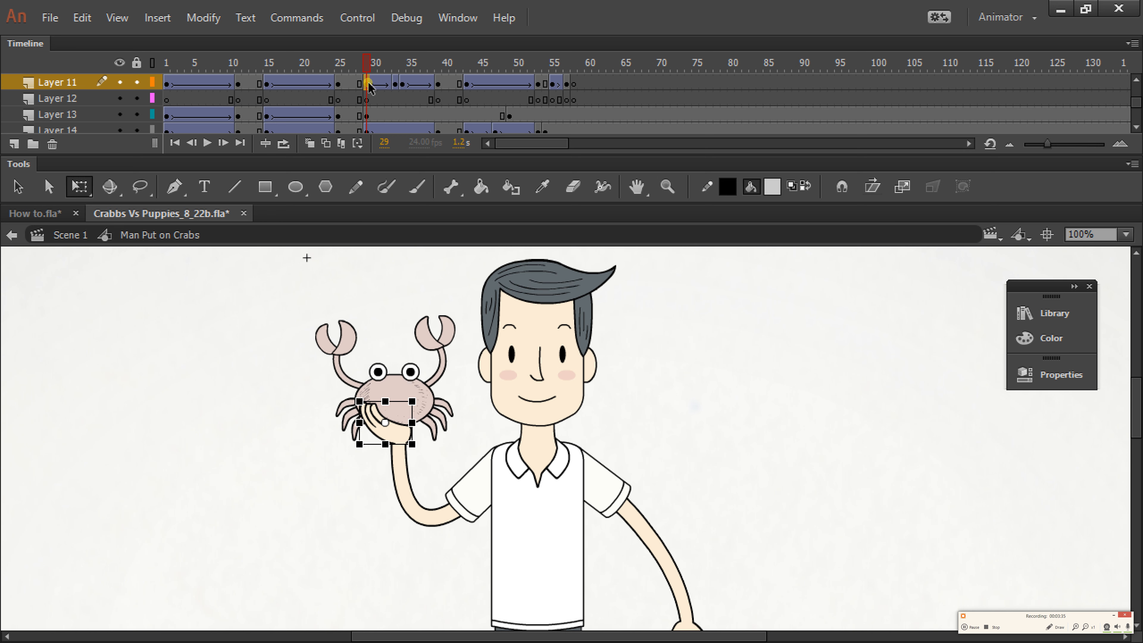
pyautogui.click(399, 85)
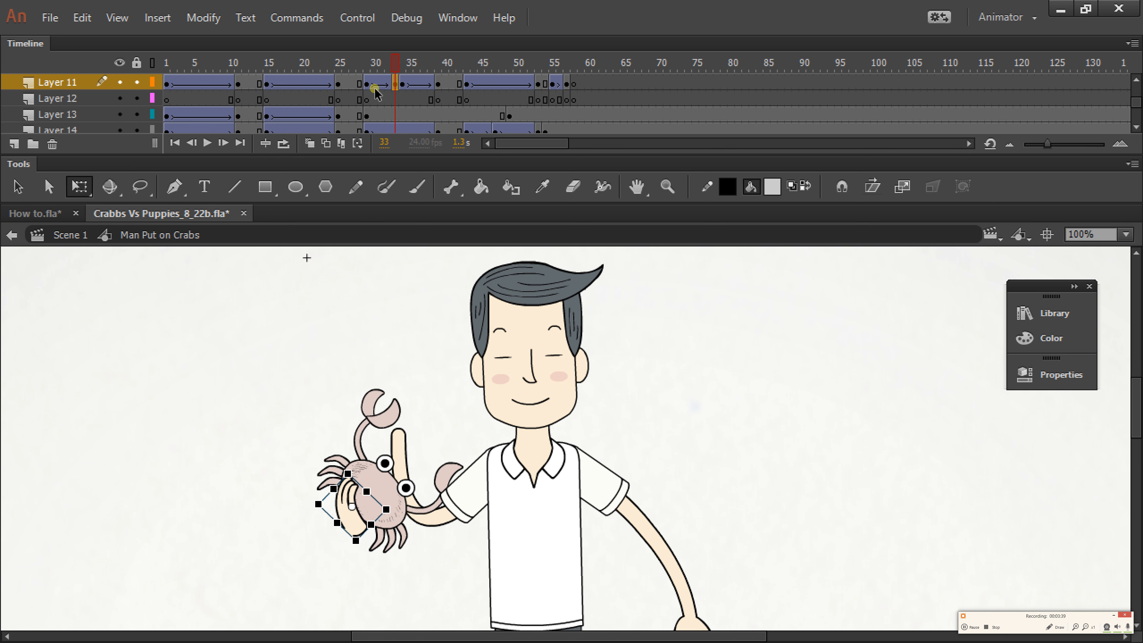
pyautogui.moveTo(395, 68); pyautogui.dragTo(368, 95)
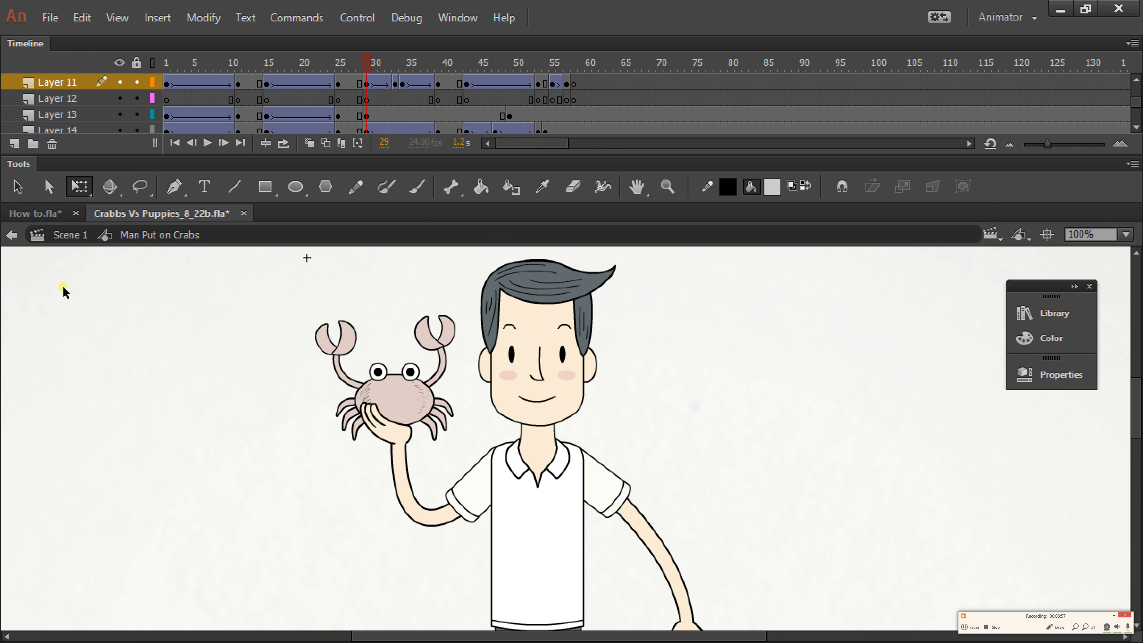
# Switch to the How to.fla document, move the playhead to frame 47 and select the cartoon face
pyautogui.click(41, 214)
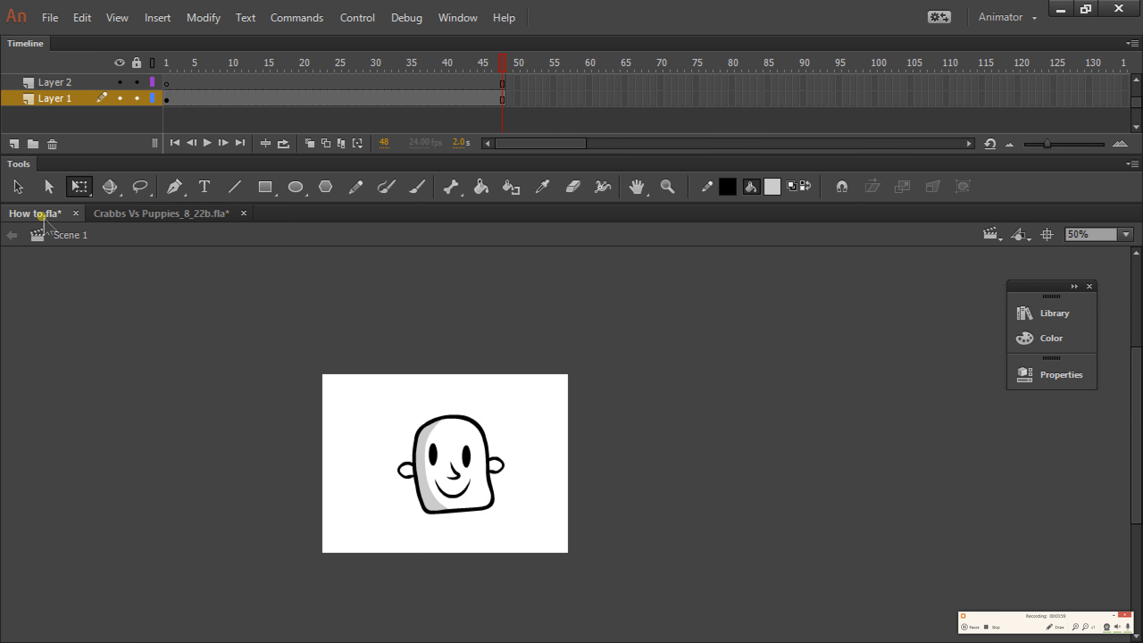
pyautogui.moveTo(462, 72); pyautogui.dragTo(508, 108)
pyautogui.moveTo(390, 78); pyautogui.dragTo(493, 148)
pyautogui.click(436, 464)
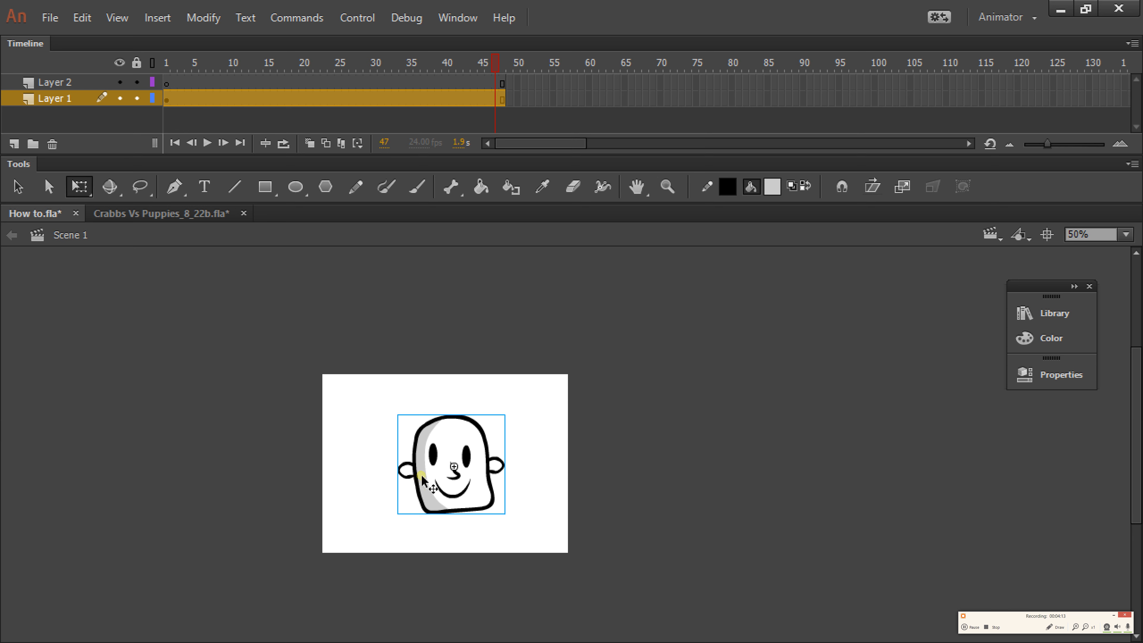
# Open the cartoon face symbol for in-place editing
pyautogui.hotkey('ctrl', 'space')
pyautogui.keyDown('ctrl'); pyautogui.click(505, 392); pyautogui.keyUp('ctrl')
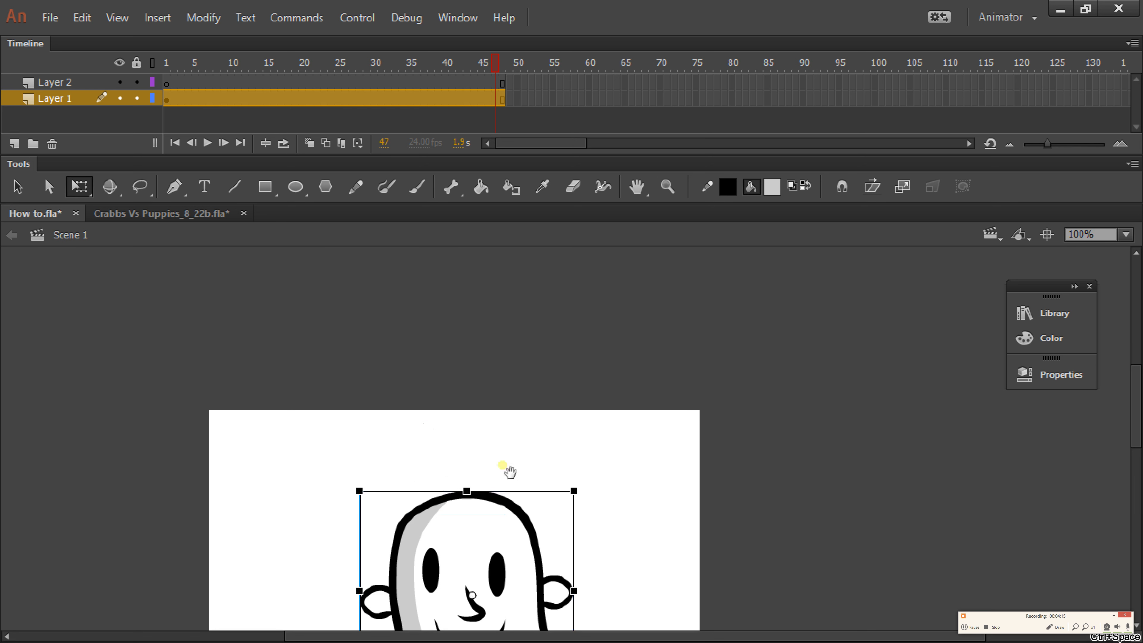
pyautogui.click(636, 186)
pyautogui.scroll(-5, 558, 310)
pyautogui.press('v')
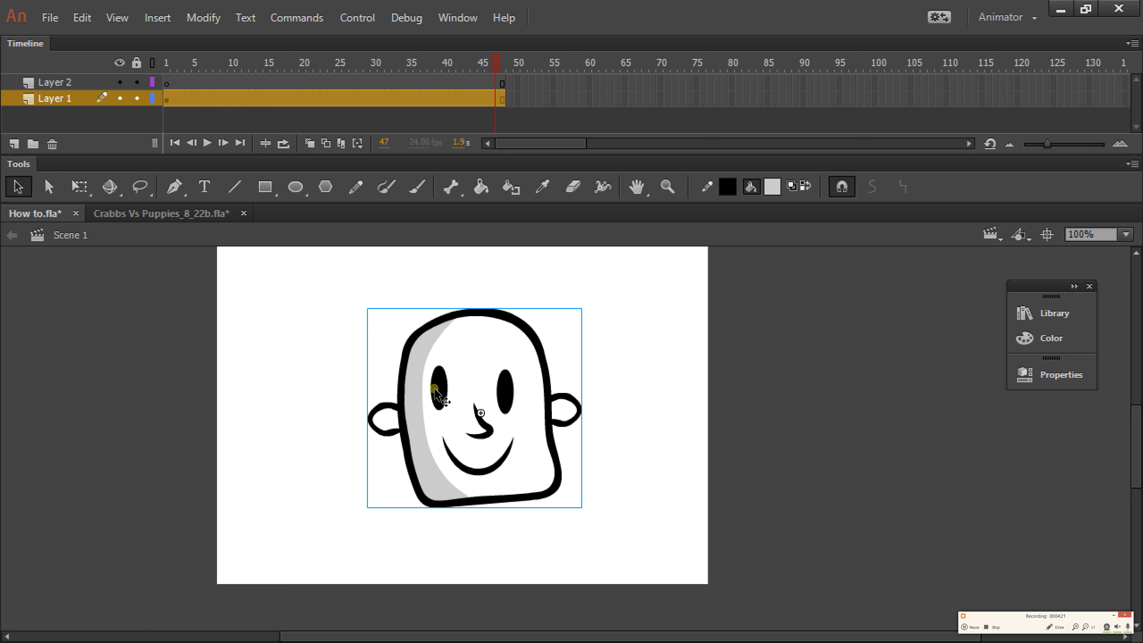
pyautogui.doubleClick(434, 388)
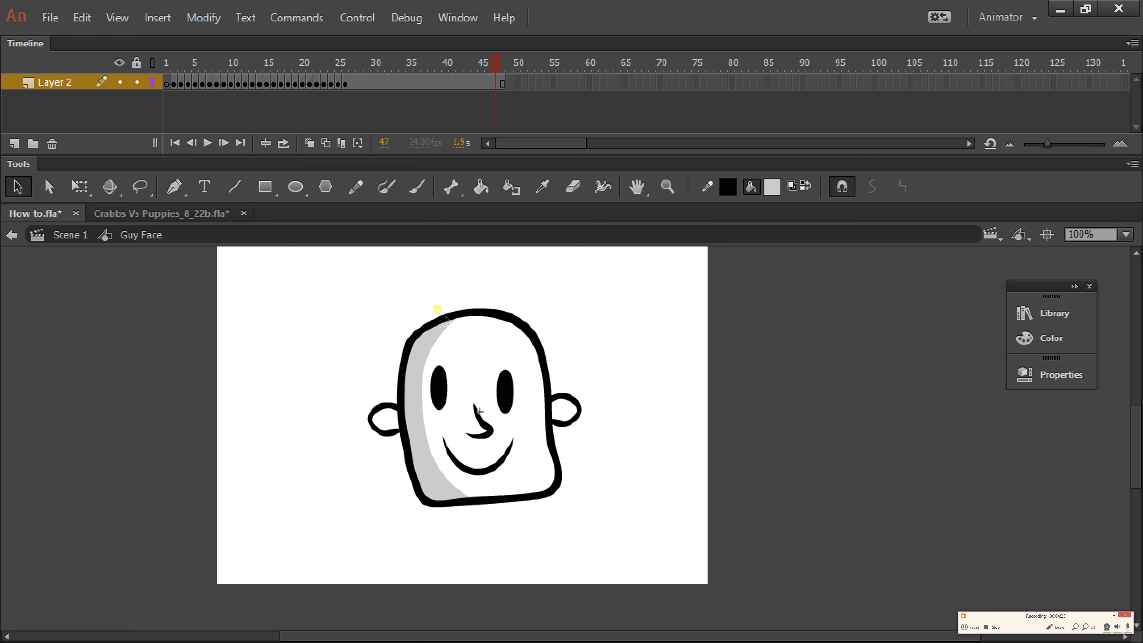
# Go to the last keyframe of Layer 2 at frame 26 and deselect the face parts
pyautogui.moveTo(378, 63); pyautogui.dragTo(352, 69)
pyautogui.click(344, 83)
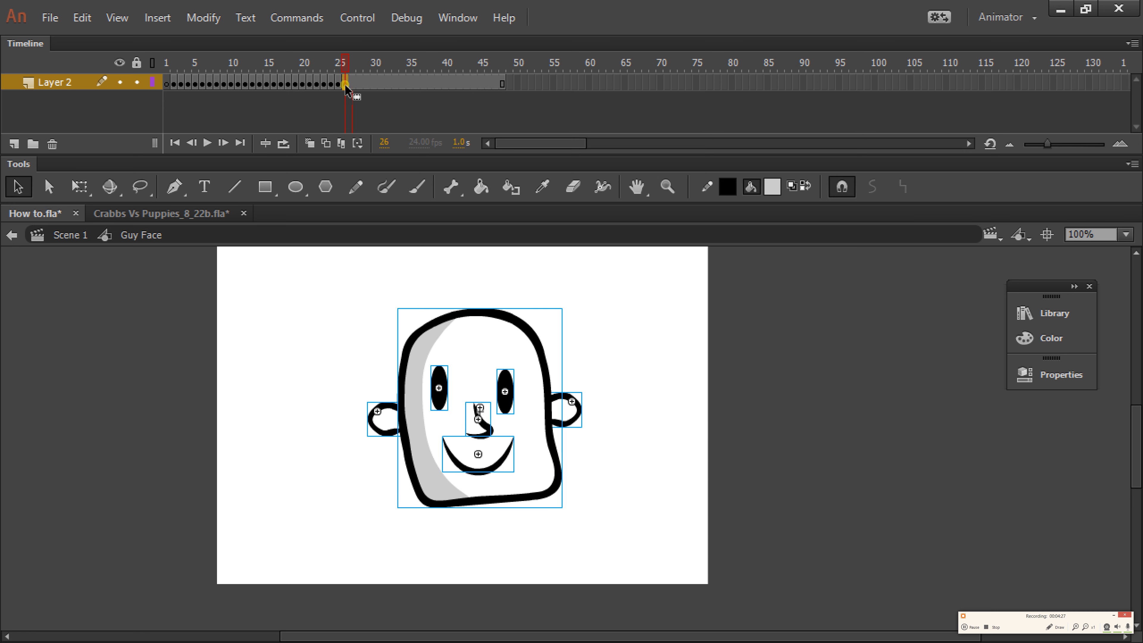
pyautogui.click(632, 419)
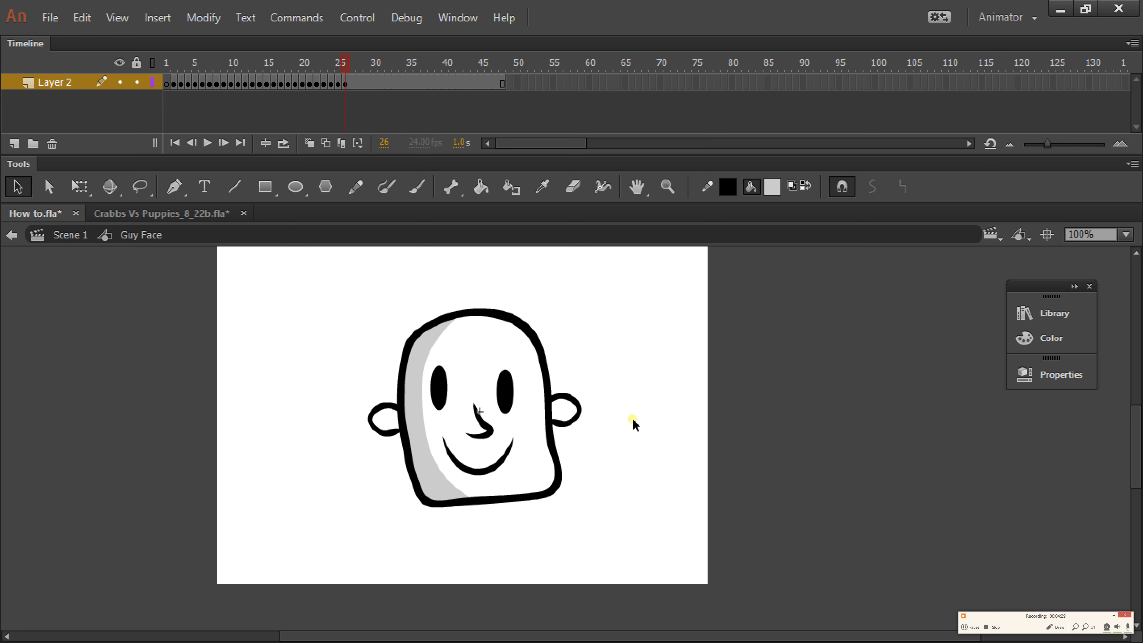
# Extend Layer 2 of the Guy Face symbol to frame 80 by inserting frames over frames 34 to 41
pyautogui.click(349, 88)
pyautogui.click(347, 68)
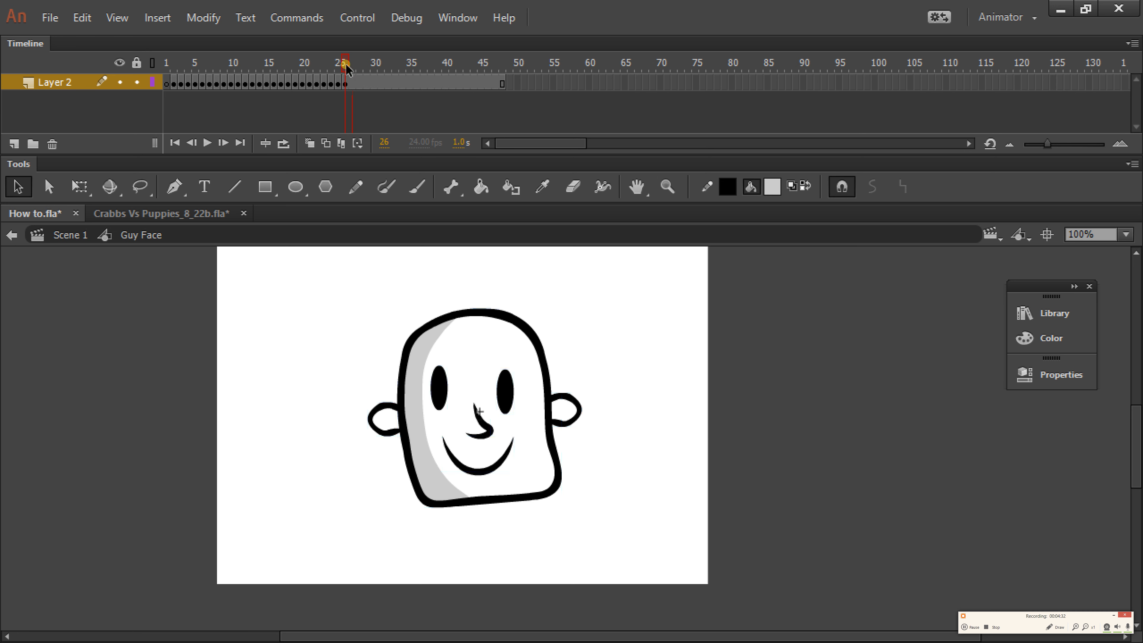
pyautogui.click(347, 84)
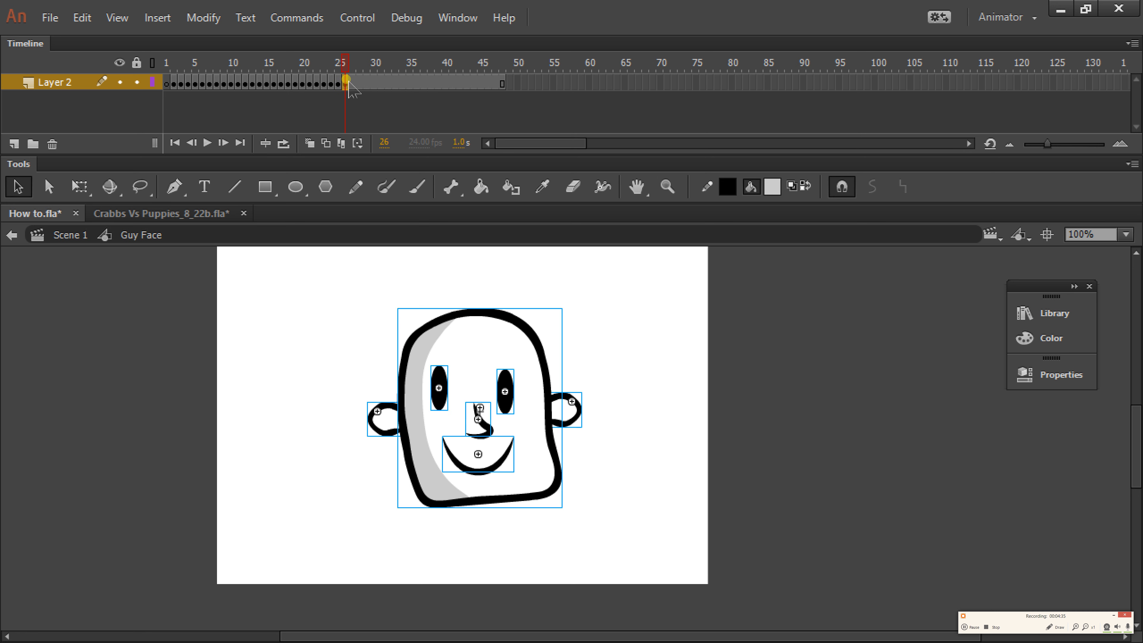
pyautogui.moveTo(373, 65); pyautogui.dragTo(451, 108)
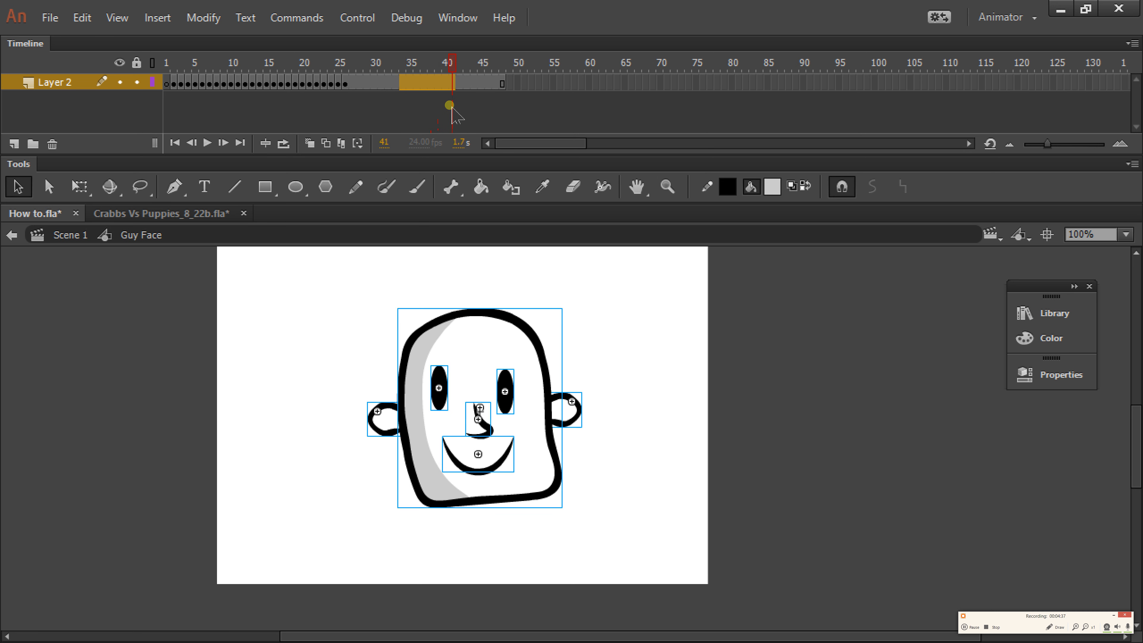
pyautogui.press('F5')
pyautogui.press('F5')
pyautogui.press('F5')
pyautogui.press('F5')
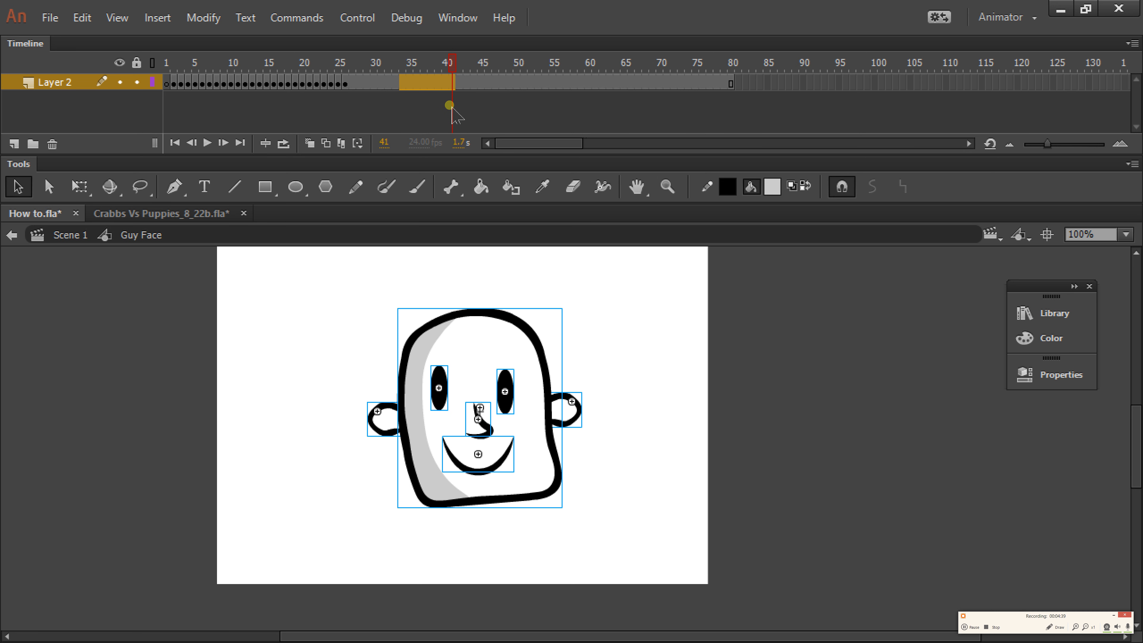
# Return to the last keyframe at frame 26 and open the eye beside the grey shading for in-place editing
pyautogui.moveTo(416, 67); pyautogui.dragTo(498, 77)
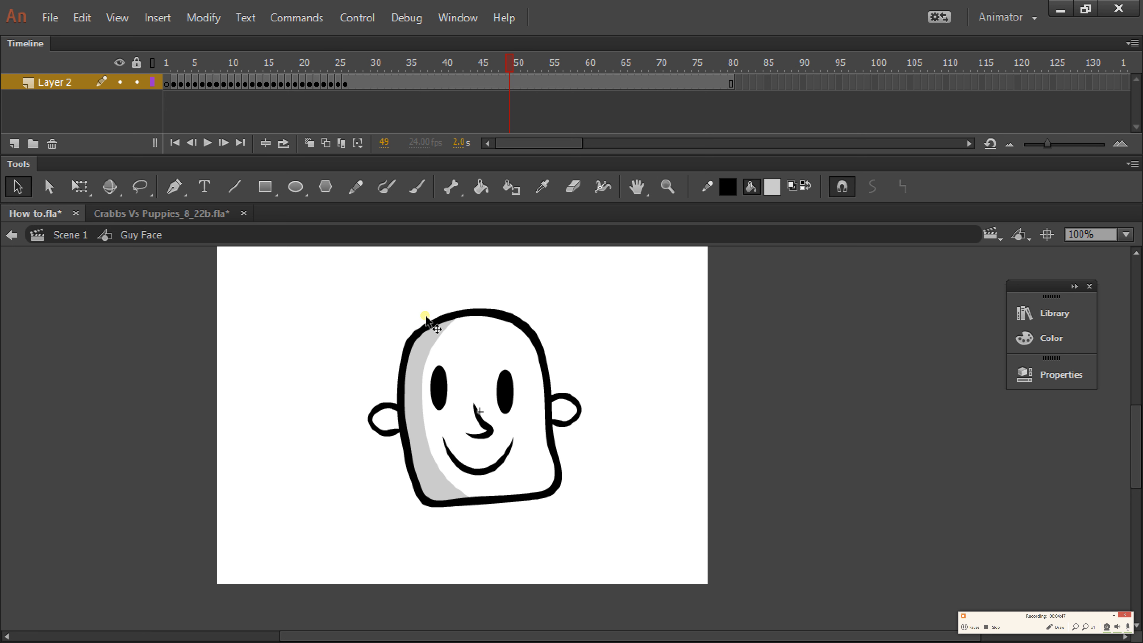
pyautogui.moveTo(372, 69); pyautogui.dragTo(346, 95)
pyautogui.click(445, 394)
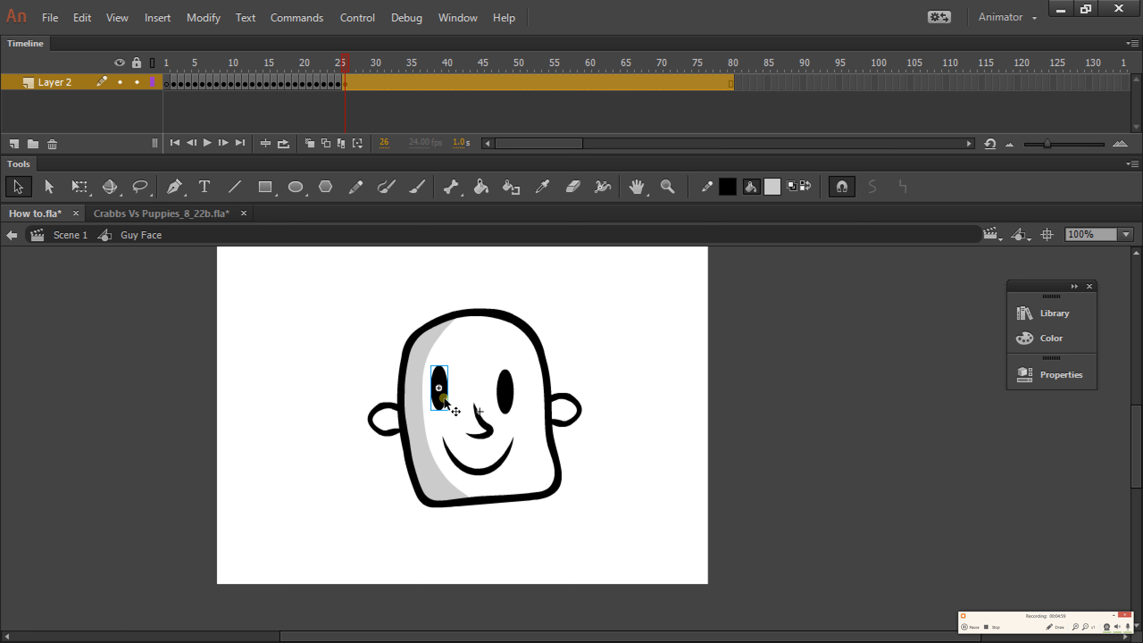
pyautogui.doubleClick(443, 379)
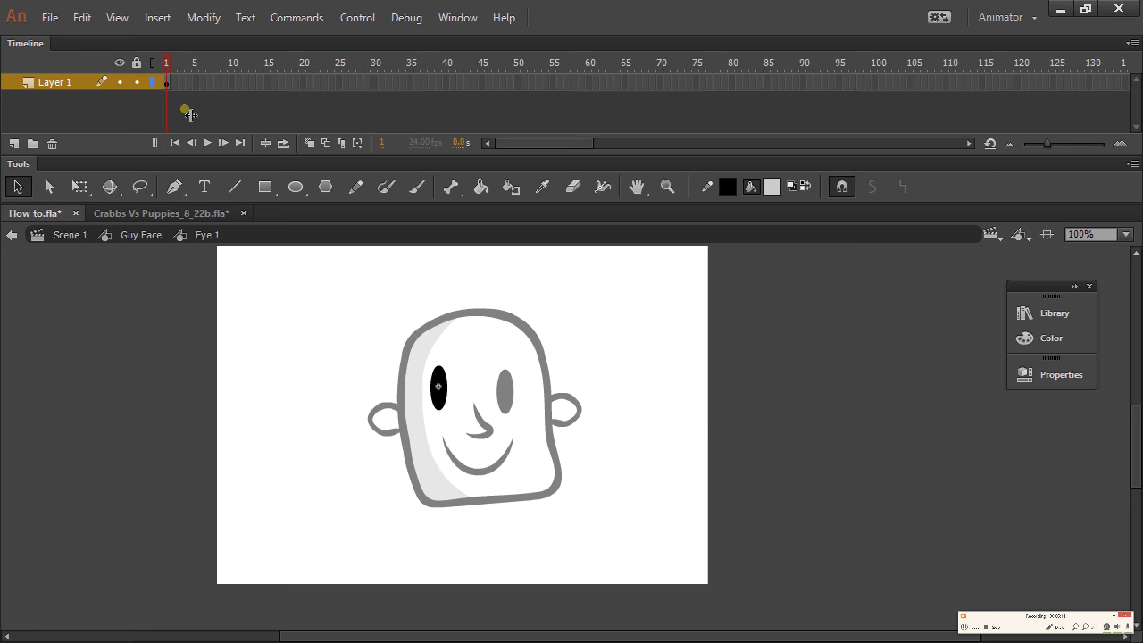
# Extend Layer 1 of the Eye 1 symbol to frame 24
pyautogui.moveTo(168, 84); pyautogui.dragTo(333, 81)
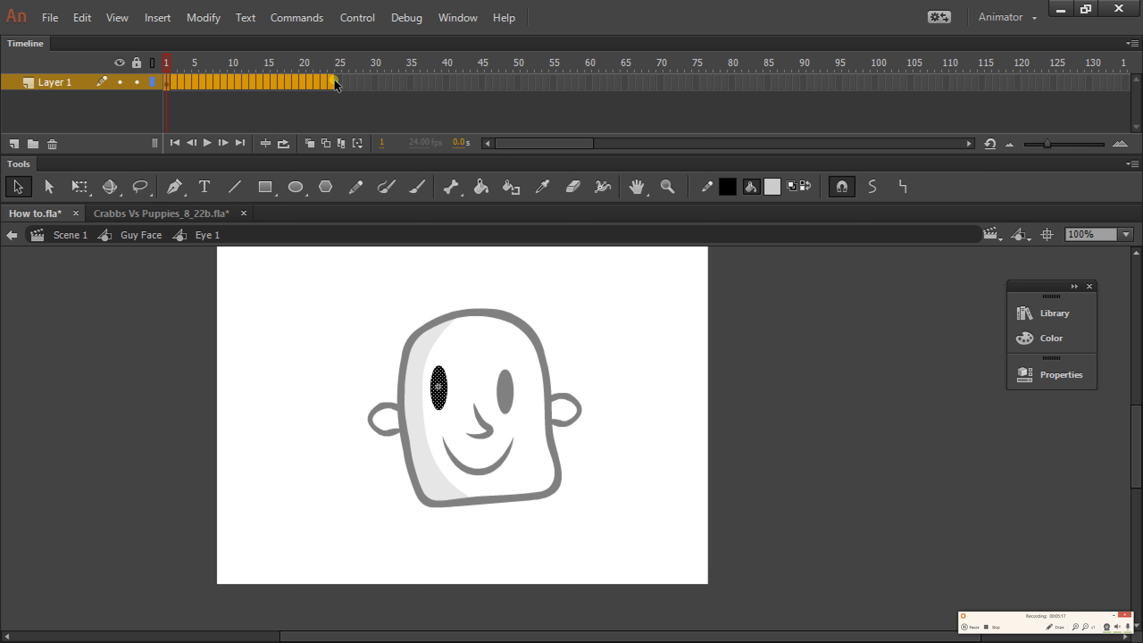
pyautogui.press('F5')
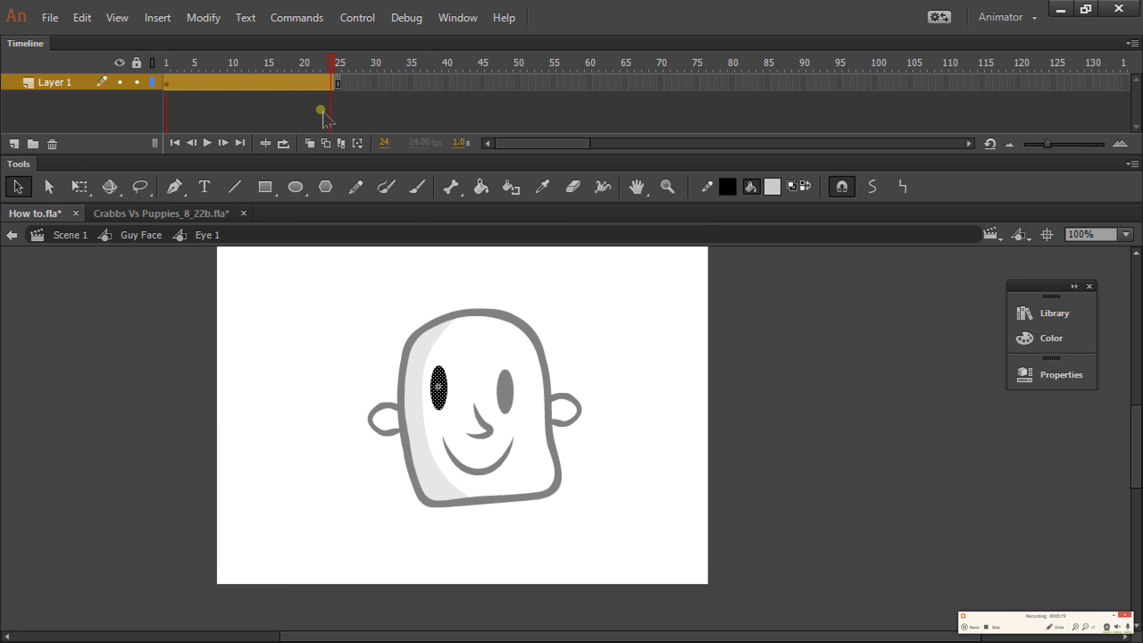
pyautogui.moveTo(309, 63)
pyautogui.mouseDown()
pyautogui.moveTo(293, 67)
pyautogui.moveTo(309, 66)
pyautogui.mouseUp()
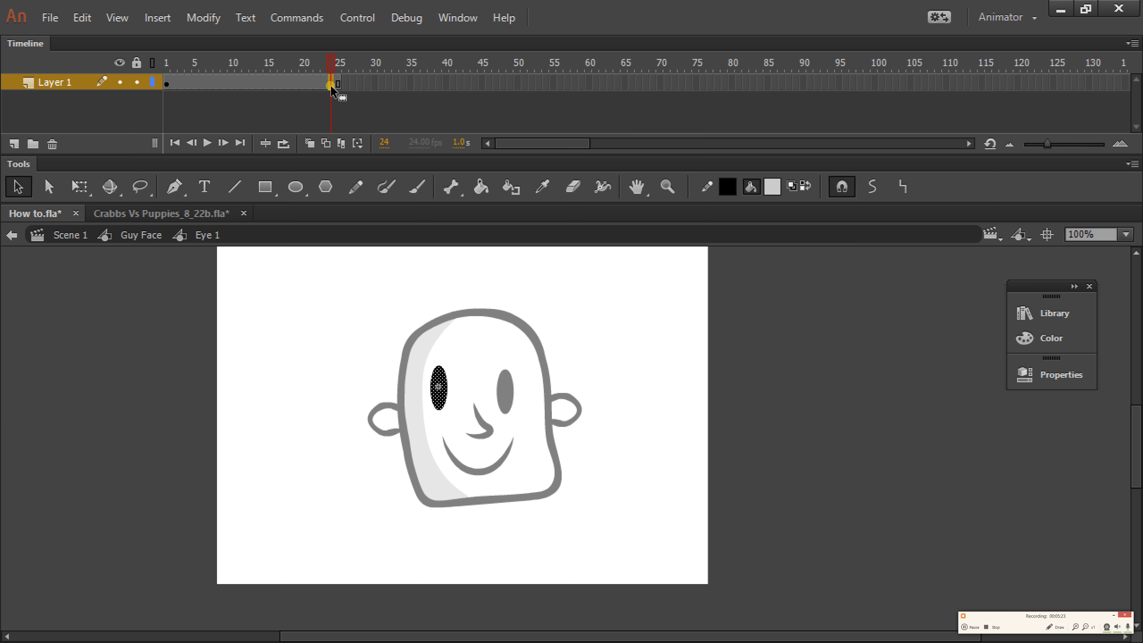
# Add keyframes at frames 10 and 13 on the eye's Layer 1 for the start and end of a blink
pyautogui.click(329, 61)
pyautogui.moveTo(329, 63); pyautogui.dragTo(240, 94)
pyautogui.click(235, 85)
pyautogui.click(230, 63)
pyautogui.moveTo(231, 66); pyautogui.dragTo(250, 73)
pyautogui.press('.')
pyautogui.click(252, 86)
pyautogui.moveTo(252, 90)
pyautogui.mouseDown()
pyautogui.moveTo(312, 95)
pyautogui.moveTo(201, 83)
pyautogui.moveTo(310, 83)
pyautogui.moveTo(177, 76)
pyautogui.moveTo(288, 72)
pyautogui.moveTo(286, 82)
pyautogui.moveTo(169, 83)
pyautogui.moveTo(299, 83)
pyautogui.moveTo(166, 83)
pyautogui.moveTo(358, 85)
pyautogui.moveTo(167, 84)
pyautogui.moveTo(346, 90)
pyautogui.moveTo(211, 72)
pyautogui.moveTo(176, 84)
pyautogui.moveTo(227, 63)
pyautogui.moveTo(162, 72)
pyautogui.moveTo(223, 85)
pyautogui.moveTo(226, 68)
pyautogui.moveTo(189, 67)
pyautogui.moveTo(209, 88)
pyautogui.moveTo(235, 97)
pyautogui.moveTo(228, 85)
pyautogui.moveTo(241, 86)
pyautogui.mouseUp()
pyautogui.click(237, 86)
# Squash the eye on the frame 10 keyframe into a thin, wide horizontal ellipse about its centre with Free Transform
pyautogui.click(478, 365)
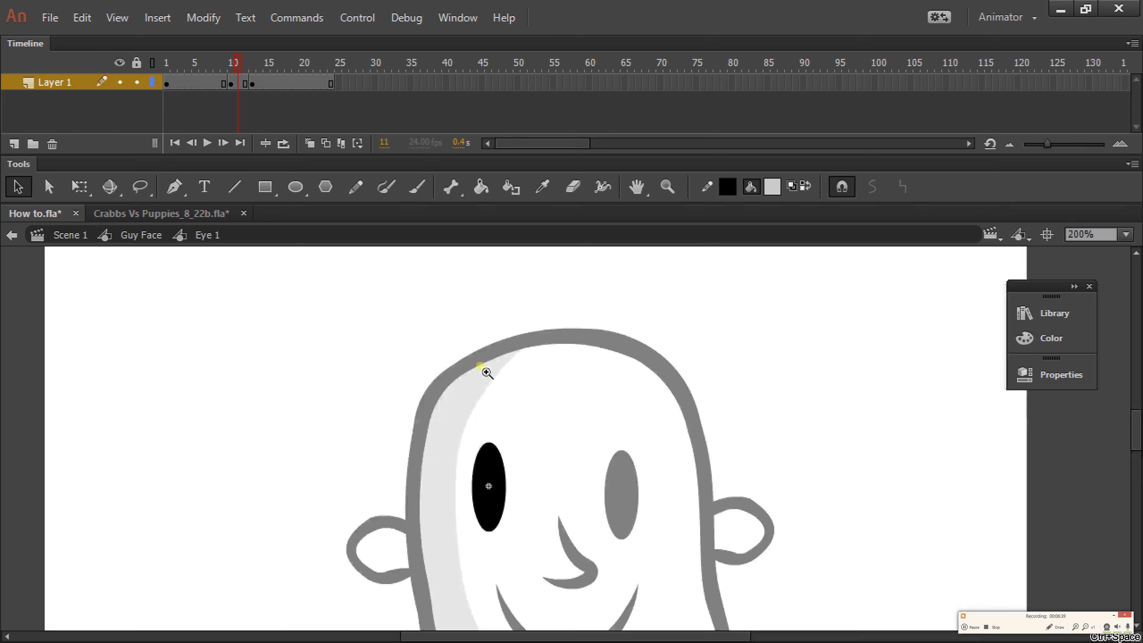
pyautogui.click(531, 490)
pyautogui.moveTo(551, 416); pyautogui.dragTo(445, 418)
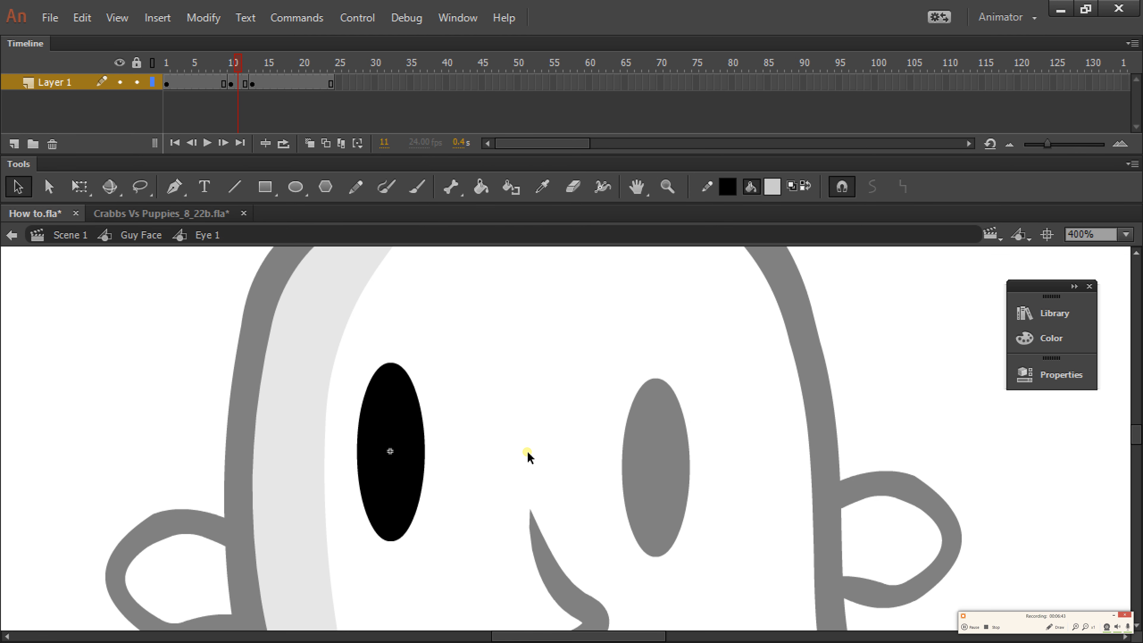
pyautogui.click(231, 84)
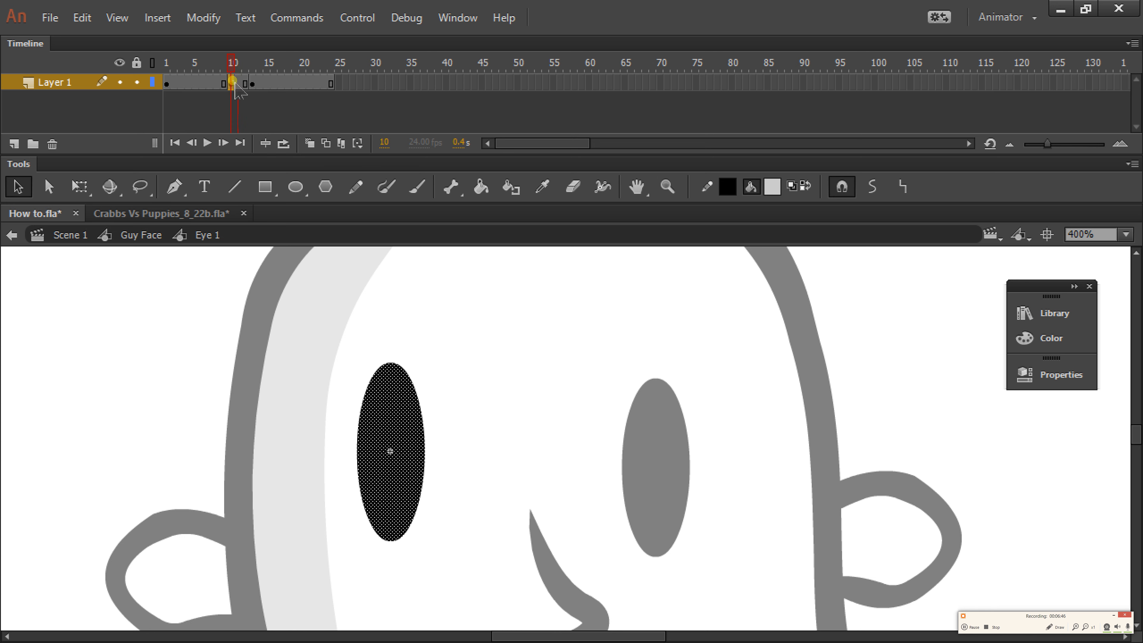
pyautogui.click(426, 343)
pyautogui.click(400, 456)
pyautogui.press('q')
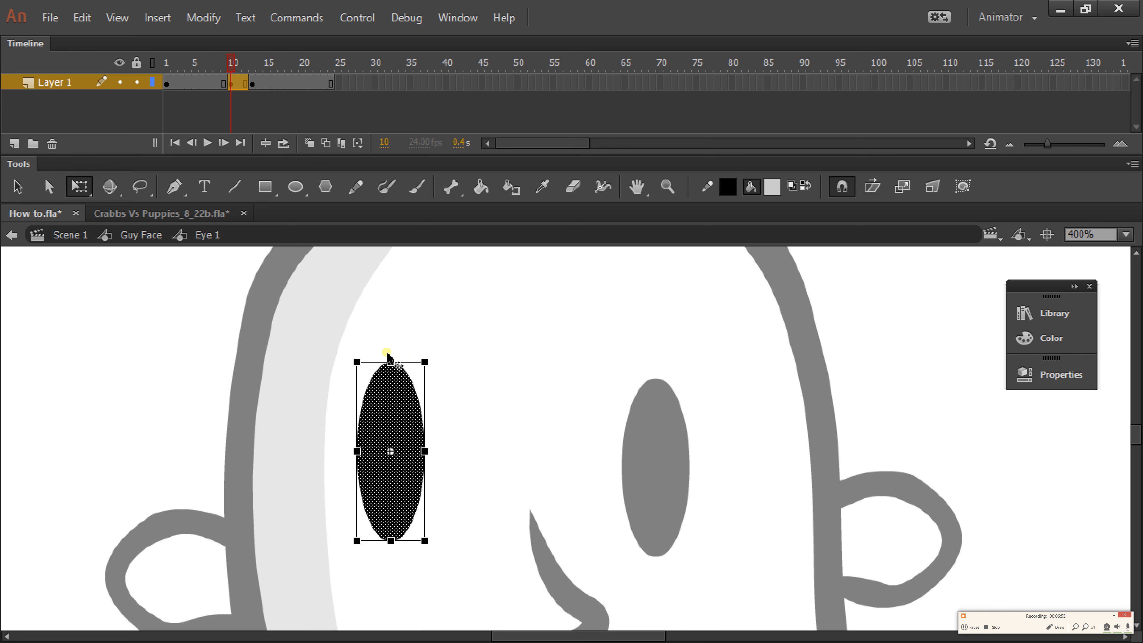
pyautogui.moveTo(394, 363); pyautogui.dragTo(468, 457)
pyautogui.click(478, 411)
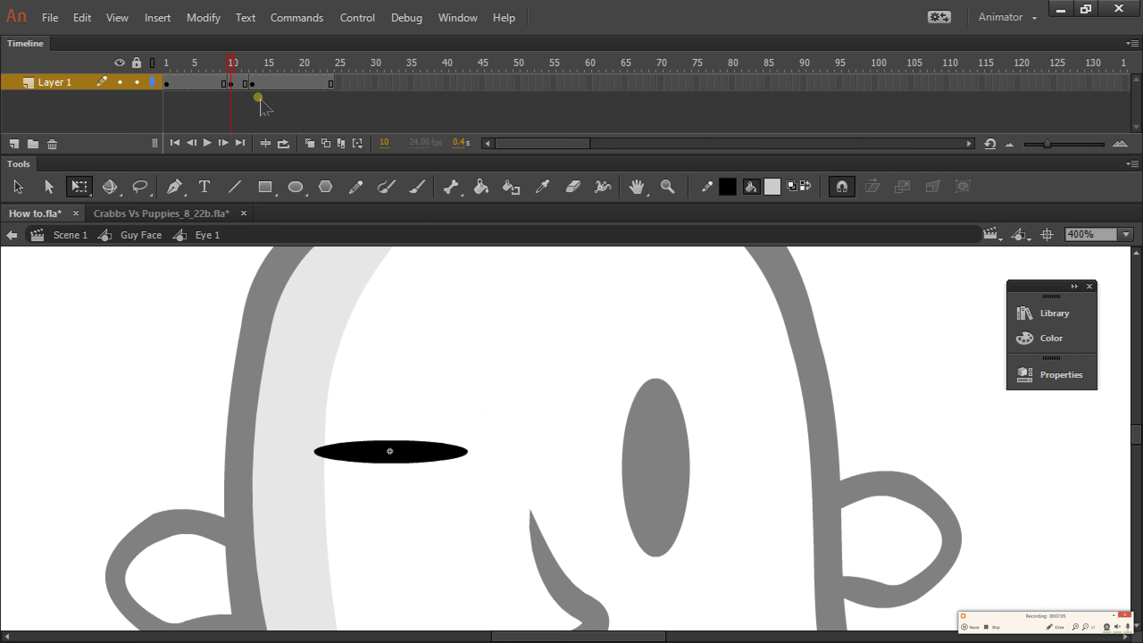
# Scrub through the Eye 1 timeline to review the blink
pyautogui.moveTo(231, 63); pyautogui.dragTo(181, 67)
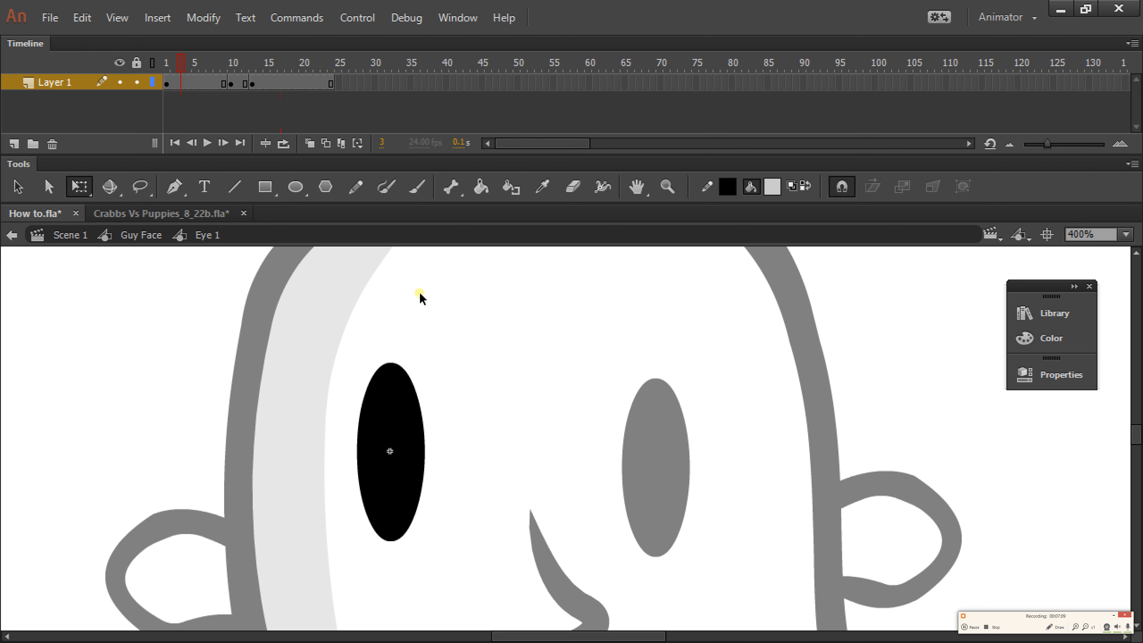
pyautogui.hotkey('ctrl', 'alt', 'space')
pyautogui.click(423, 435)
pyautogui.click(510, 463)
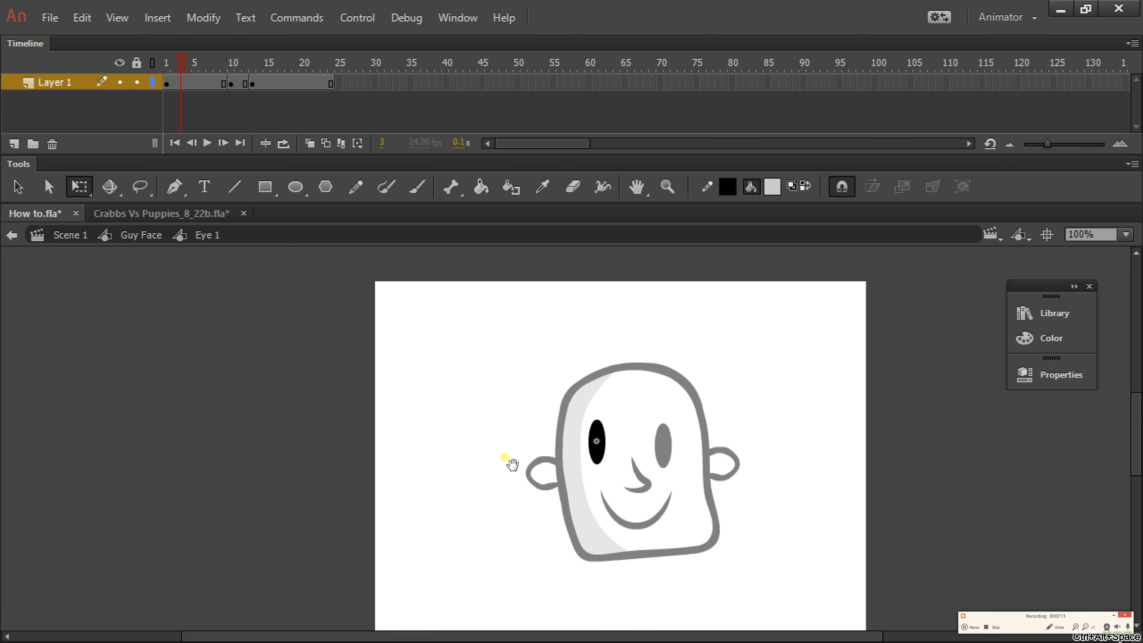
pyautogui.moveTo(245, 68); pyautogui.dragTo(167, 67)
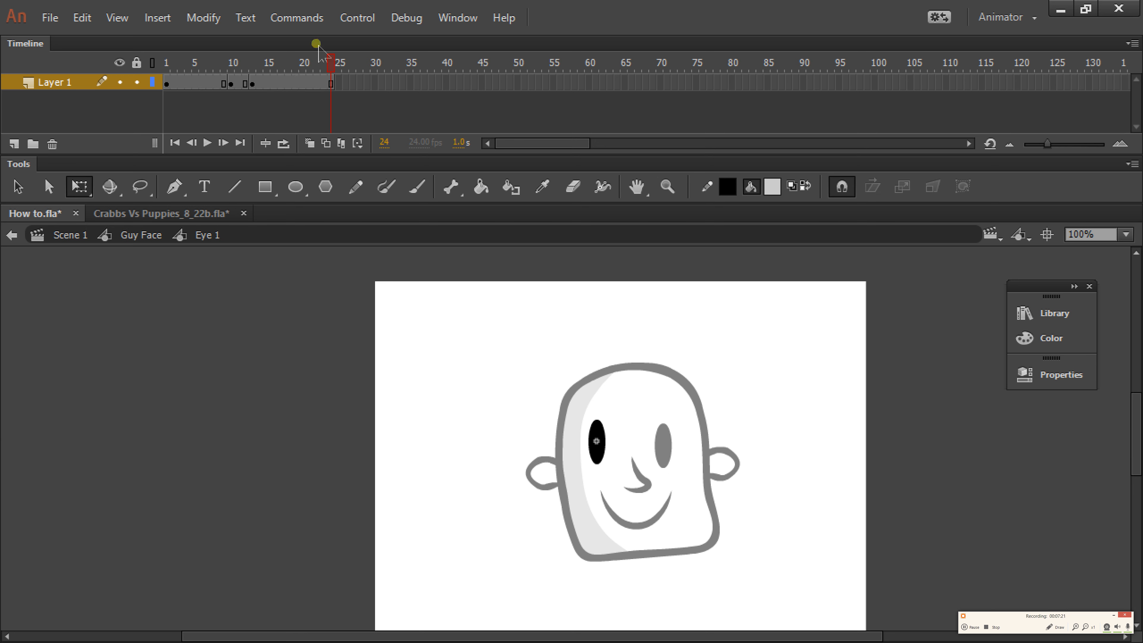
pyautogui.moveTo(253, 62); pyautogui.dragTo(209, 62)
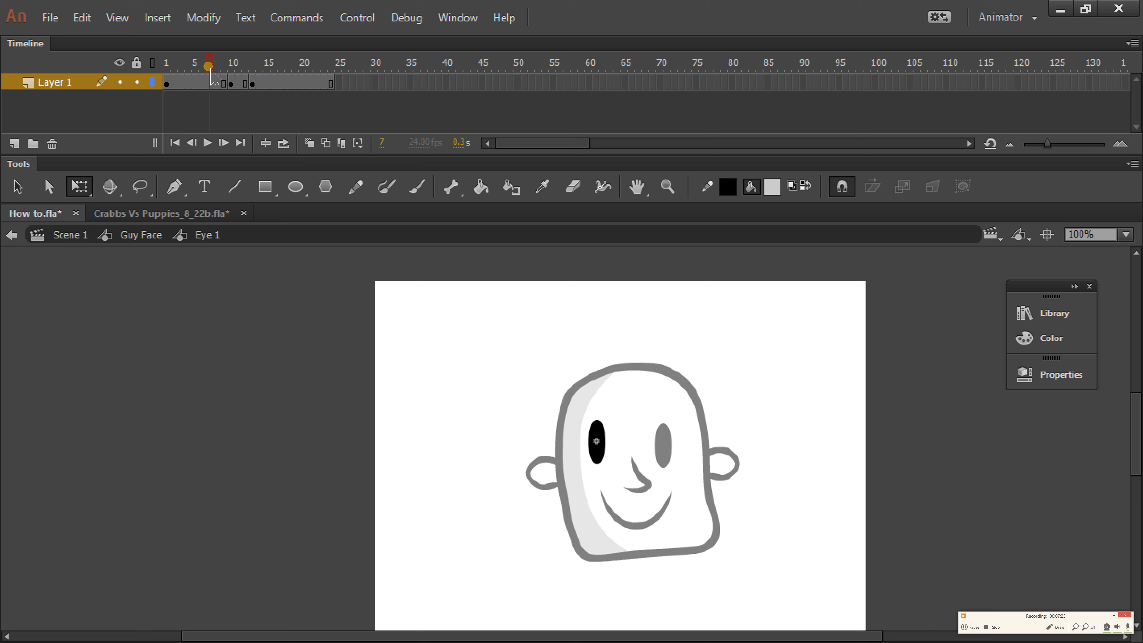
# Hold the closed eye two frames longer, through frame 14, and play the blink from frame 1
pyautogui.click(237, 84)
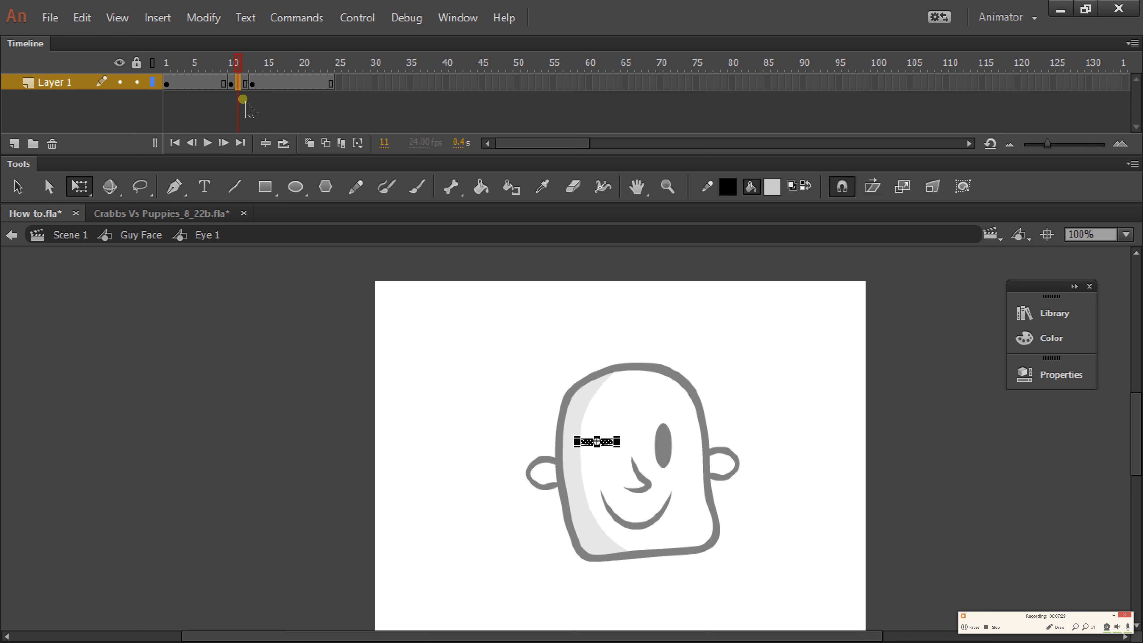
pyautogui.press('F5')
pyautogui.press('F5')
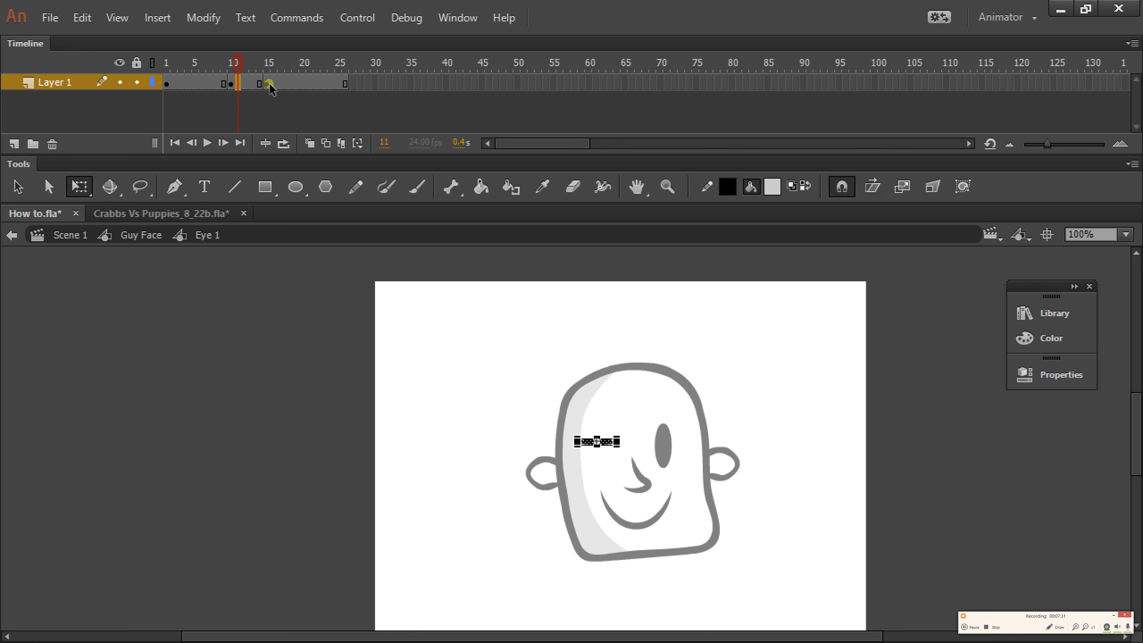
pyautogui.click(301, 72)
pyautogui.moveTo(301, 69); pyautogui.dragTo(113, 75)
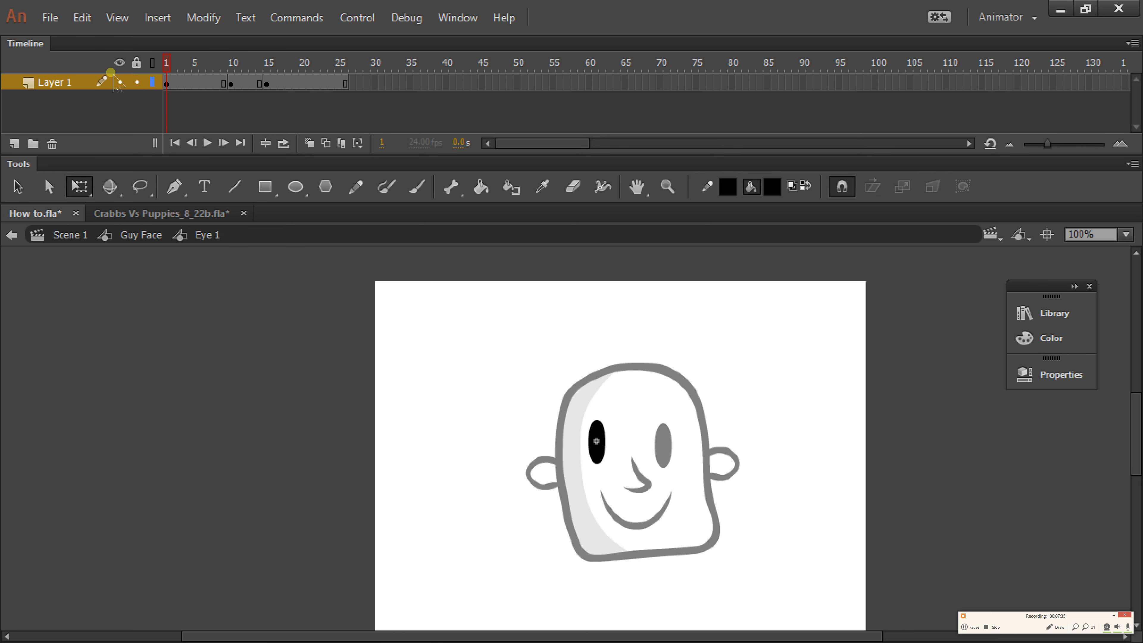
pyautogui.press('Return')
# Return to the Guy Face symbol, play it from frame 1 and scrub through its frames to review the blinking
pyautogui.click(143, 234)
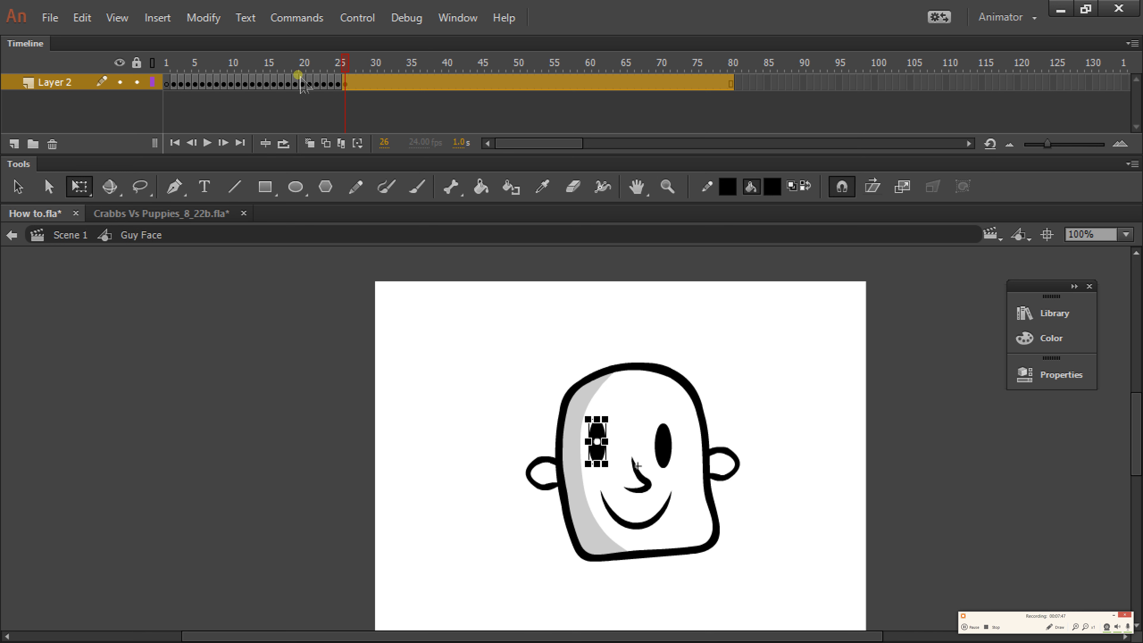
pyautogui.moveTo(316, 63); pyautogui.dragTo(133, 65)
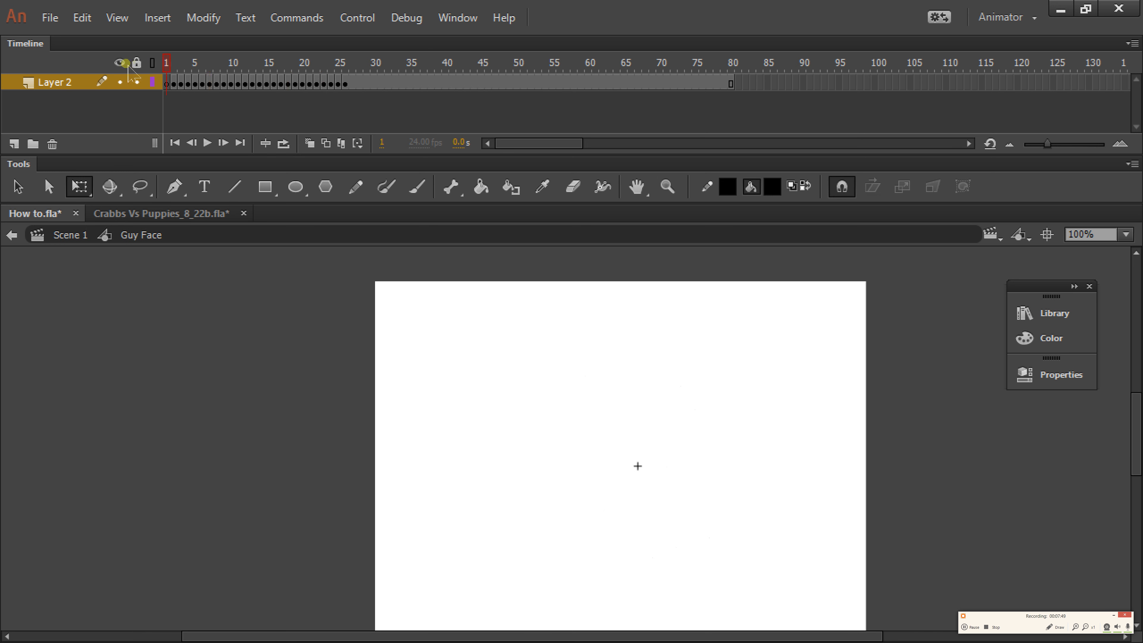
pyautogui.press('Return')
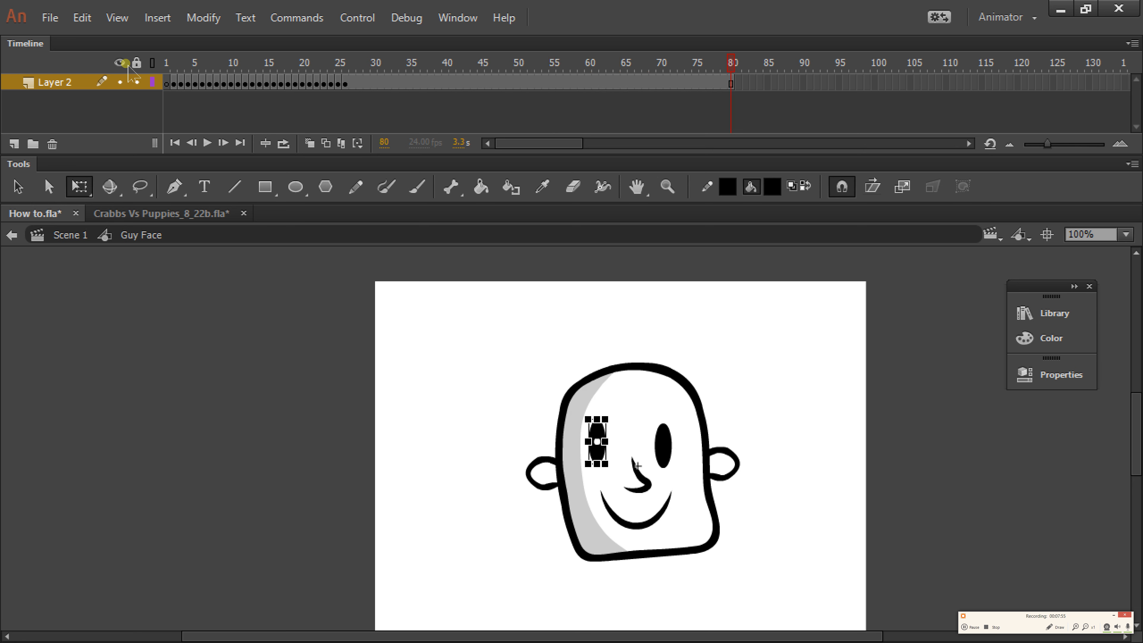
pyautogui.click(403, 63)
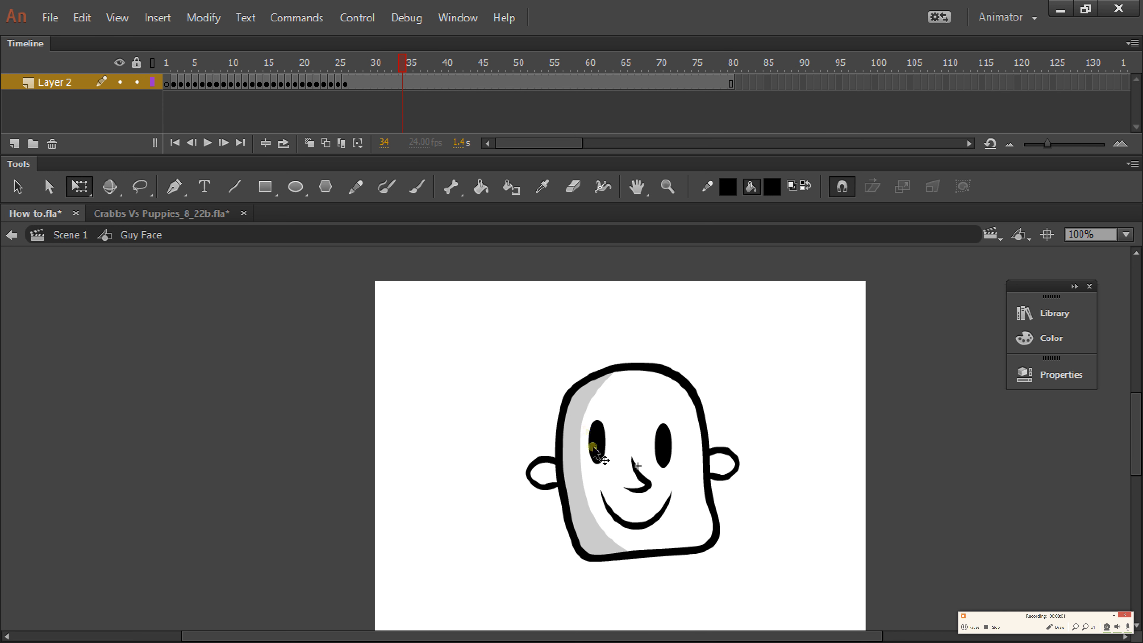
pyautogui.moveTo(402, 63)
pyautogui.mouseDown()
pyautogui.moveTo(175, 41)
pyautogui.moveTo(137, 66)
pyautogui.mouseUp()
pyautogui.moveTo(452, 63); pyautogui.dragTo(407, 65)
# Lengthen Layer 2 past frame 130 by inserting frames twice over frames 33 to 80, and play the face animation
pyautogui.moveTo(397, 91); pyautogui.dragTo(729, 86)
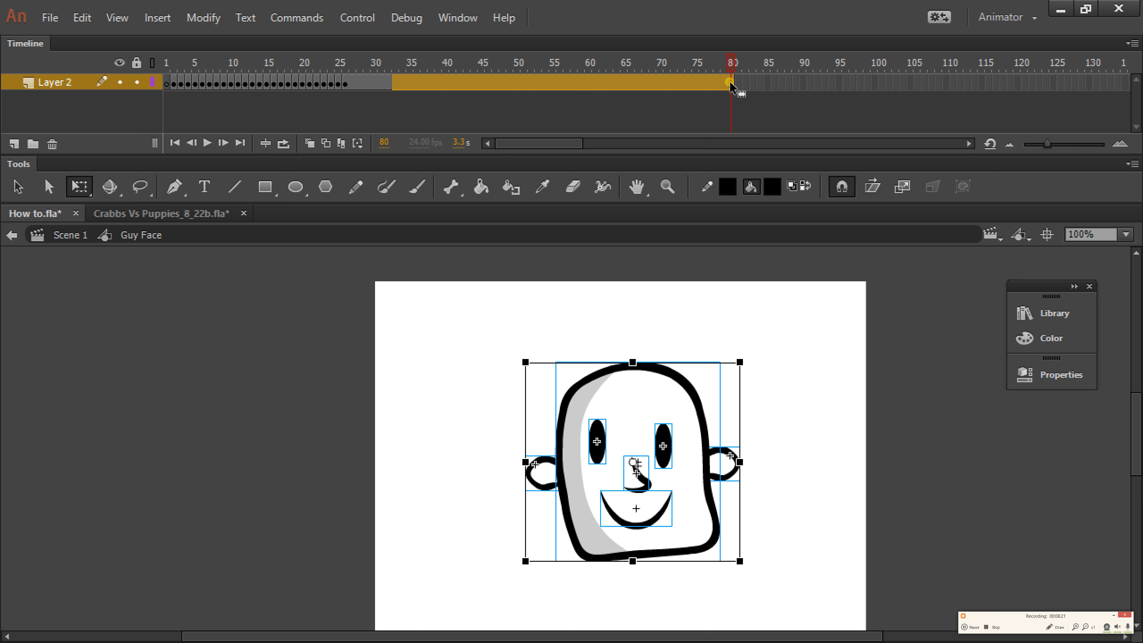
pyautogui.press('F5')
pyautogui.press('F5')
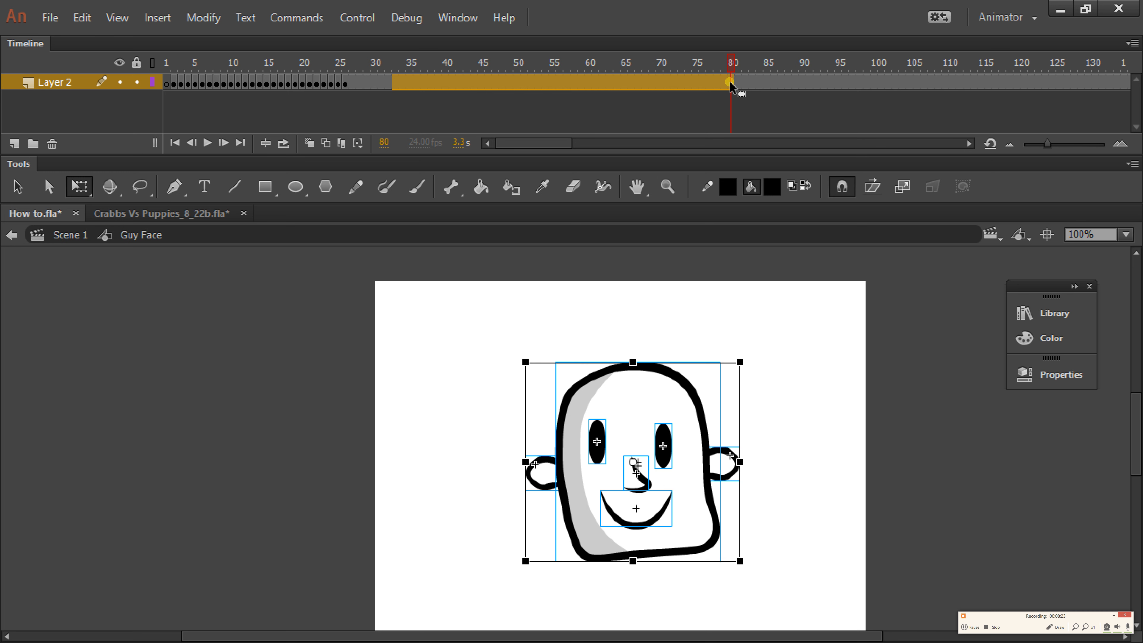
pyautogui.moveTo(628, 61); pyautogui.dragTo(115, 82)
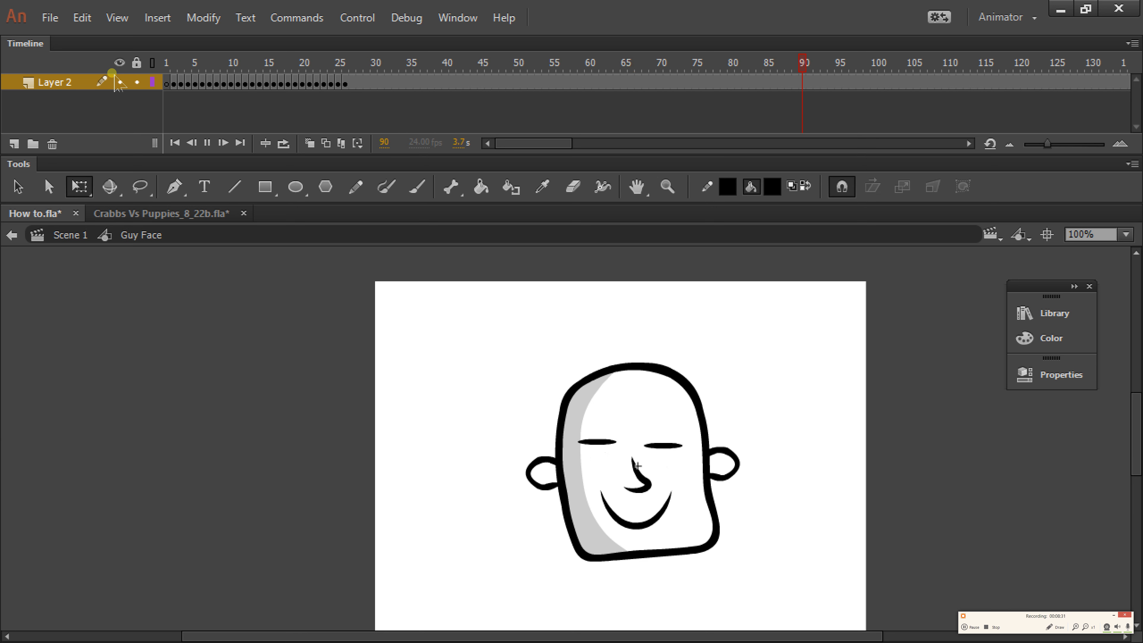
pyautogui.moveTo(625, 57); pyautogui.dragTo(527, 63)
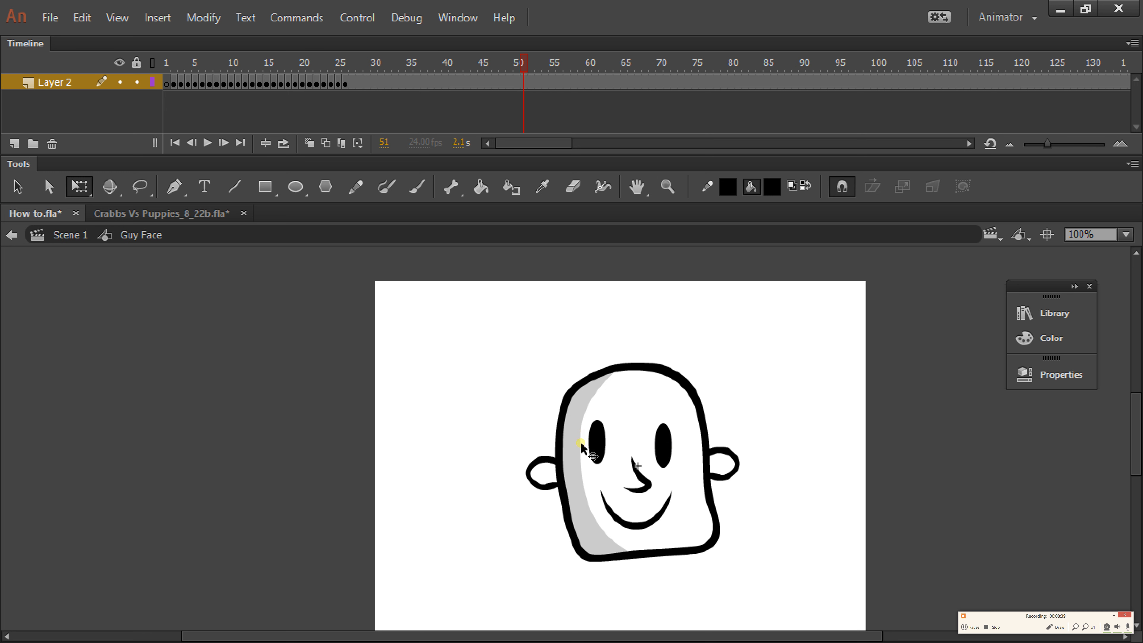
# Open the eye beside the grey shading, scrub back to frame 8 of its timeline and return to Guy Face
pyautogui.doubleClick(594, 443)
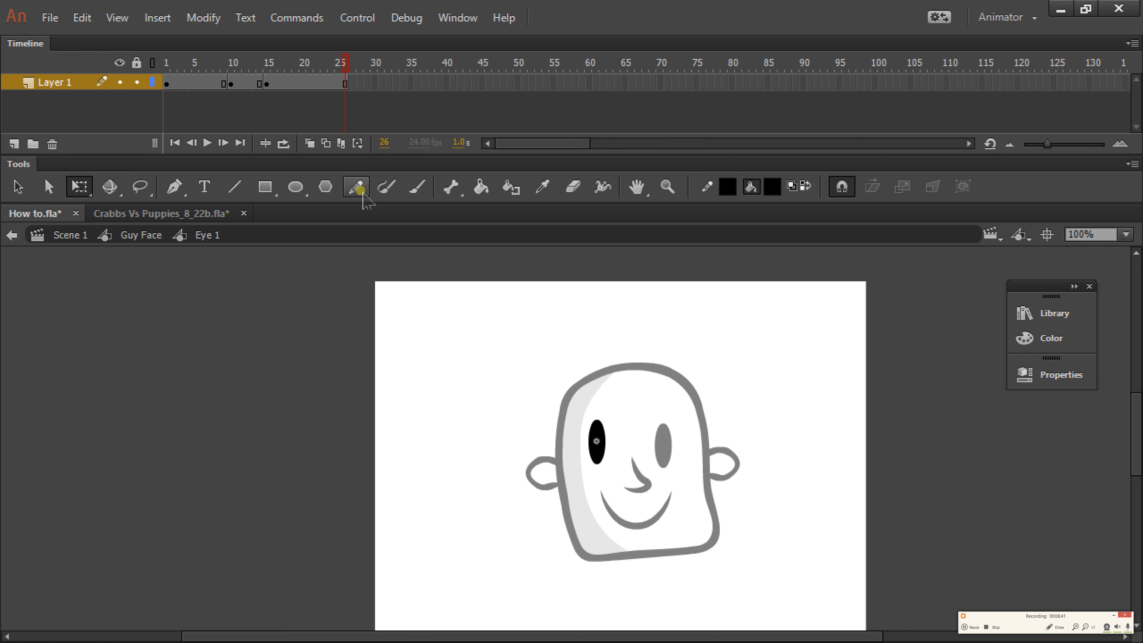
pyautogui.moveTo(304, 70); pyautogui.dragTo(219, 72)
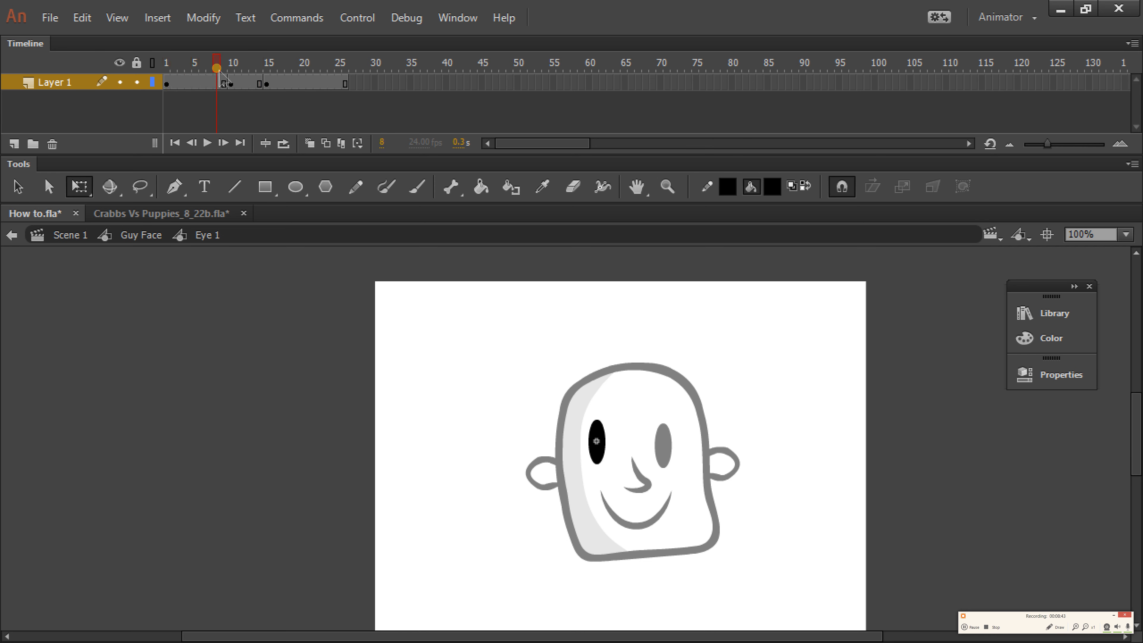
pyautogui.doubleClick(269, 299)
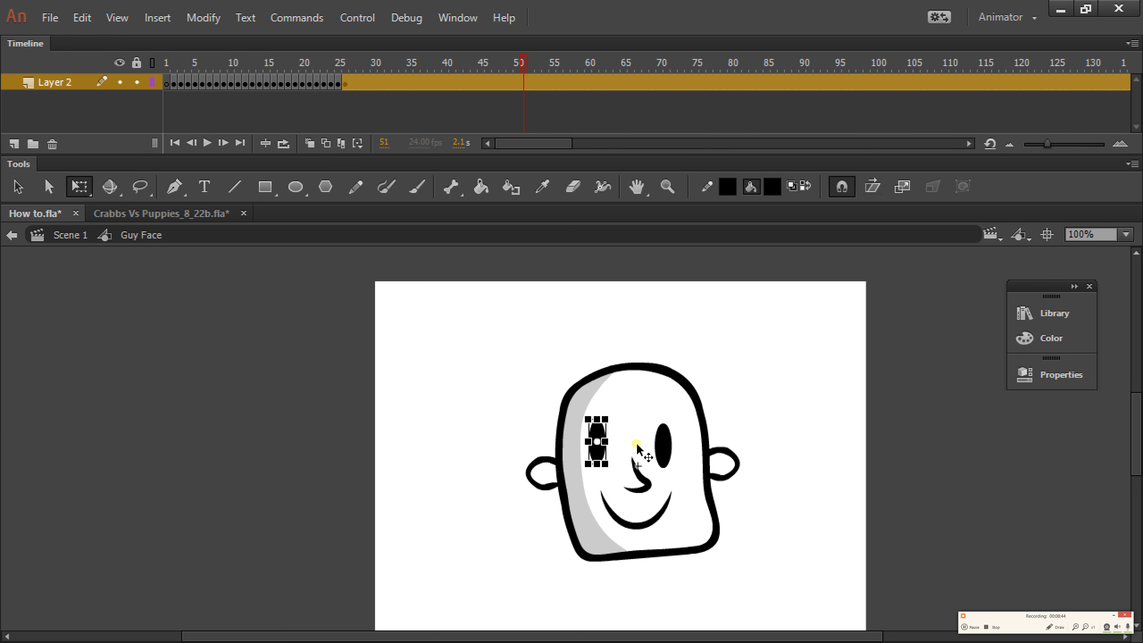
# Reopen the Eye 1 symbol, extend its final open-eye hold to frame 49 and play the blink from frame 1
pyautogui.doubleClick(598, 438)
pyautogui.moveTo(299, 63); pyautogui.dragTo(443, 79)
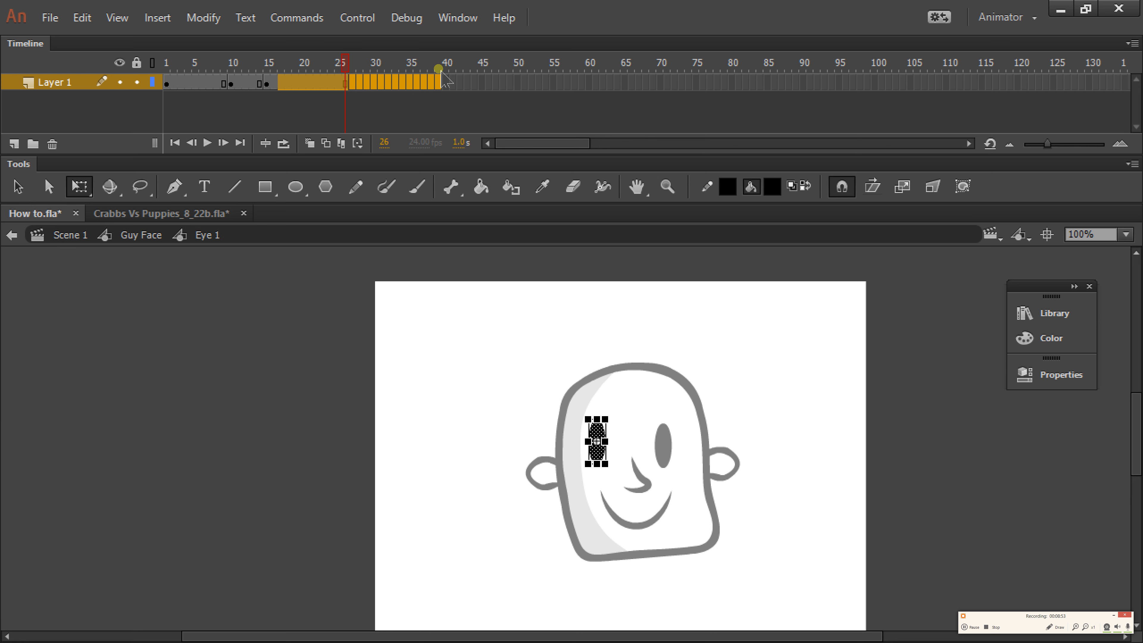
pyautogui.press('F5')
pyautogui.moveTo(379, 61); pyautogui.dragTo(157, 81)
pyautogui.press('Return')
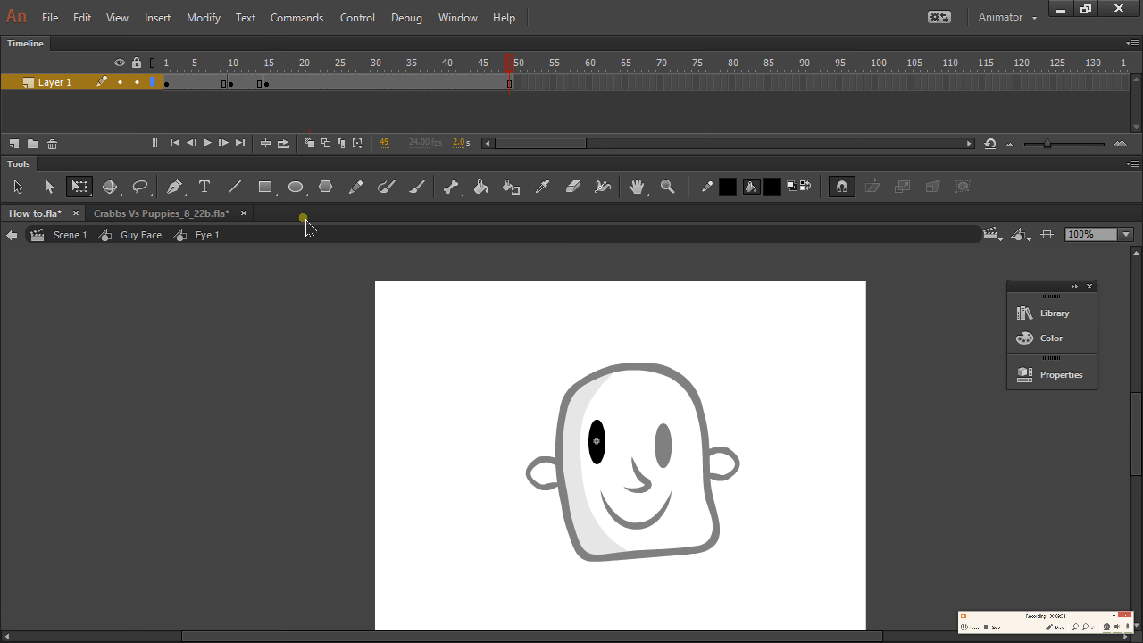
# Return to the Guy Face symbol, play it from frame 1 and scrub back to frame 37 to review the blink
pyautogui.doubleClick(331, 379)
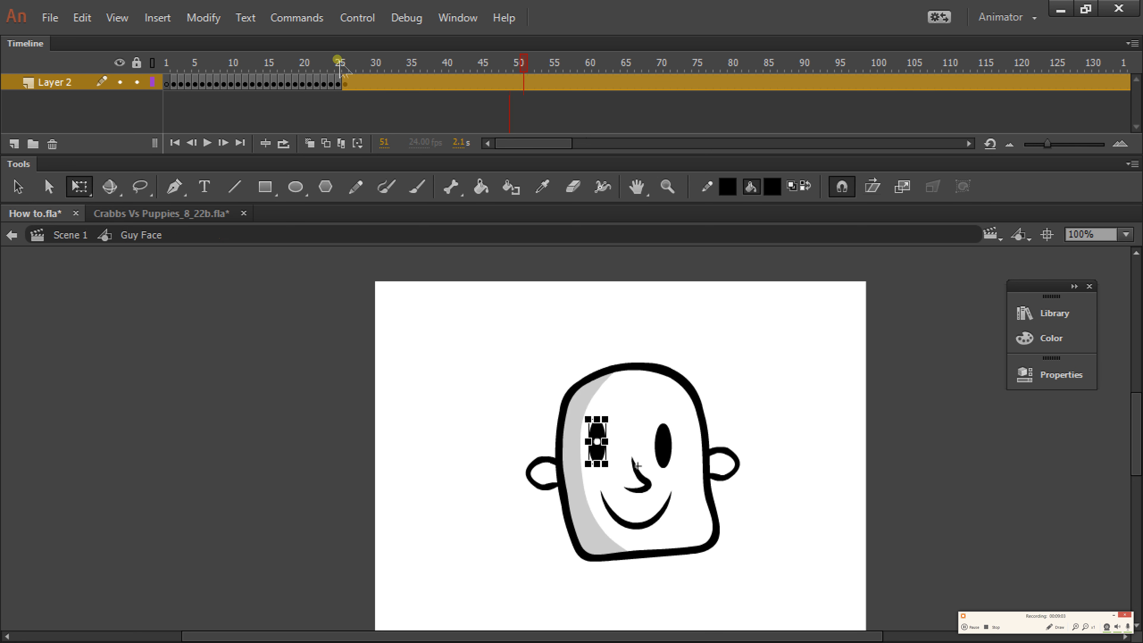
pyautogui.moveTo(335, 60); pyautogui.dragTo(138, 65)
pyautogui.press('Return')
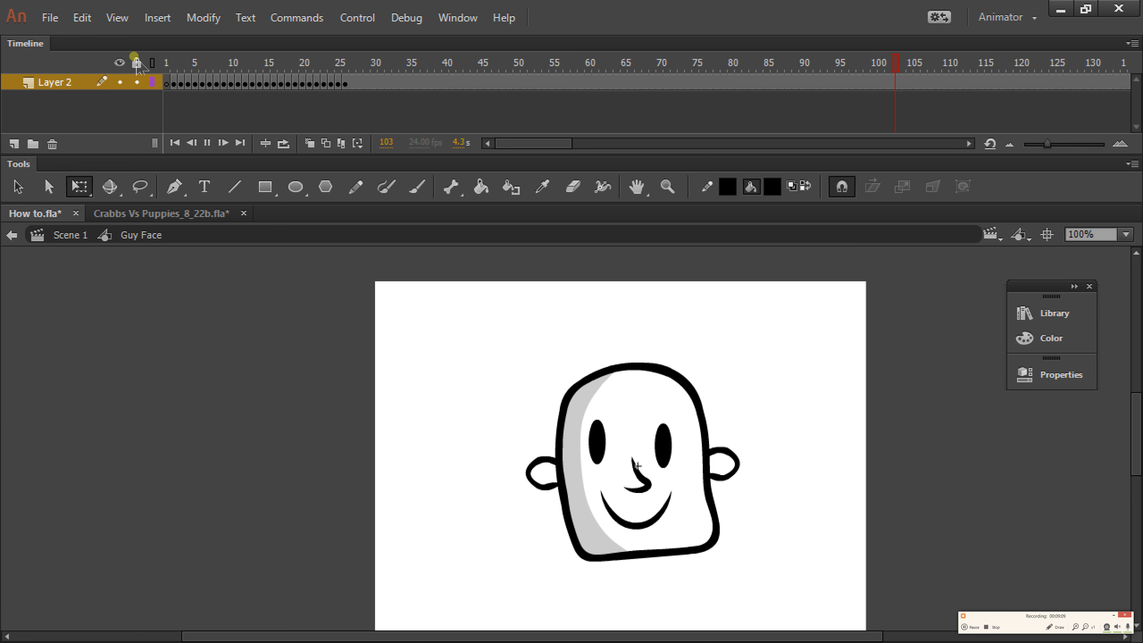
pyautogui.moveTo(454, 65)
pyautogui.mouseDown()
pyautogui.moveTo(375, 65)
pyautogui.moveTo(465, 68)
pyautogui.moveTo(184, 76)
pyautogui.moveTo(468, 103)
pyautogui.moveTo(454, 58)
pyautogui.moveTo(186, 108)
pyautogui.moveTo(423, 103)
pyautogui.mouseUp()
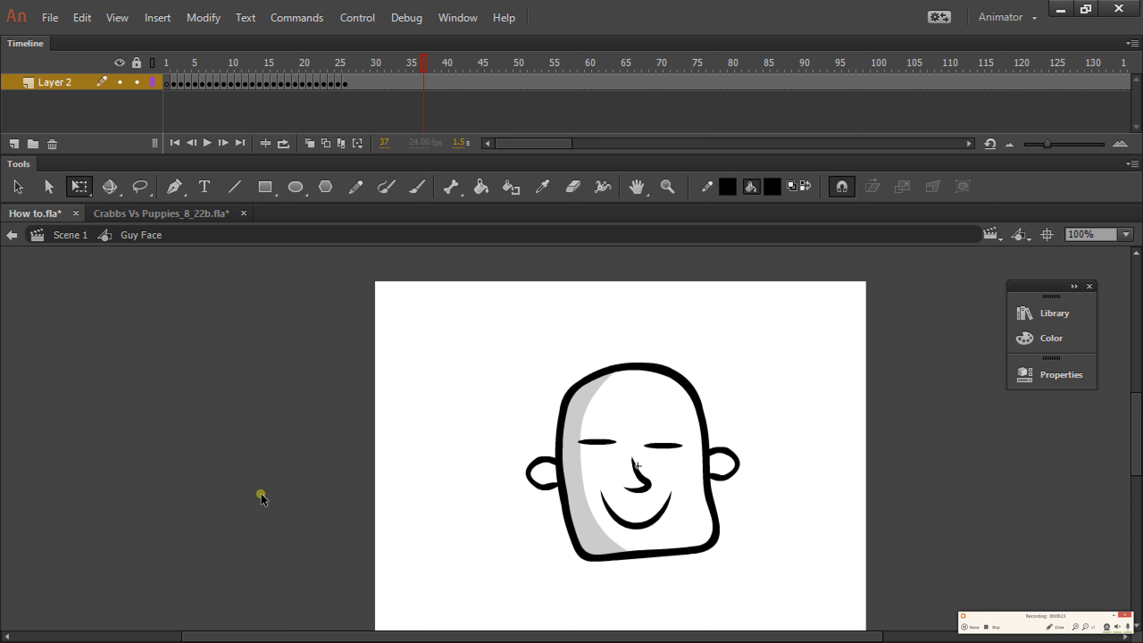
# Inspect the eye beside the grey shading at frame 37, scrub to frame 40 and inspect the same eye there
pyautogui.click(592, 443)
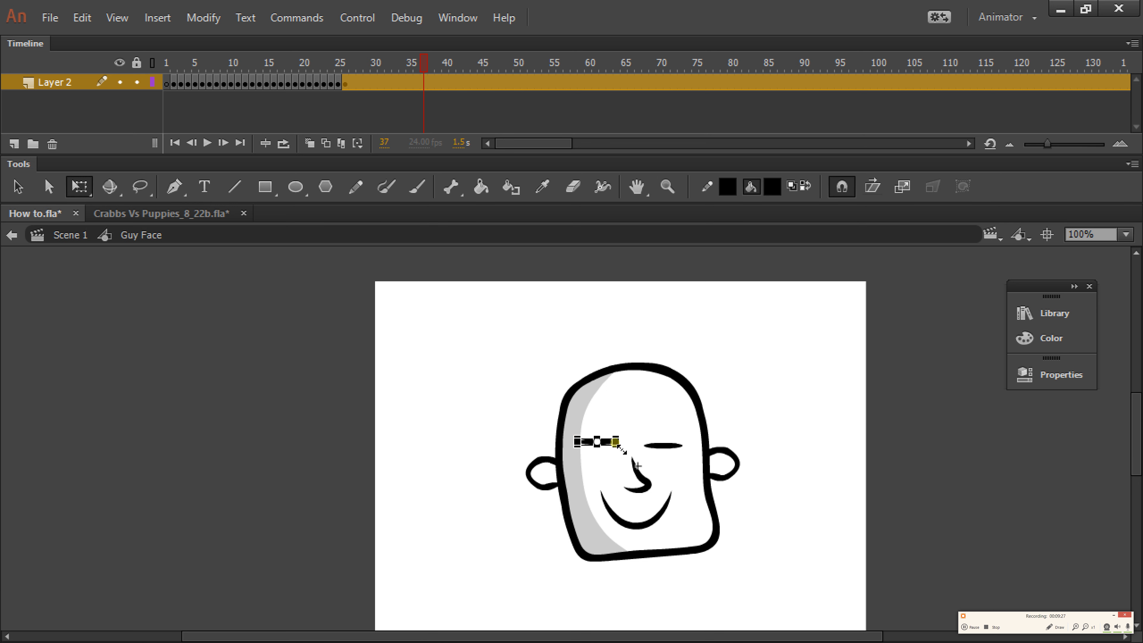
pyautogui.click(469, 444)
pyautogui.click(594, 445)
pyautogui.click(594, 444)
pyautogui.moveTo(454, 67); pyautogui.dragTo(416, 77)
pyautogui.click(447, 67)
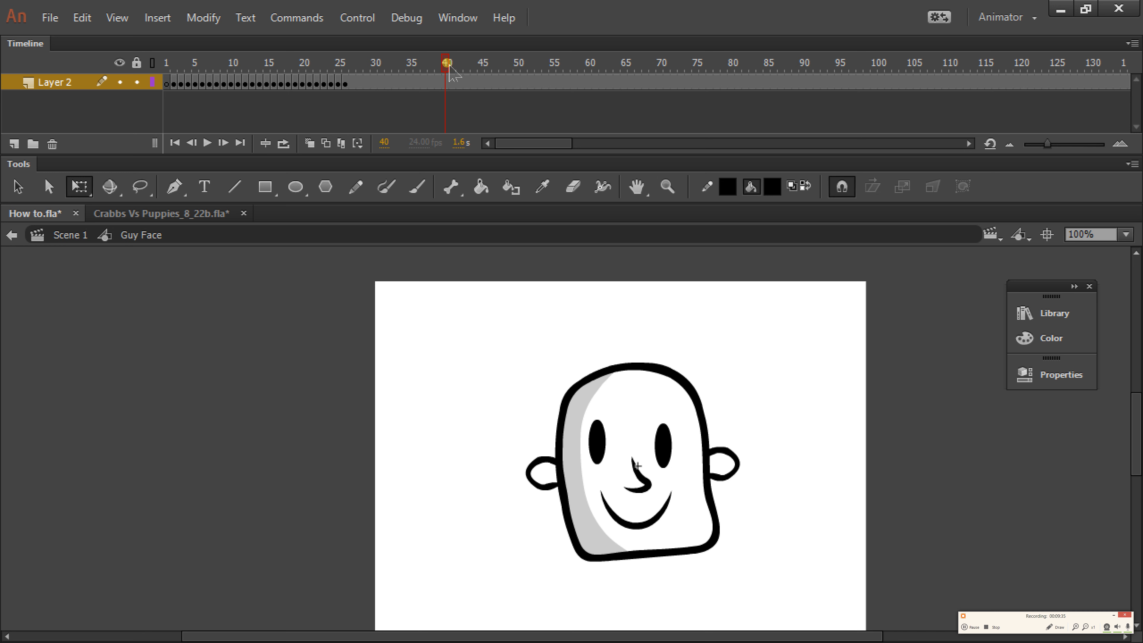
pyautogui.click(593, 441)
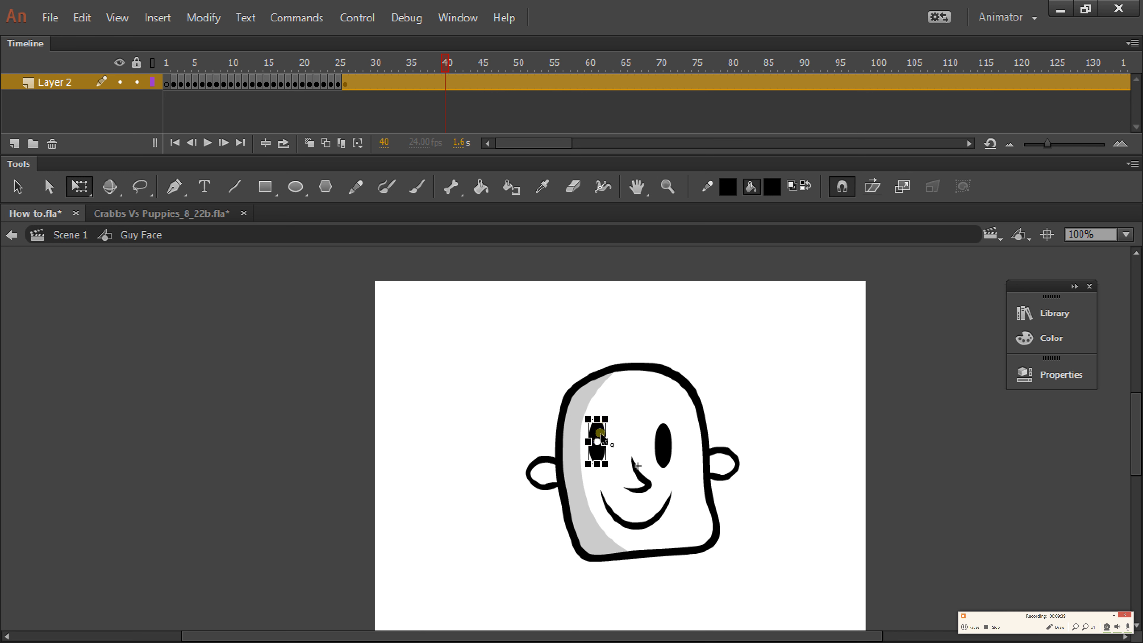
pyautogui.click(692, 330)
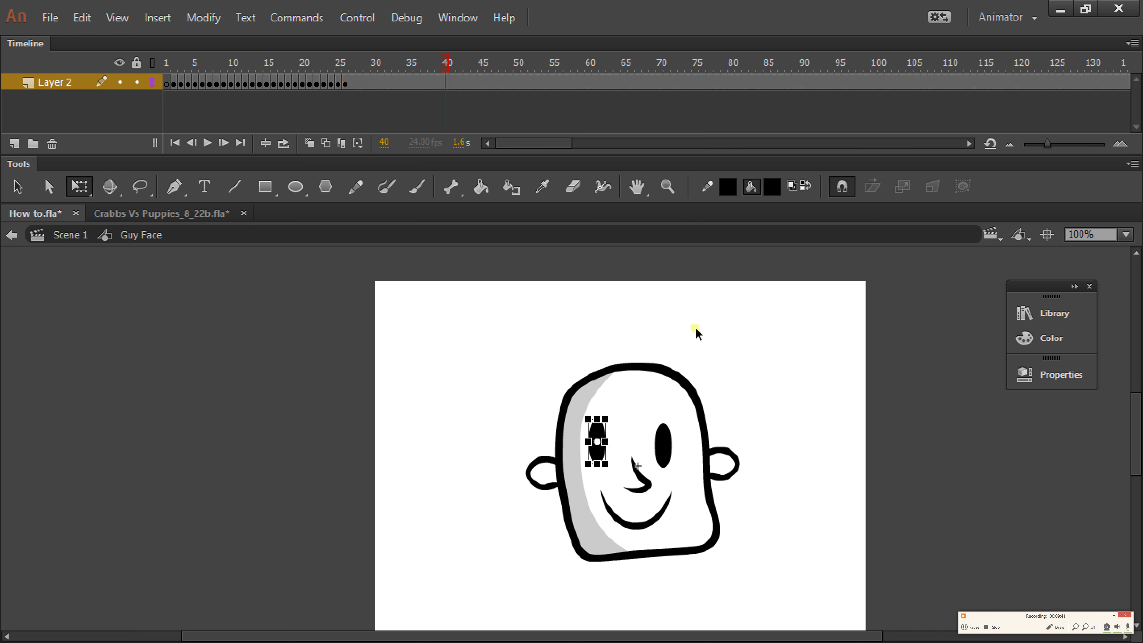
# Open the Eye 1 symbol from the face and scrub its timeline to frame 10, then back to frame 2
pyautogui.click(667, 186)
pyautogui.click(611, 472)
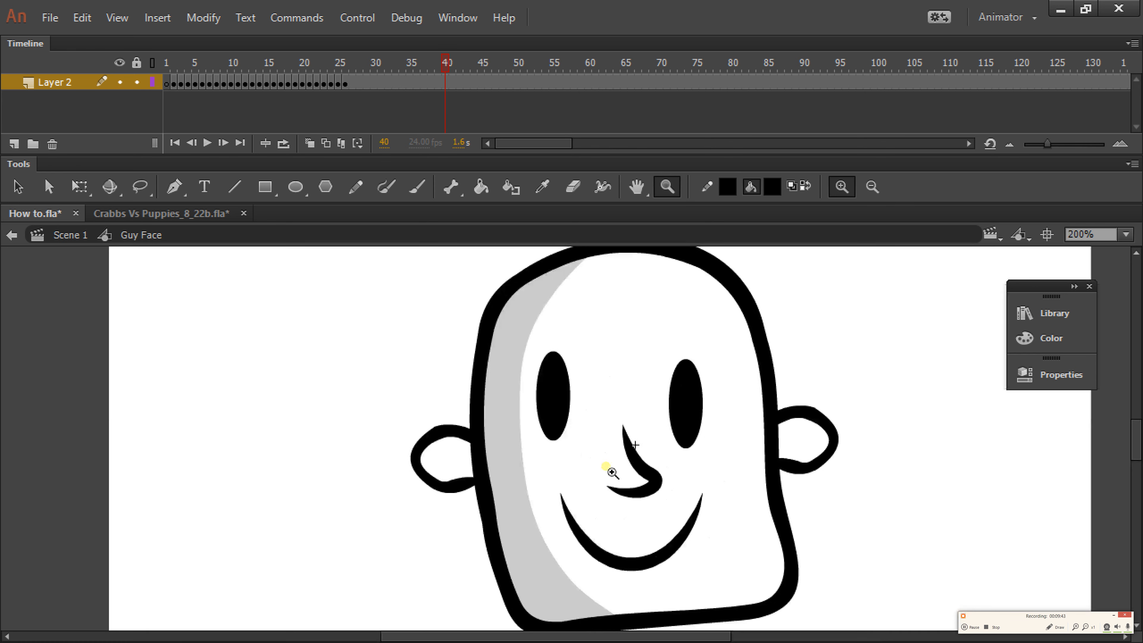
pyautogui.click(16, 186)
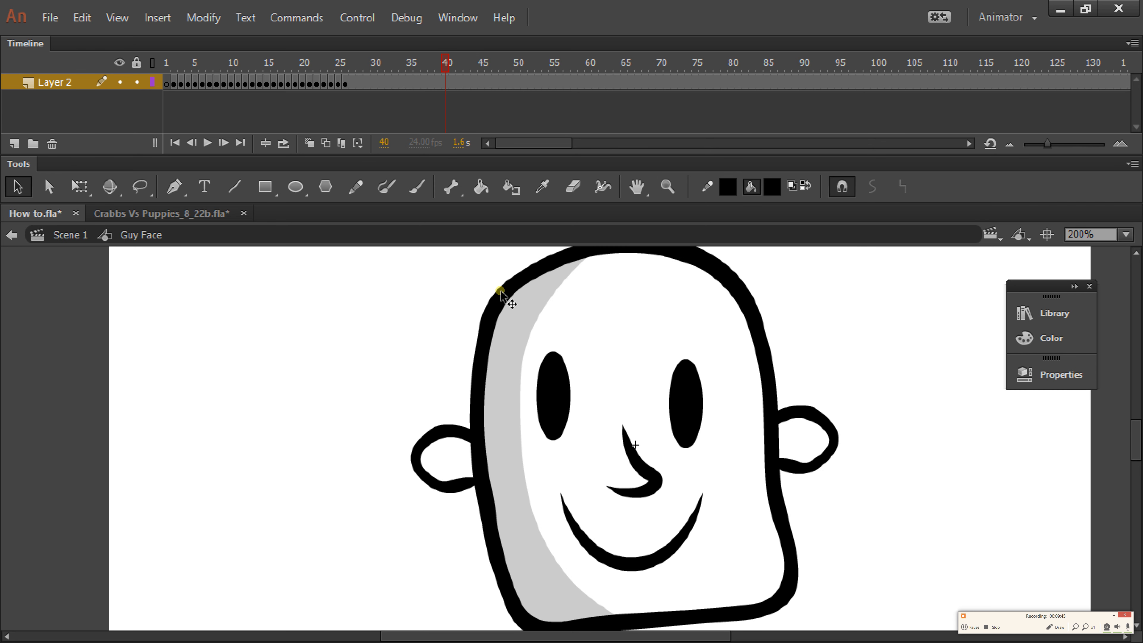
pyautogui.click(551, 395)
pyautogui.doubleClick(551, 395)
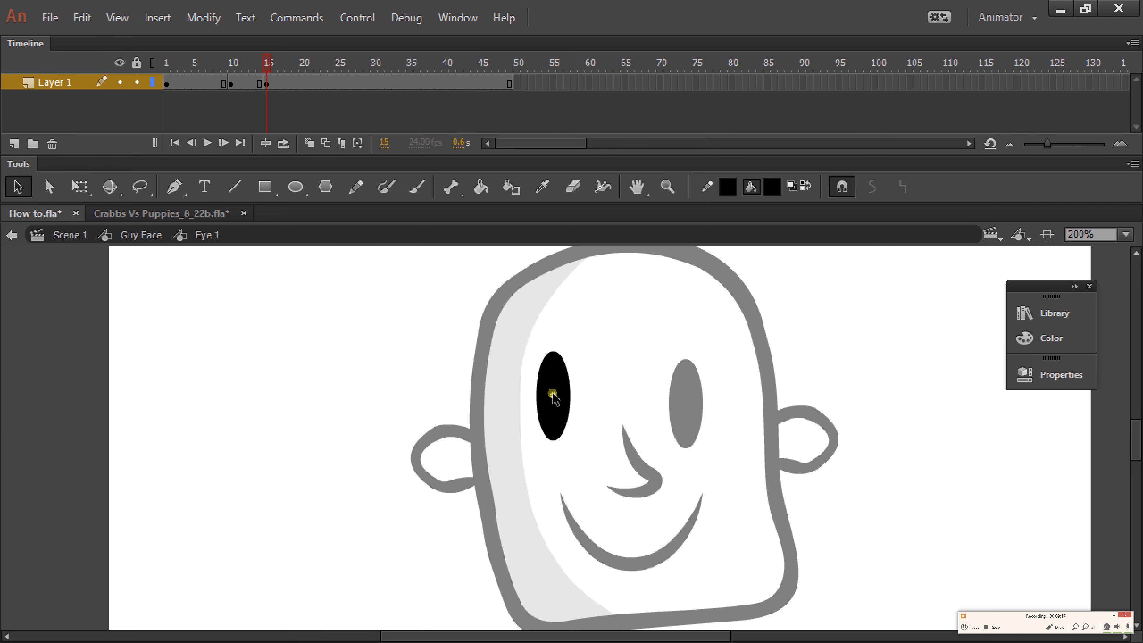
pyautogui.moveTo(245, 63); pyautogui.dragTo(237, 107)
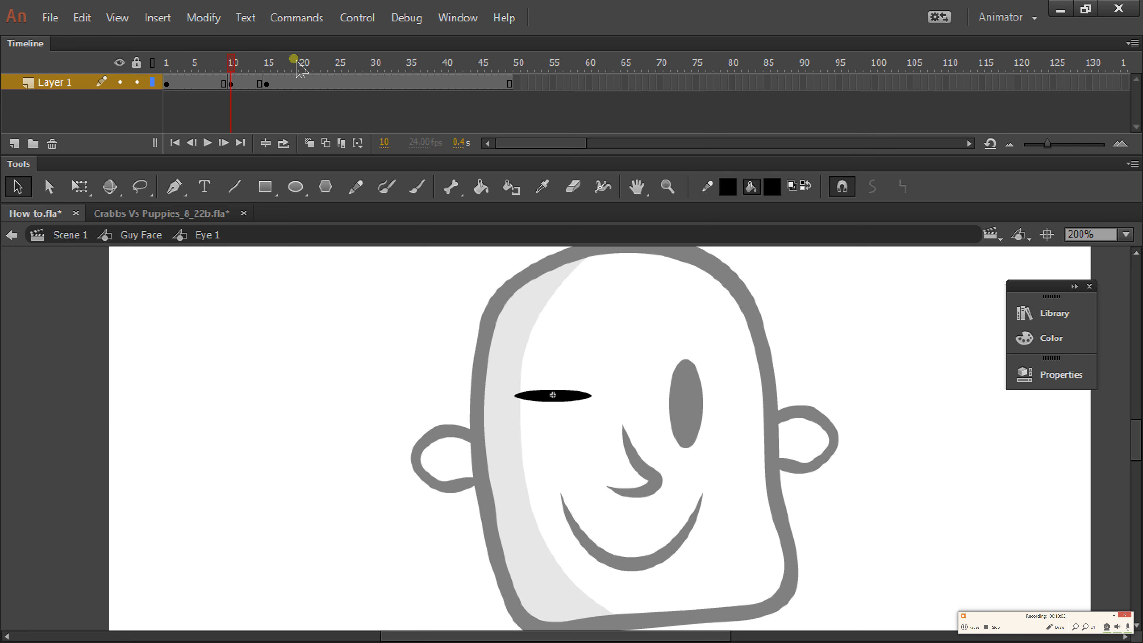
pyautogui.moveTo(265, 63); pyautogui.dragTo(173, 116)
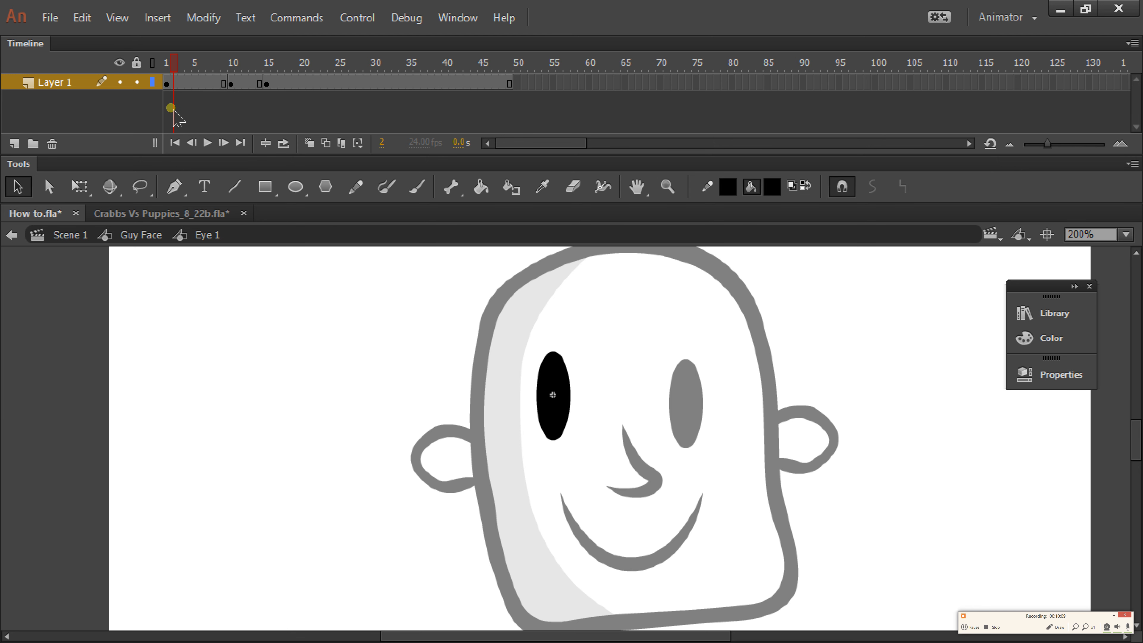
# Switch to the Crabbs Vs Puppies_8_22b.fla document and scrub the Man Put on Crabs animation to frame 38
pyautogui.click(135, 214)
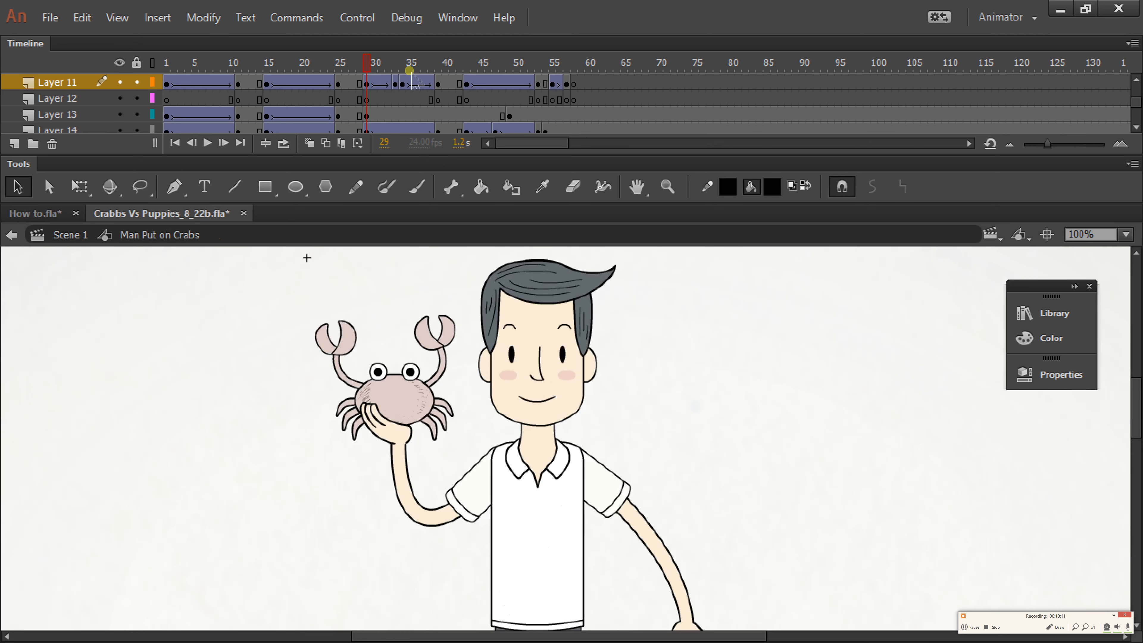
pyautogui.moveTo(412, 79); pyautogui.dragTo(433, 95)
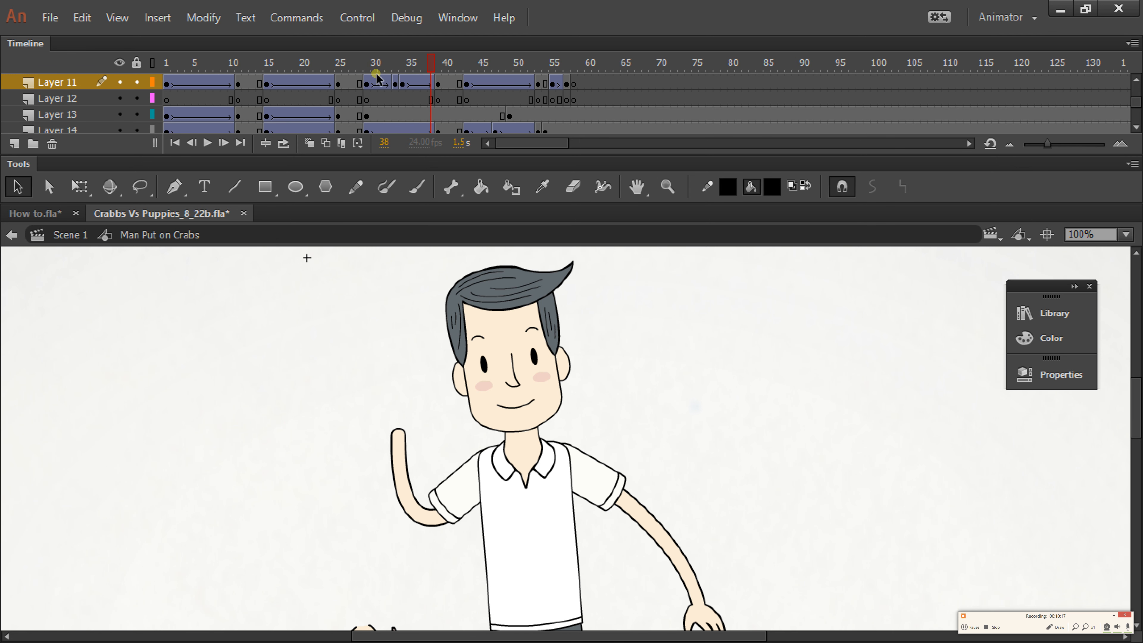
pyautogui.click(499, 343)
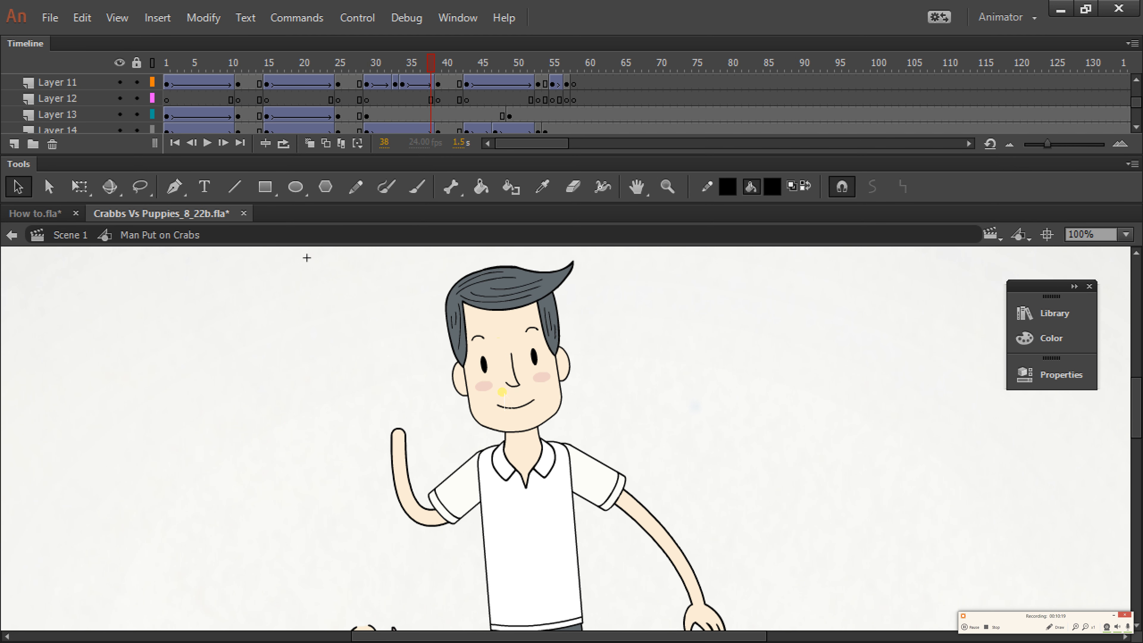
pyautogui.scroll(3, 398, 104)
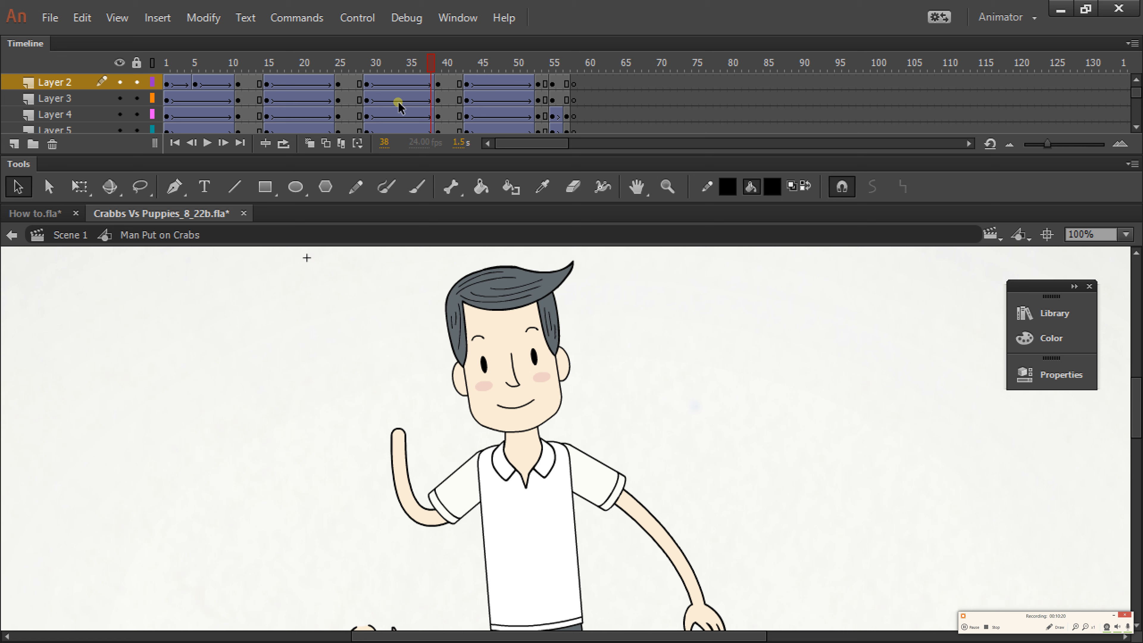
# Examine the man's head keyframes on Layer 2 at frames 29 and 39 and scrub the motion between them
pyautogui.click(369, 84)
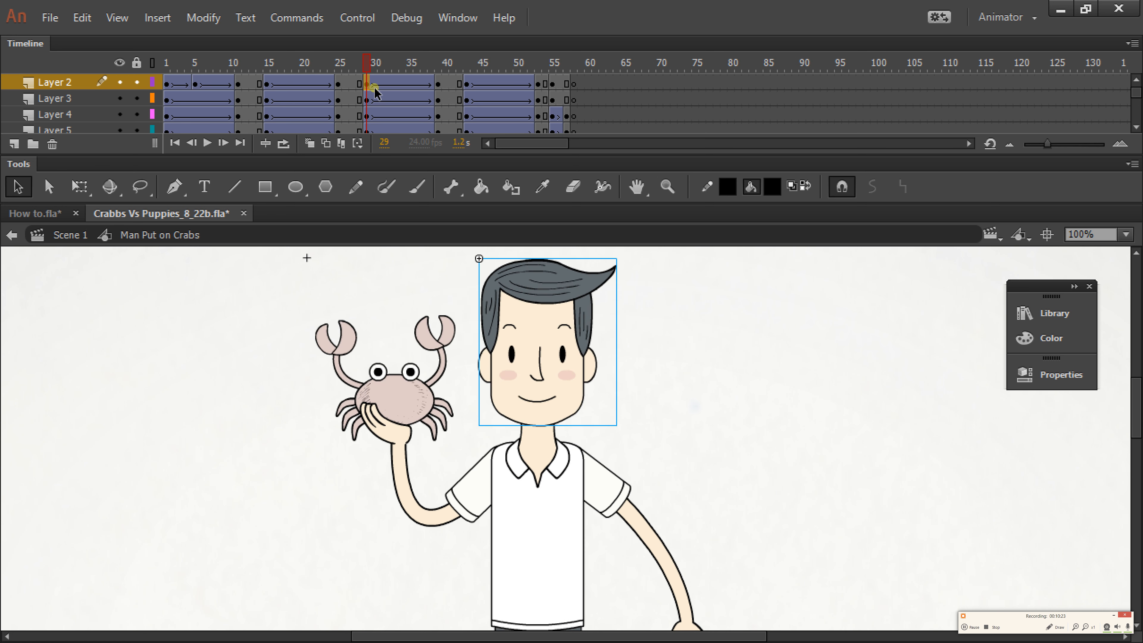
pyautogui.moveTo(374, 61); pyautogui.dragTo(361, 49)
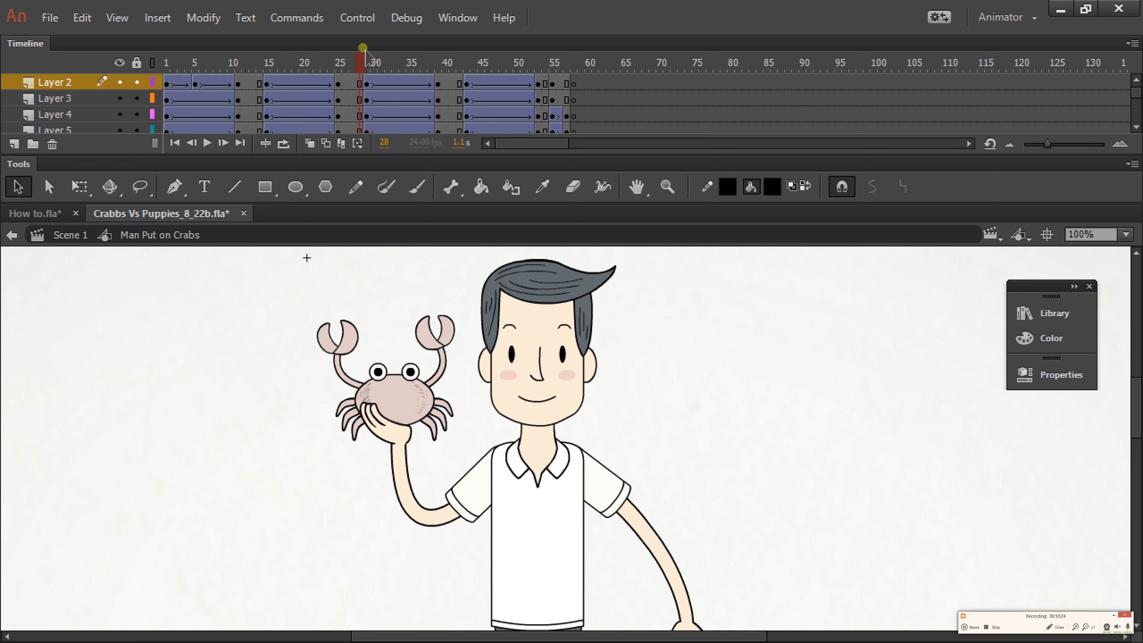
pyautogui.click(368, 83)
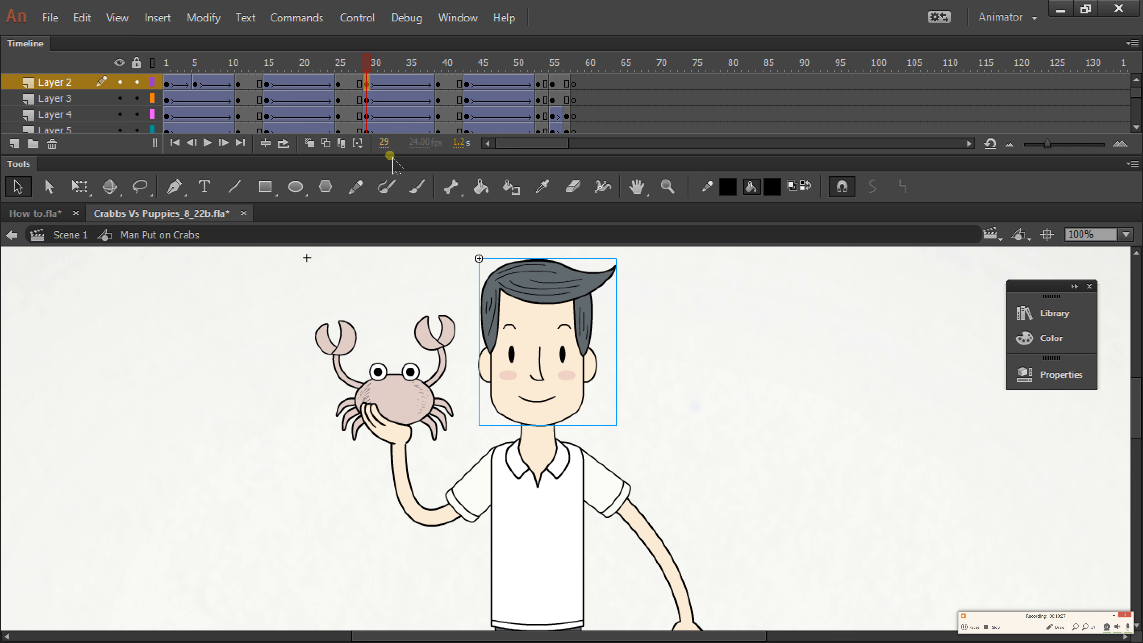
pyautogui.click(440, 85)
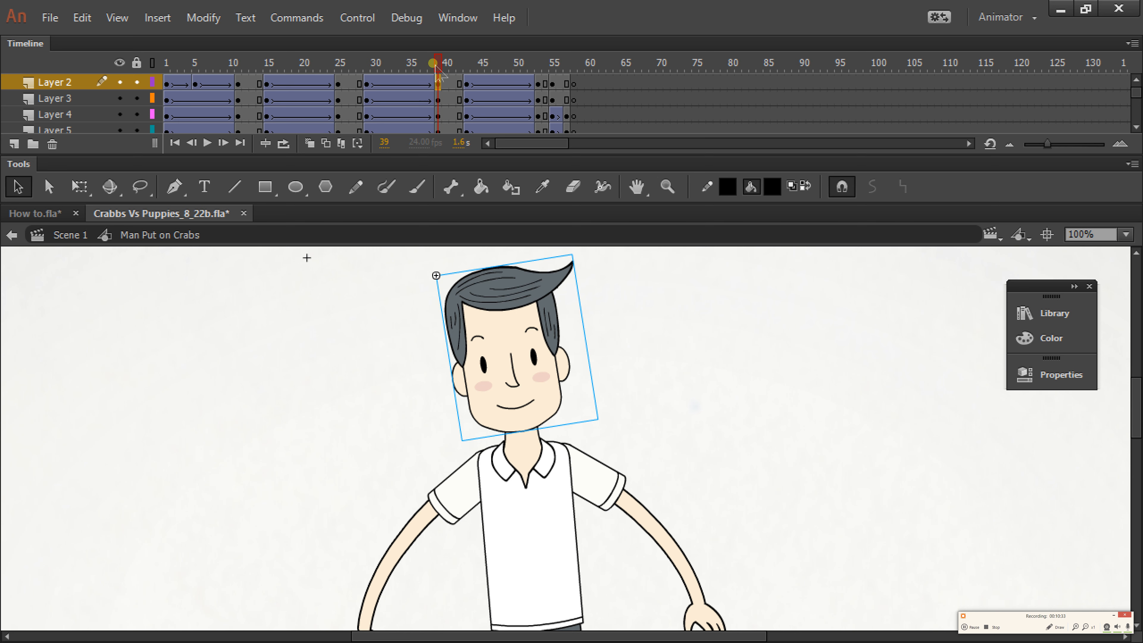
pyautogui.moveTo(445, 96); pyautogui.dragTo(372, 93)
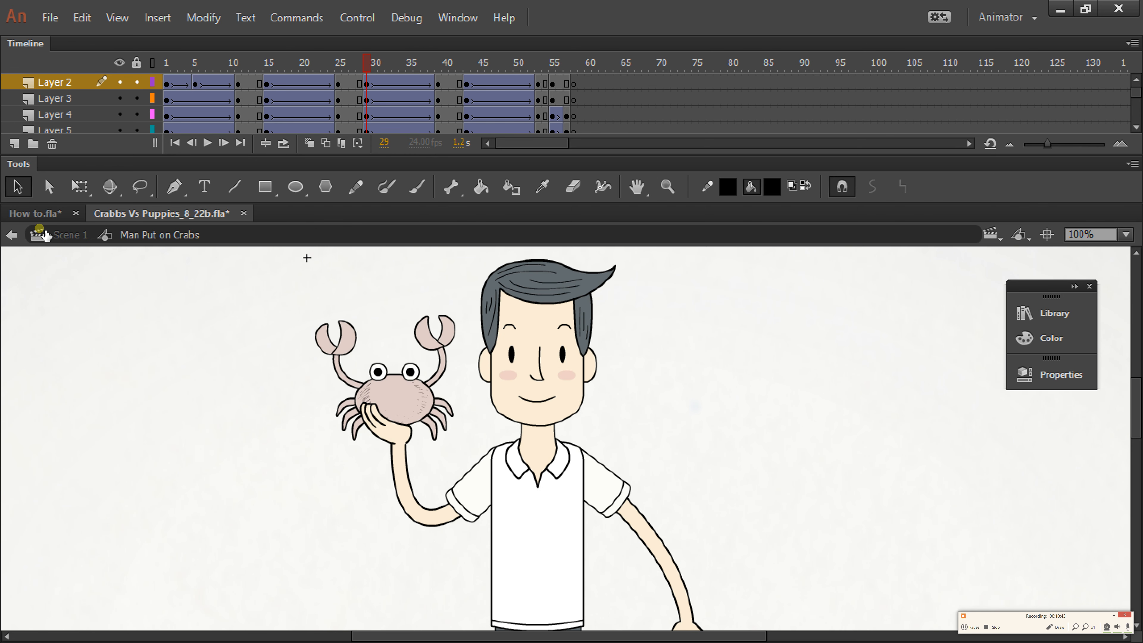
# Return to the How to.fla document, scrub the eye's timeline, exit to Guy Face and scrub around frame 40
pyautogui.click(33, 213)
pyautogui.click(227, 63)
pyautogui.click(169, 63)
pyautogui.doubleClick(296, 397)
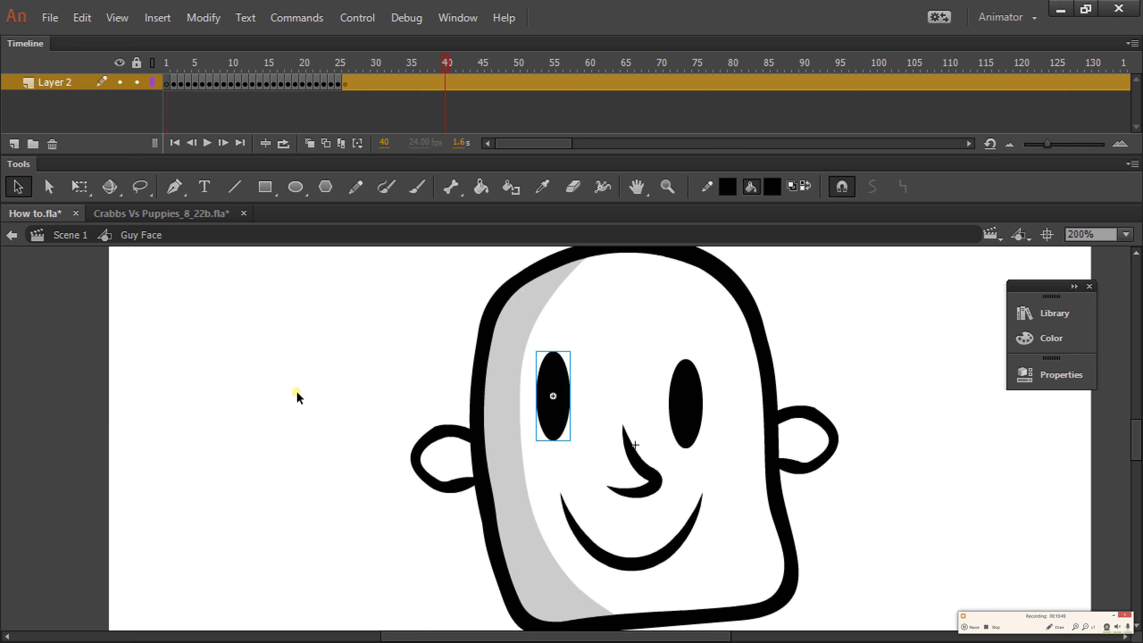
pyautogui.click(367, 391)
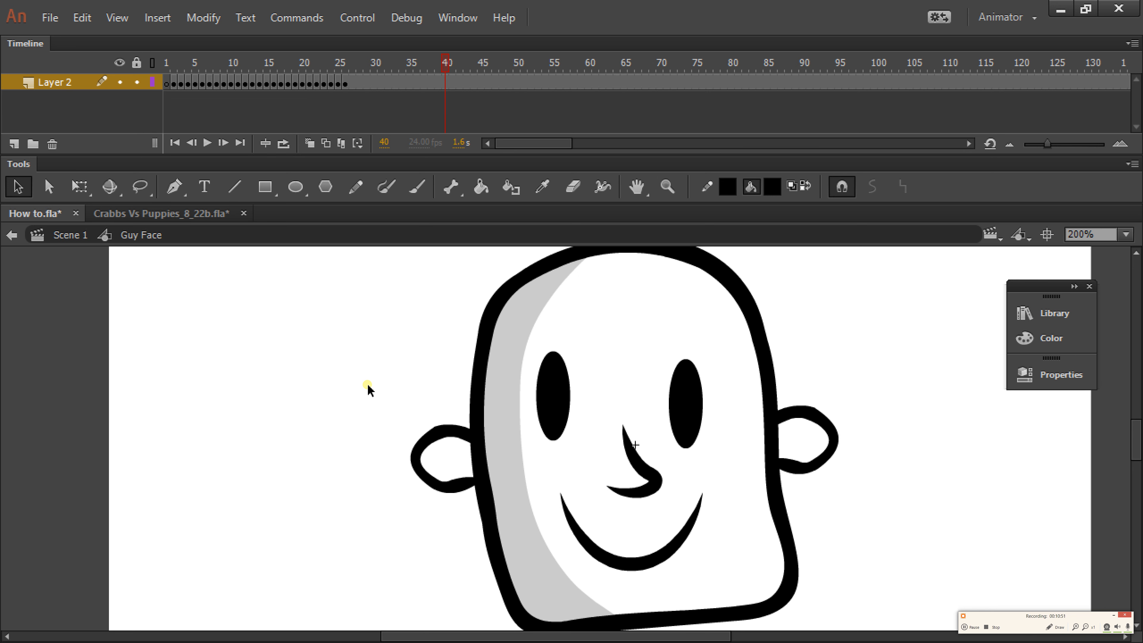
pyautogui.moveTo(390, 74); pyautogui.dragTo(458, 65)
# Inspect the Layer 2 keyframe at frame 26 and scrub forward to frame 40 of the face animation
pyautogui.click(346, 84)
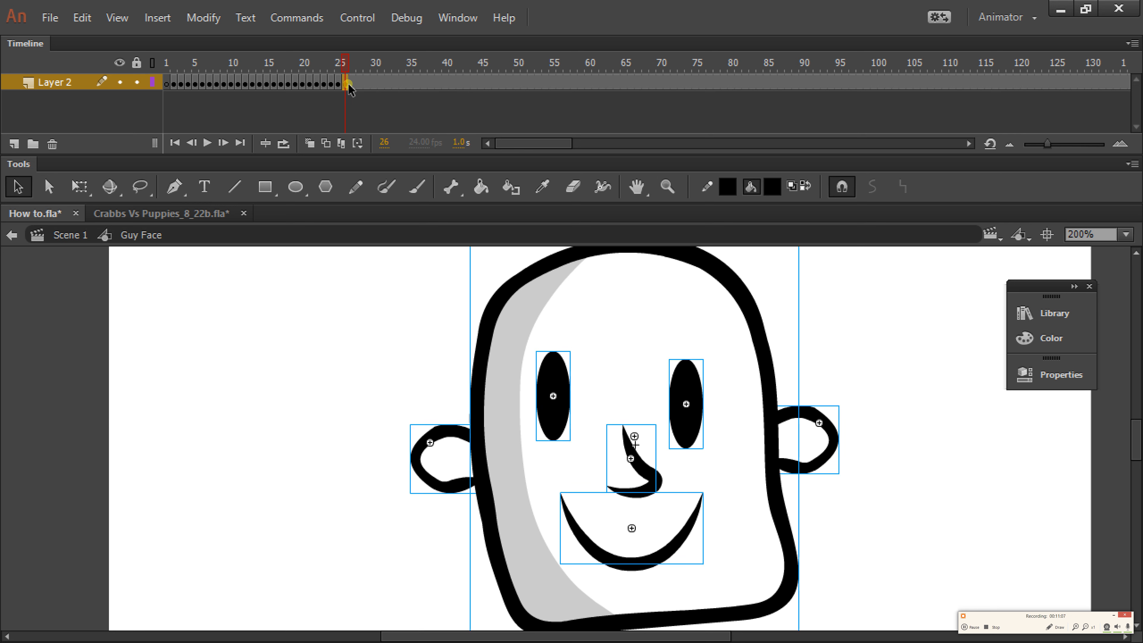
pyautogui.click(356, 96)
pyautogui.click(345, 84)
pyautogui.moveTo(355, 65); pyautogui.dragTo(448, 83)
pyautogui.keyDown('ctrl'); pyautogui.keyDown('alt'); pyautogui.click(470, 403); pyautogui.keyUp('alt'); pyautogui.keyUp('ctrl')
pyautogui.click(452, 421)
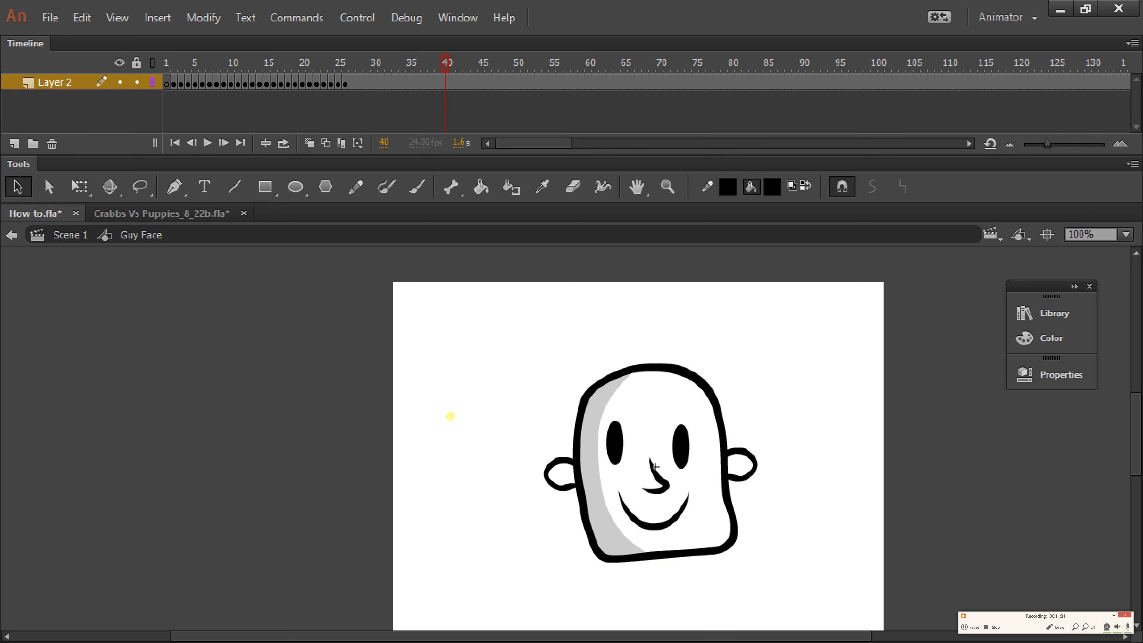
# Reselect the face parts on Layer 2's frame 26 keyframe and look over the commands available for the selection
pyautogui.click(346, 84)
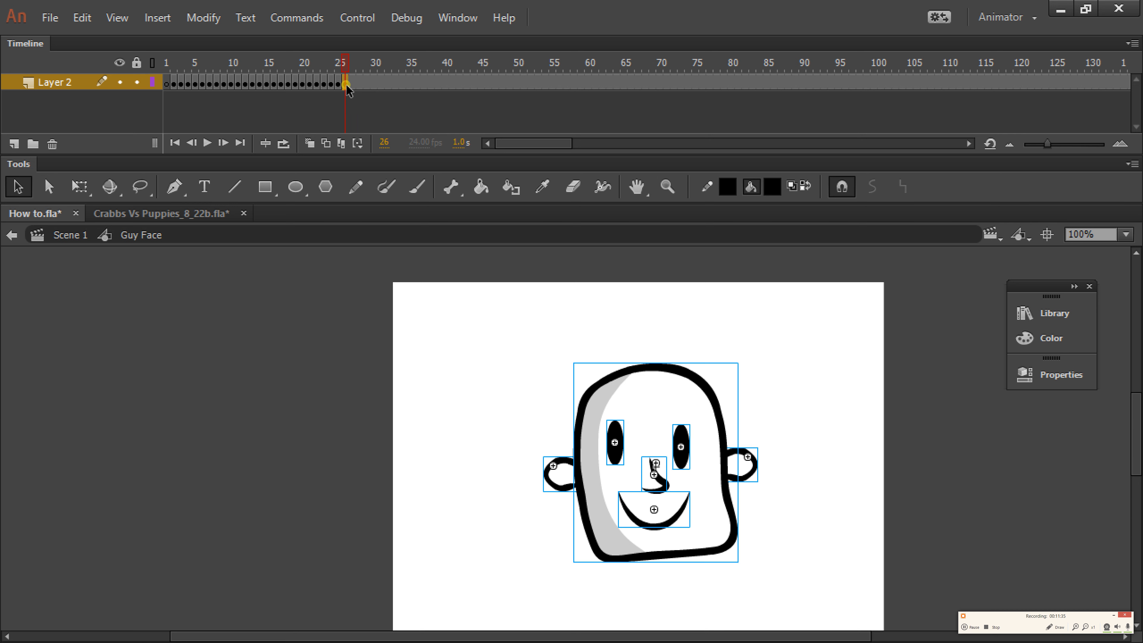
pyautogui.click(357, 104)
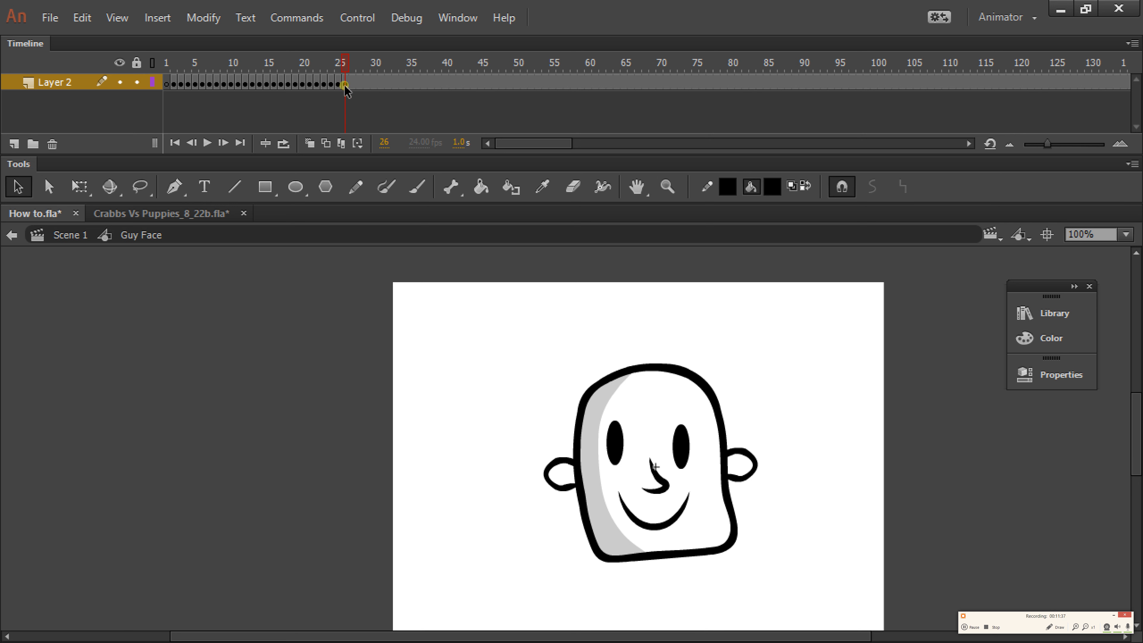
pyautogui.click(346, 87)
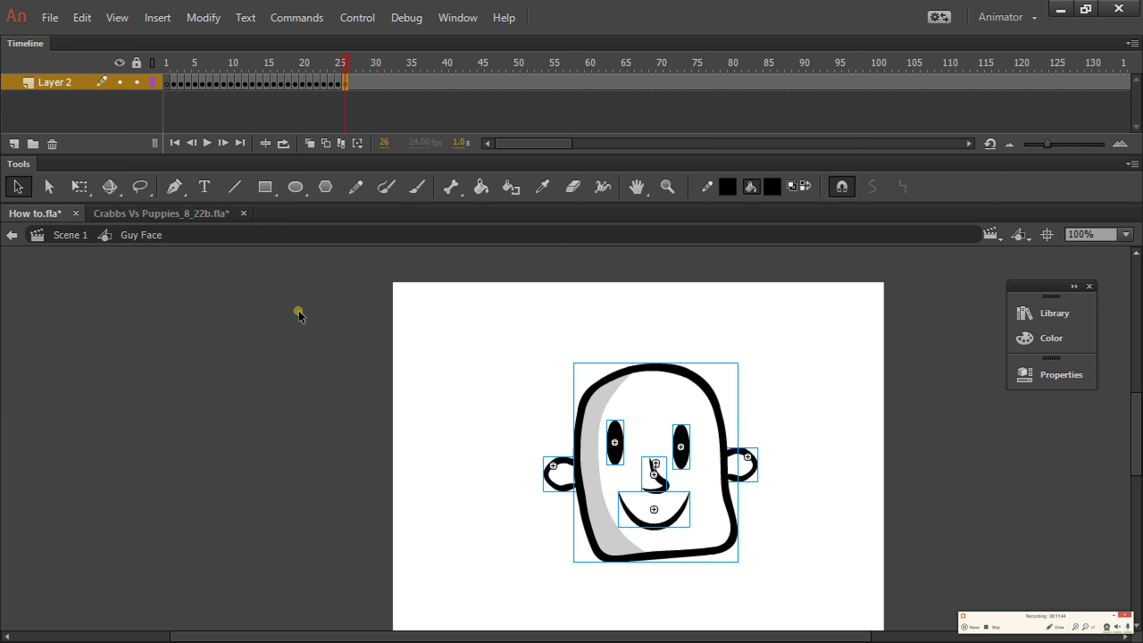
pyautogui.rightClick(609, 437)
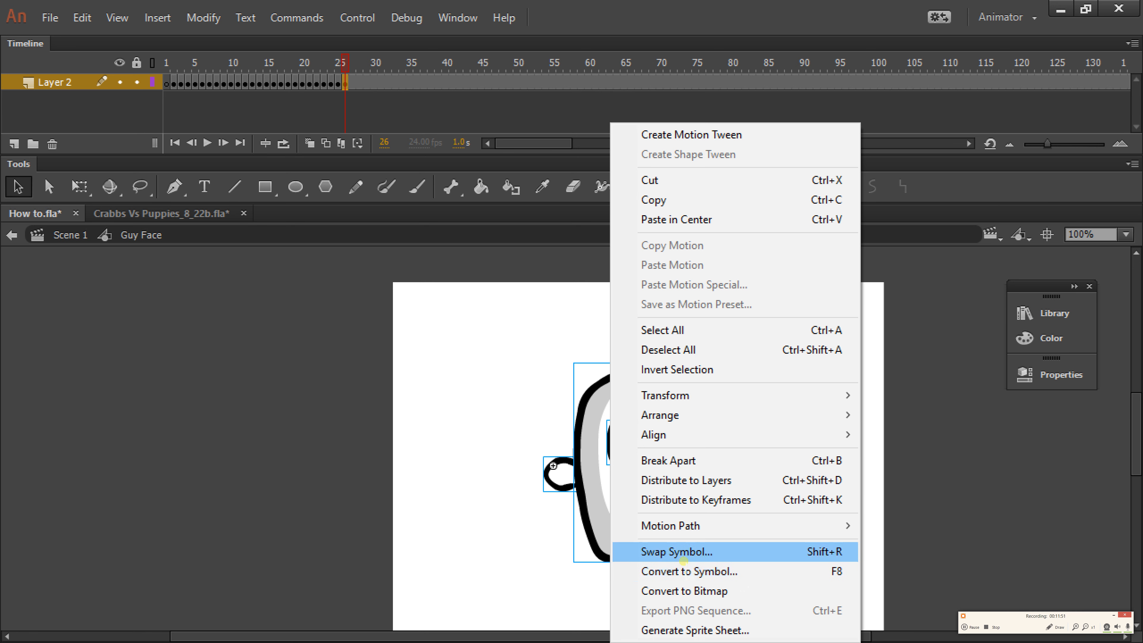
pyautogui.click(489, 347)
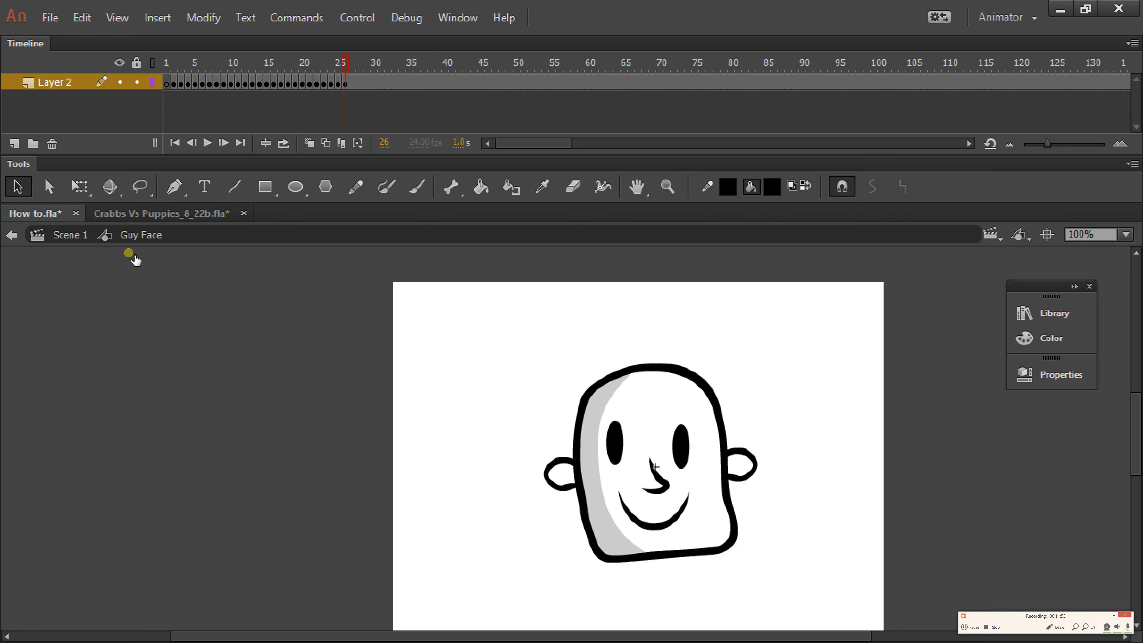
# Return to Scene 1, scrub to frame 28, shift the whole face symbol slightly to the right and reselect it
pyautogui.click(70, 235)
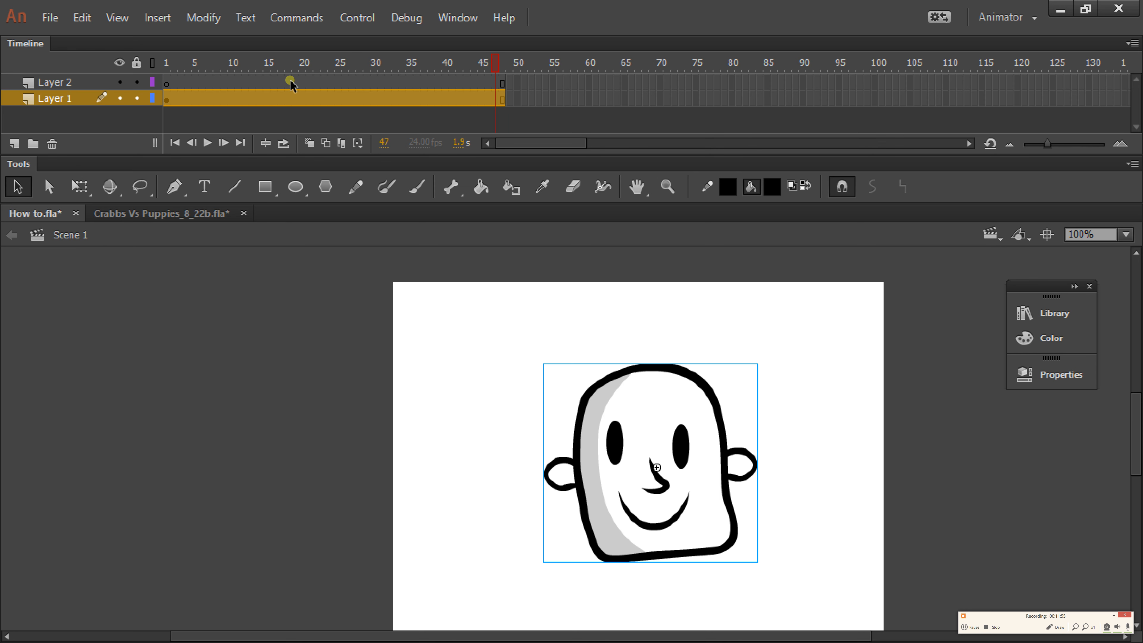
pyautogui.moveTo(310, 66)
pyautogui.mouseDown()
pyautogui.moveTo(168, 76)
pyautogui.moveTo(358, 67)
pyautogui.mouseUp()
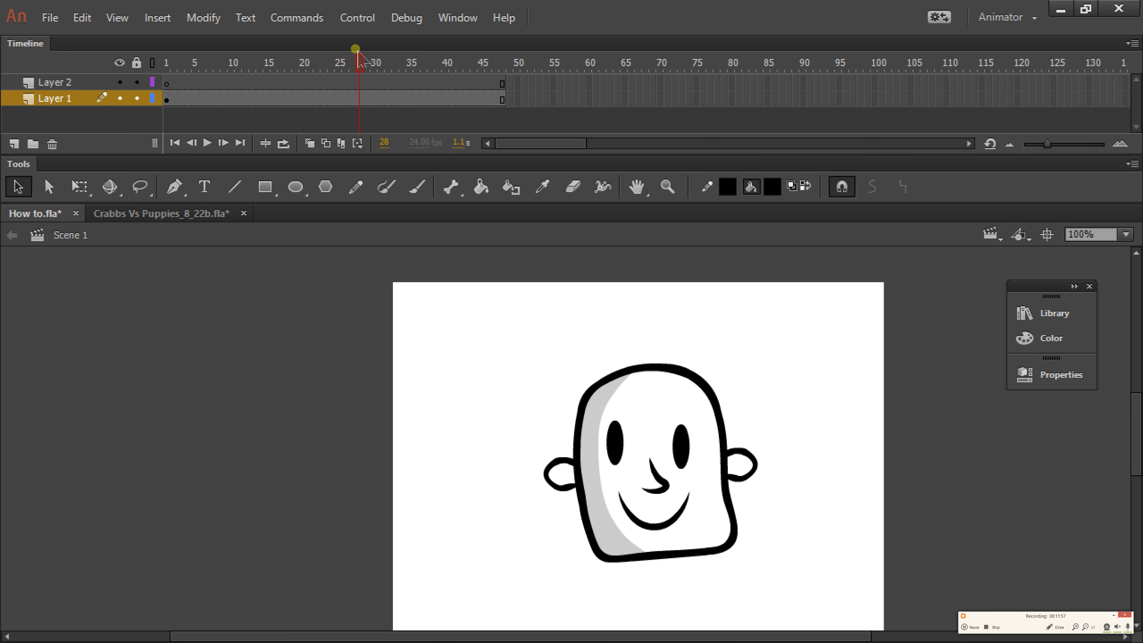
pyautogui.click(596, 414)
pyautogui.moveTo(597, 413); pyautogui.dragTo(615, 431)
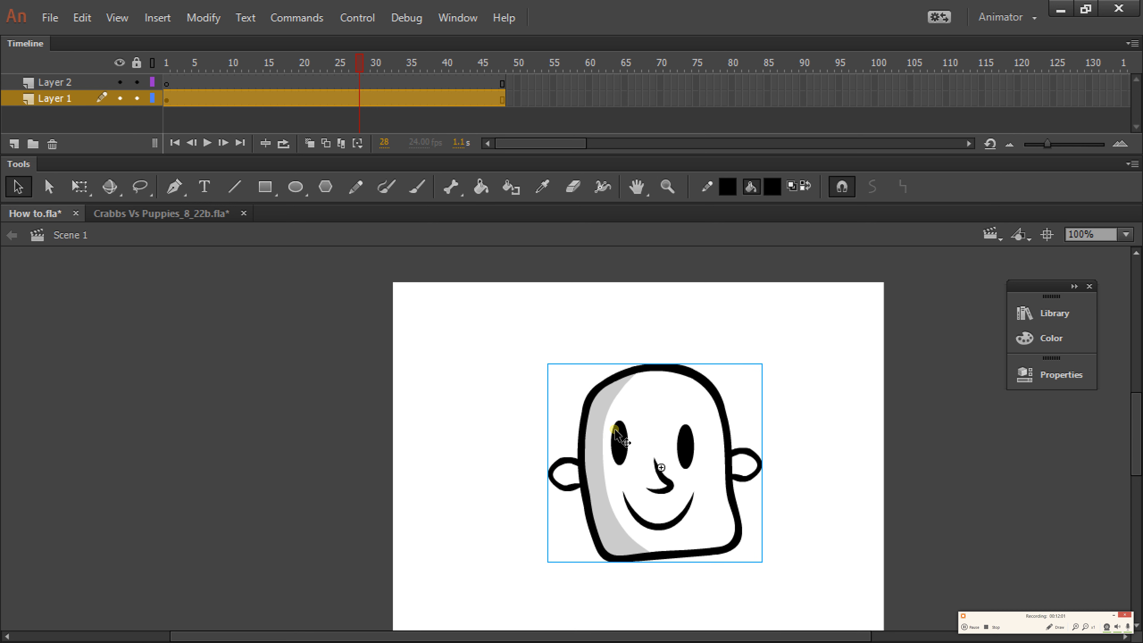
pyautogui.click(662, 331)
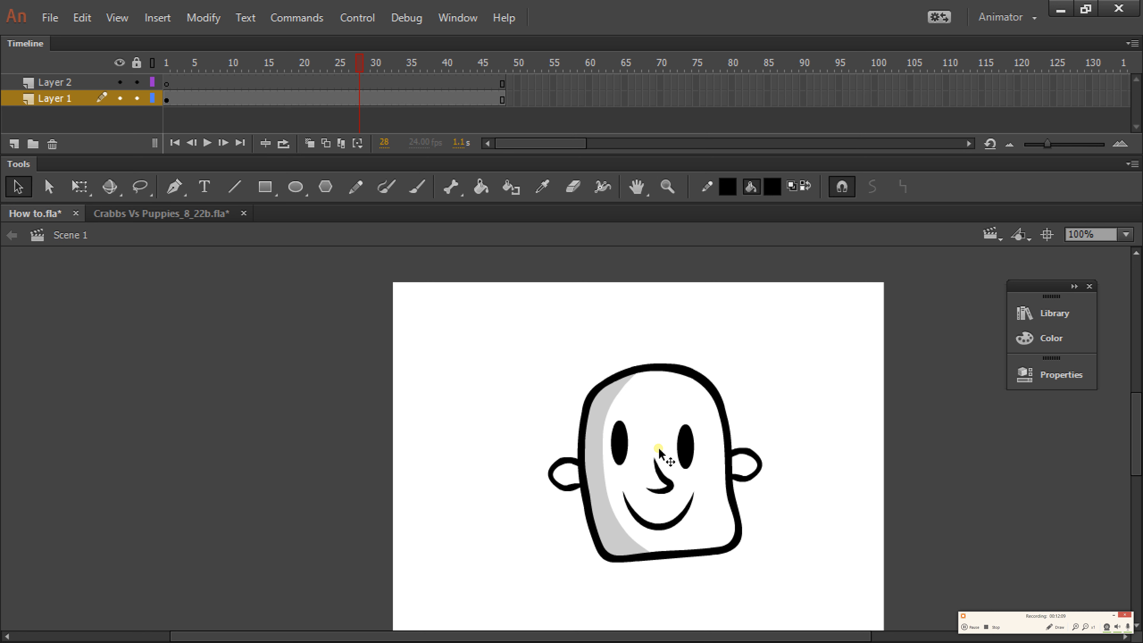
pyautogui.click(624, 432)
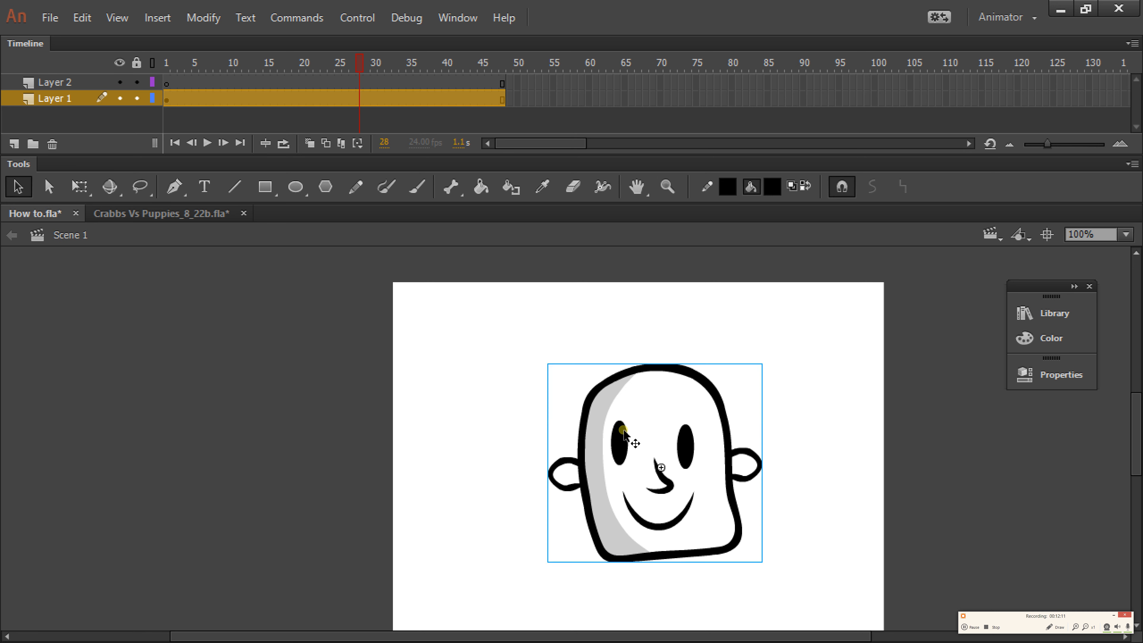
# Move the whole face symbol up and over to the stage's upper-left corner, keeping it selected
pyautogui.moveTo(624, 433); pyautogui.dragTo(629, 386)
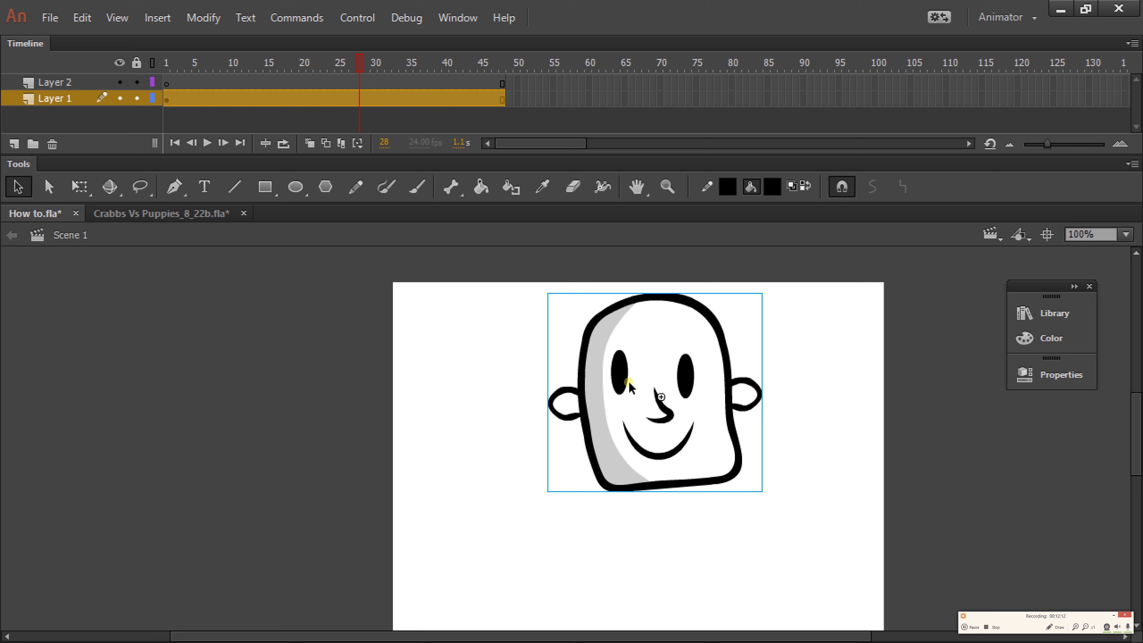
pyautogui.click(777, 398)
pyautogui.click(657, 399)
pyautogui.moveTo(618, 372); pyautogui.dragTo(454, 373)
pyautogui.click(659, 344)
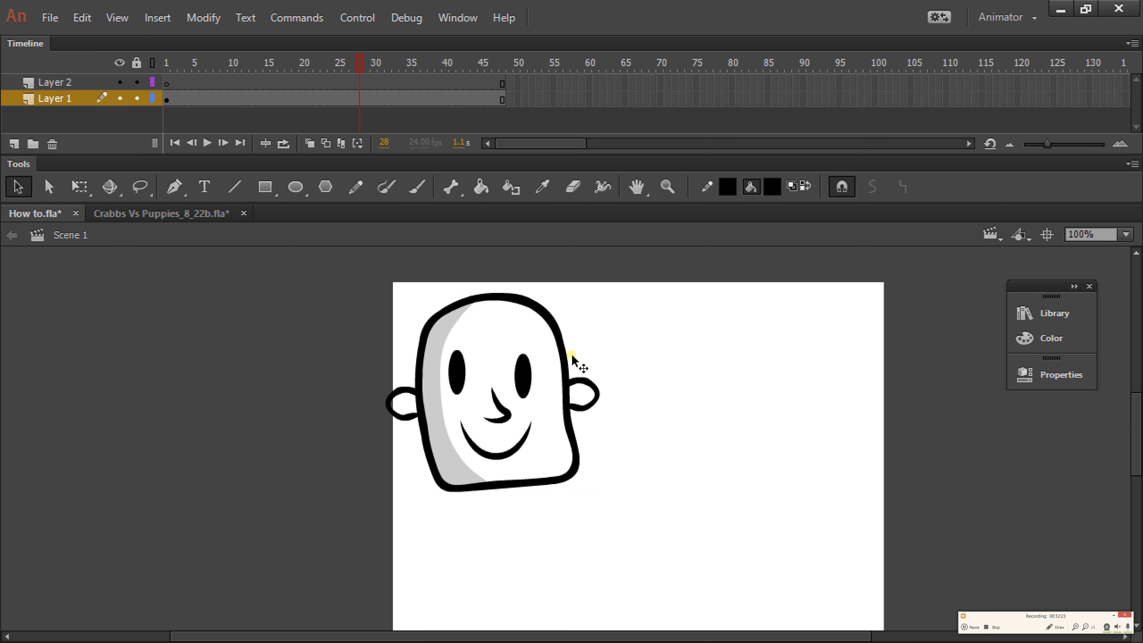
pyautogui.click(558, 358)
# Extend the frames of Layer 1 and Layer 2 past frame 130
pyautogui.moveTo(329, 67)
pyautogui.mouseDown()
pyautogui.moveTo(147, 73)
pyautogui.moveTo(329, 86)
pyautogui.moveTo(315, 90)
pyautogui.moveTo(378, 105)
pyautogui.moveTo(850, 111)
pyautogui.mouseUp()
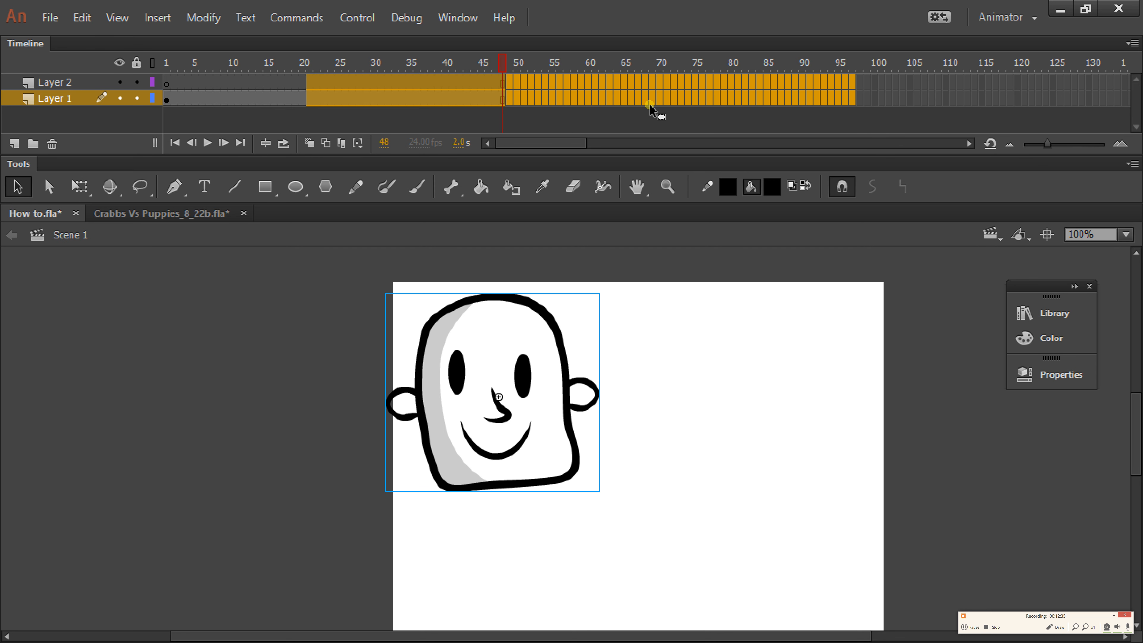
pyautogui.press('F5')
pyautogui.press('F5')
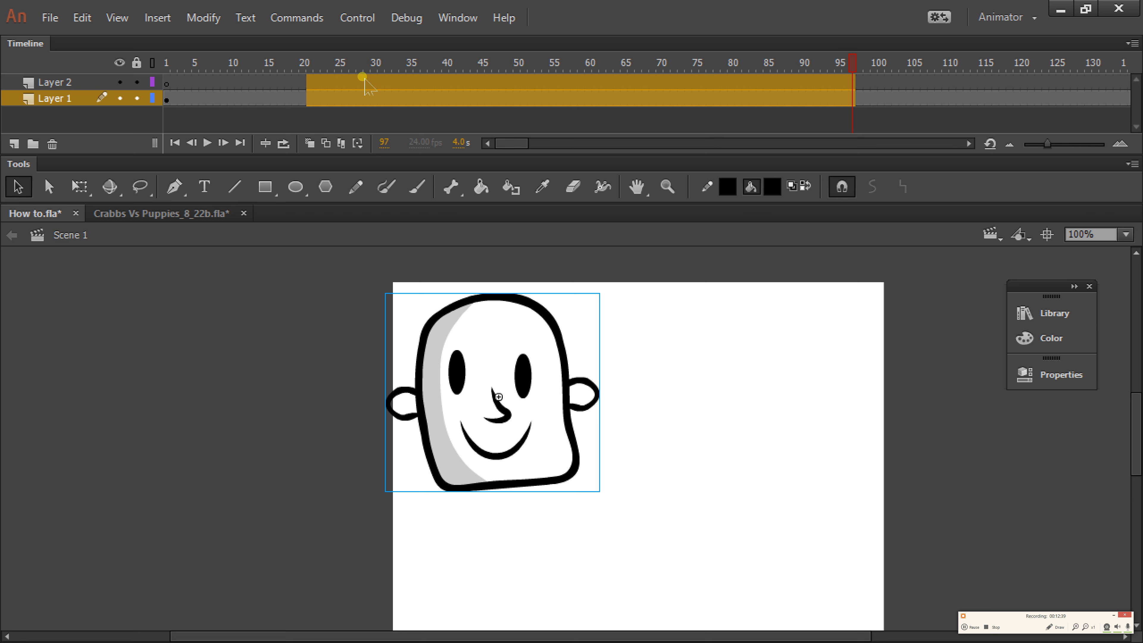
# Insert a keyframe on Layer 1 at frame 46 and reselect it after checking the playback around it
pyautogui.click(225, 75)
pyautogui.moveTo(227, 77); pyautogui.dragTo(487, 58)
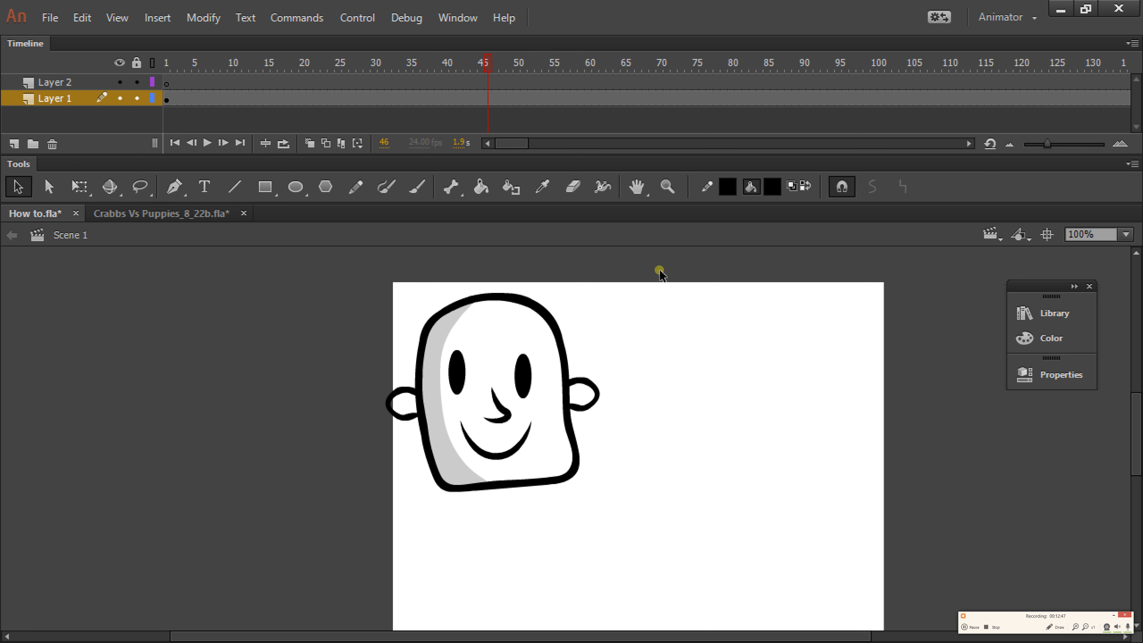
pyautogui.click(488, 102)
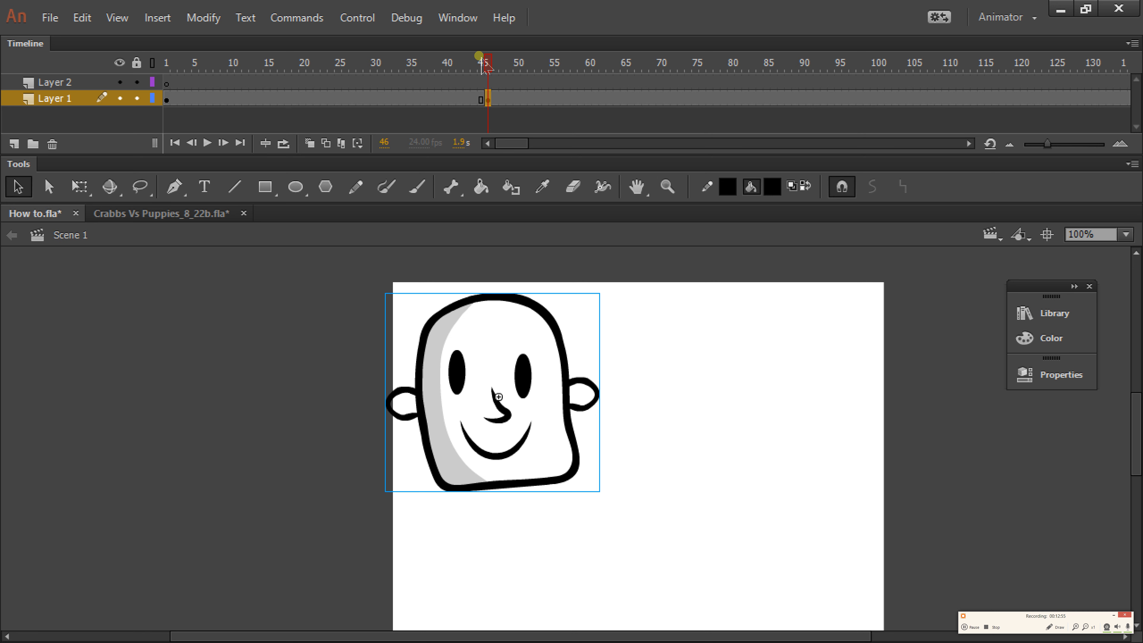
pyautogui.moveTo(487, 62)
pyautogui.mouseDown()
pyautogui.moveTo(466, 56)
pyautogui.moveTo(489, 74)
pyautogui.mouseUp()
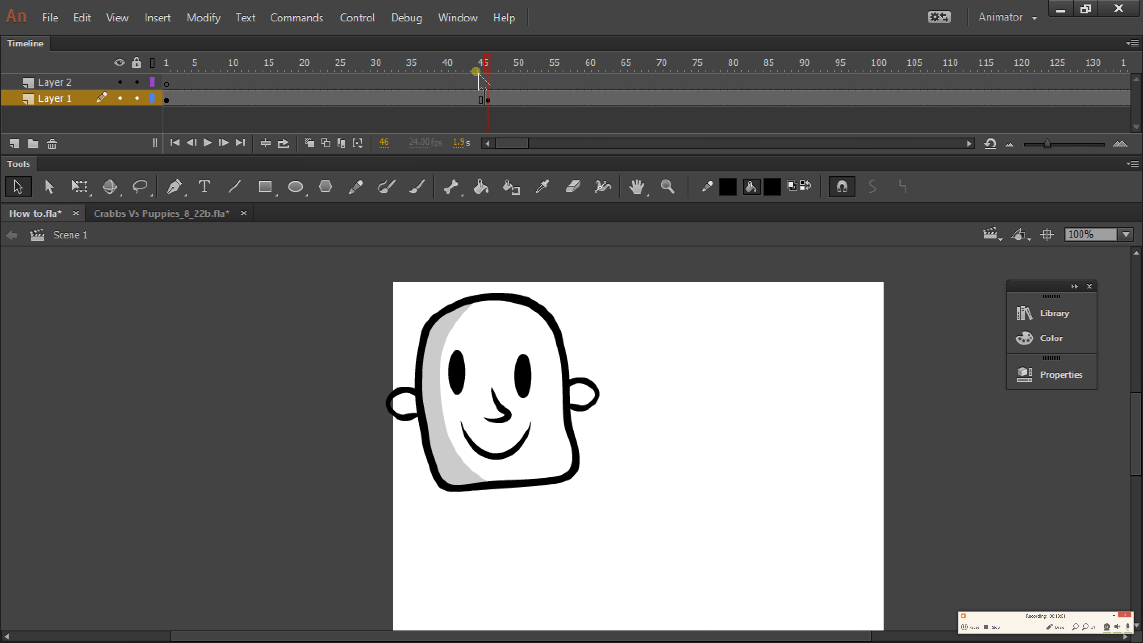
pyautogui.moveTo(487, 63); pyautogui.dragTo(484, 107)
pyautogui.press('Return')
pyautogui.click(489, 100)
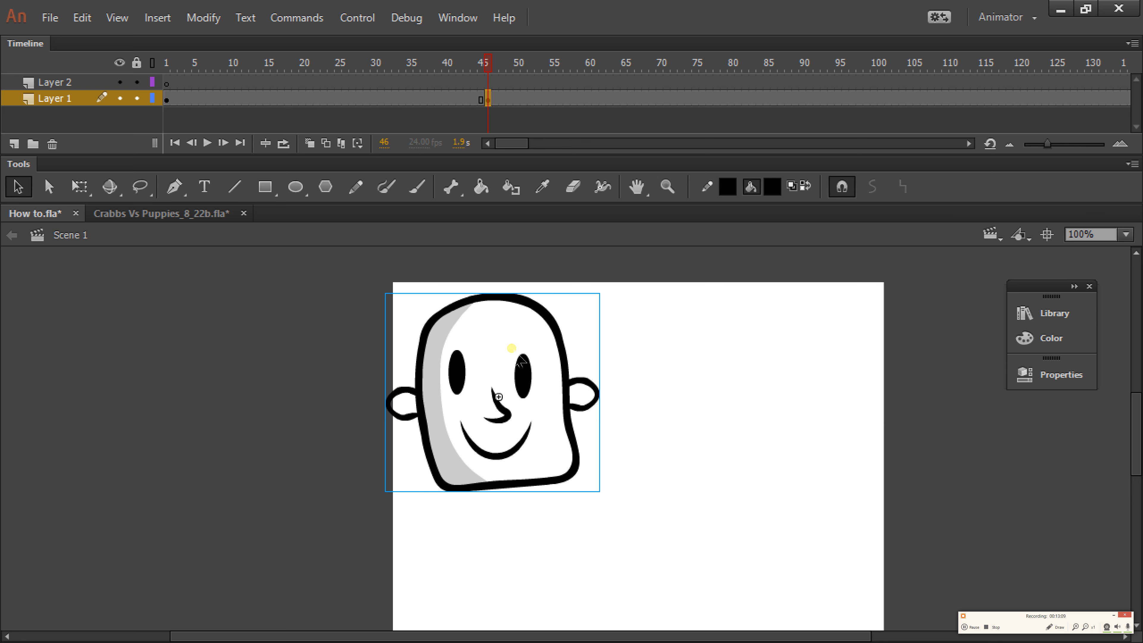
# Keyframe the face at frame 80 of Layer 1 in the stage's lower-right corner and play the scene from frame 1
pyautogui.moveTo(490, 68); pyautogui.dragTo(736, 83)
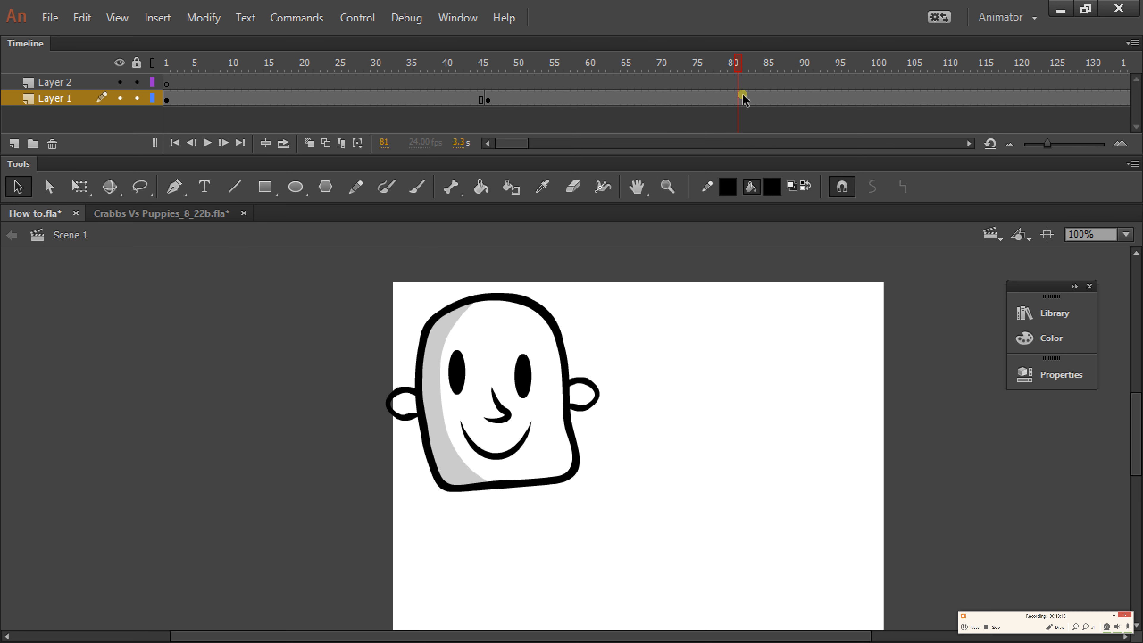
pyautogui.click(733, 99)
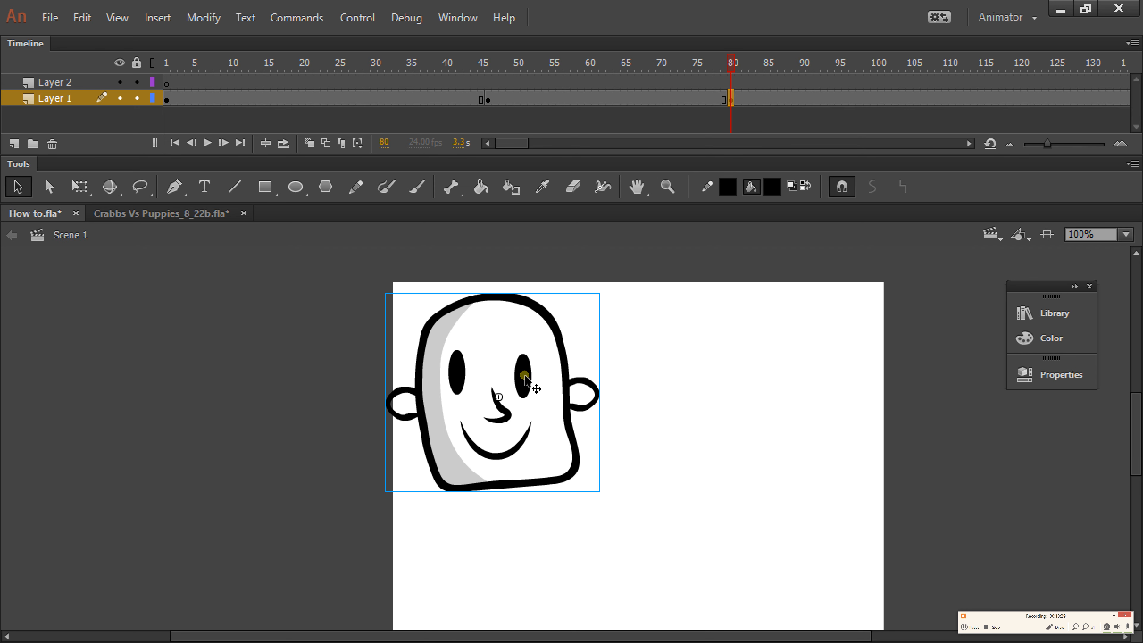
pyautogui.moveTo(524, 377); pyautogui.dragTo(829, 499)
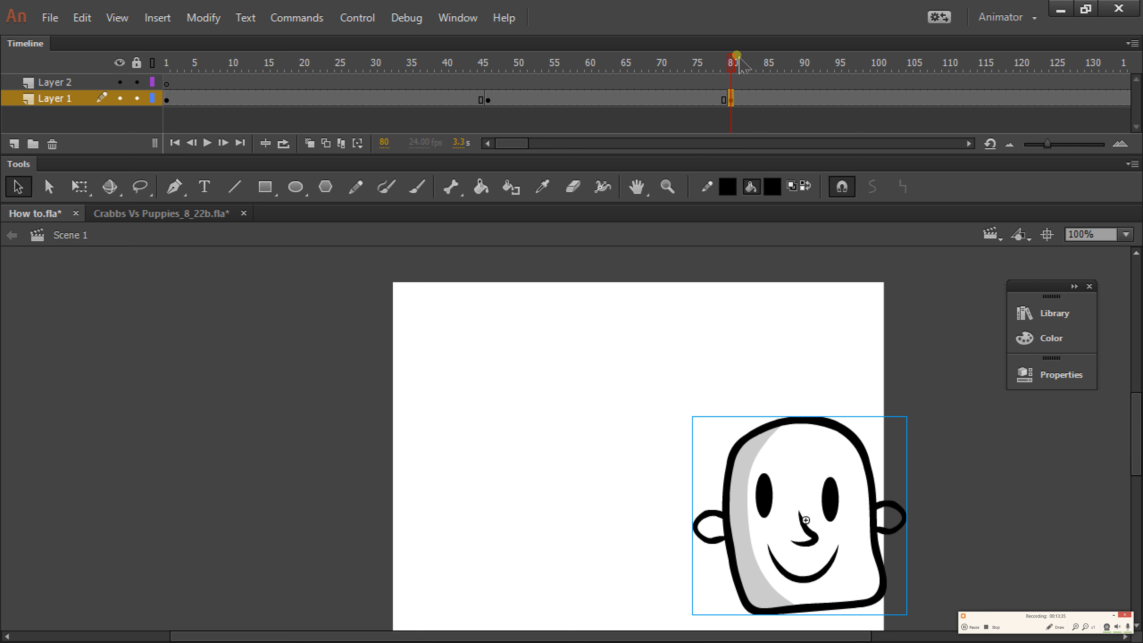
pyautogui.moveTo(740, 66); pyautogui.dragTo(150, 83)
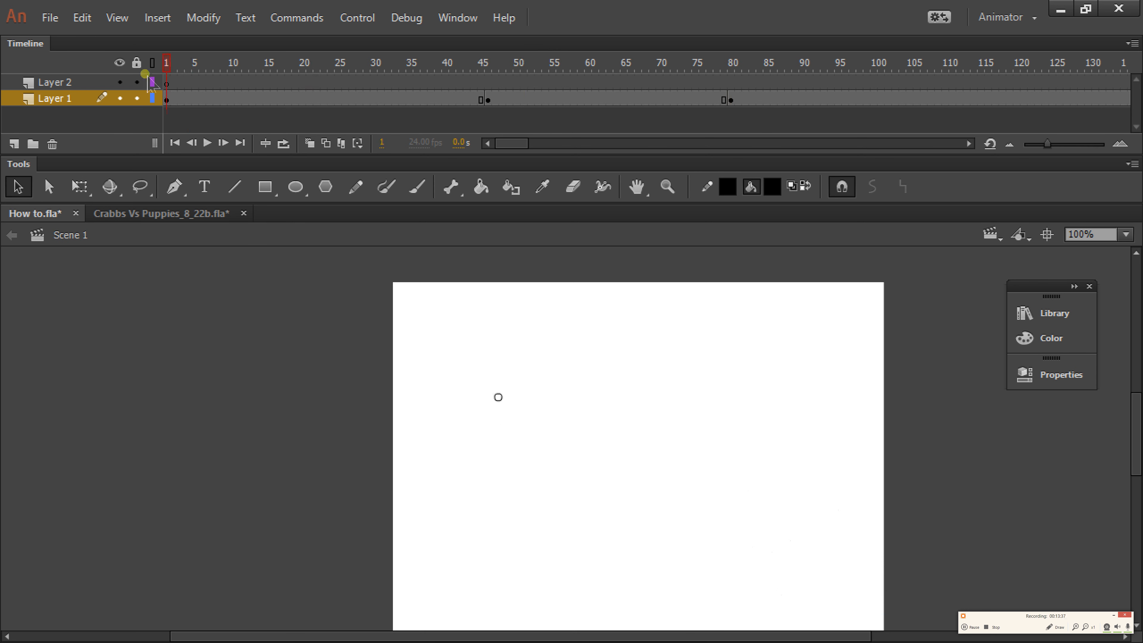
pyautogui.press('Return')
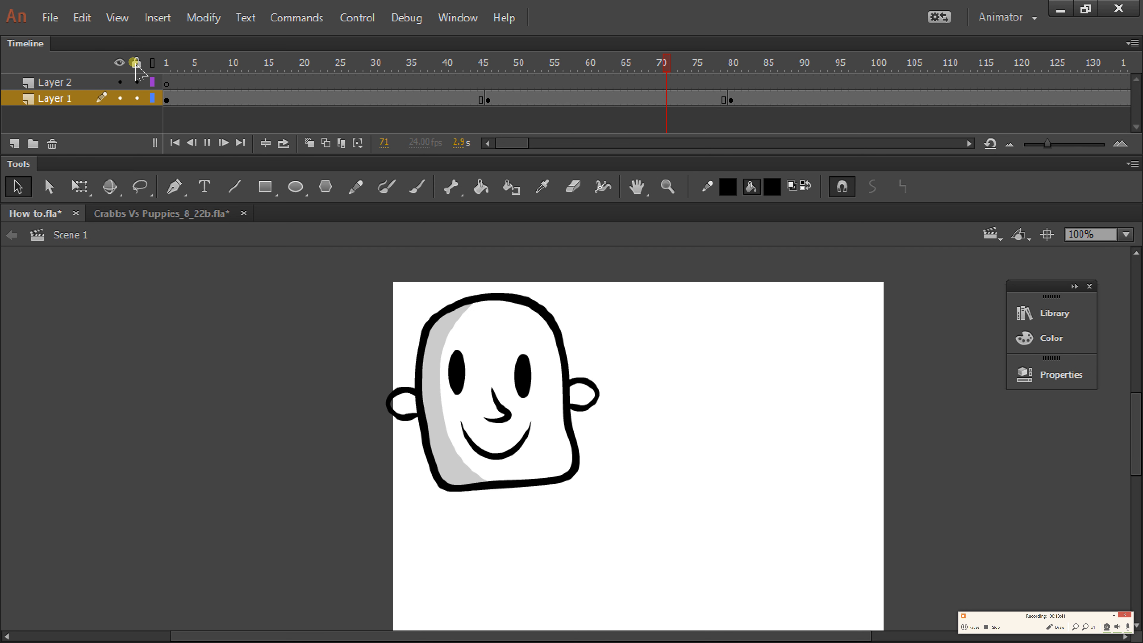
# Create a classic tween on Layer 1 between the keyframes at frames 46 and 80
pyautogui.moveTo(723, 62); pyautogui.dragTo(537, 99)
pyautogui.click(489, 101)
pyautogui.click(537, 99)
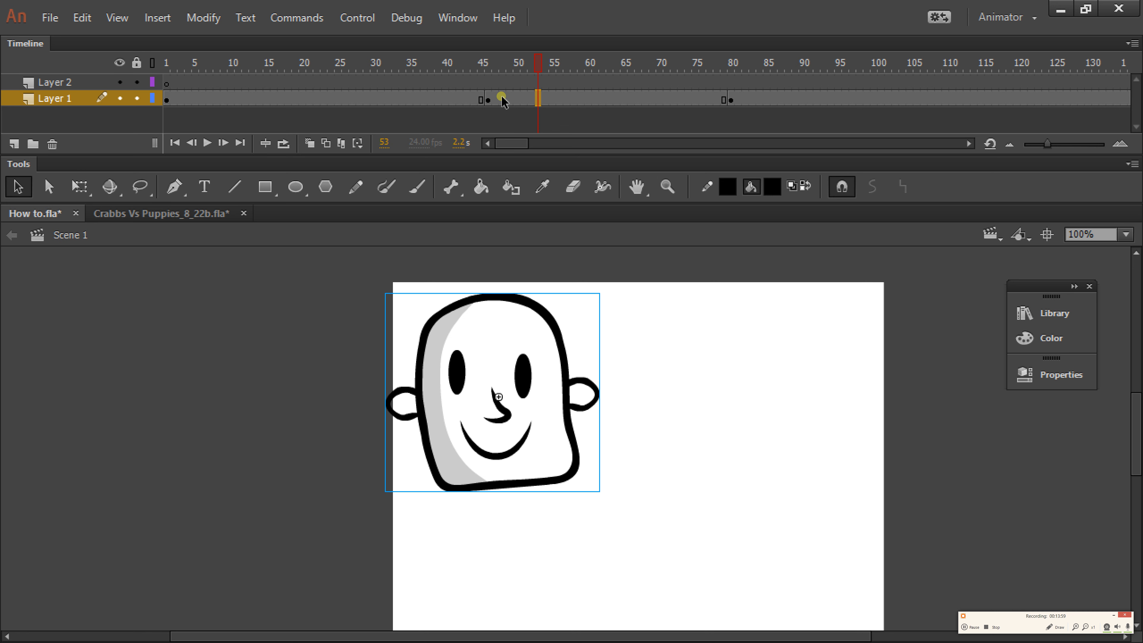
pyautogui.rightClick(540, 104)
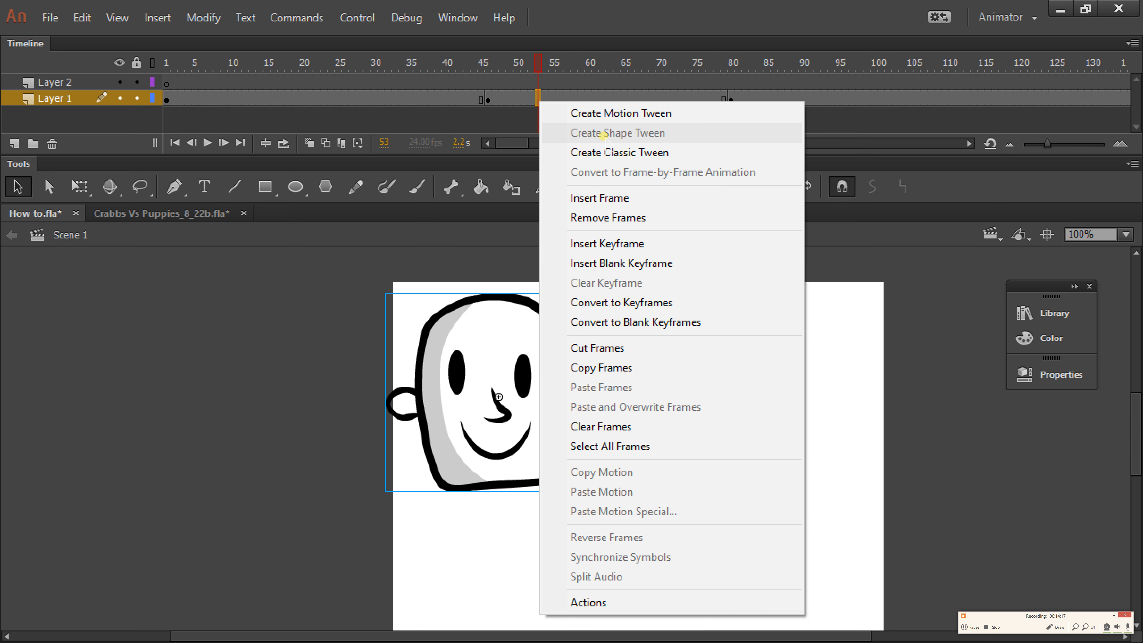
pyautogui.click(629, 155)
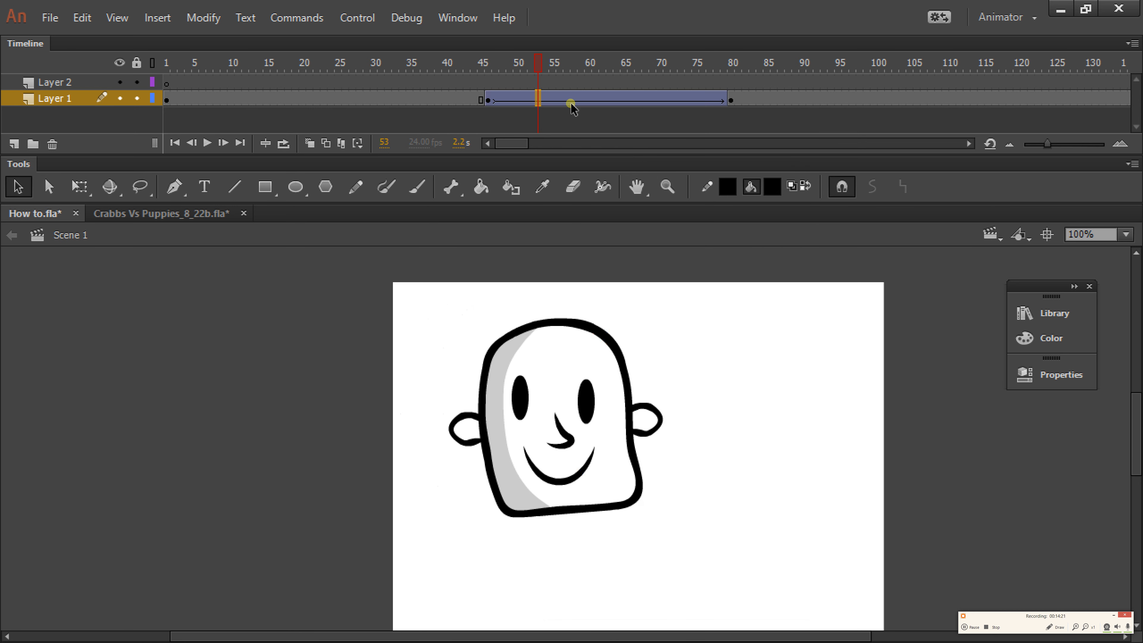
# Play the tweened face movement from frame 1, then replay it from just before the tween
pyautogui.moveTo(537, 72); pyautogui.dragTo(166, 70)
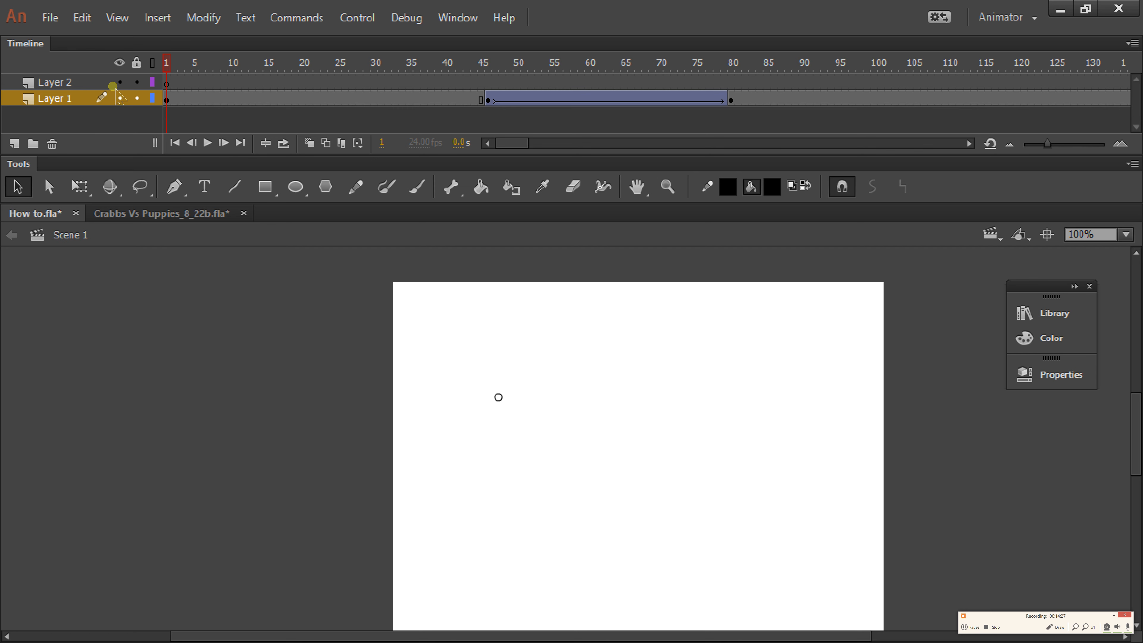
pyautogui.press('Return')
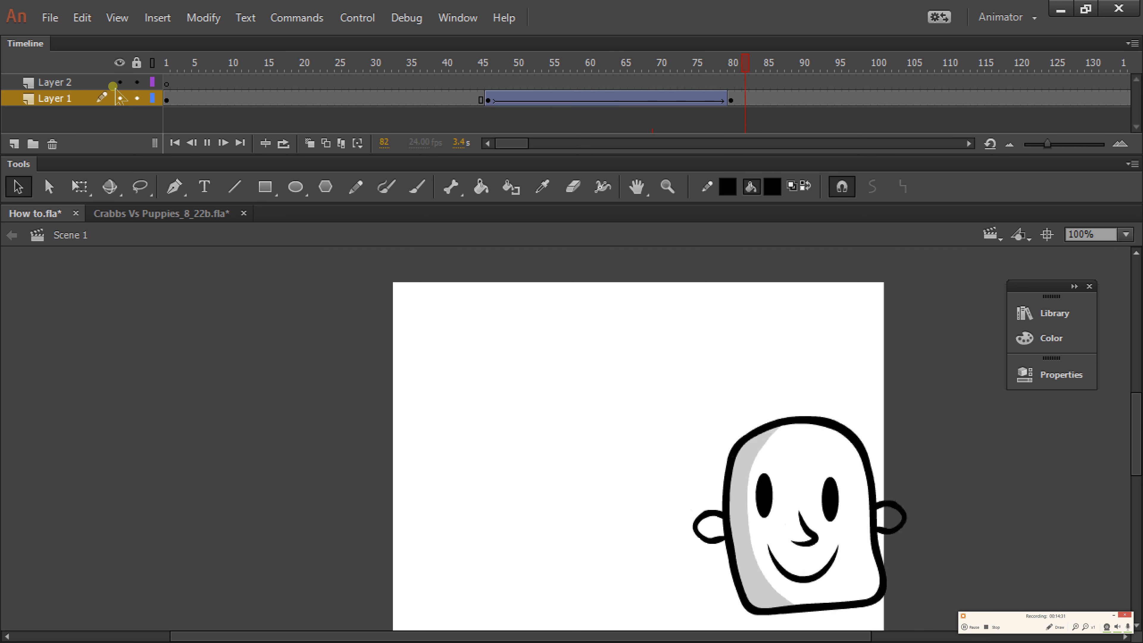
pyautogui.click(673, 80)
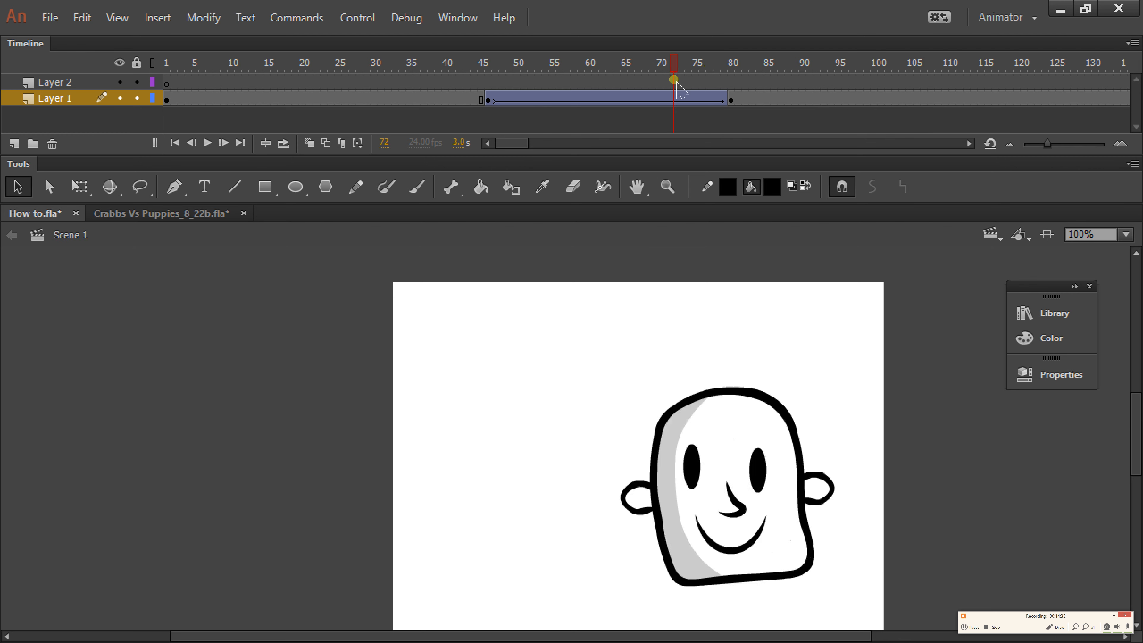
pyautogui.moveTo(674, 80); pyautogui.dragTo(454, 96)
pyautogui.press('Return')
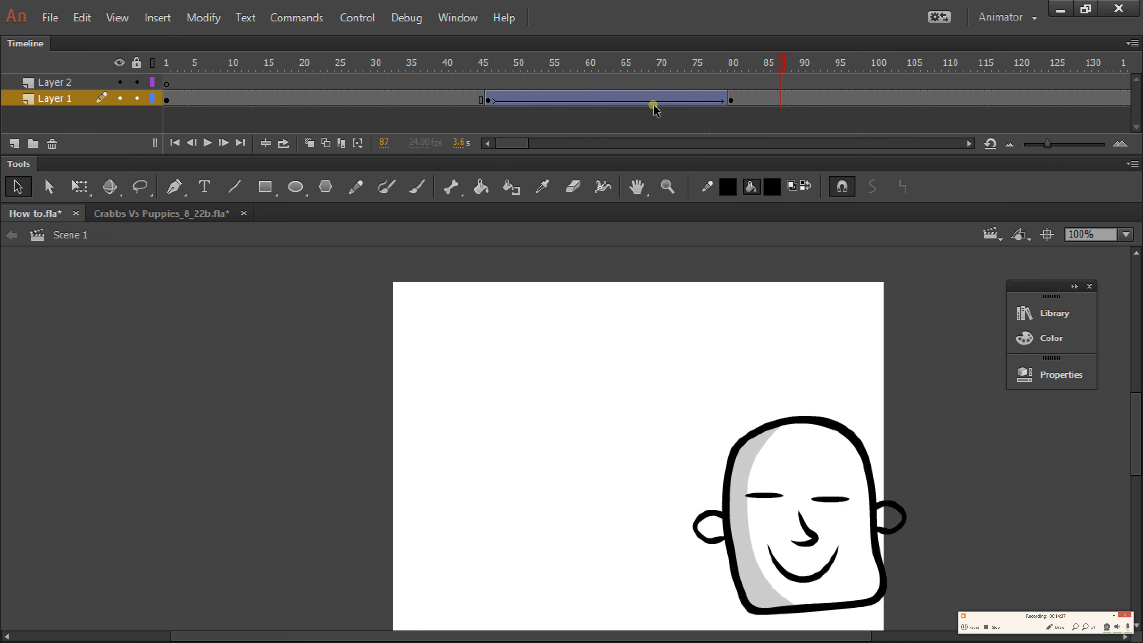
# Insert a keyframe on Layer 1 at frame 94 to hold the face's final position
pyautogui.click(757, 63)
pyautogui.moveTo(759, 67); pyautogui.dragTo(812, 99)
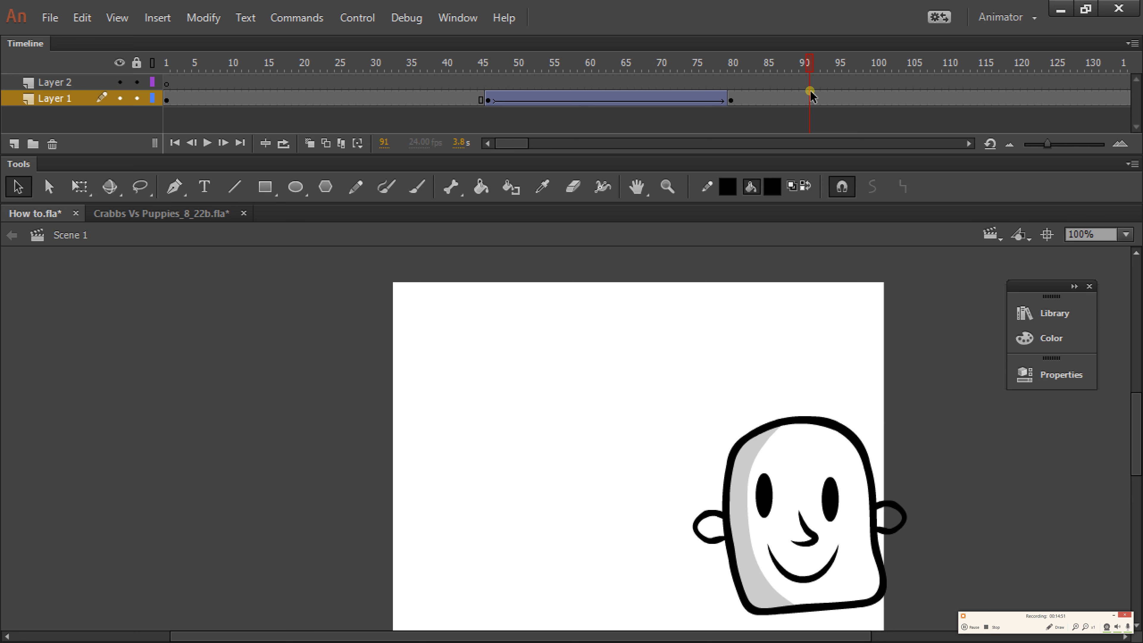
pyautogui.moveTo(810, 95)
pyautogui.mouseDown()
pyautogui.moveTo(826, 90)
pyautogui.moveTo(733, 90)
pyautogui.moveTo(830, 90)
pyautogui.mouseUp()
pyautogui.click(830, 98)
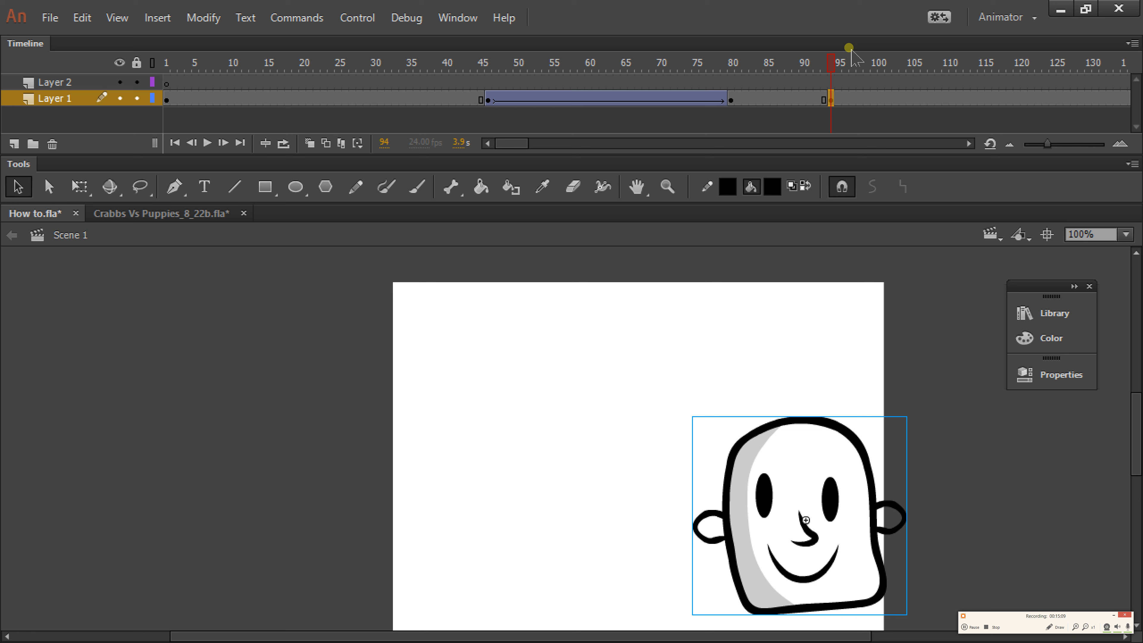
# Insert a keyframe on Layer 1 at frame 96 and enlarge the face slightly with Free Transform
pyautogui.click(838, 63)
pyautogui.moveTo(839, 64); pyautogui.dragTo(850, 76)
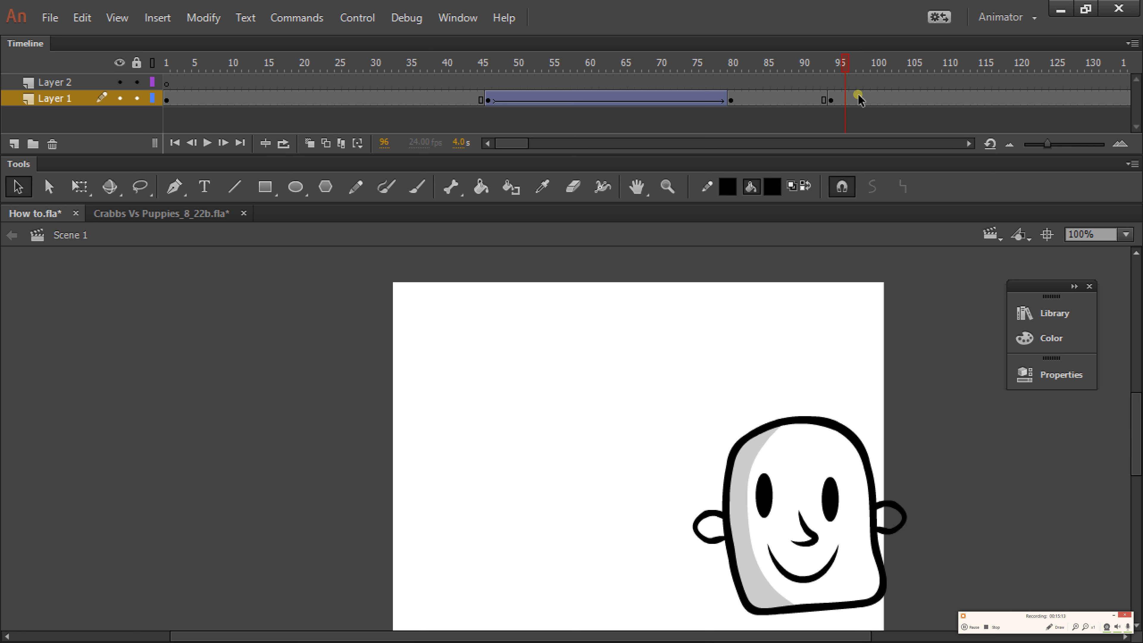
pyautogui.click(845, 101)
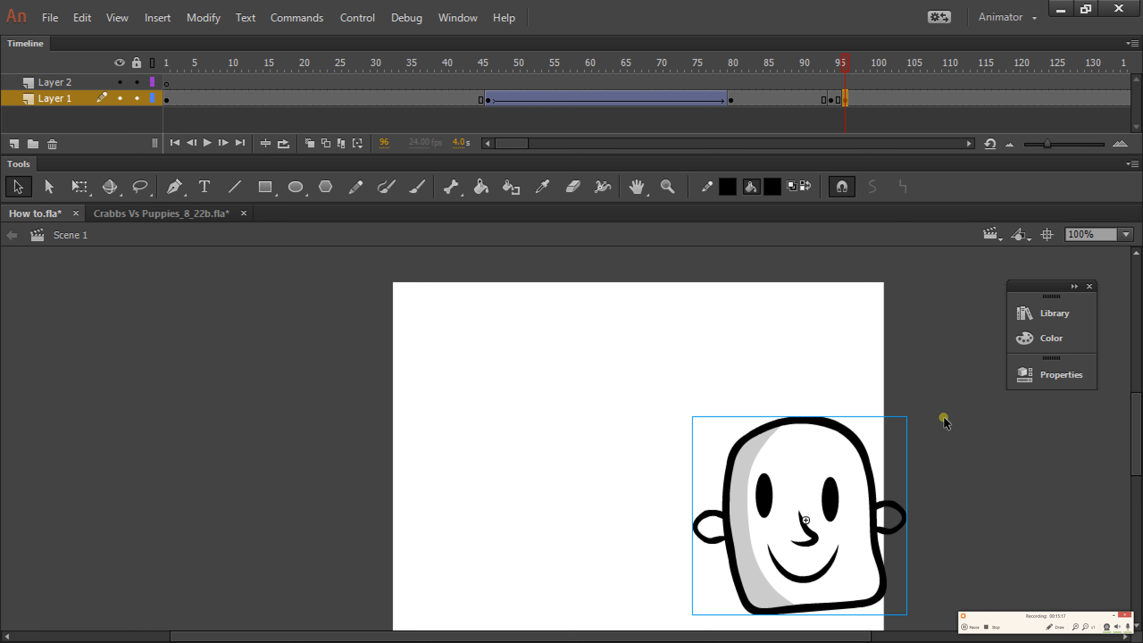
pyautogui.press('q')
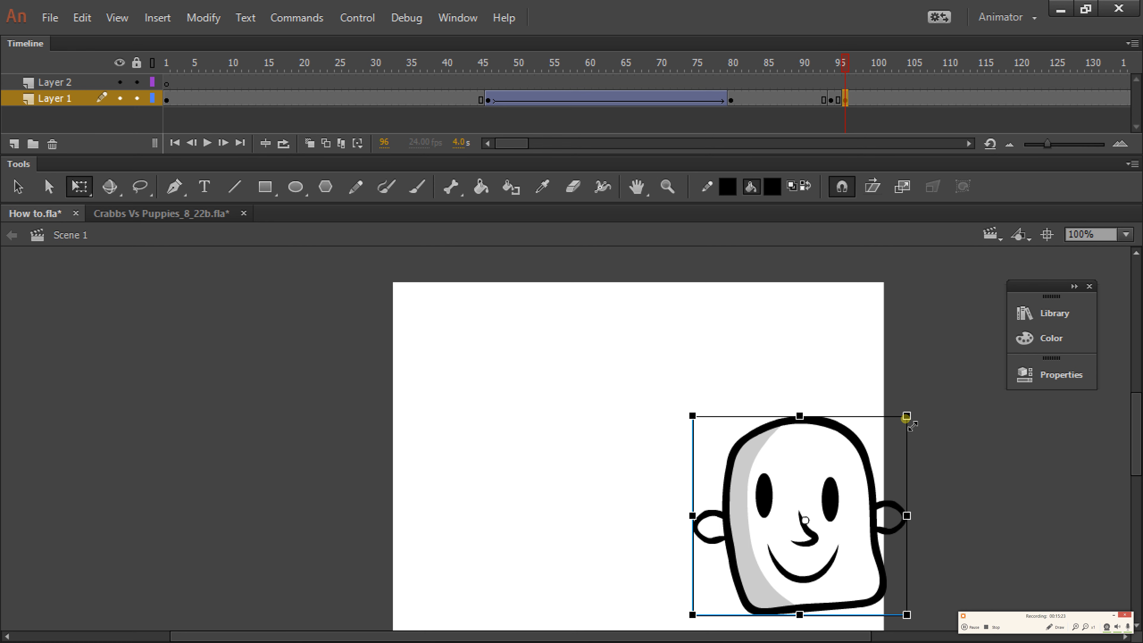
pyautogui.moveTo(905, 417)
pyautogui.mouseDown()
pyautogui.moveTo(926, 411)
pyautogui.moveTo(921, 402)
pyautogui.mouseUp()
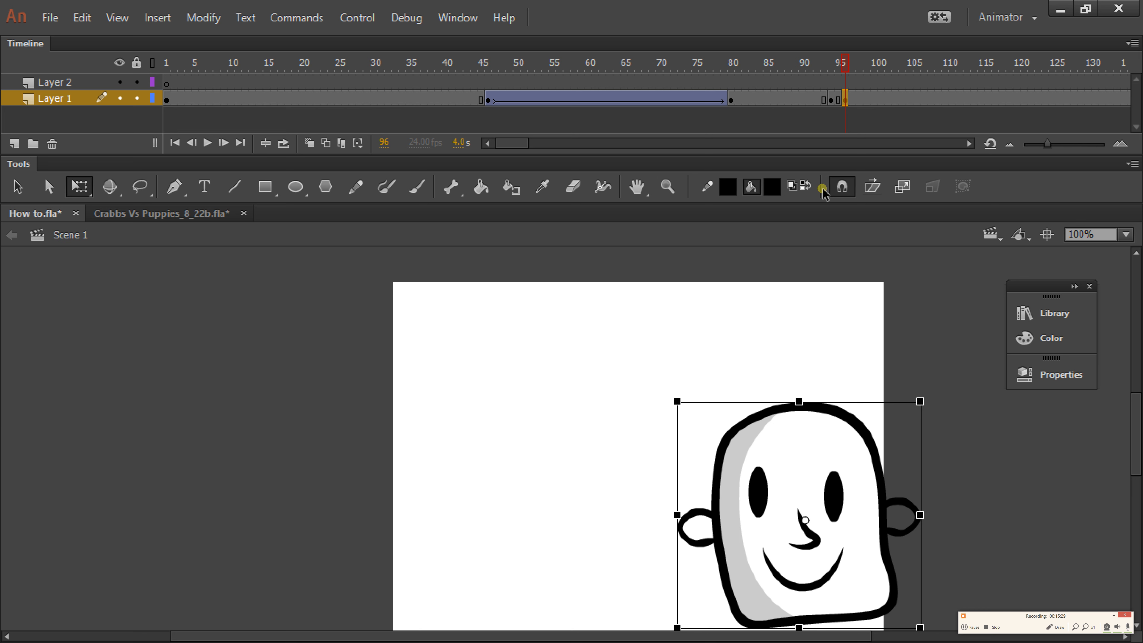
# Insert a keyframe on Layer 1 at frame 98 and shrink the face to a tiny size about its centre
pyautogui.click(851, 66)
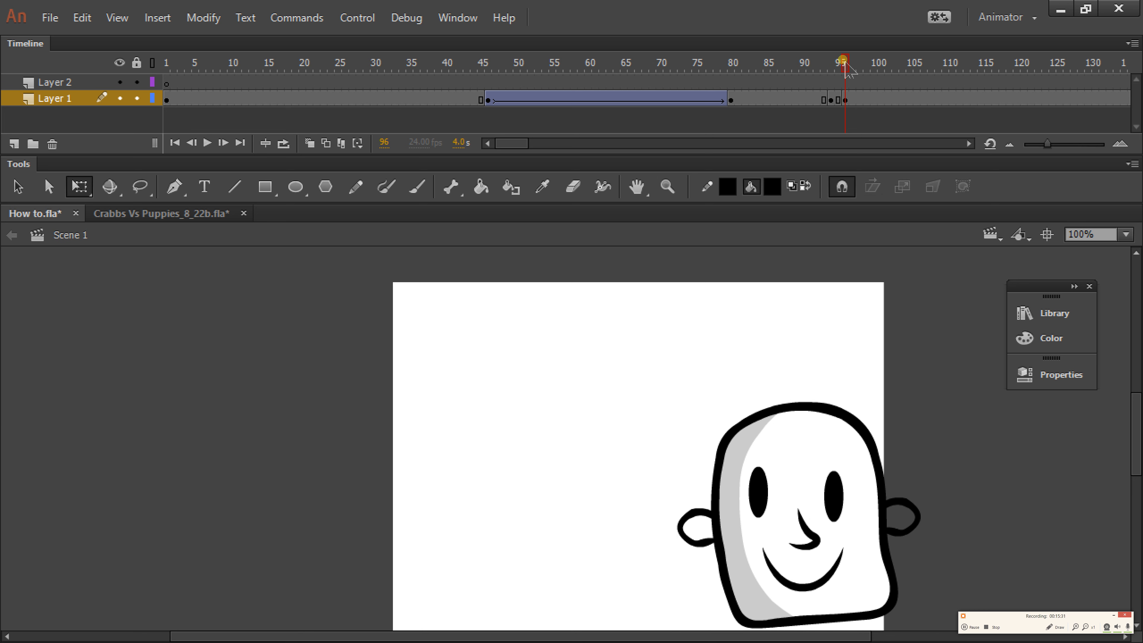
pyautogui.click(860, 73)
pyautogui.click(860, 97)
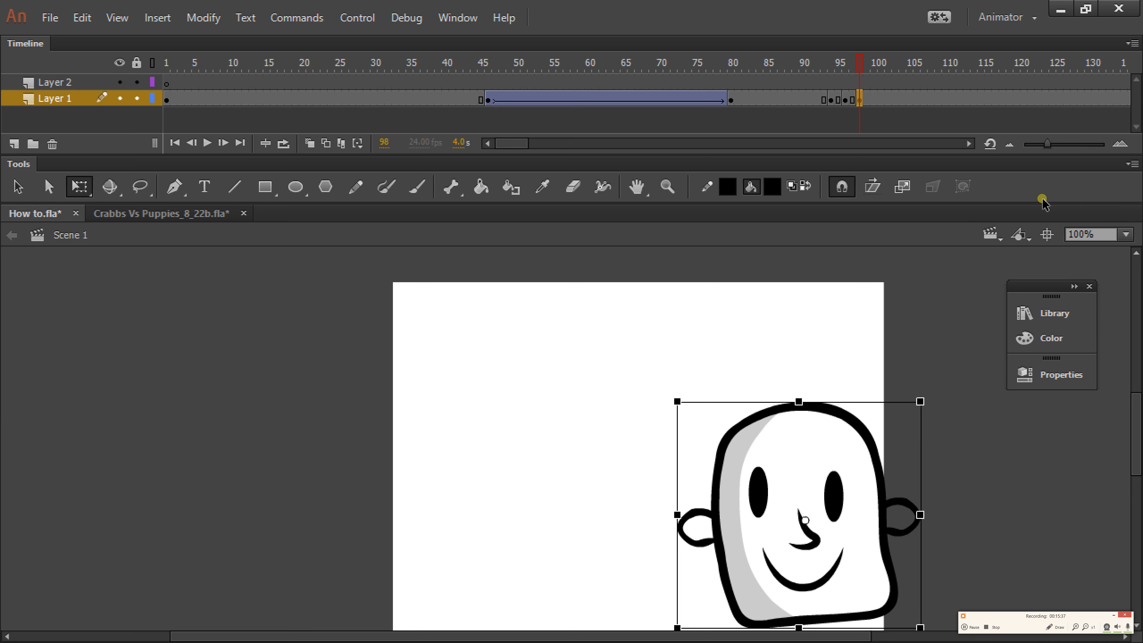
pyautogui.click(920, 401)
pyautogui.moveTo(919, 400); pyautogui.dragTo(826, 498)
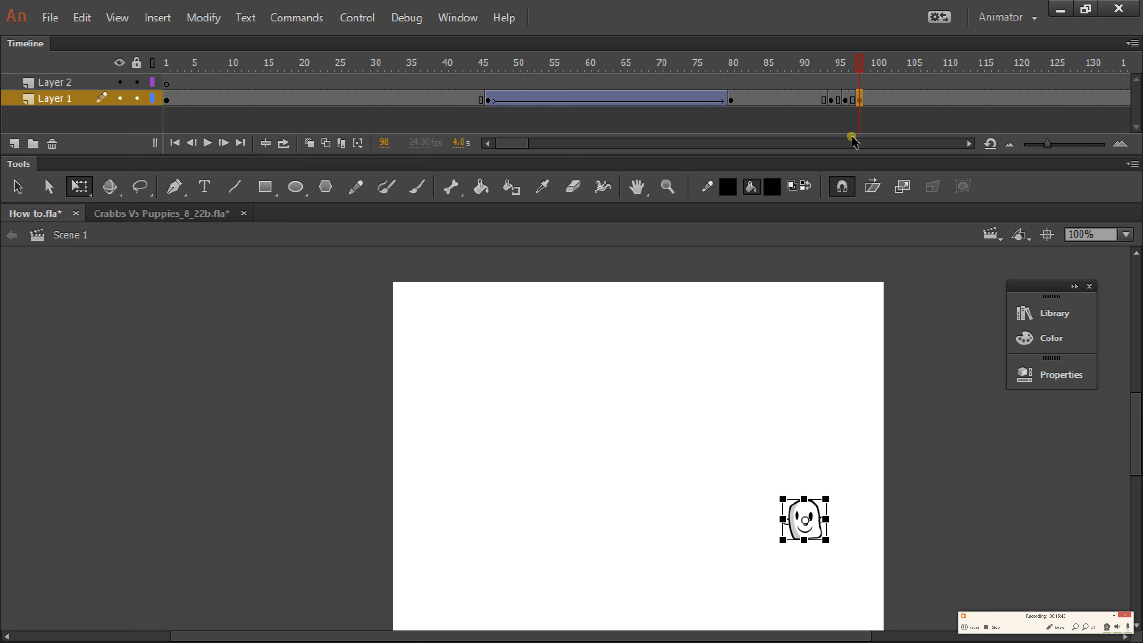
# Add a keyframe on Layer 1 at frame 99 and delete the face from it
pyautogui.click(864, 100)
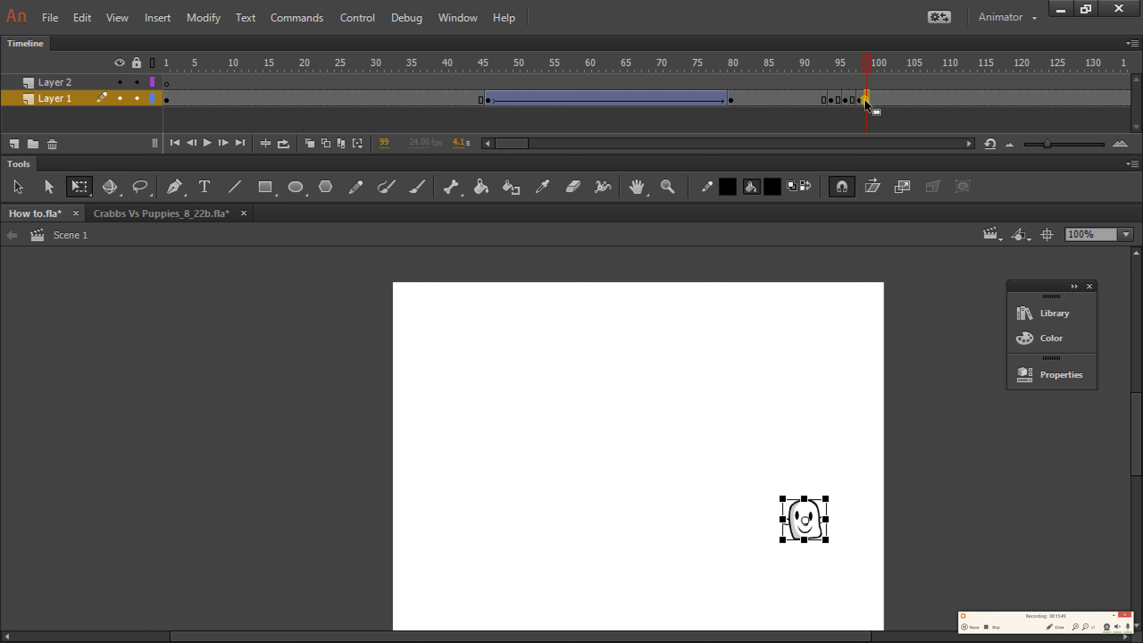
pyautogui.hotkey('ctrl', 'z')
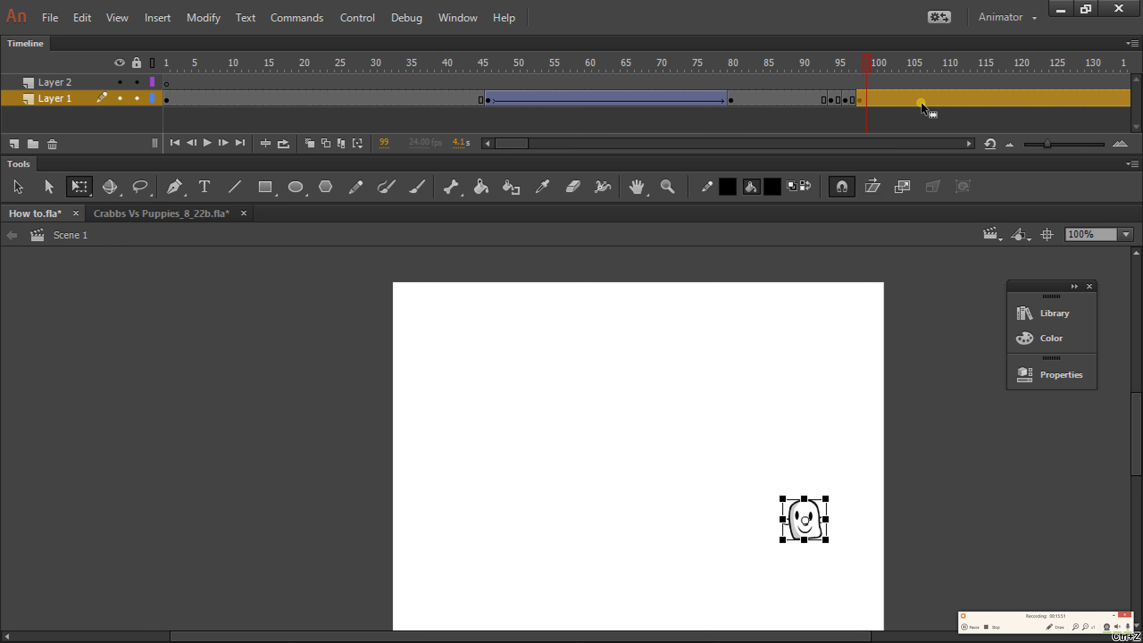
pyautogui.click(868, 102)
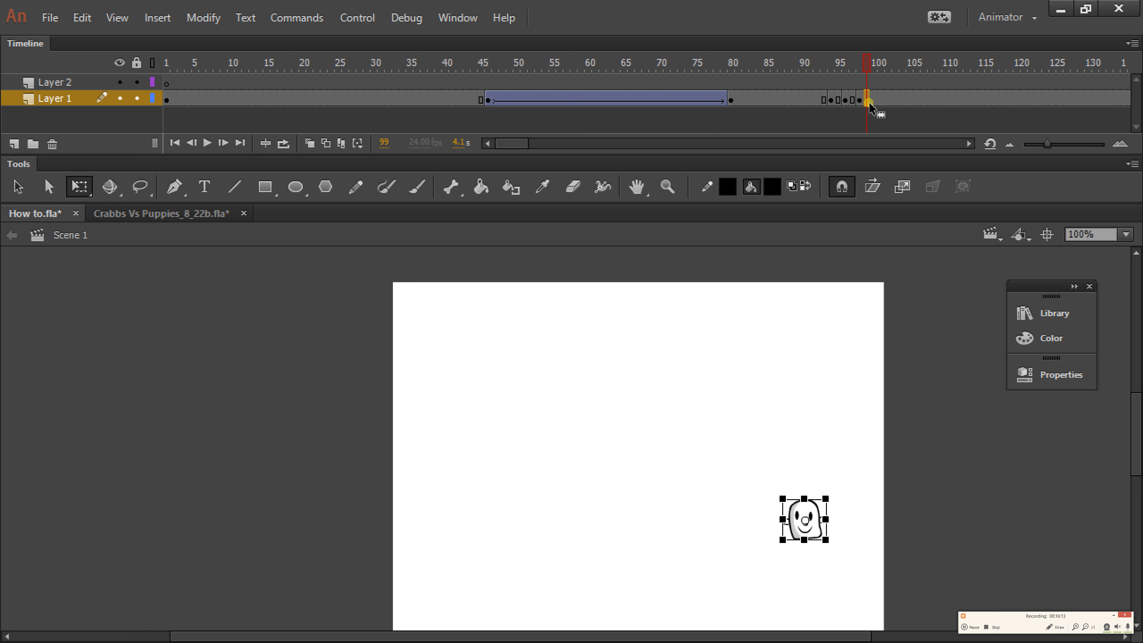
pyautogui.press('Delete')
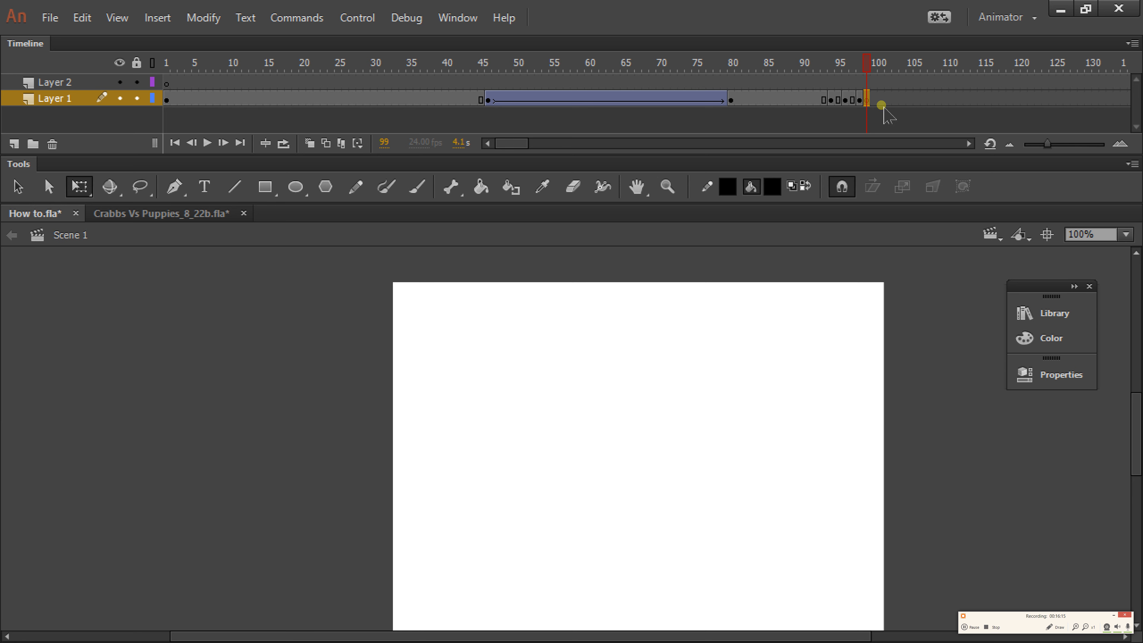
# Play the finished scene from frame 1 and scrub between the closing keyframes and the tween's start at frame 45
pyautogui.click(870, 68)
pyautogui.moveTo(870, 69); pyautogui.dragTo(120, 72)
pyautogui.press('Return')
pyautogui.click(536, 57)
pyautogui.moveTo(538, 52); pyautogui.dragTo(611, 105)
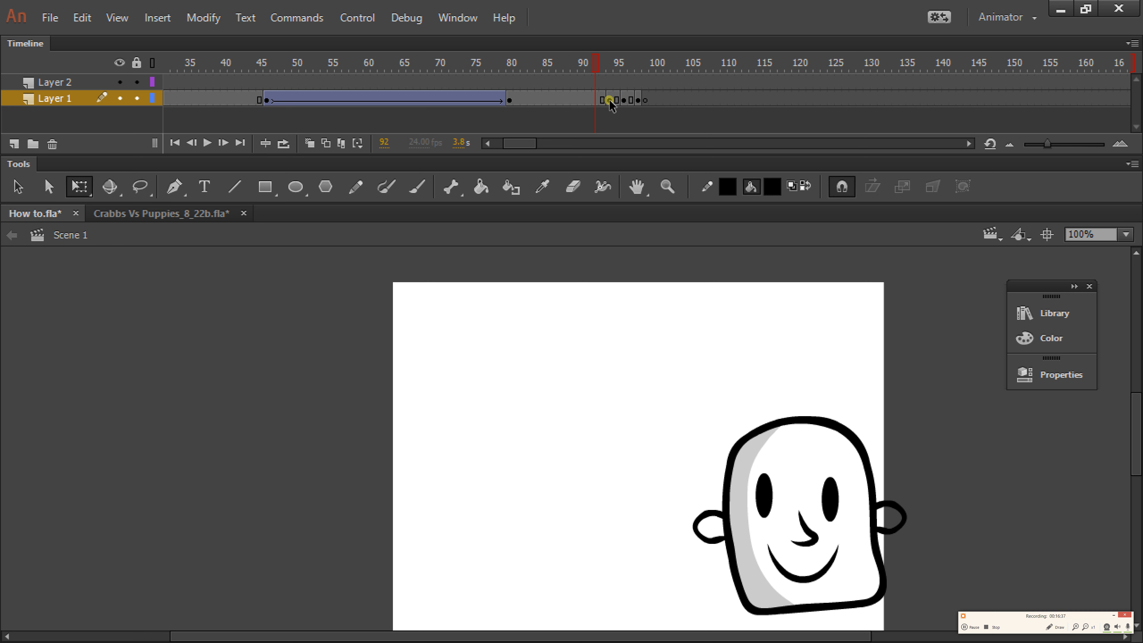
pyautogui.moveTo(598, 68); pyautogui.dragTo(260, 101)
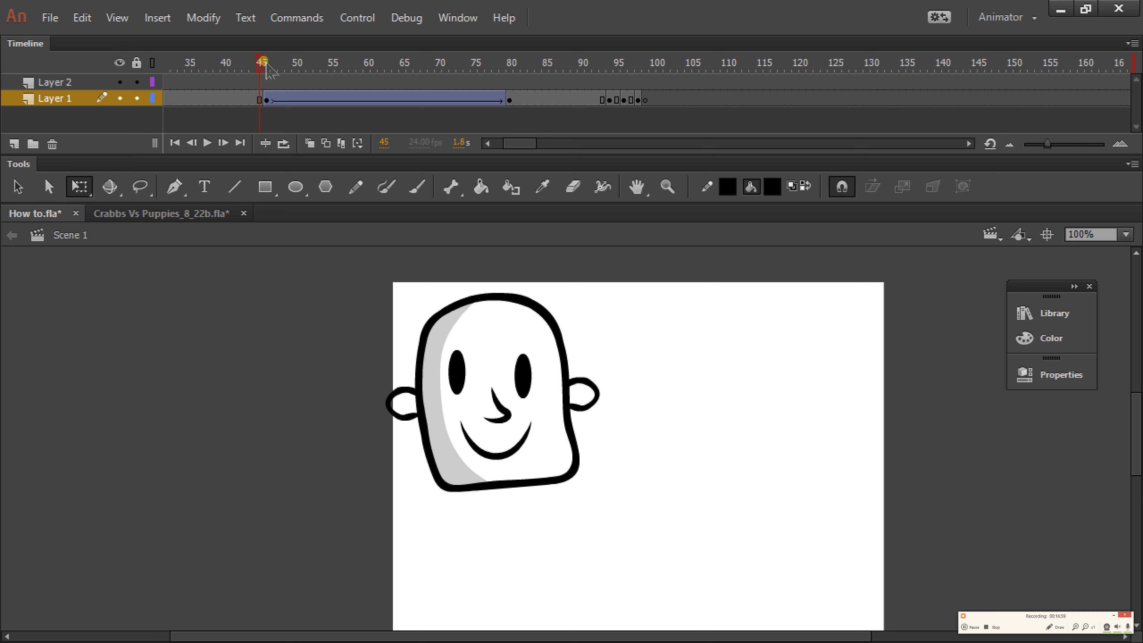
# Insert a blank keyframe on Layer 2 at frame 46, where the face's tween starts
pyautogui.click(266, 67)
pyautogui.click(265, 82)
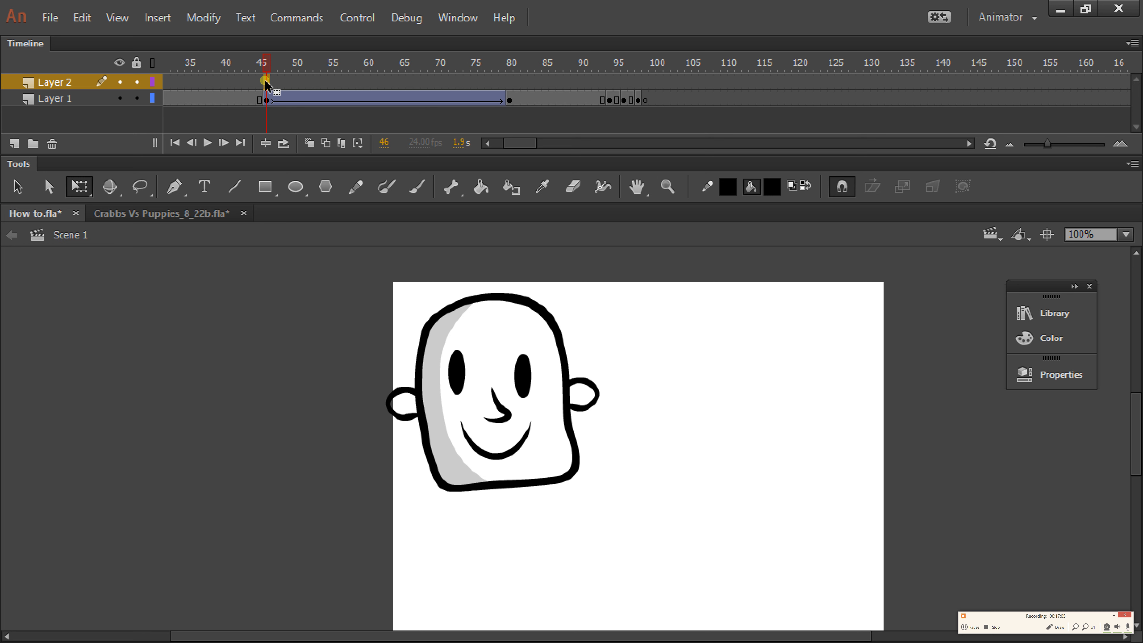
pyautogui.press('b')
pyautogui.click(281, 82)
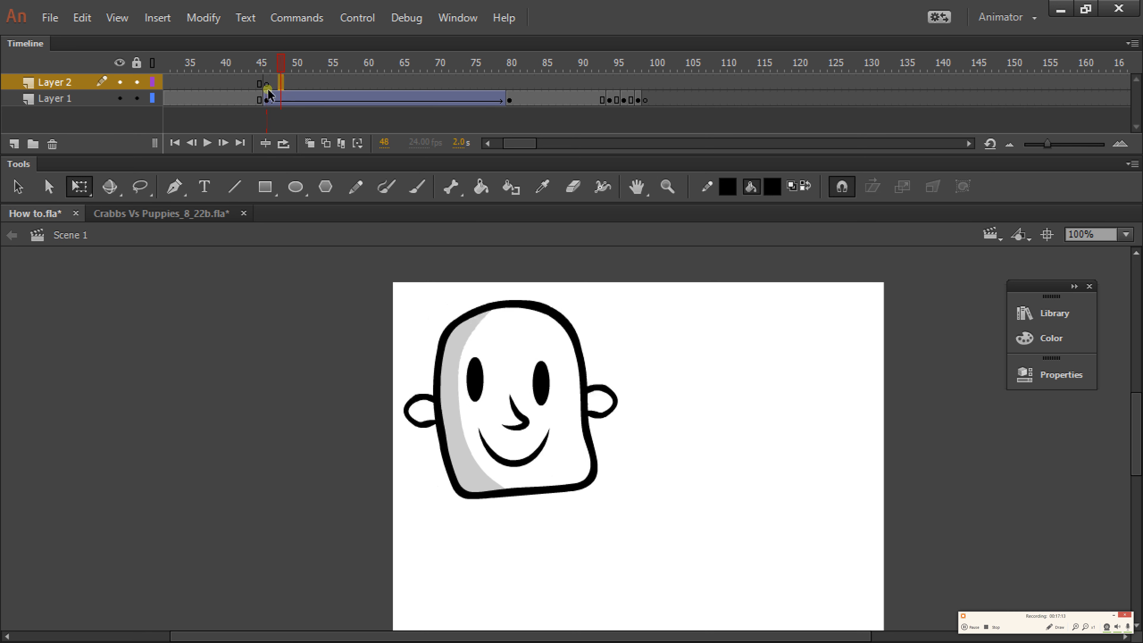
pyautogui.click(267, 85)
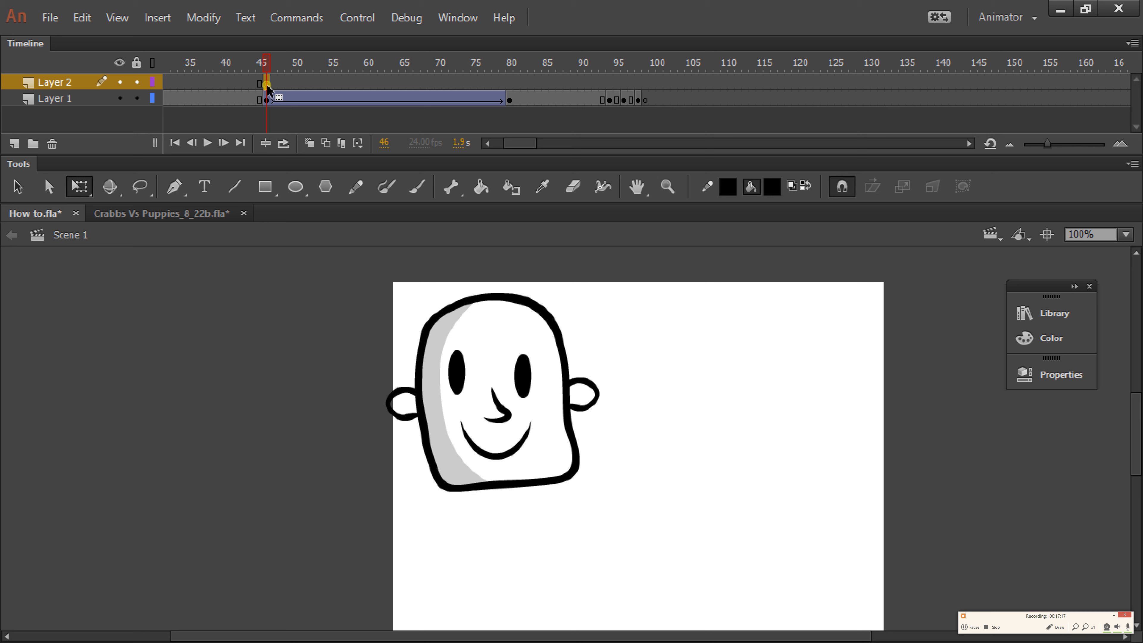
# Add a text caption reading "This is A Head" just below the face with the Text tool
pyautogui.click(200, 189)
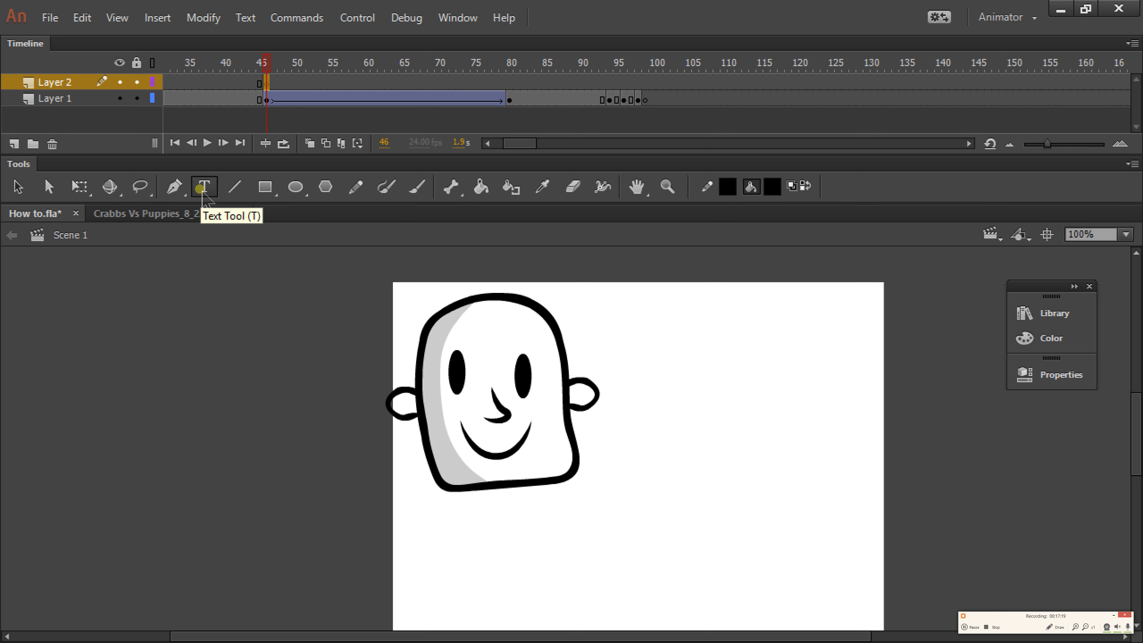
pyautogui.click(472, 558)
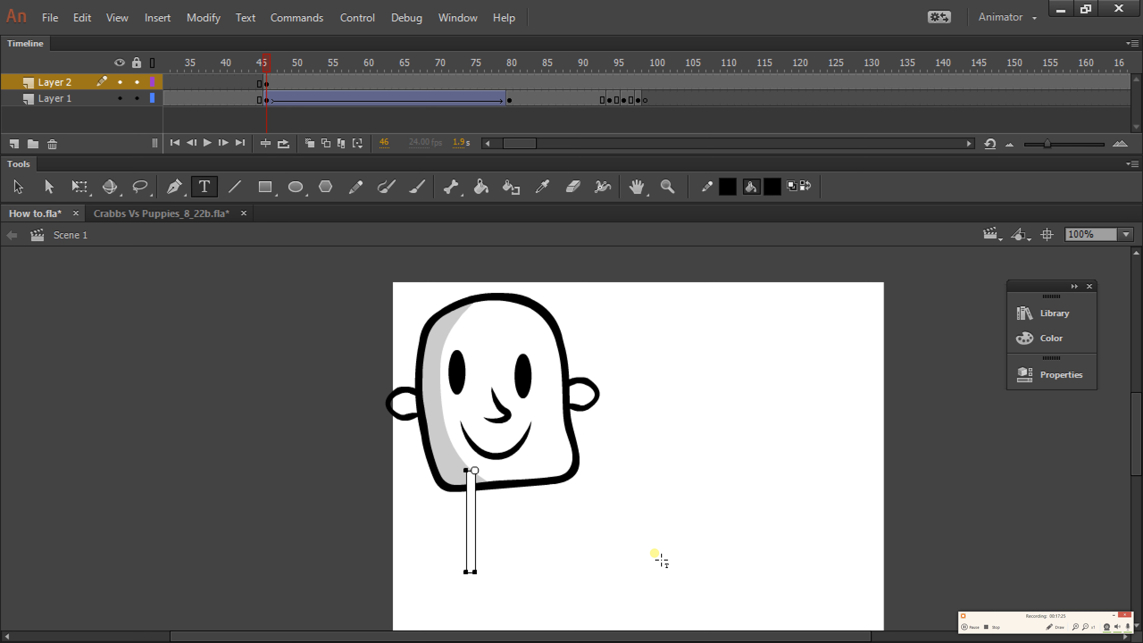
pyautogui.write('T')
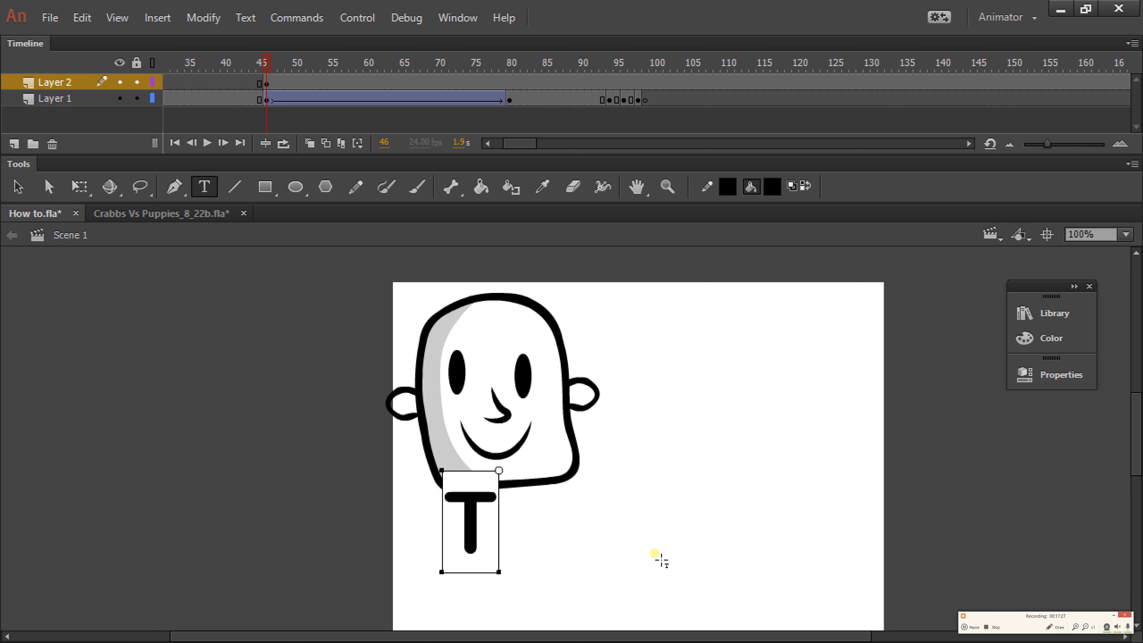
pyautogui.write('his is')
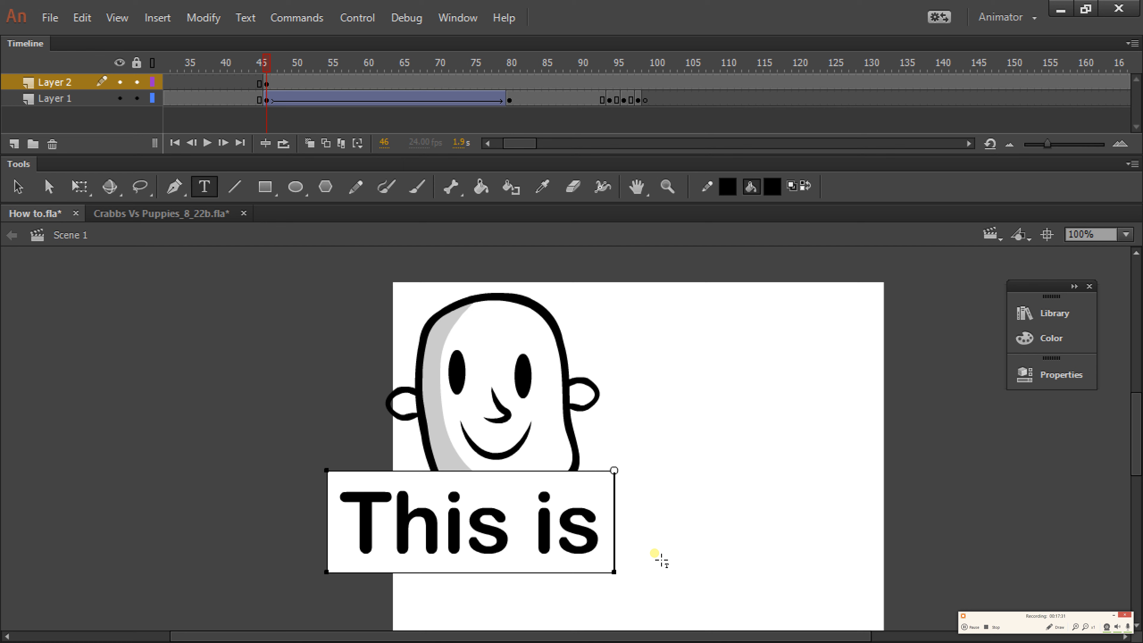
pyautogui.write(' A Head')
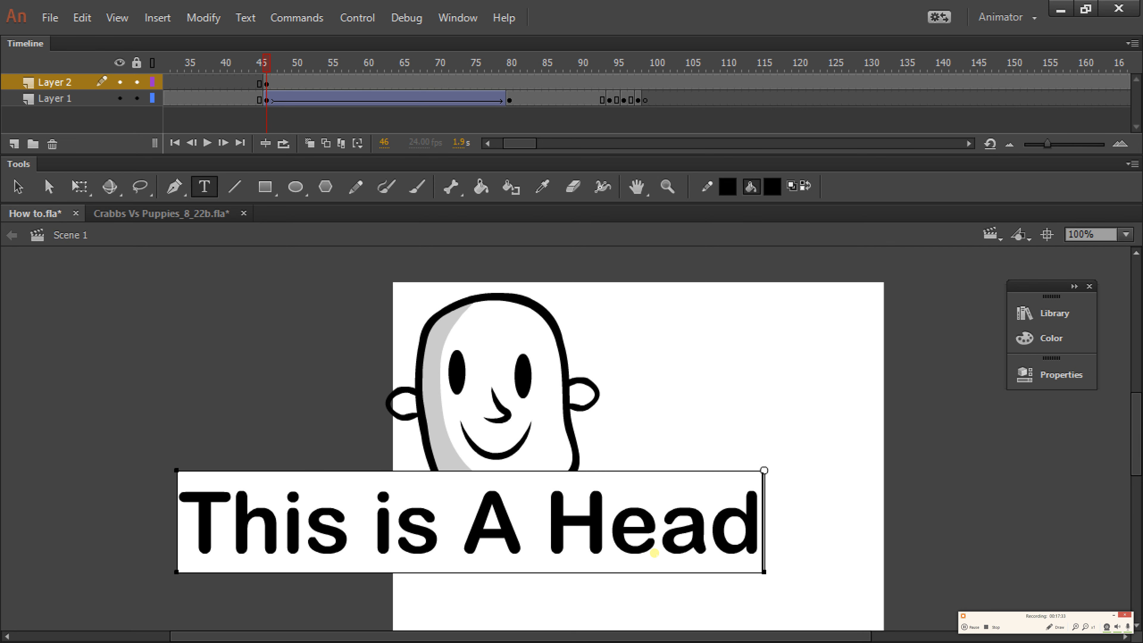
# Rewrite the caption in capitals as "THIS IS A HEAD"
pyautogui.press('BackSpace')
pyautogui.press('BackSpace')
pyautogui.press('BackSpace')
pyautogui.press('BackSpace')
pyautogui.press('BackSpace')
pyautogui.press('BackSpace')
pyautogui.press('BackSpace')
pyautogui.press('BackSpace')
pyautogui.press('BackSpace')
pyautogui.press('BackSpace')
pyautogui.press('BackSpace')
pyautogui.press('BackSpace')
pyautogui.press('BackSpace')
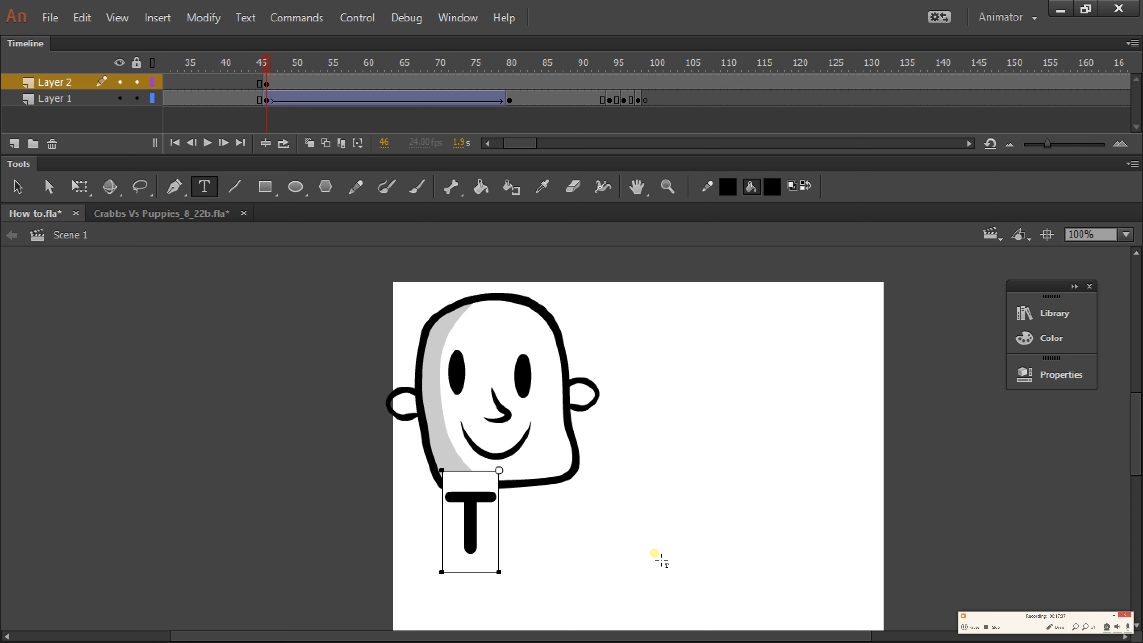
pyautogui.write('H')
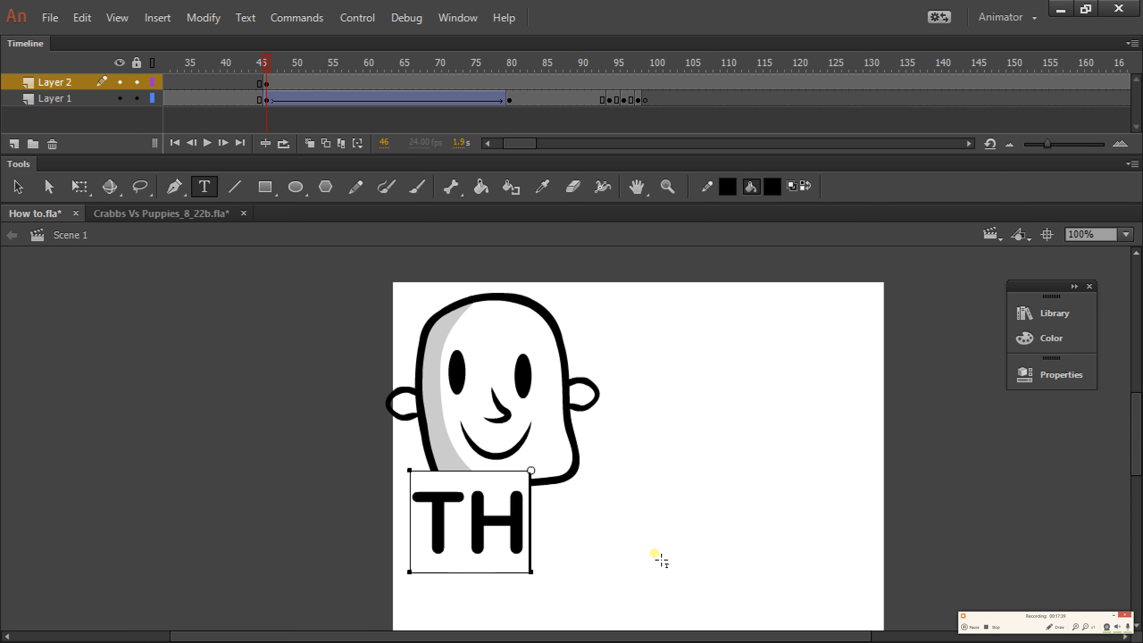
pyautogui.write('IS IS A HEAD')
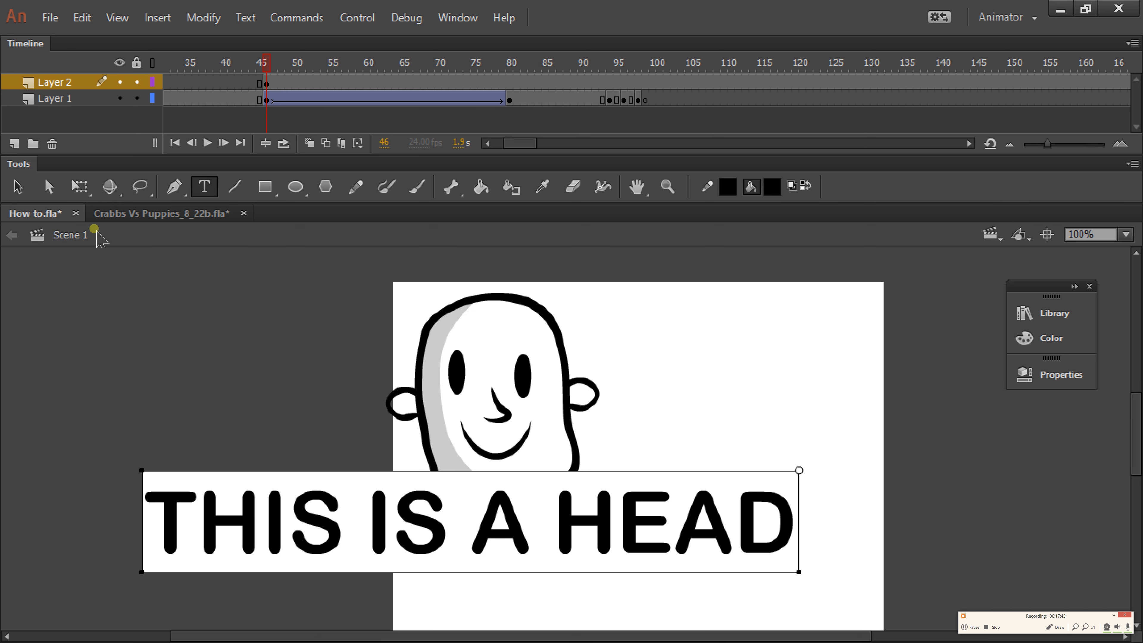
# Move the caption below the chin and format it at 69 pt with left alignment
pyautogui.click(16, 186)
pyautogui.moveTo(366, 526); pyautogui.dragTo(609, 544)
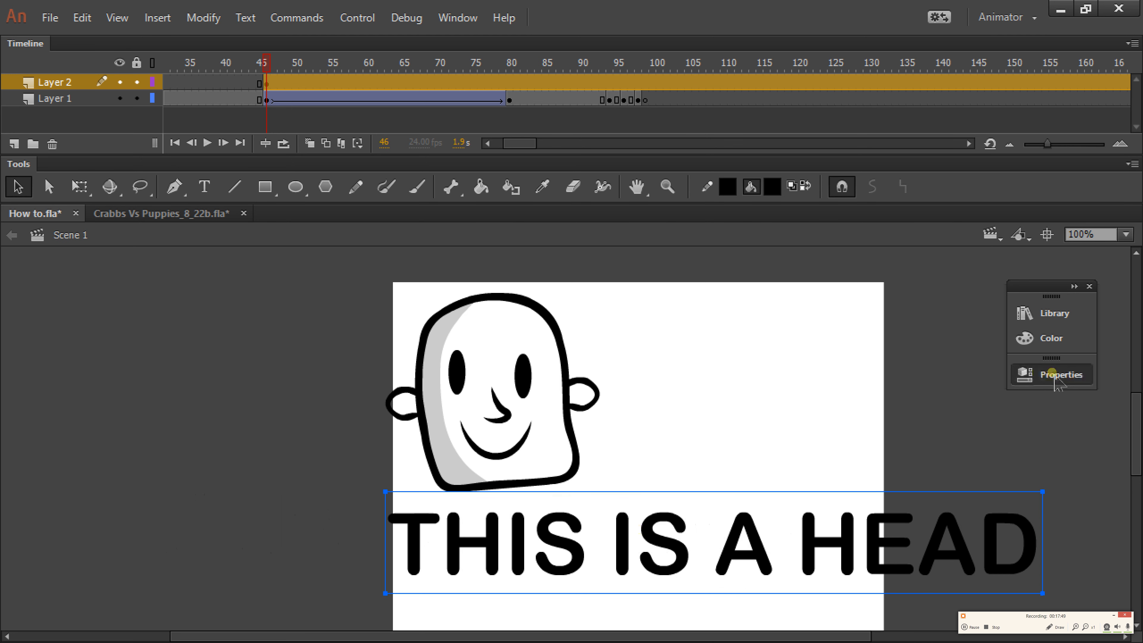
pyautogui.click(1033, 377)
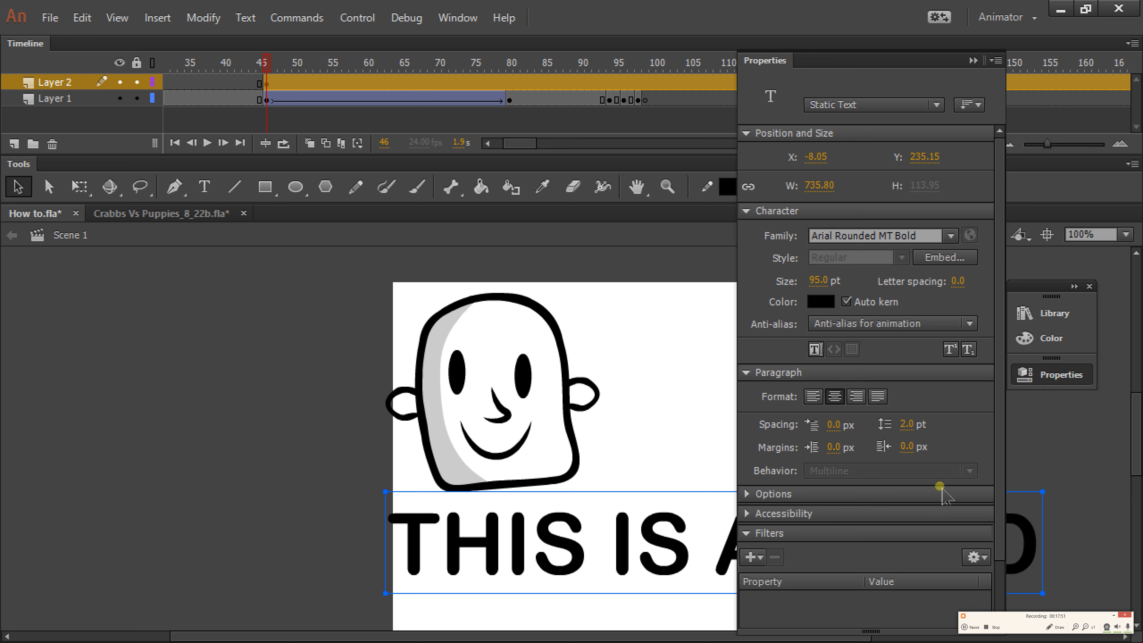
pyautogui.moveTo(829, 278); pyautogui.dragTo(810, 280)
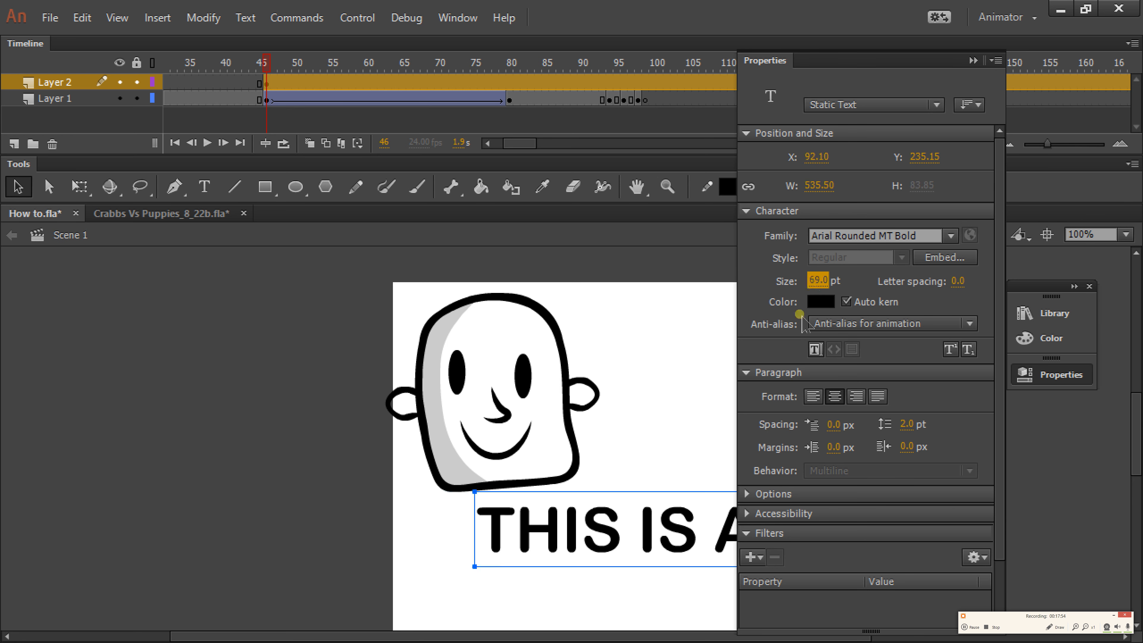
pyautogui.click(812, 399)
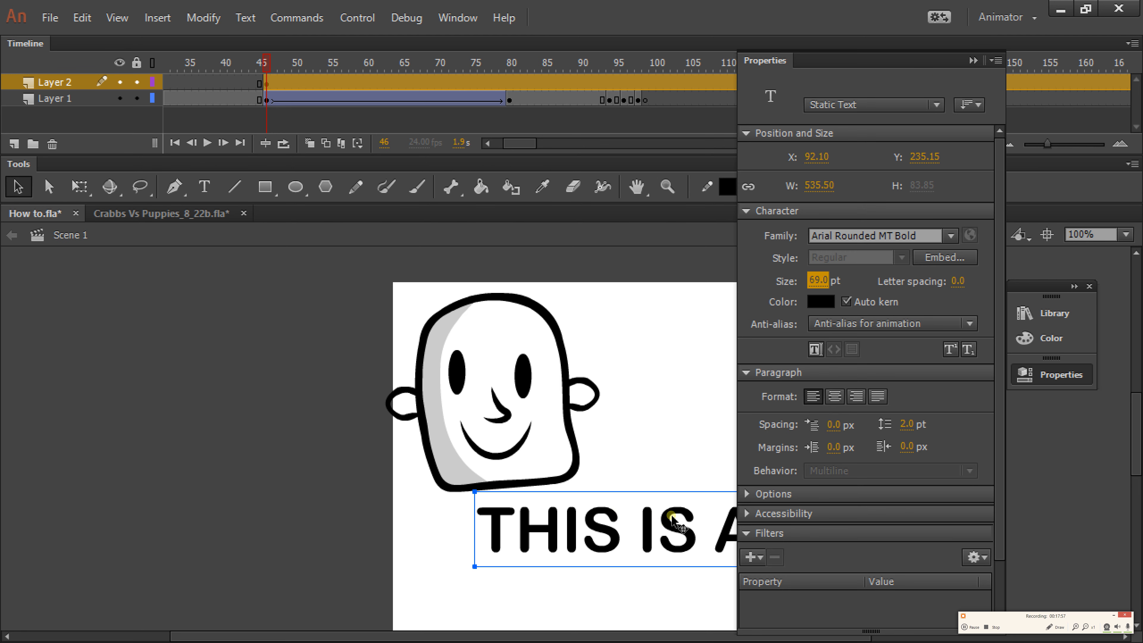
# Reposition the caption to fit within the stage's width at about X 6, Y 246, and return to frame 46
pyautogui.moveTo(672, 521); pyautogui.dragTo(594, 529)
pyautogui.rightClick(915, 528)
pyautogui.click(852, 481)
pyautogui.moveTo(322, 67); pyautogui.dragTo(268, 79)
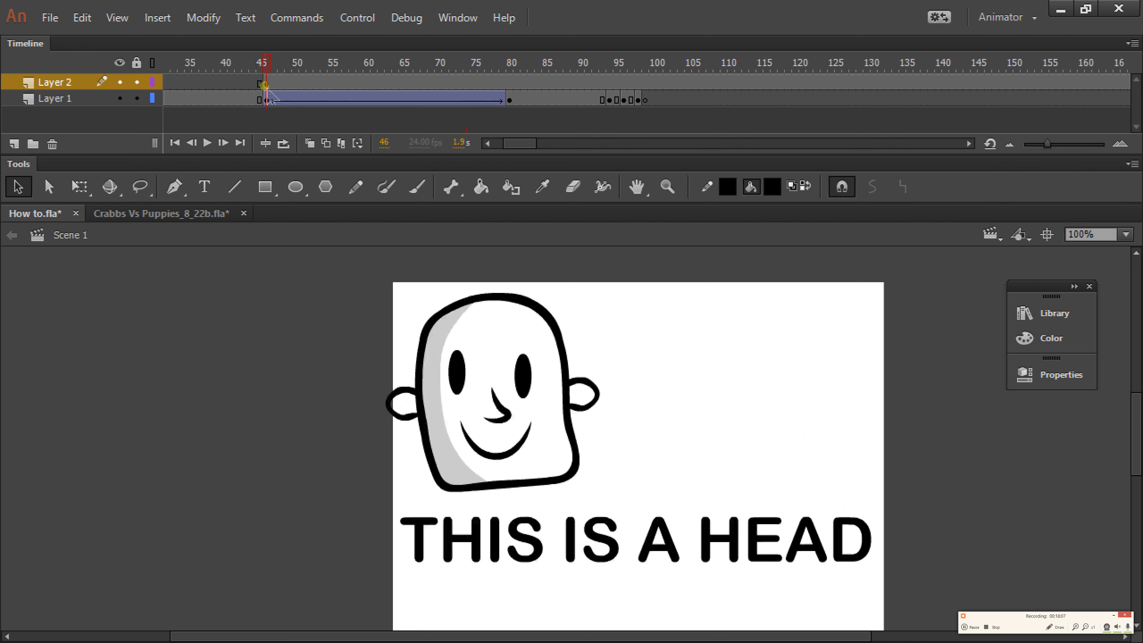
# Change the caption's font to Comic Sans MS in Bold style
pyautogui.click(532, 538)
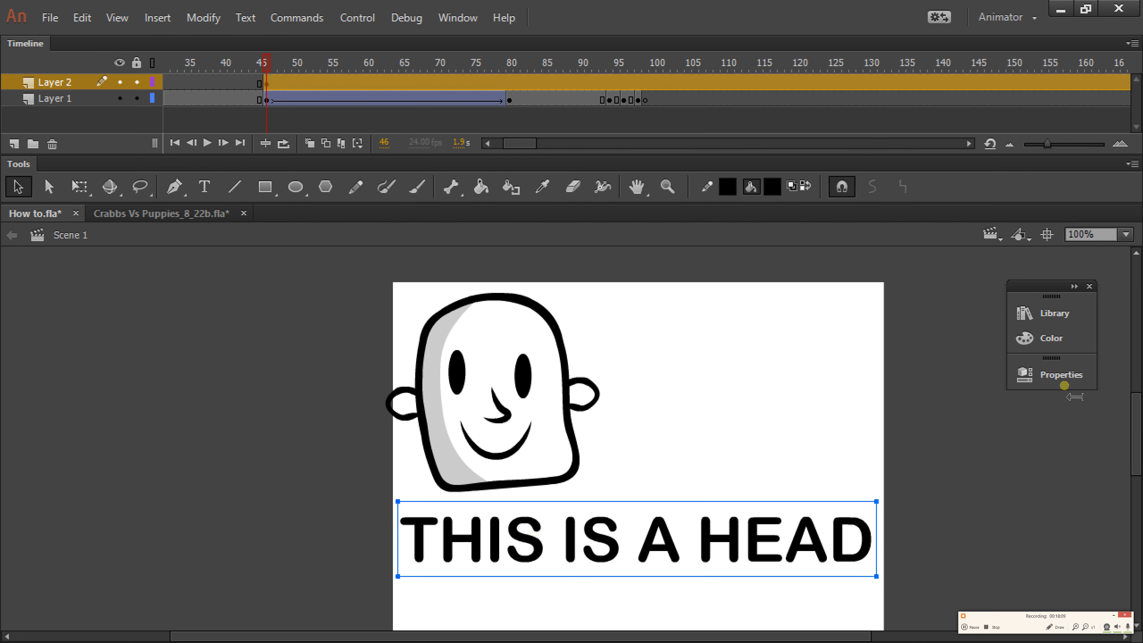
pyautogui.click(1061, 374)
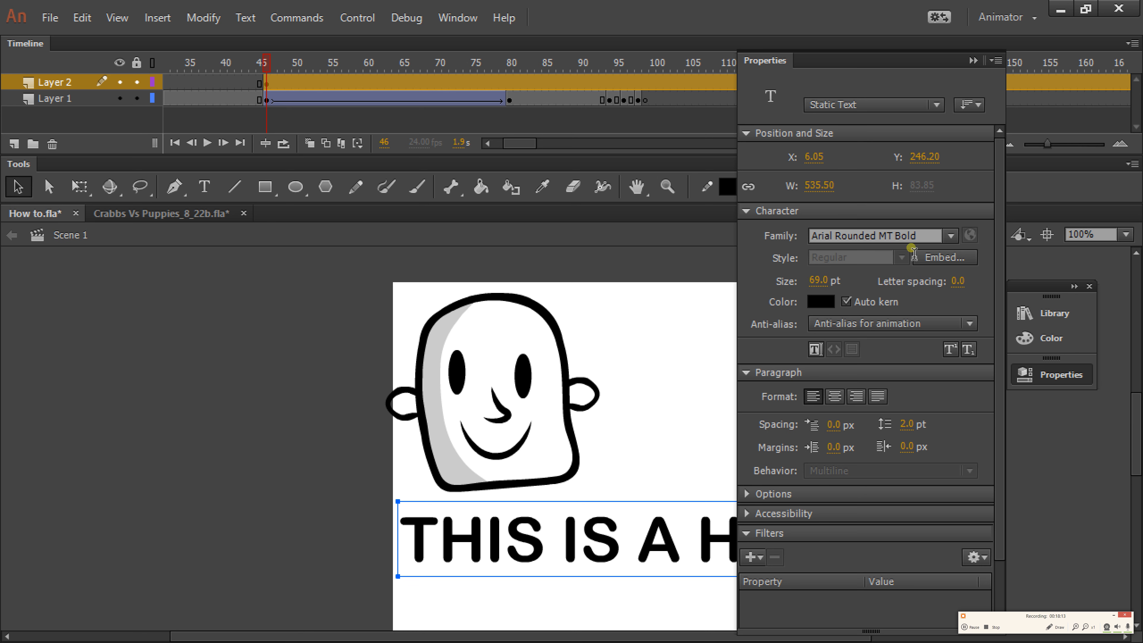
pyautogui.click(922, 239)
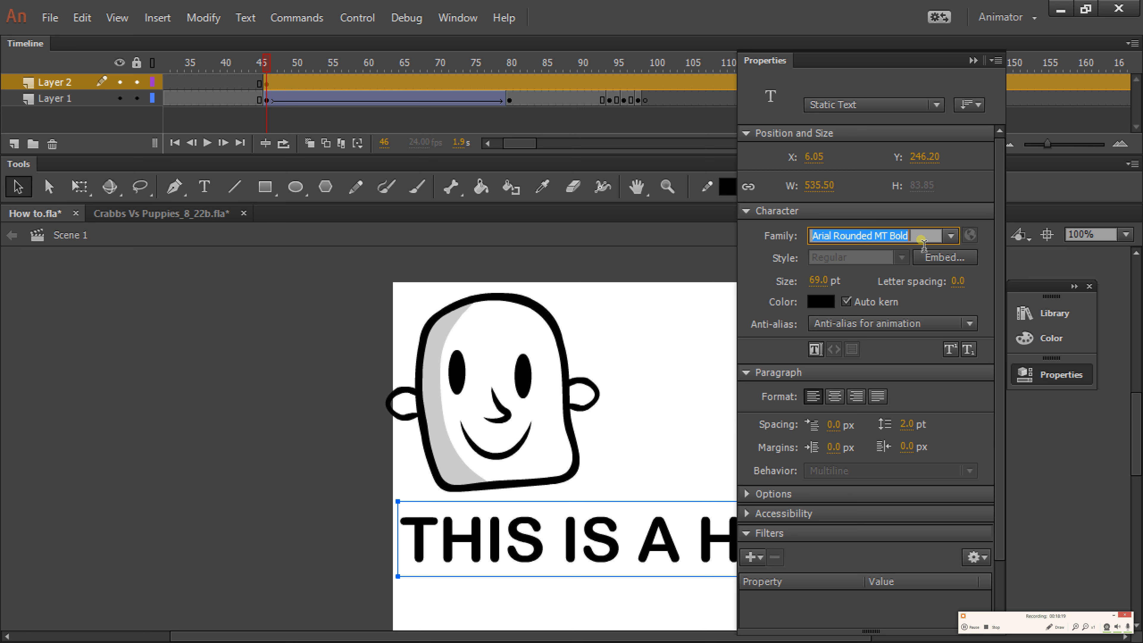
pyautogui.write('Comic Sans MS')
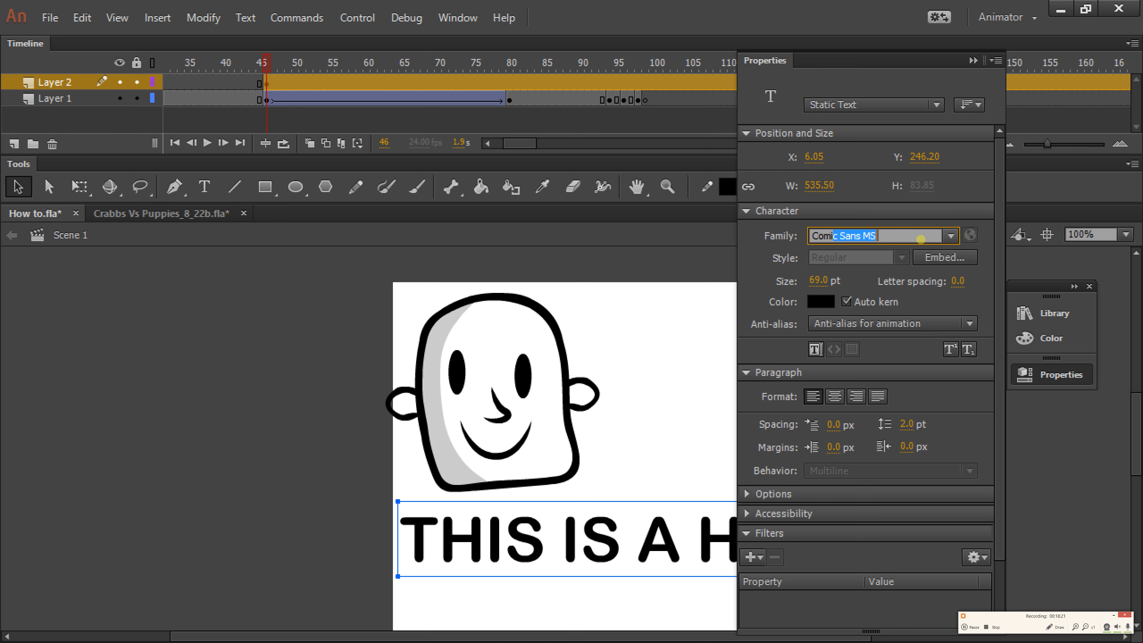
pyautogui.press('Return')
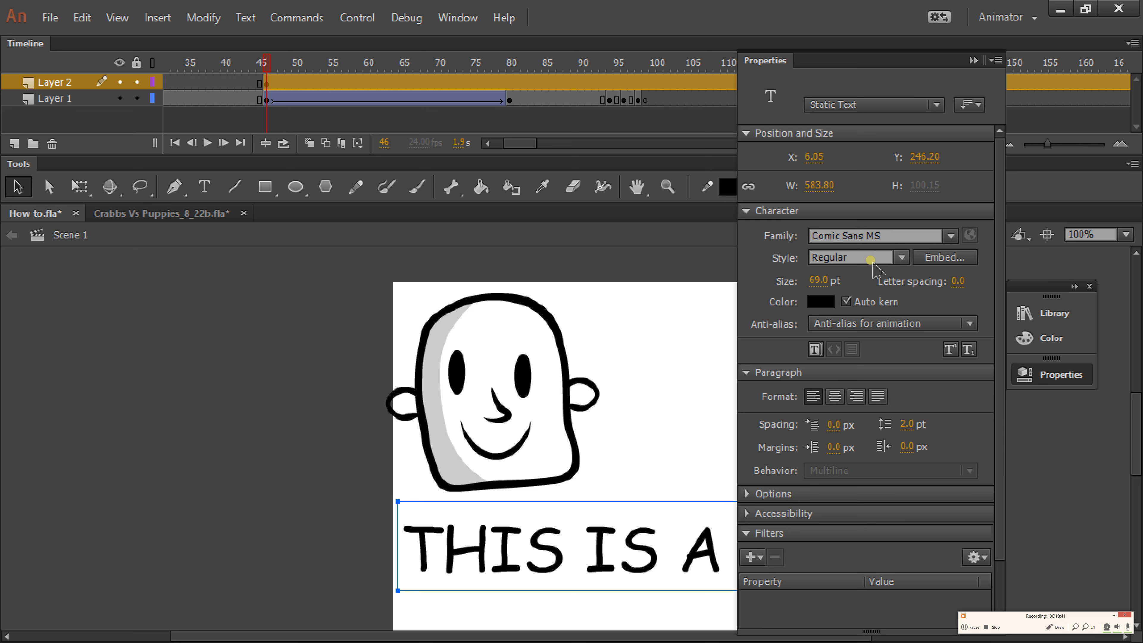
pyautogui.click(900, 258)
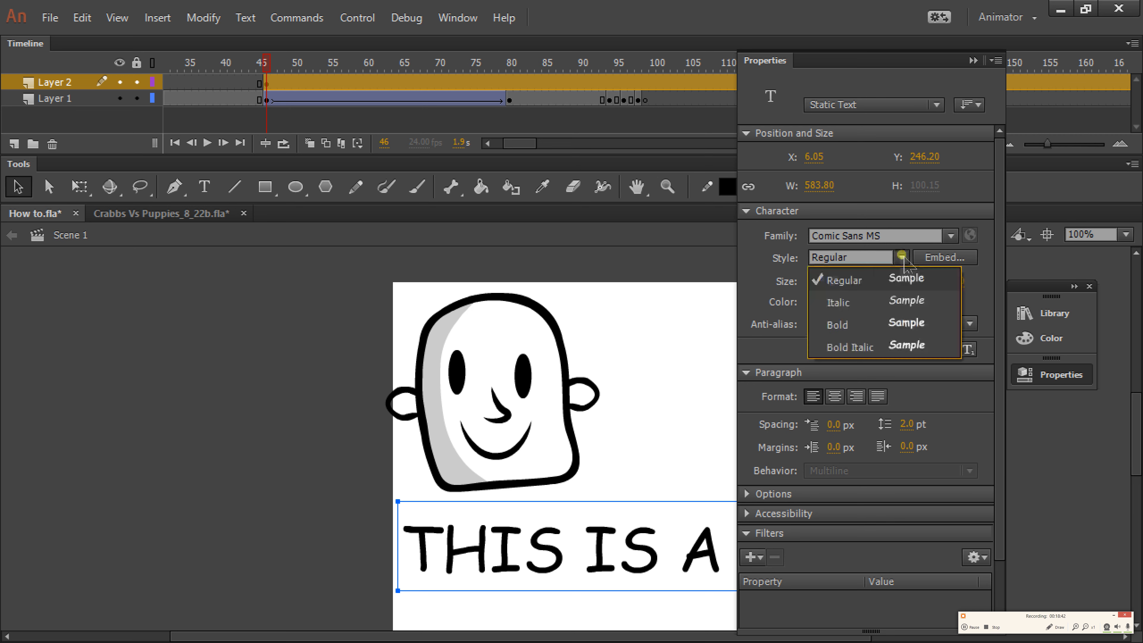
pyautogui.click(837, 324)
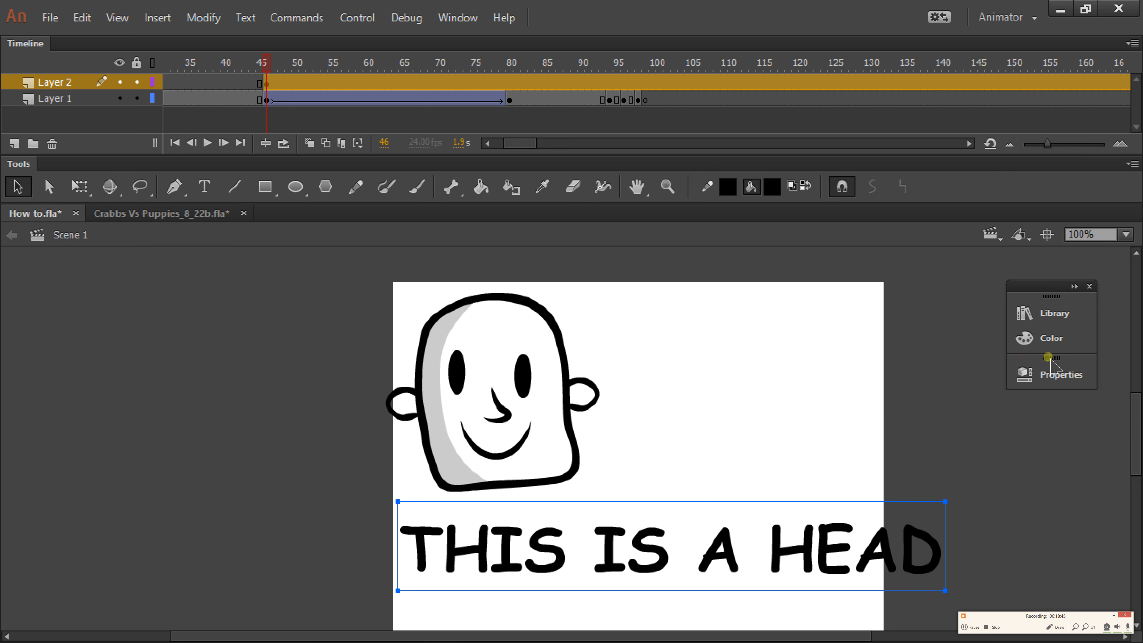
# Reduce the caption's font size so it fits the stage and shift it slightly toward the stage's centre
pyautogui.click(1026, 372)
pyautogui.moveTo(824, 282); pyautogui.dragTo(813, 297)
pyautogui.click(318, 473)
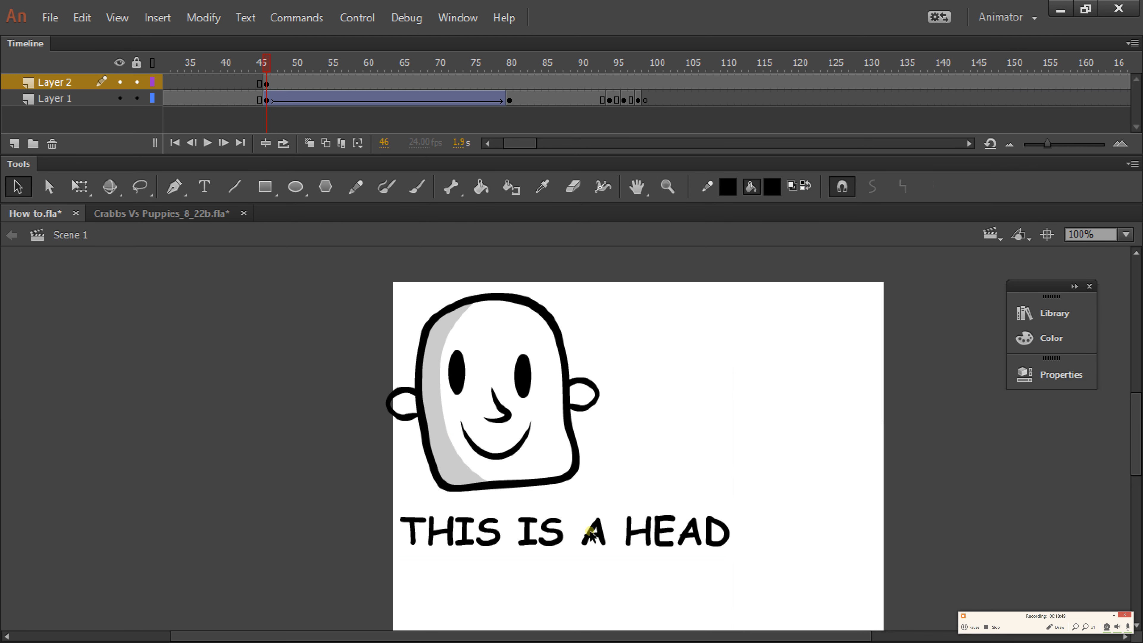
pyautogui.moveTo(632, 532); pyautogui.dragTo(666, 547)
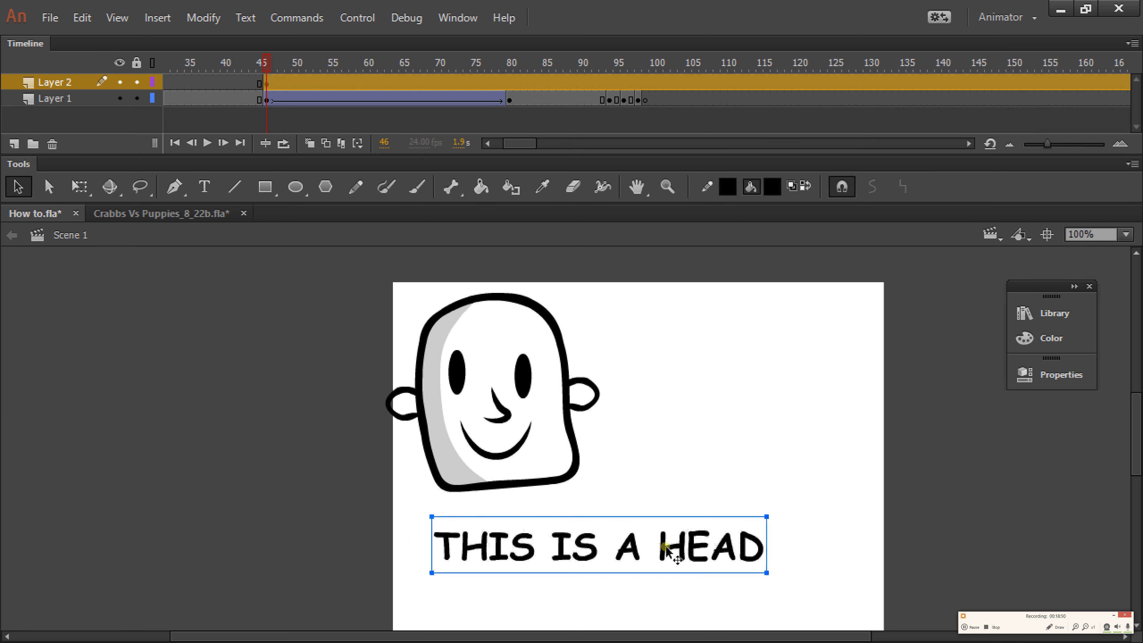
pyautogui.click(945, 522)
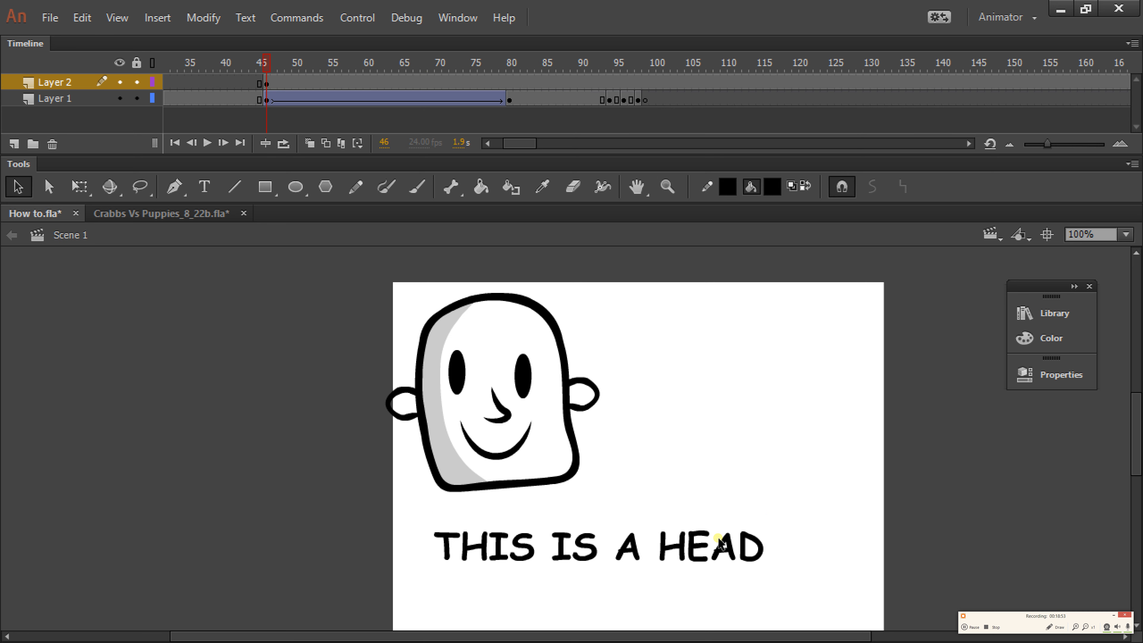
# Convert the caption to a graphic symbol named HEAD TEXT
pyautogui.click(725, 546)
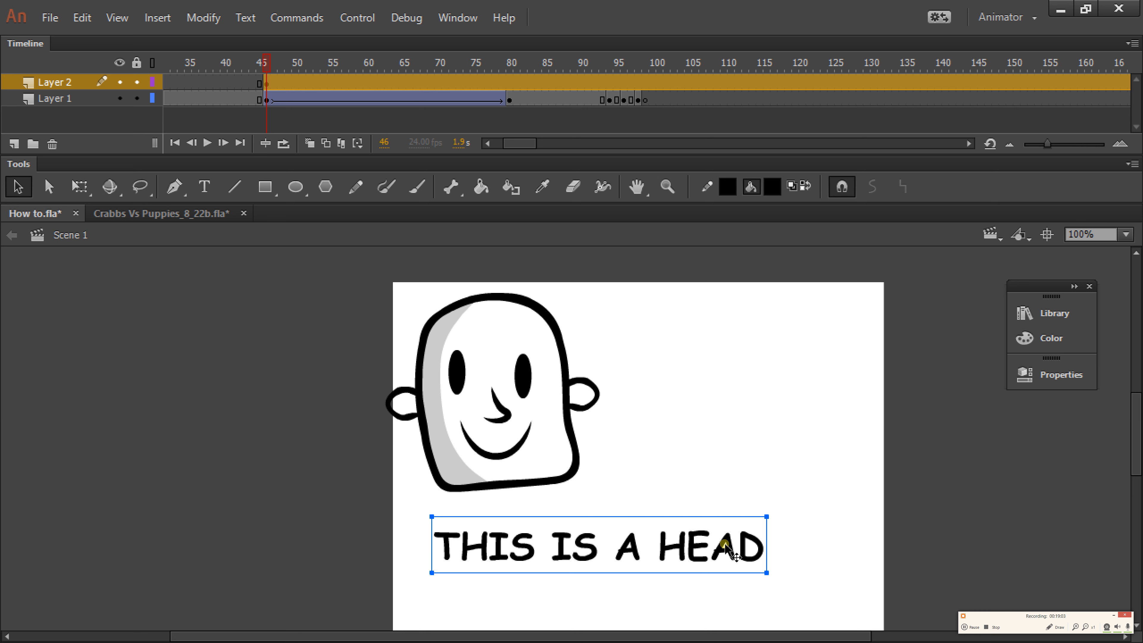
pyautogui.press('F8')
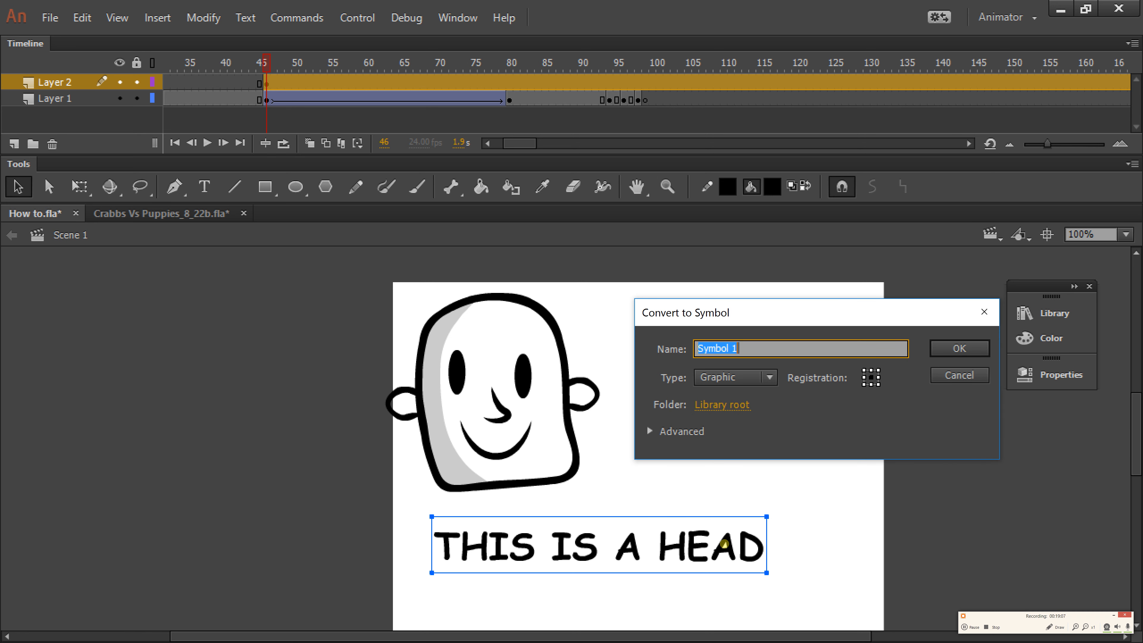
pyautogui.write('t')
pyautogui.press('BackSpace')
pyautogui.write('HEAD TEXT')
pyautogui.click(955, 349)
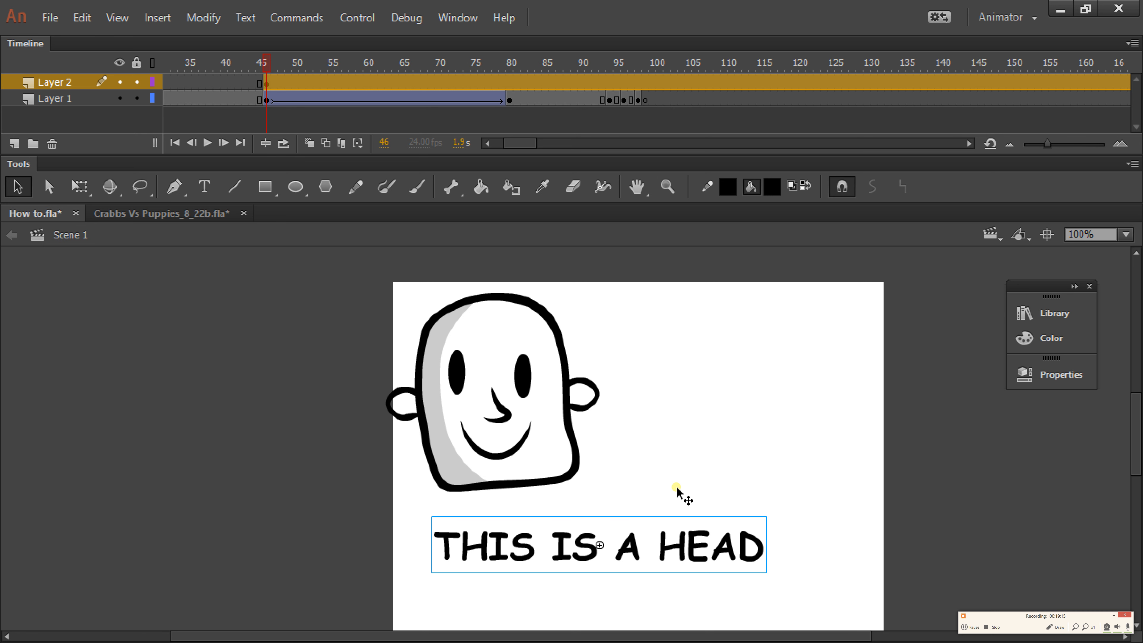
# Open the HEAD TEXT symbol for editing, extend its Layer 1 to frame 80 and return to frame 1
pyautogui.doubleClick(665, 545)
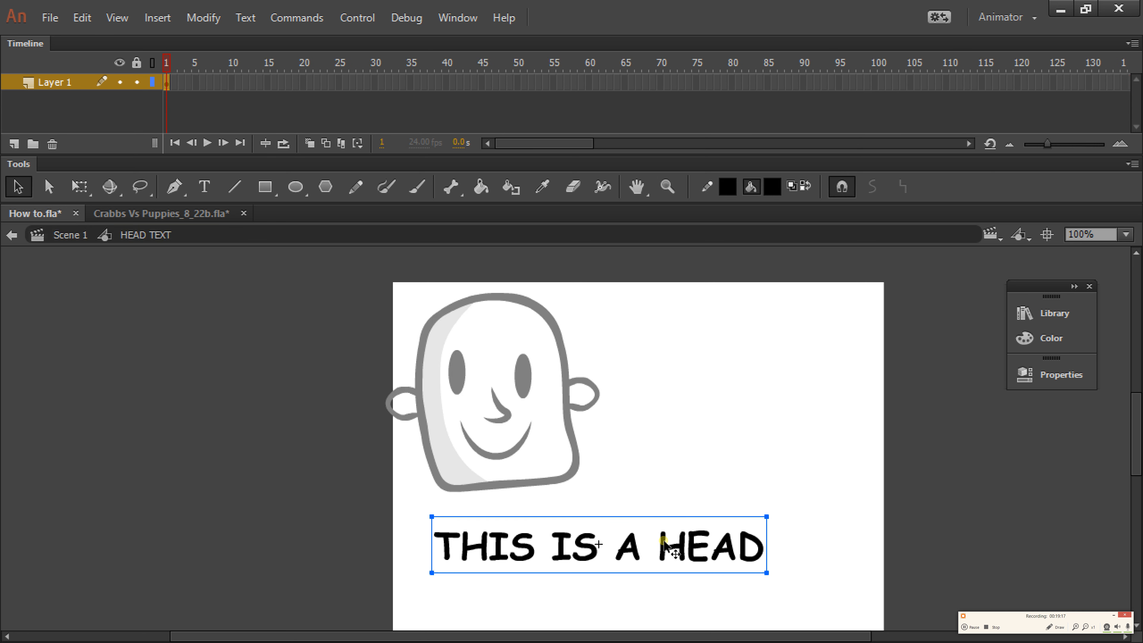
pyautogui.click(199, 83)
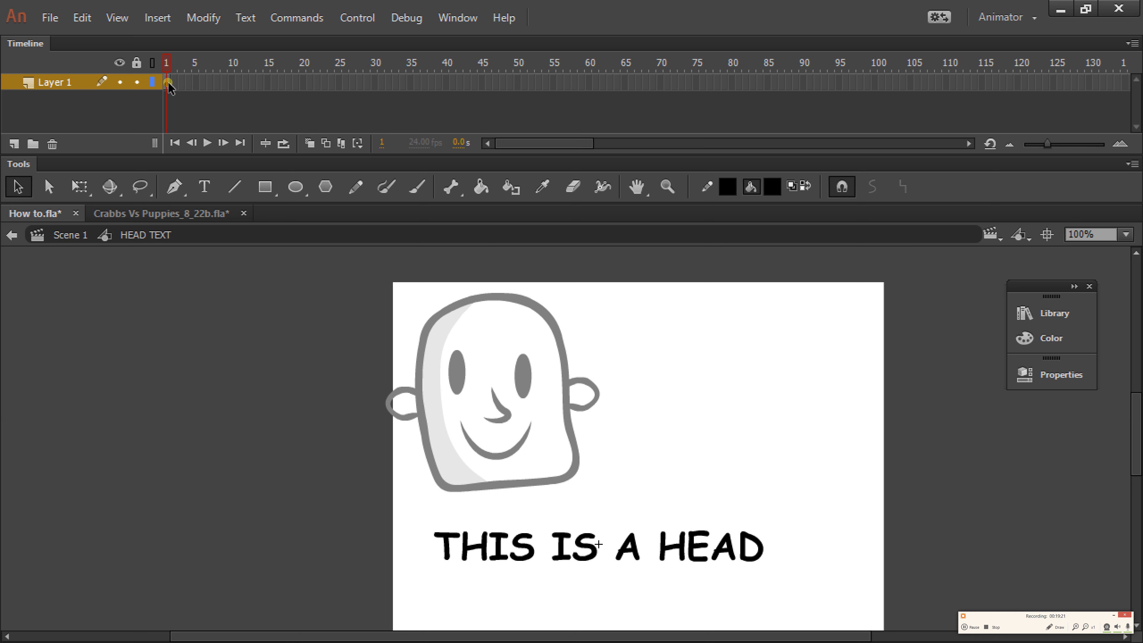
pyautogui.moveTo(168, 84); pyautogui.dragTo(729, 111)
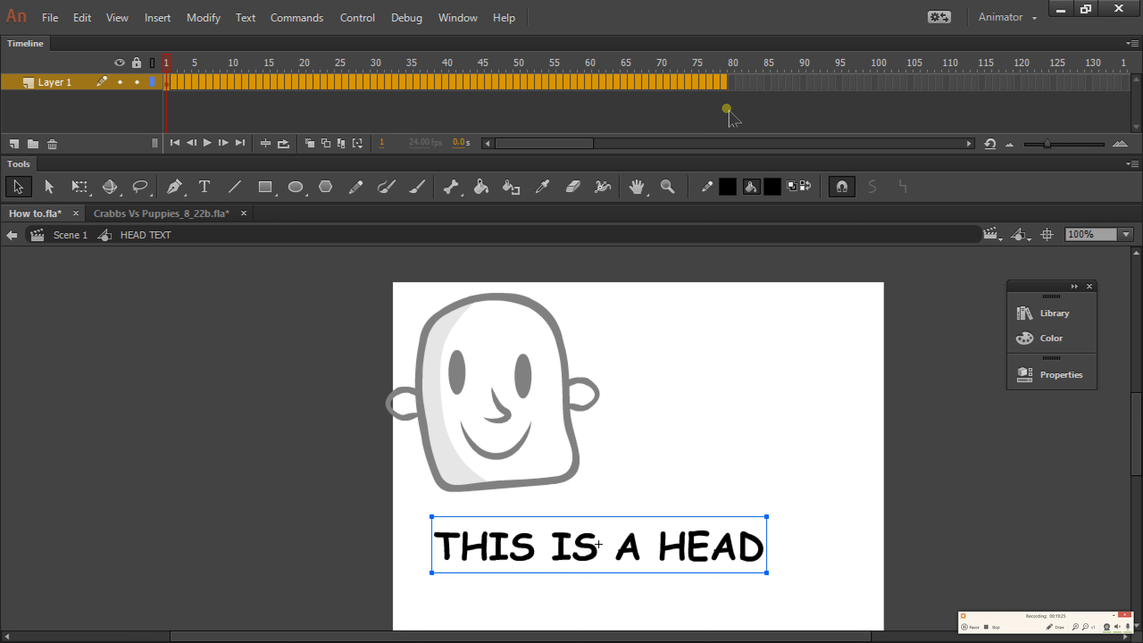
pyautogui.click(370, 64)
pyautogui.moveTo(372, 65); pyautogui.dragTo(151, 58)
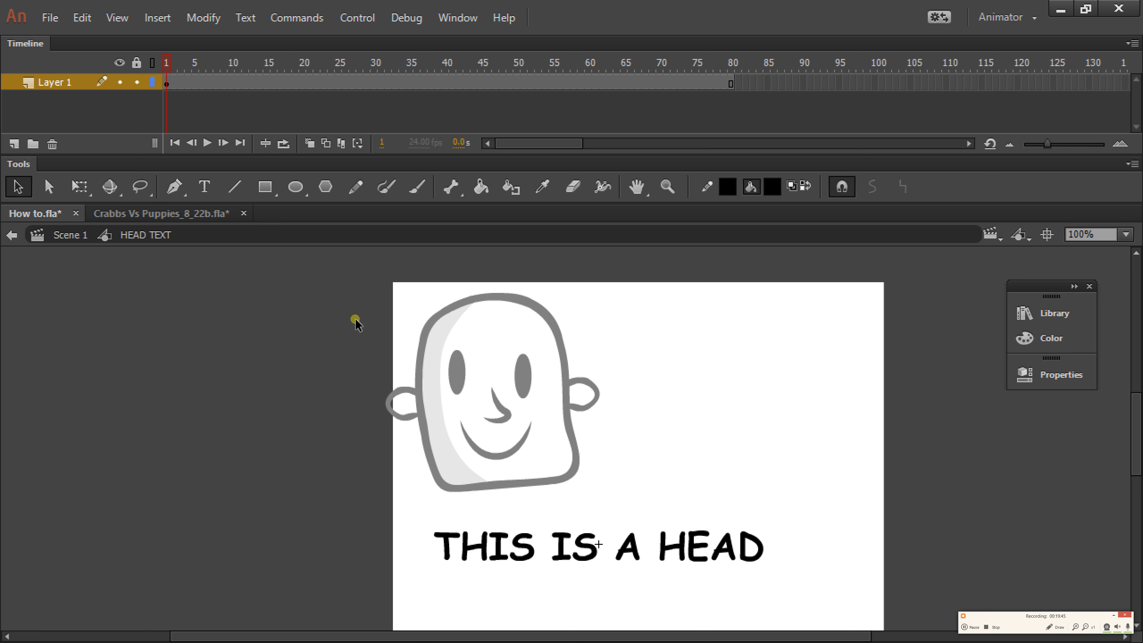
# Try erasing the final D of the caption with the Eraser and undo each stroke
pyautogui.press('e')
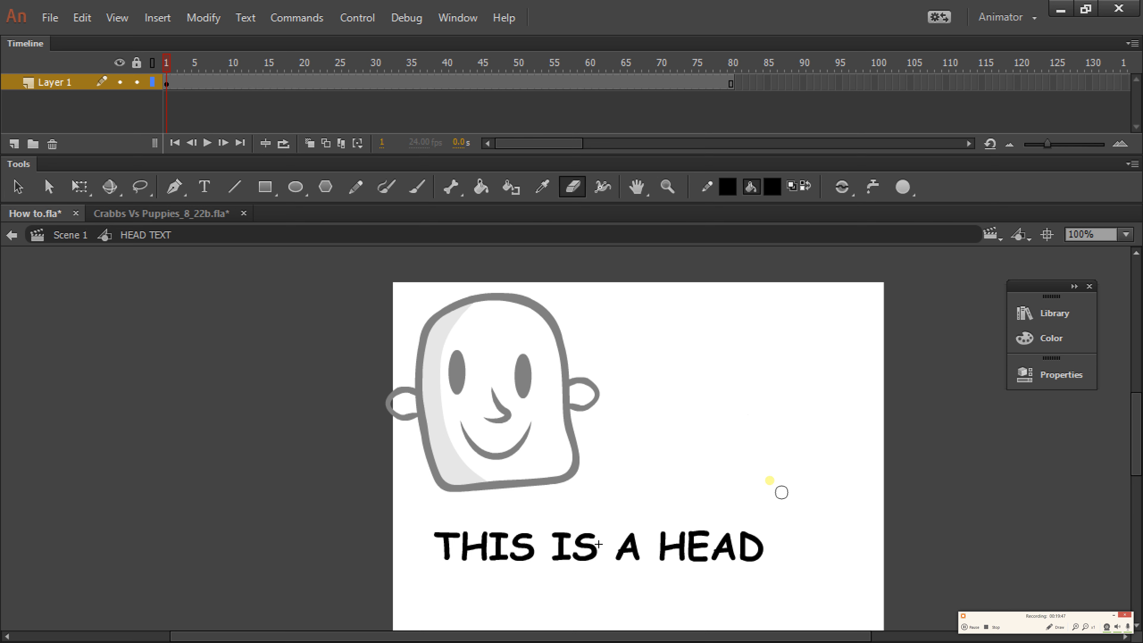
pyautogui.moveTo(764, 551); pyautogui.dragTo(760, 613)
pyautogui.hotkey('ctrl', 'z')
pyautogui.moveTo(745, 567); pyautogui.dragTo(755, 564)
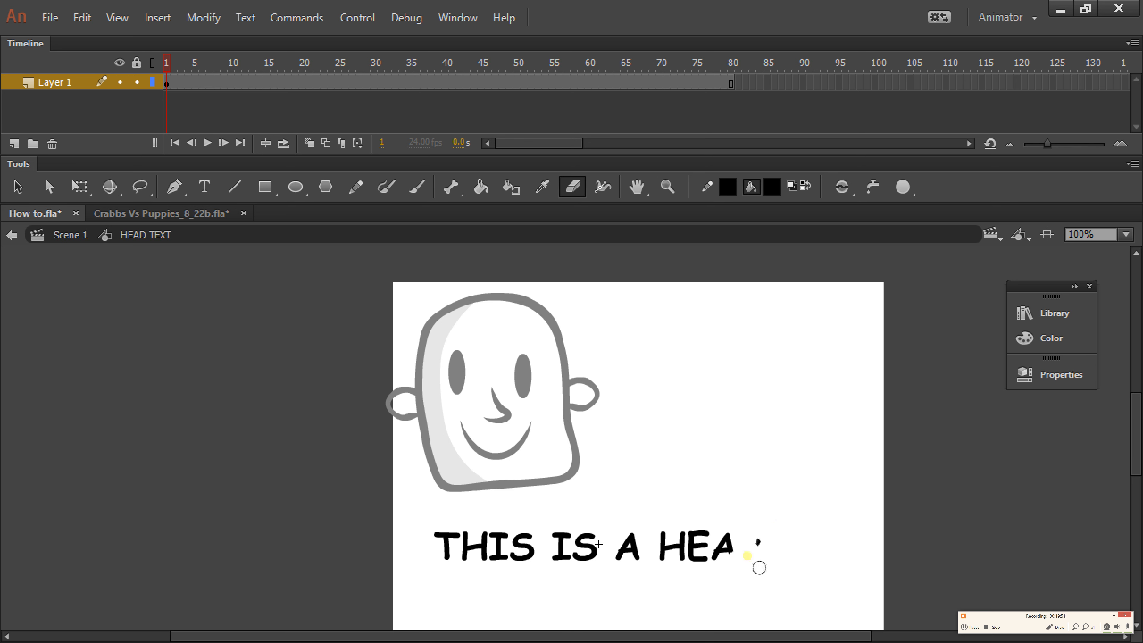
pyautogui.hotkey('ctrl', 'z')
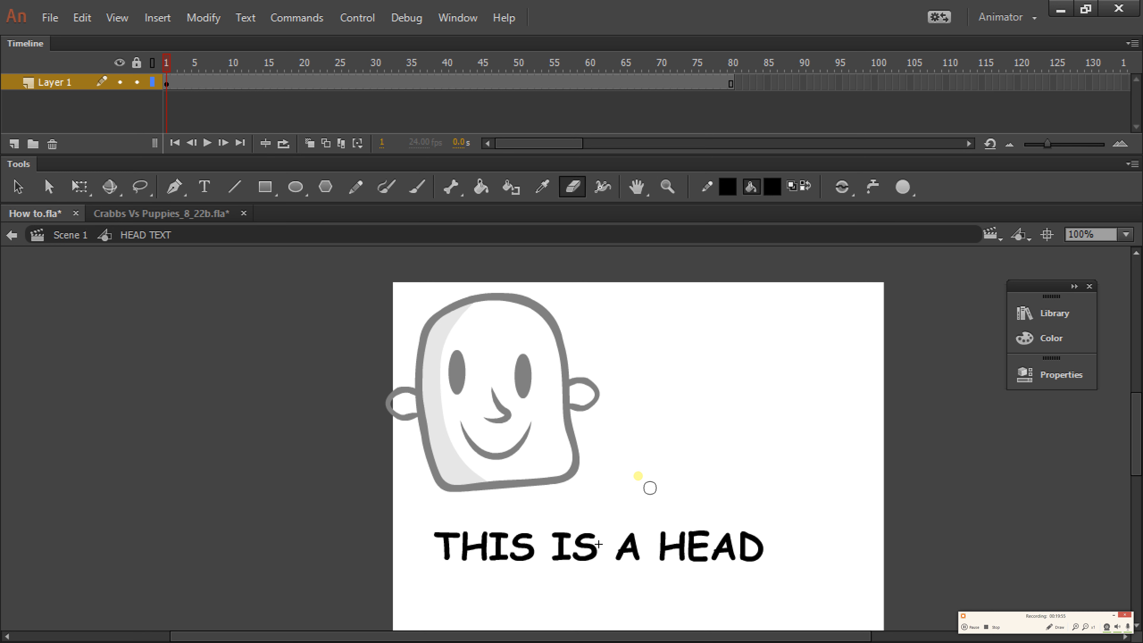
pyautogui.press('v')
pyautogui.click(638, 548)
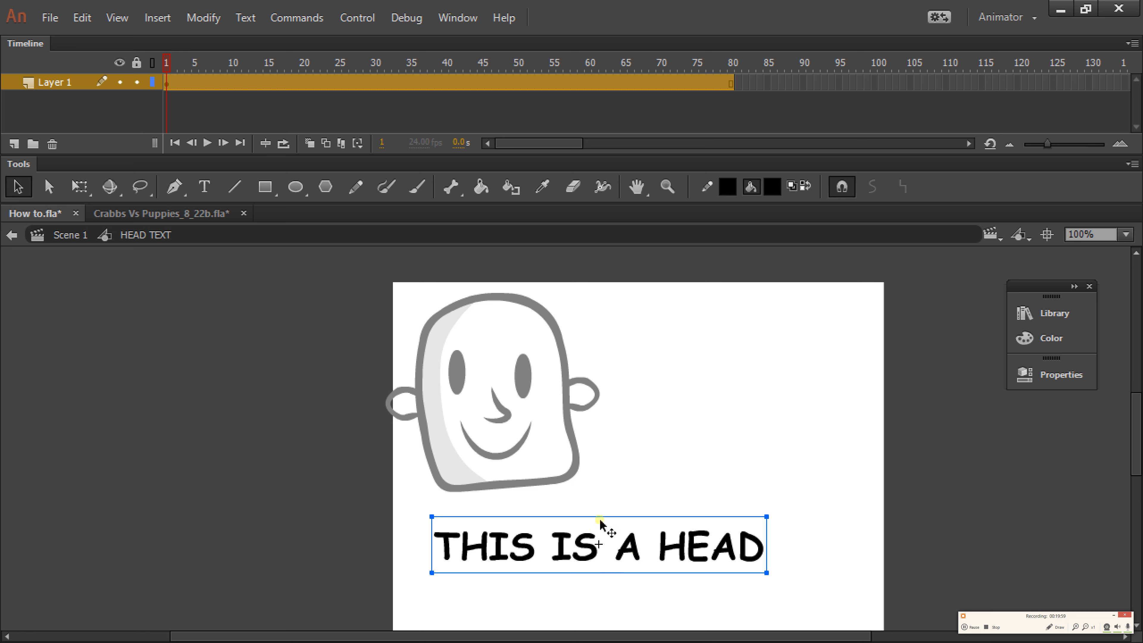
pyautogui.doubleClick(685, 550)
pyautogui.click(716, 559)
pyautogui.moveTo(719, 567); pyautogui.dragTo(635, 564)
pyautogui.click(615, 550)
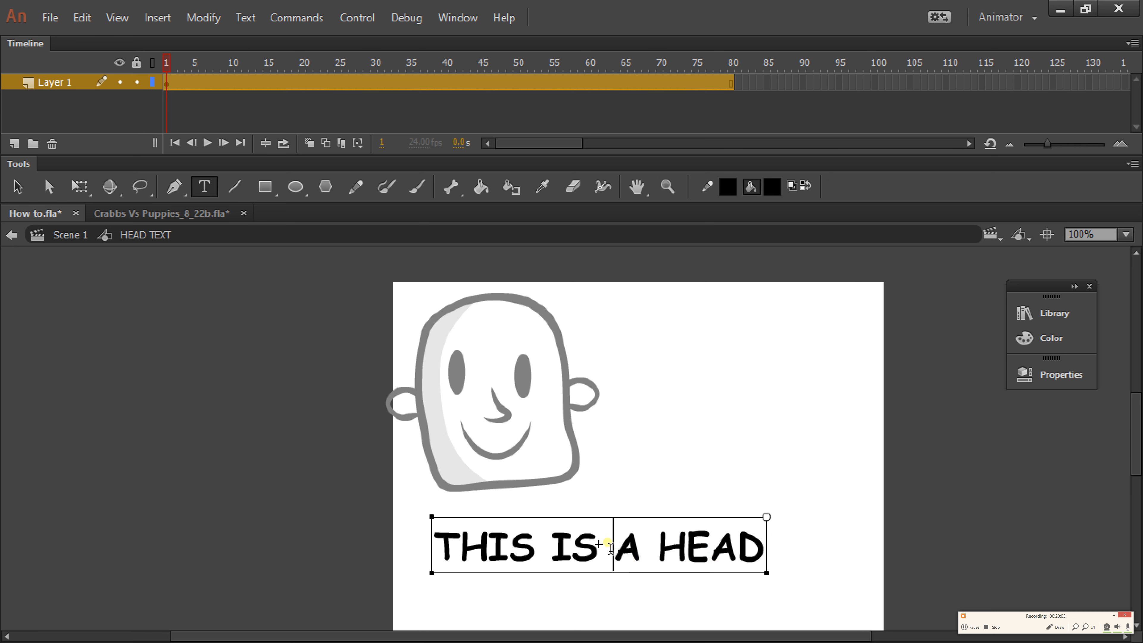
pyautogui.click(18, 186)
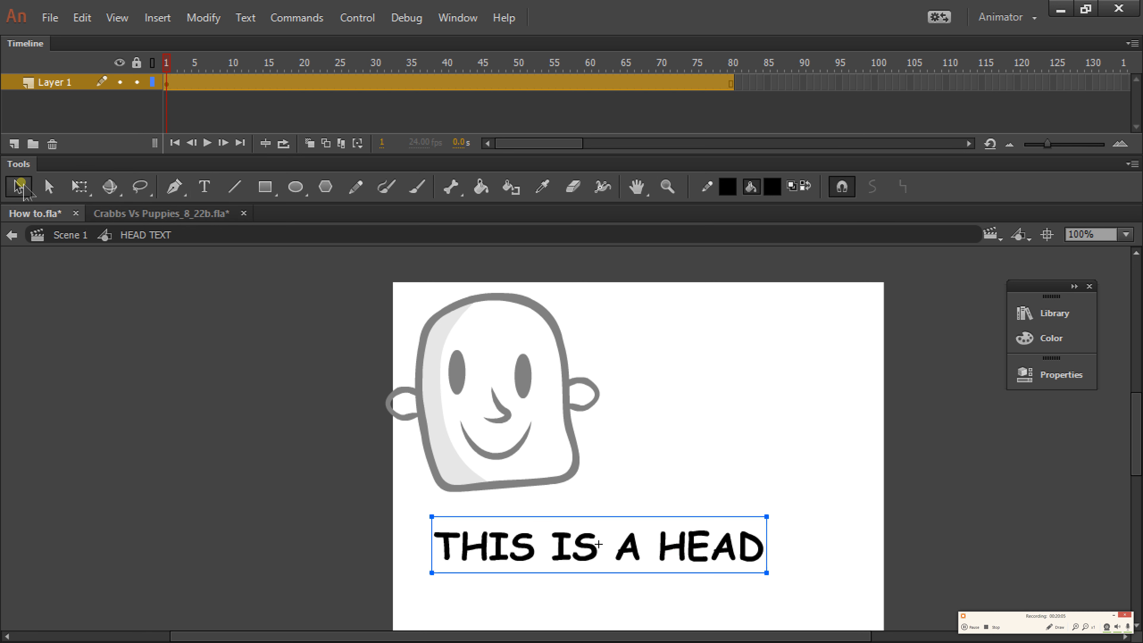
pyautogui.click(191, 450)
# Break apart the caption into individual letter text blocks
pyautogui.click(670, 548)
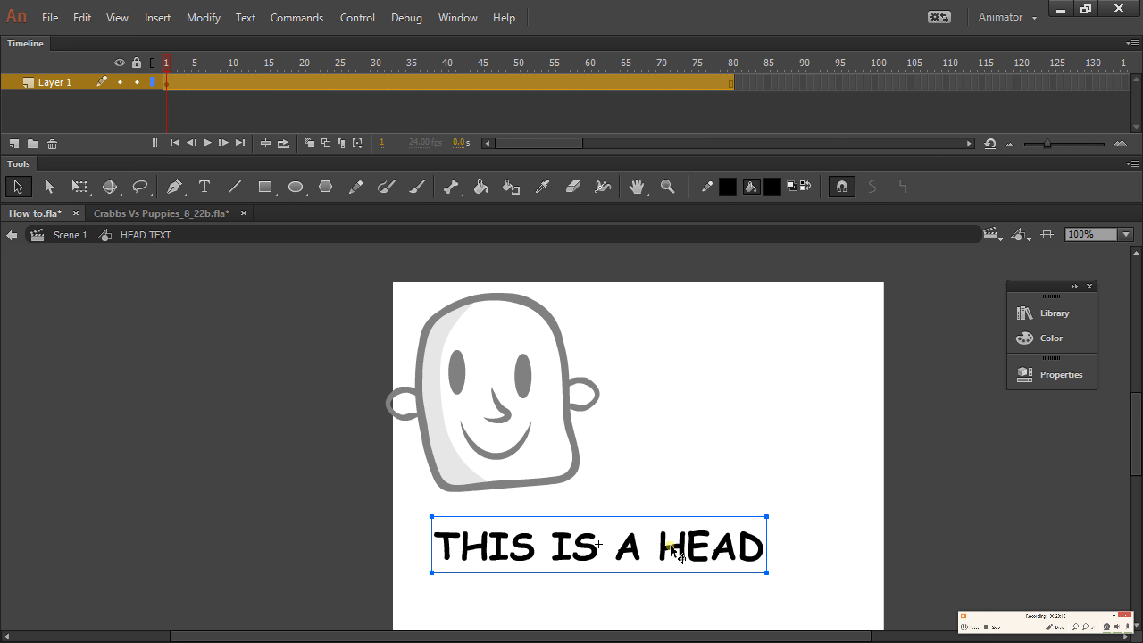
pyautogui.rightClick(670, 548)
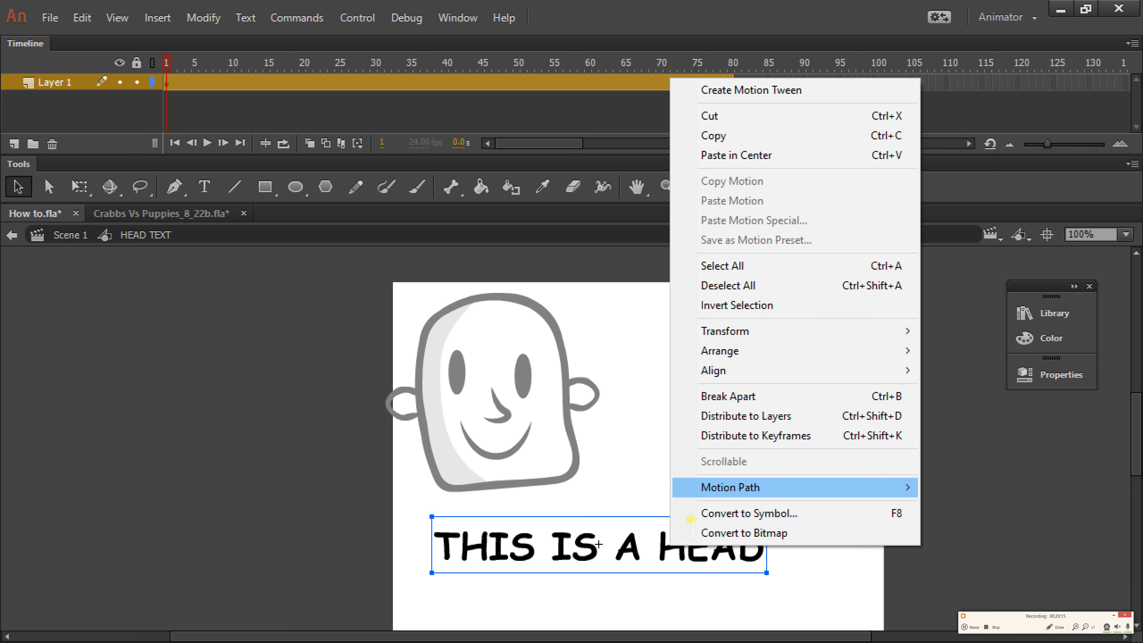
pyautogui.click(758, 396)
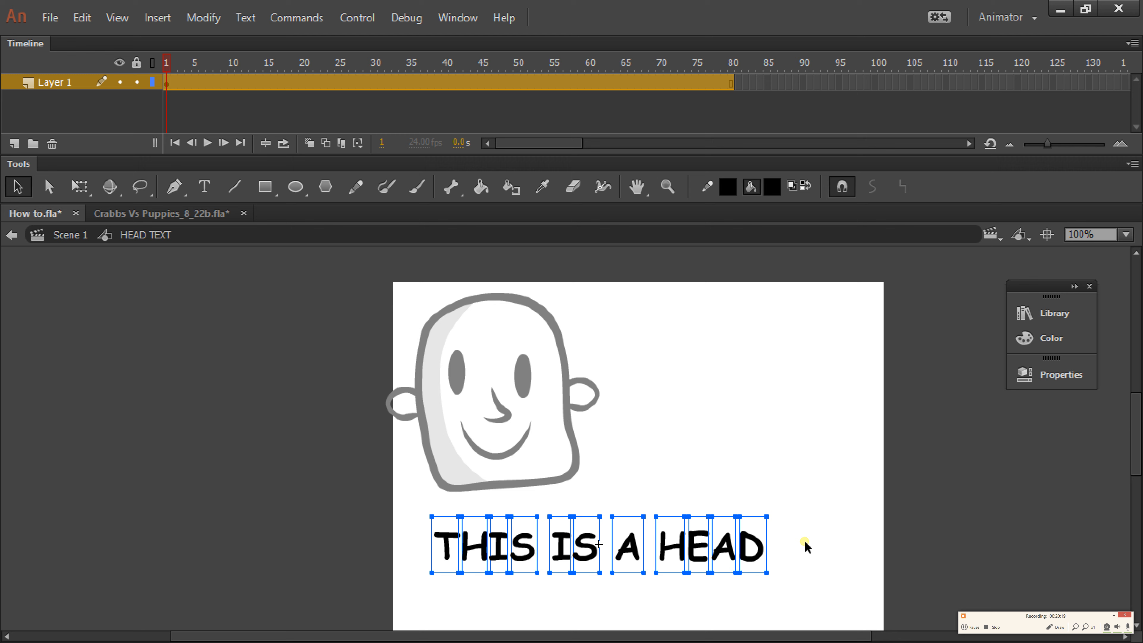
# Exit and reopen the HEAD TEXT symbol, and check the letter D as its own editable text block
pyautogui.doubleClick(806, 557)
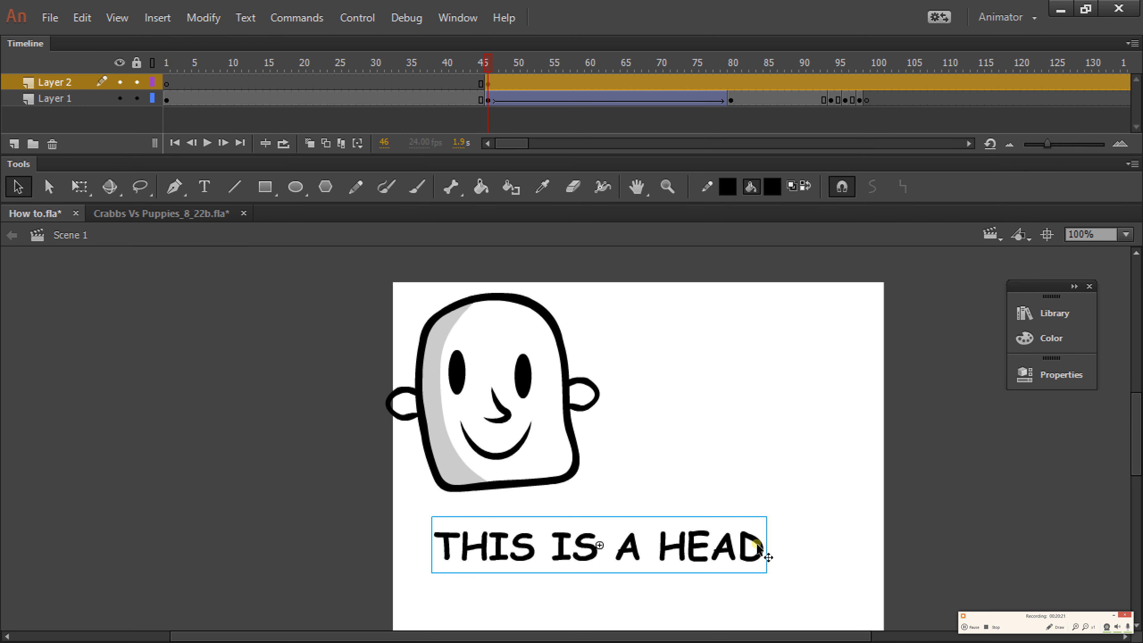
pyautogui.doubleClick(757, 545)
pyautogui.click(758, 546)
pyautogui.doubleClick(758, 547)
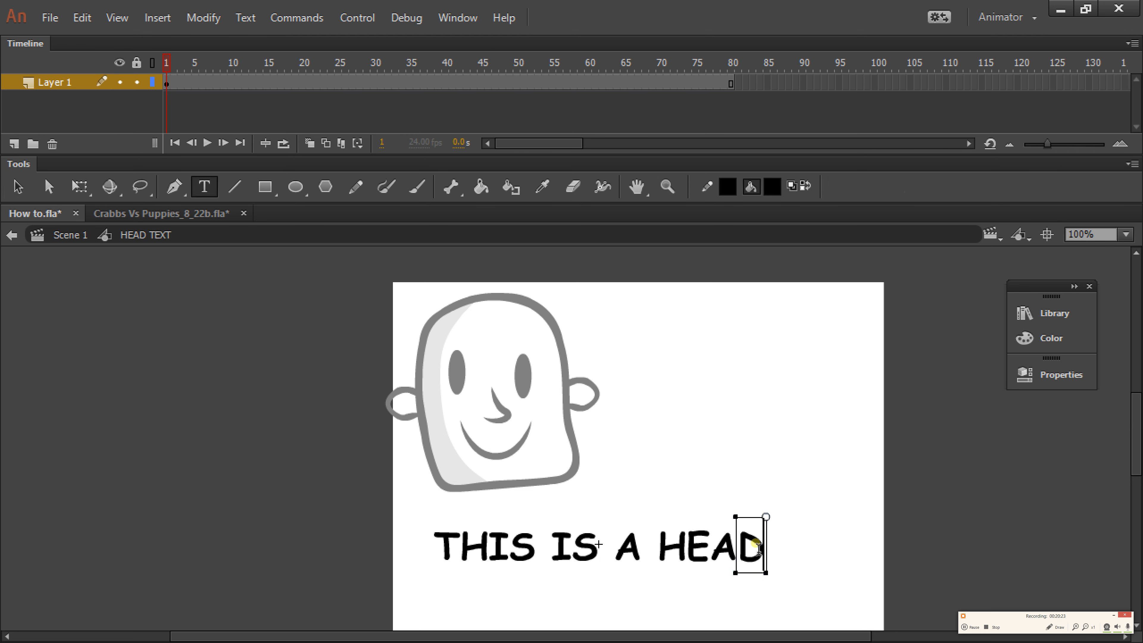
pyautogui.moveTo(765, 549); pyautogui.dragTo(734, 556)
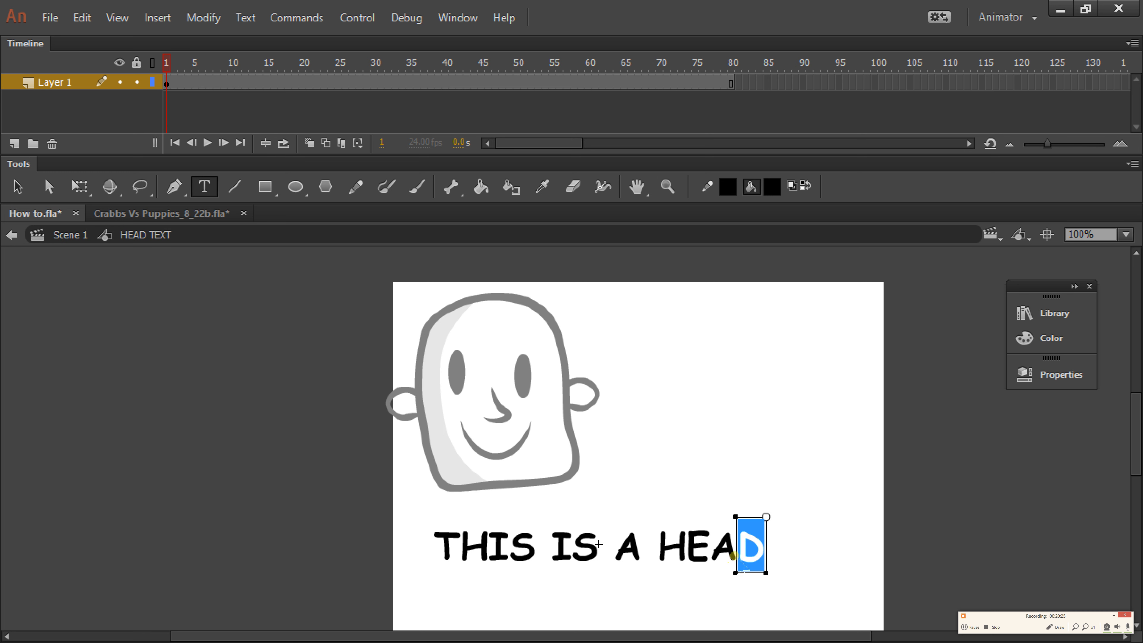
pyautogui.click(16, 186)
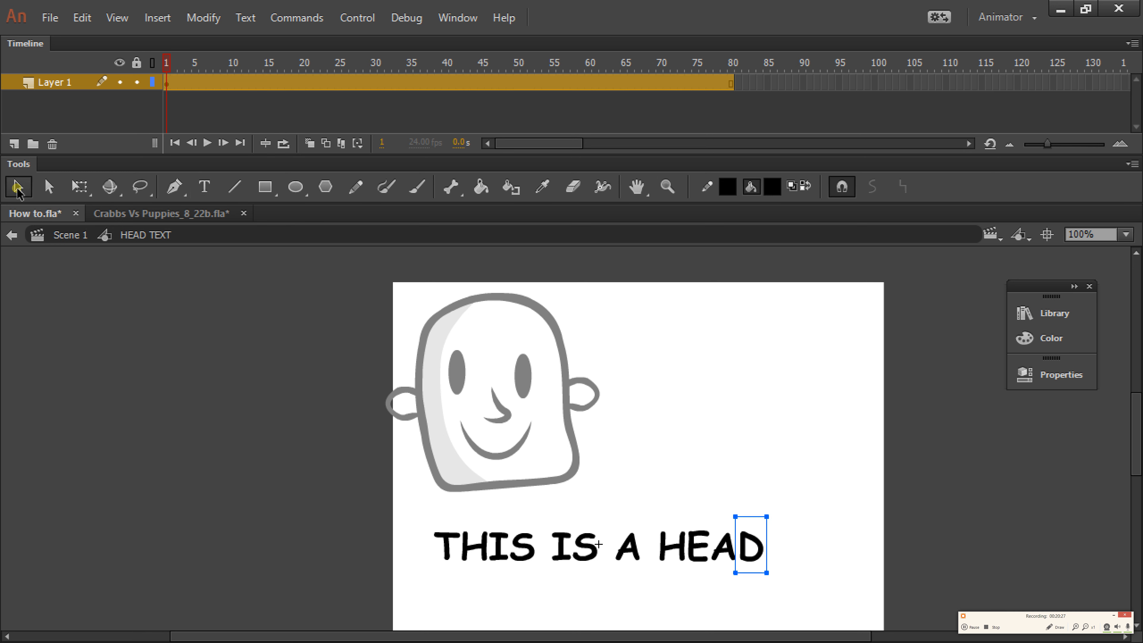
pyautogui.click(169, 459)
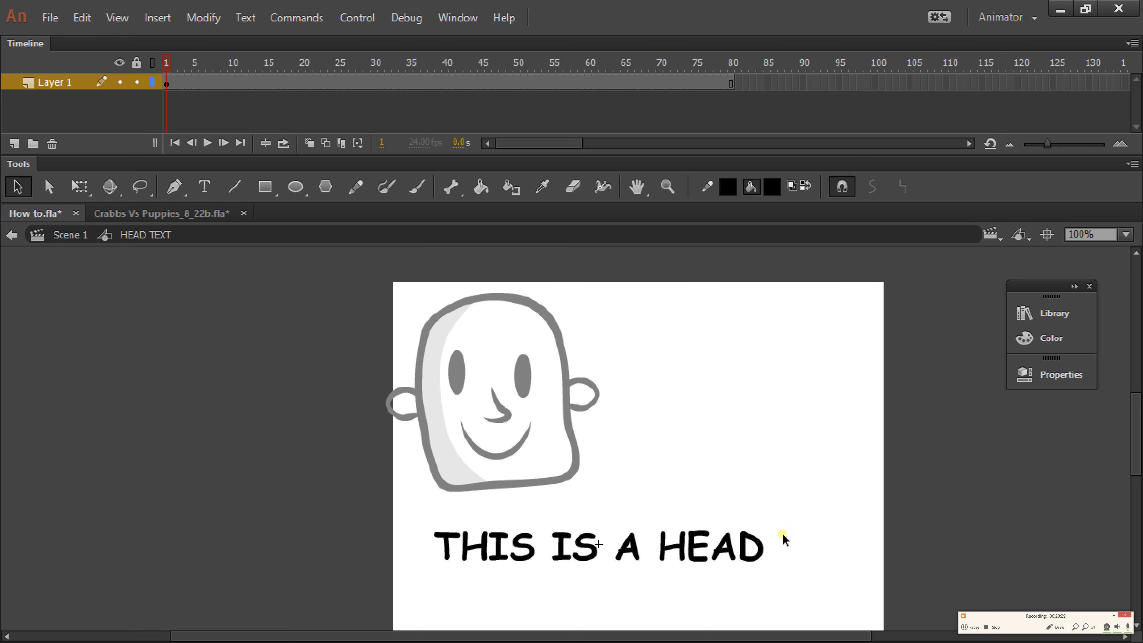
# Select all the caption's letters, break them apart into plain shapes and deselect them
pyautogui.moveTo(782, 532); pyautogui.dragTo(415, 571)
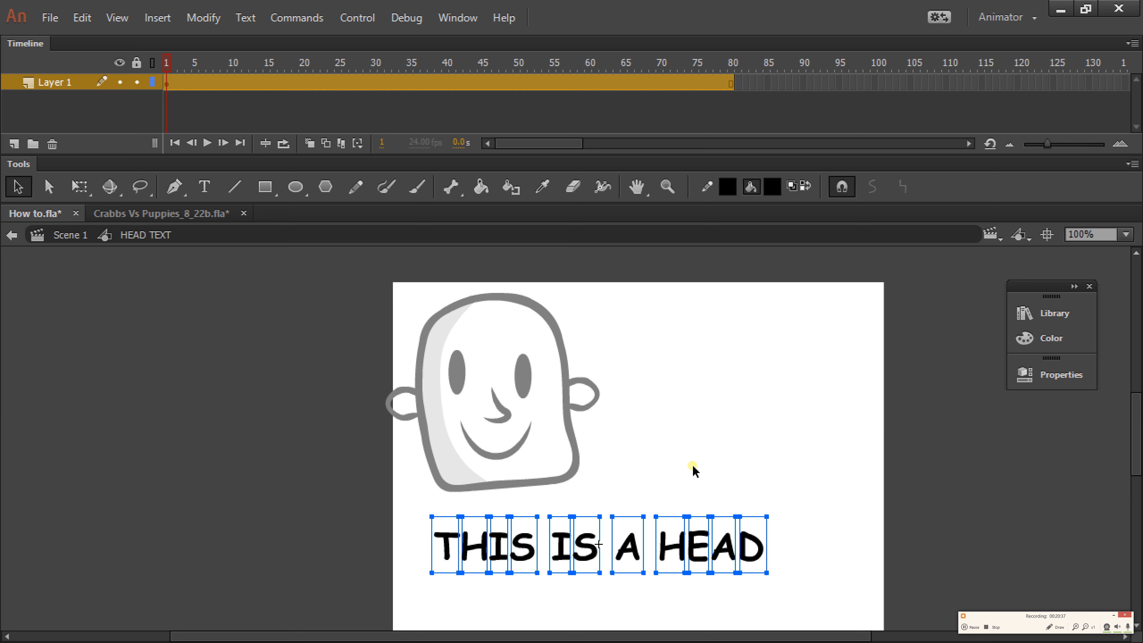
pyautogui.hotkey('ctrl', 'b')
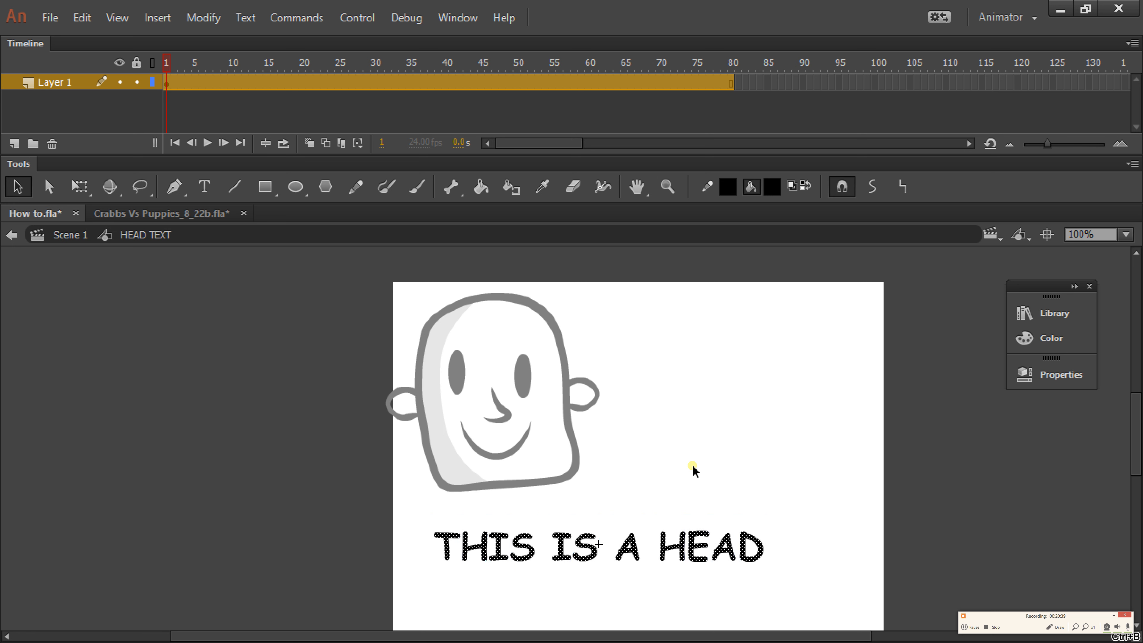
pyautogui.click(796, 523)
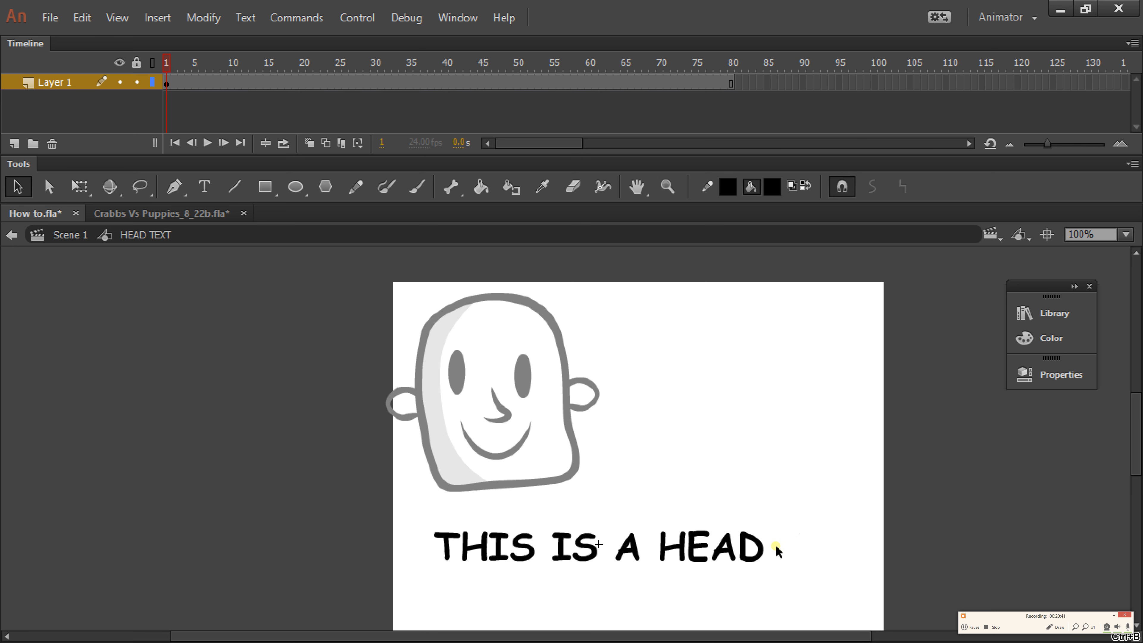
# Try erasing part of the shape-based letter D with the Eraser and undo the stroke
pyautogui.press('e')
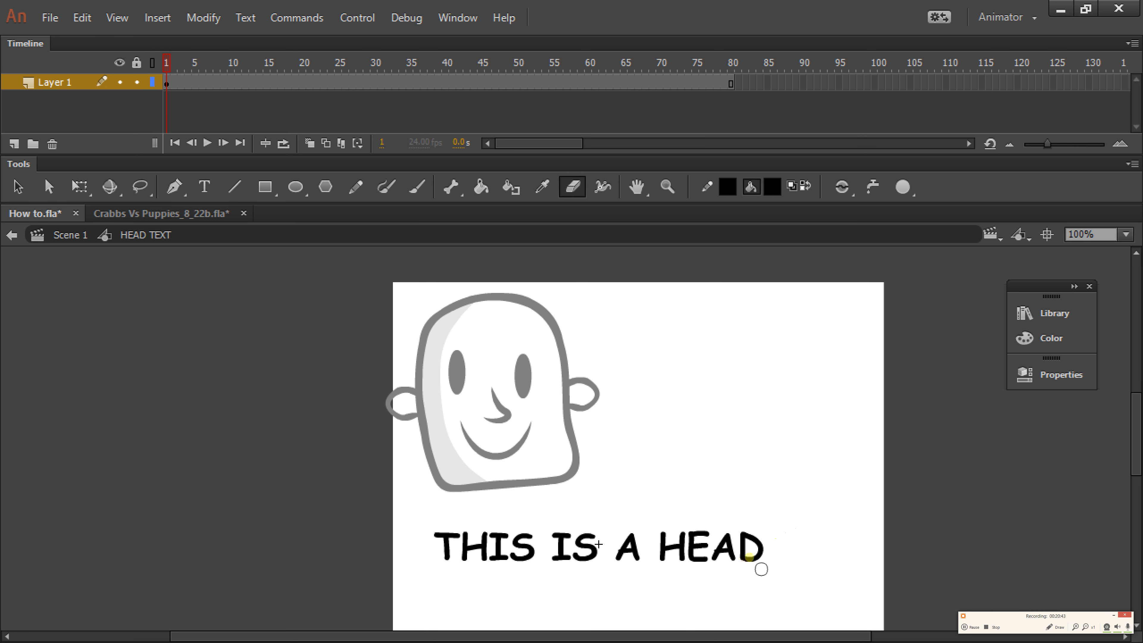
pyautogui.moveTo(765, 522); pyautogui.dragTo(740, 562)
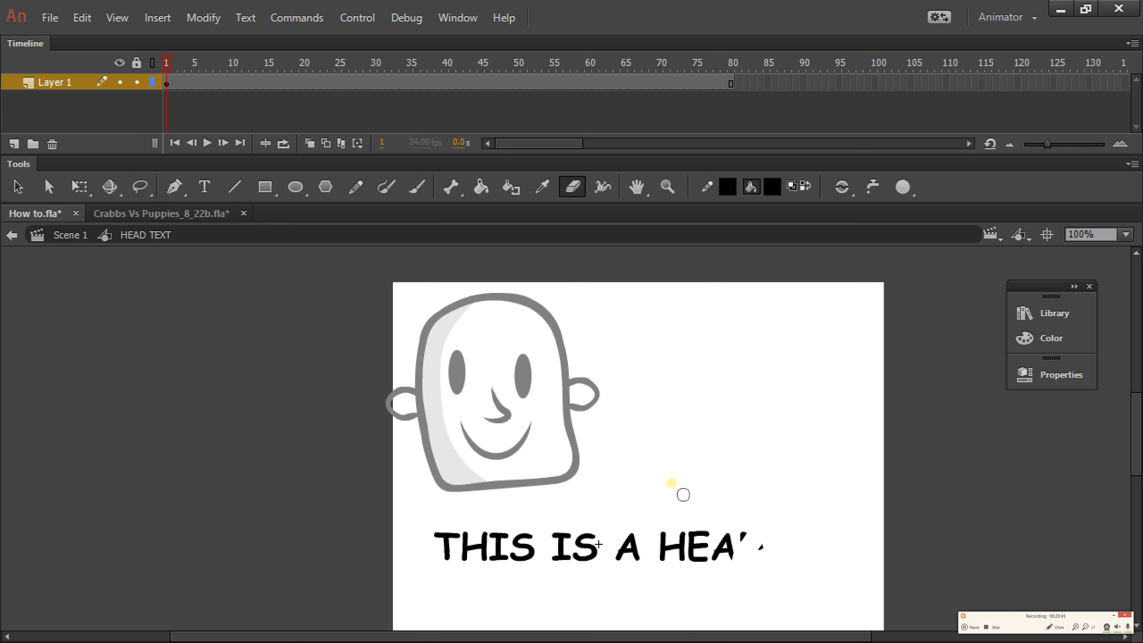
pyautogui.hotkey('ctrl', 'z')
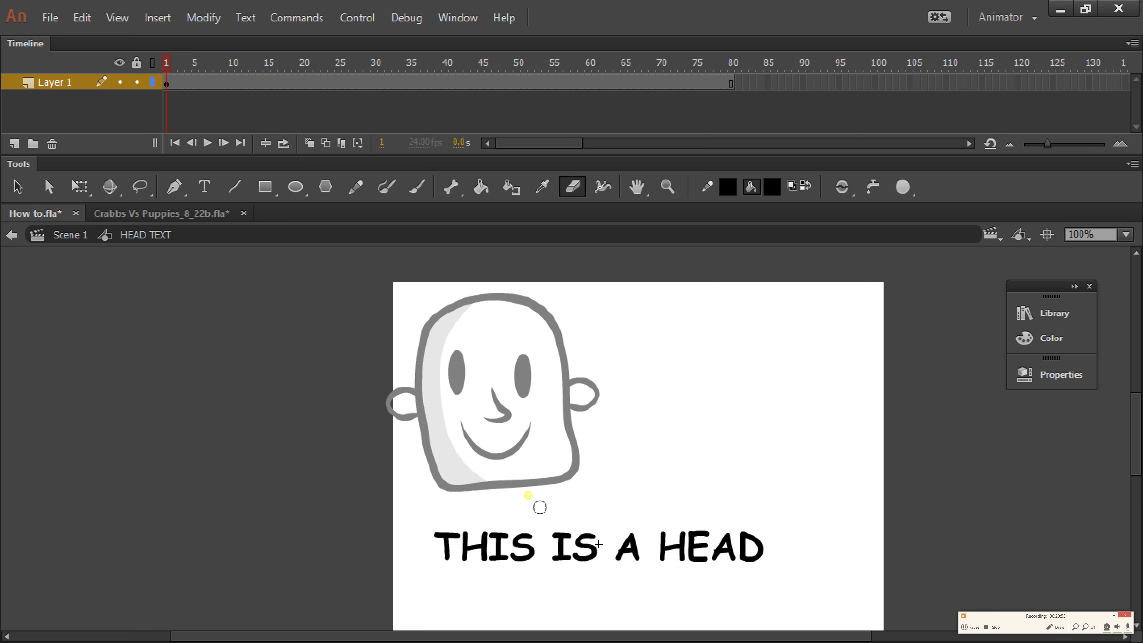
# Erase the final D in stages over new keyframes at frames 2 to 4, and clear those keyframes after scrubbing back
pyautogui.click(173, 84)
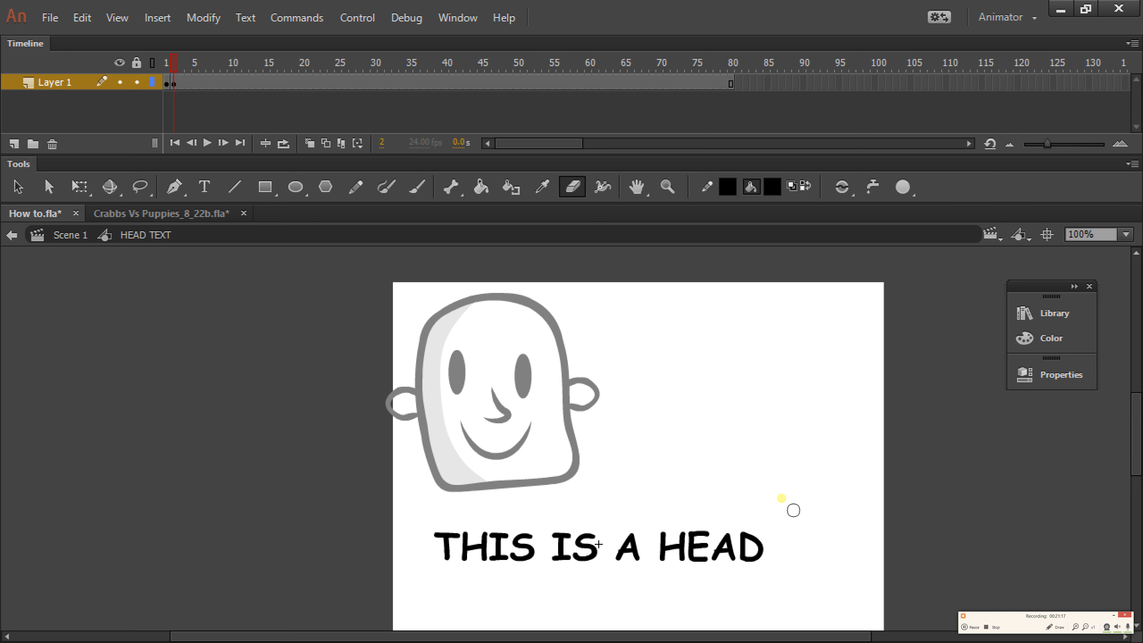
pyautogui.keyDown('ctrl'); pyautogui.click(765, 548); pyautogui.keyUp('ctrl')
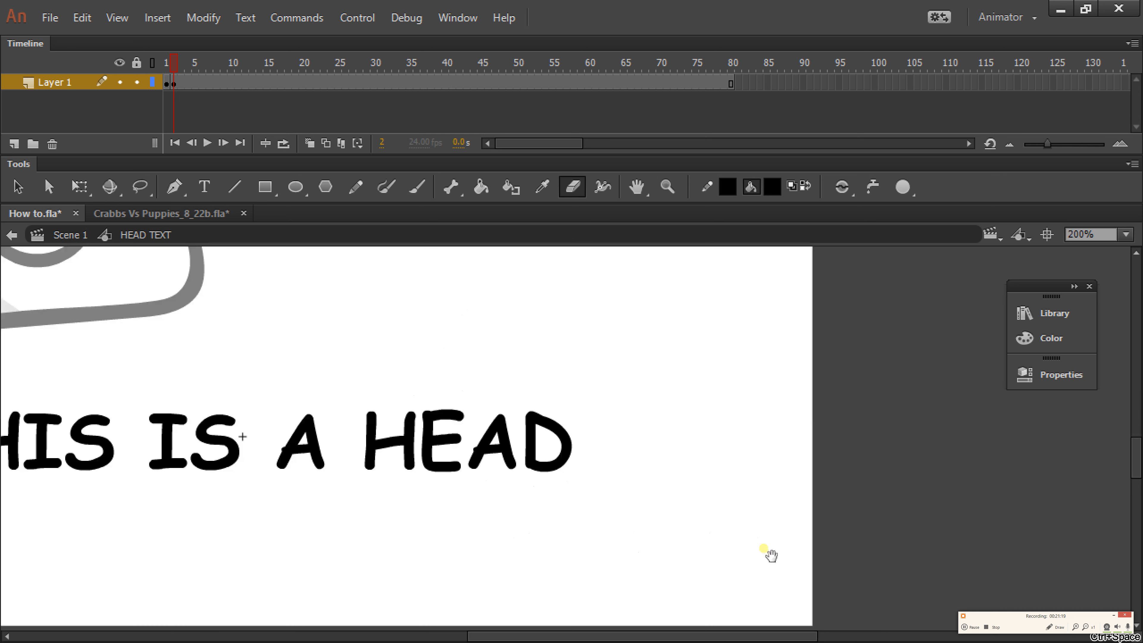
pyautogui.moveTo(548, 500)
pyautogui.mouseDown()
pyautogui.moveTo(684, 523)
pyautogui.moveTo(768, 518)
pyautogui.mouseUp()
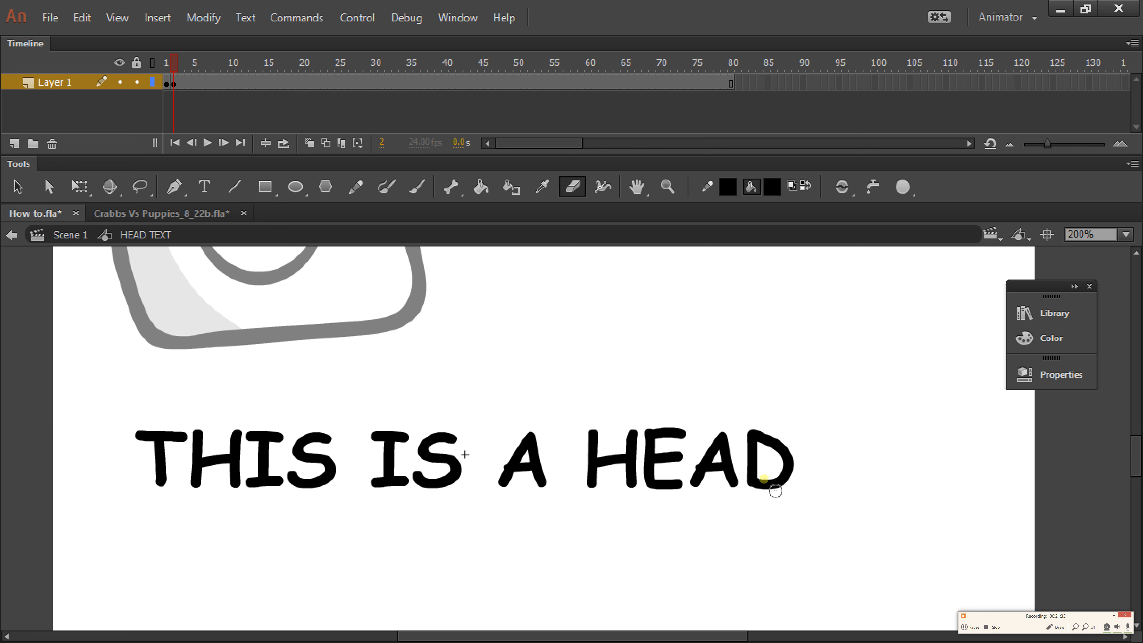
pyautogui.moveTo(774, 490)
pyautogui.mouseDown()
pyautogui.moveTo(785, 518)
pyautogui.moveTo(796, 485)
pyautogui.moveTo(762, 454)
pyautogui.moveTo(806, 467)
pyautogui.moveTo(766, 404)
pyautogui.moveTo(768, 477)
pyautogui.moveTo(753, 441)
pyautogui.moveTo(766, 508)
pyautogui.moveTo(766, 421)
pyautogui.moveTo(775, 454)
pyautogui.moveTo(762, 439)
pyautogui.mouseUp()
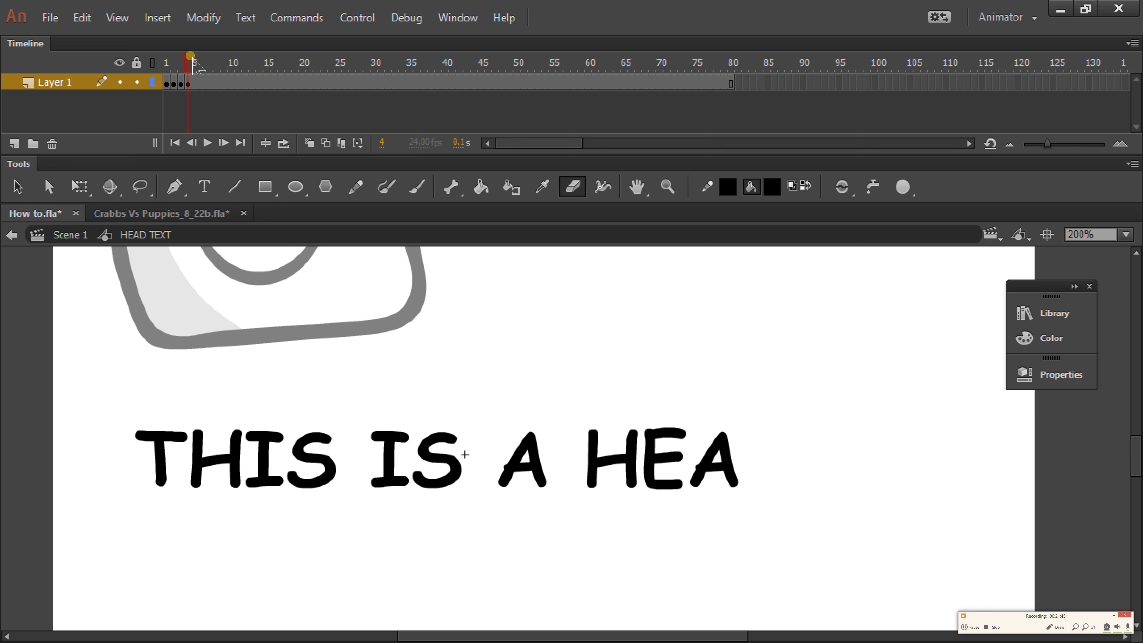
pyautogui.moveTo(192, 63)
pyautogui.mouseDown()
pyautogui.moveTo(169, 68)
pyautogui.moveTo(201, 91)
pyautogui.moveTo(166, 67)
pyautogui.mouseUp()
pyautogui.hotkey('shift', 'F6')
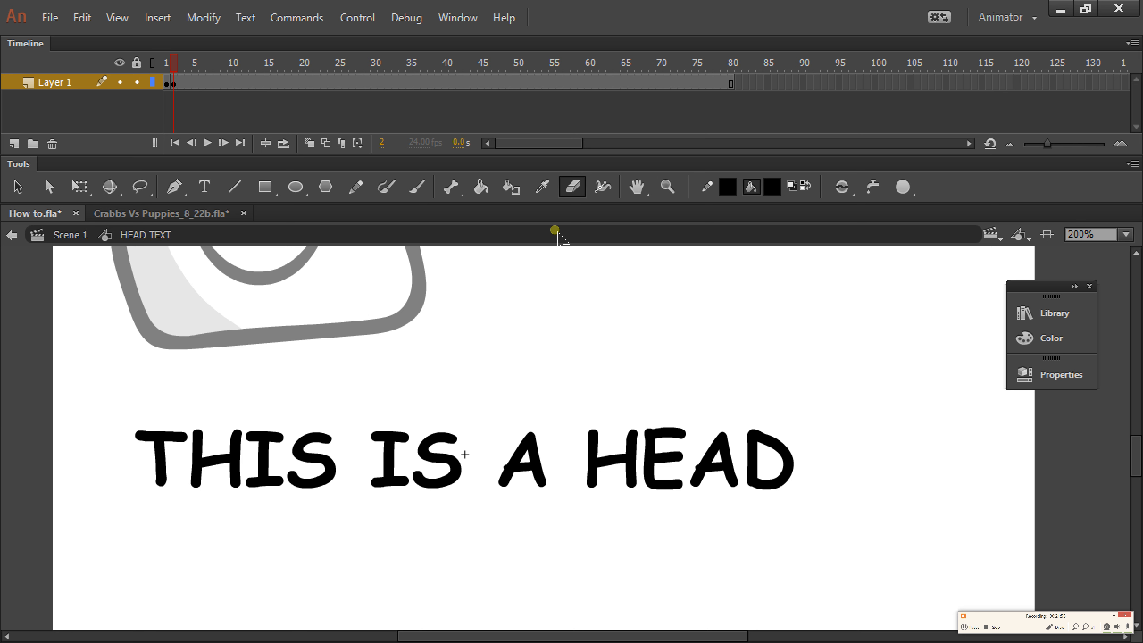
# Erase the D piece by piece again across keyframes at frames 2 to 4, undoing misplaced strokes
pyautogui.moveTo(777, 497); pyautogui.dragTo(768, 478)
pyautogui.hotkey('ctrl', 'z')
pyautogui.moveTo(783, 476)
pyautogui.mouseDown()
pyautogui.moveTo(802, 475)
pyautogui.moveTo(779, 492)
pyautogui.moveTo(791, 465)
pyautogui.moveTo(847, 441)
pyautogui.moveTo(858, 451)
pyautogui.moveTo(780, 441)
pyautogui.moveTo(830, 459)
pyautogui.moveTo(840, 478)
pyautogui.moveTo(798, 480)
pyautogui.moveTo(805, 466)
pyautogui.moveTo(789, 471)
pyautogui.moveTo(767, 444)
pyautogui.moveTo(774, 429)
pyautogui.moveTo(756, 448)
pyautogui.moveTo(752, 440)
pyautogui.moveTo(820, 478)
pyautogui.moveTo(801, 454)
pyautogui.moveTo(788, 492)
pyautogui.mouseUp()
pyautogui.press('F6')
pyautogui.hotkey('ctrl', 'z')
pyautogui.moveTo(800, 447)
pyautogui.mouseDown()
pyautogui.moveTo(785, 467)
pyautogui.moveTo(773, 452)
pyautogui.moveTo(780, 434)
pyautogui.mouseUp()
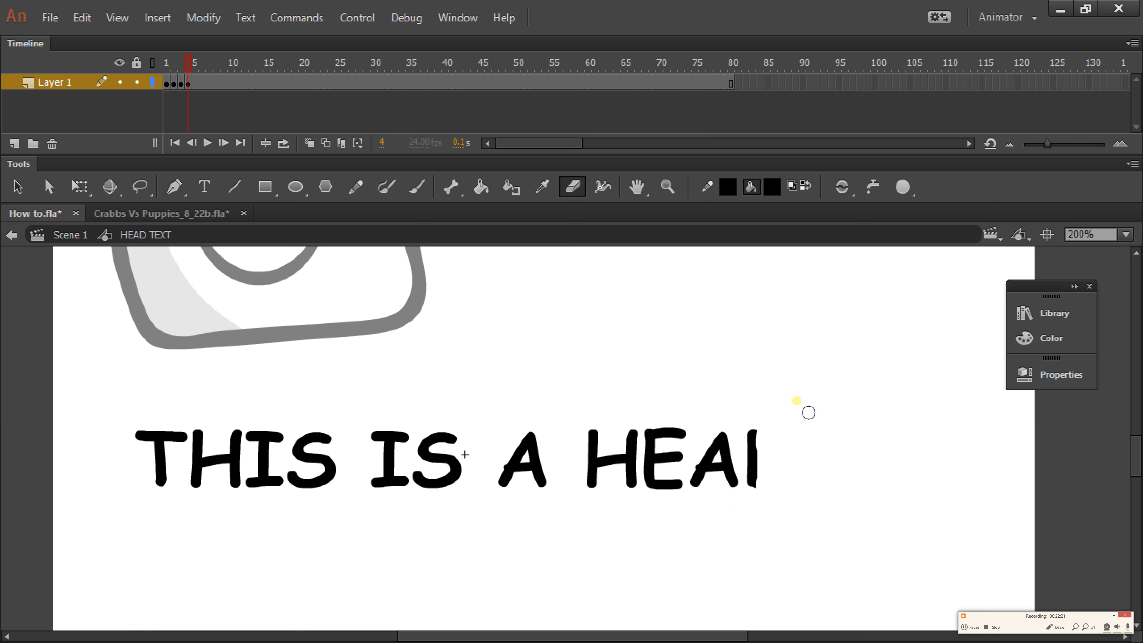
pyautogui.moveTo(765, 433); pyautogui.dragTo(762, 492)
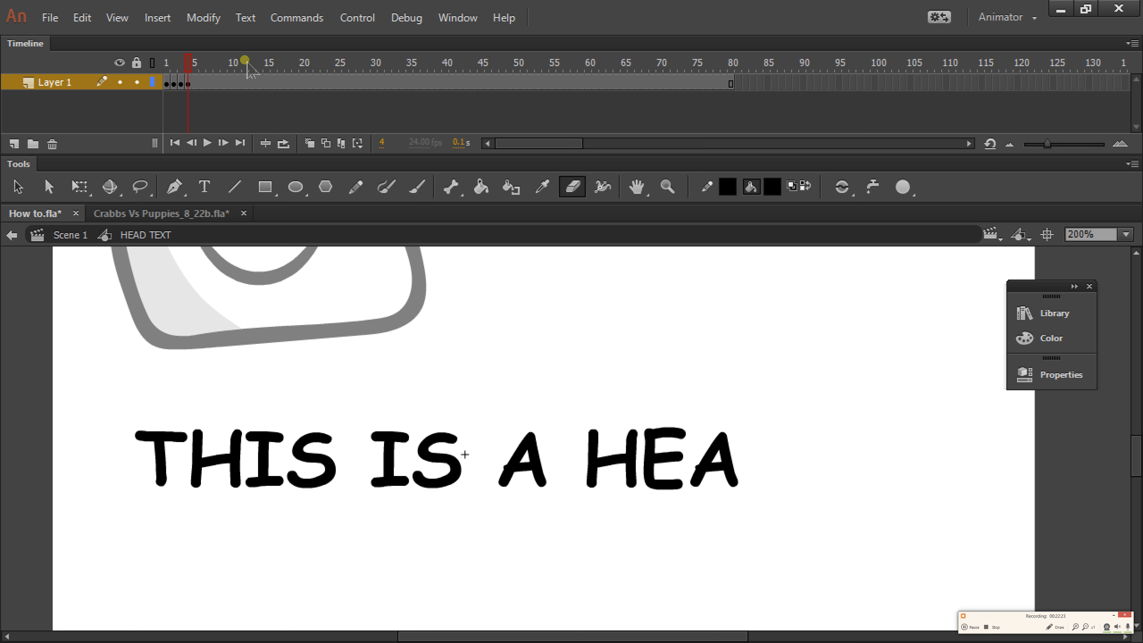
# Scrub back to frame 1 and clear the keyframes that follow it
pyautogui.click(181, 63)
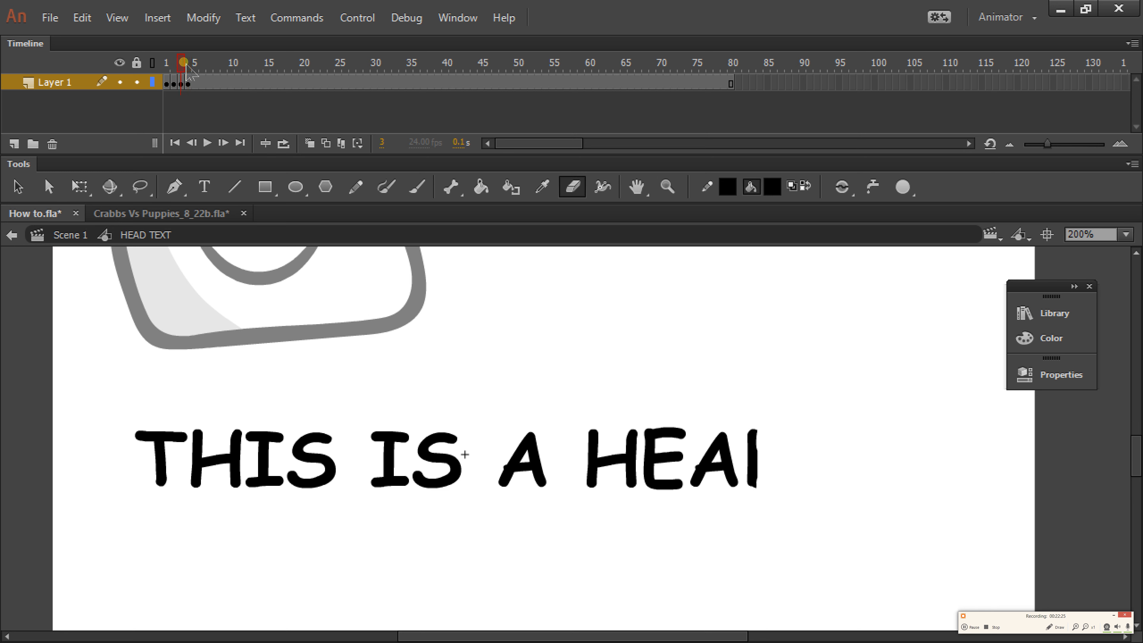
pyautogui.moveTo(182, 66); pyautogui.dragTo(167, 66)
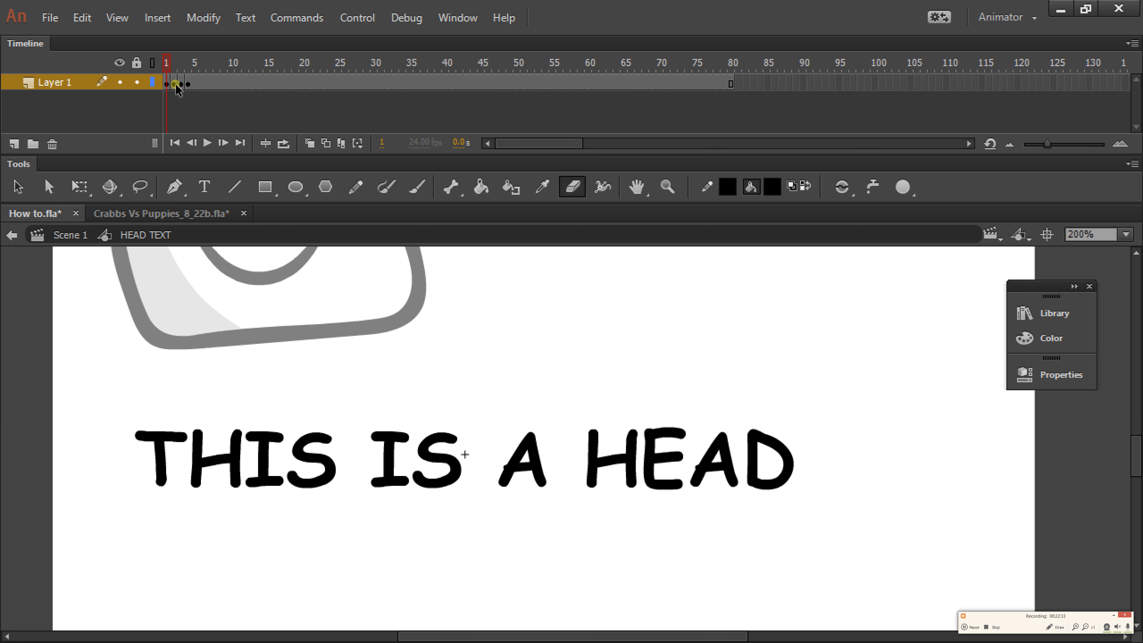
pyautogui.moveTo(177, 89); pyautogui.dragTo(229, 91)
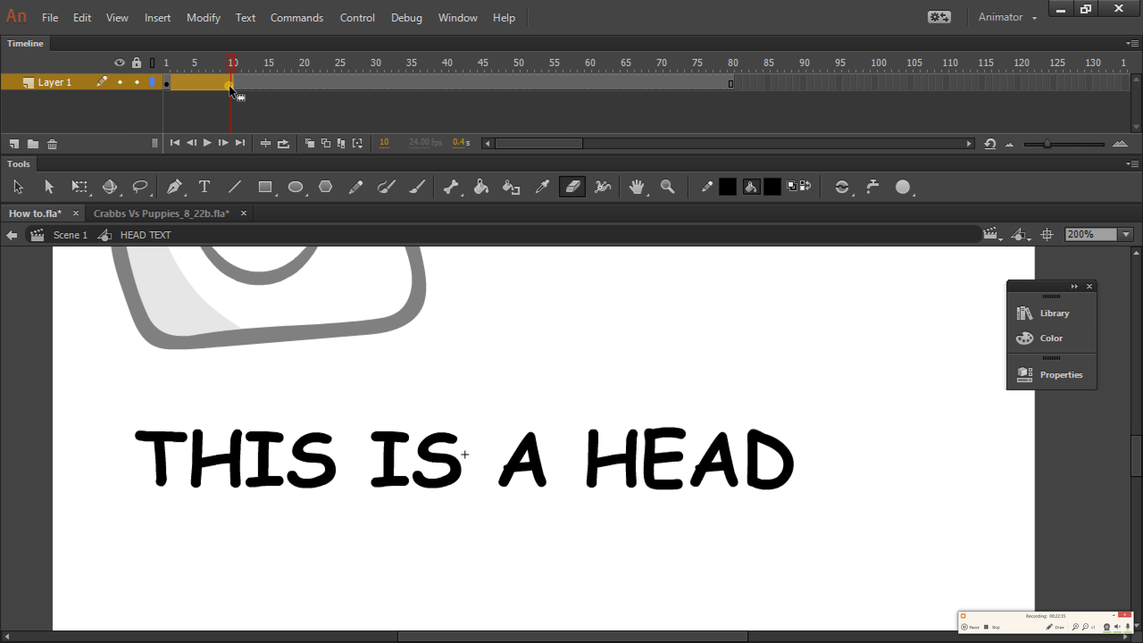
# Using the Eraser's Faucet mode, delete the D in a new keyframe at frame 2 and the last A in a new keyframe at frame 3
pyautogui.click(166, 83)
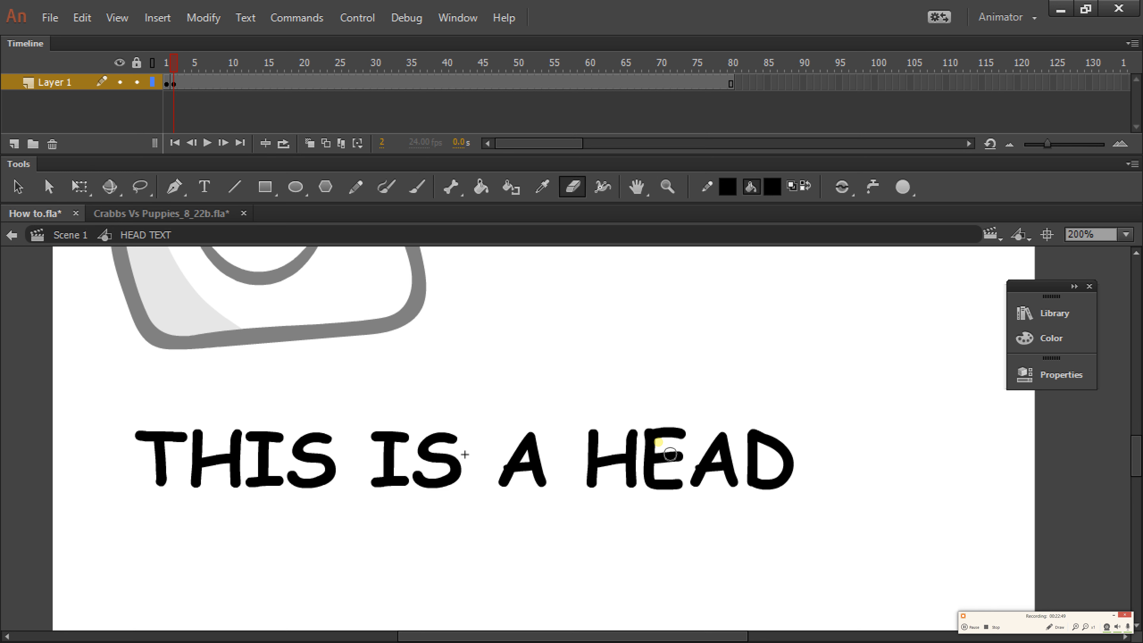
pyautogui.click(878, 188)
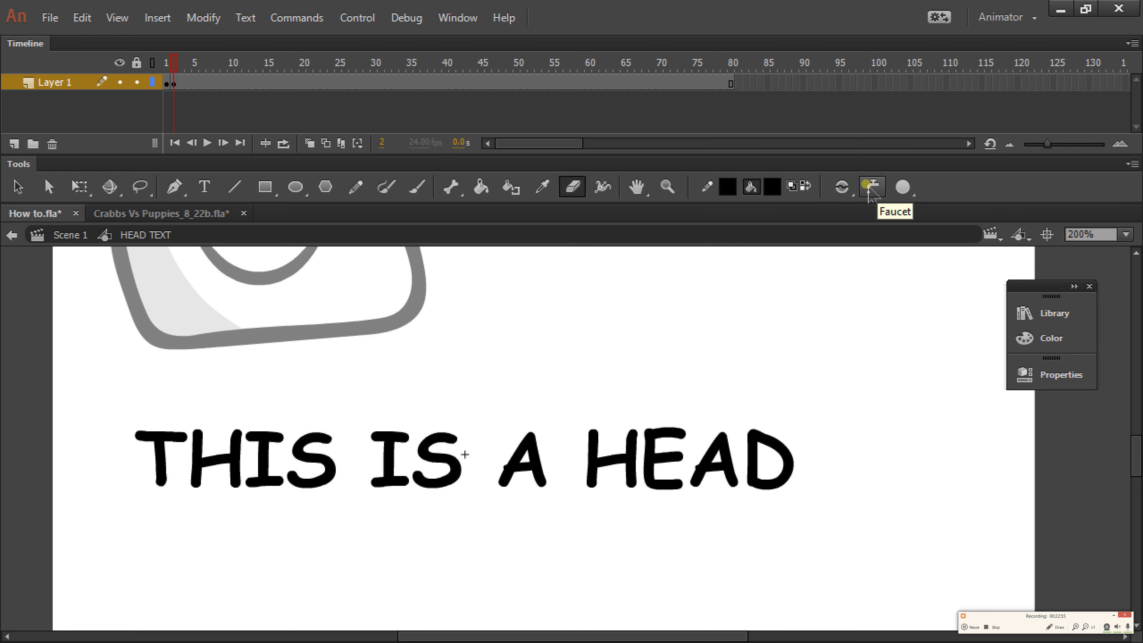
pyautogui.click(759, 438)
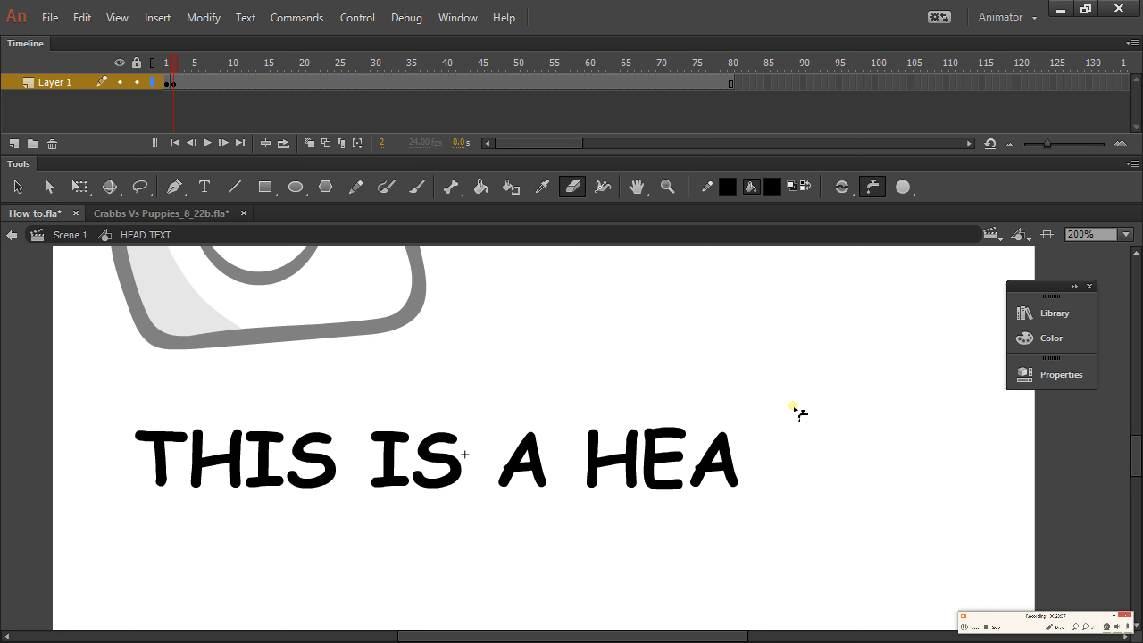
pyautogui.press('F6')
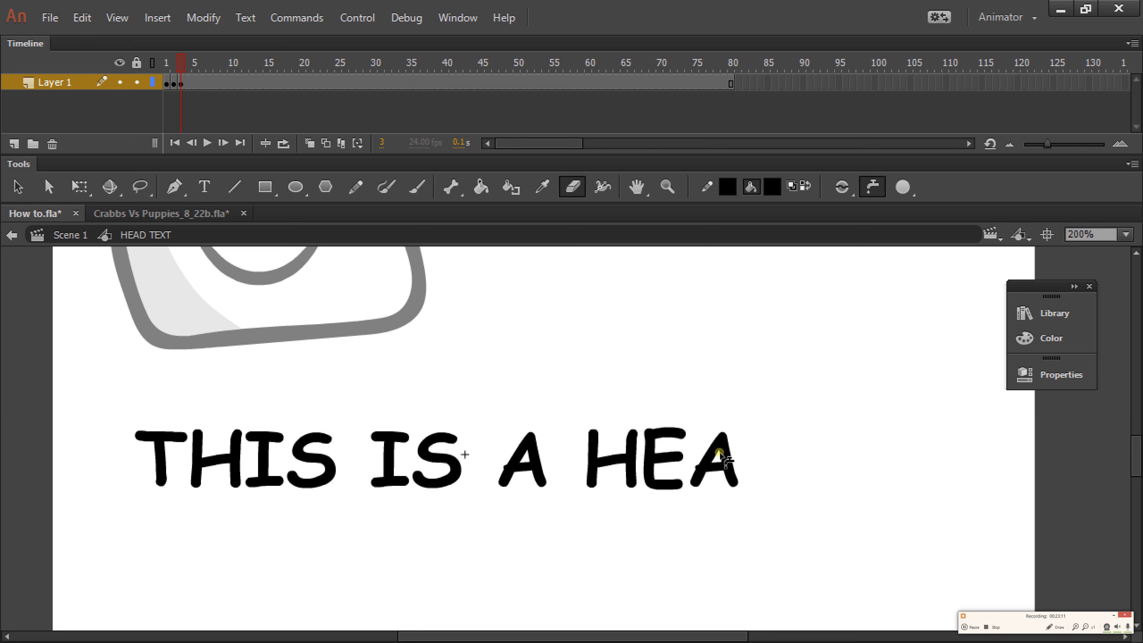
pyautogui.press('F6')
pyautogui.click(733, 462)
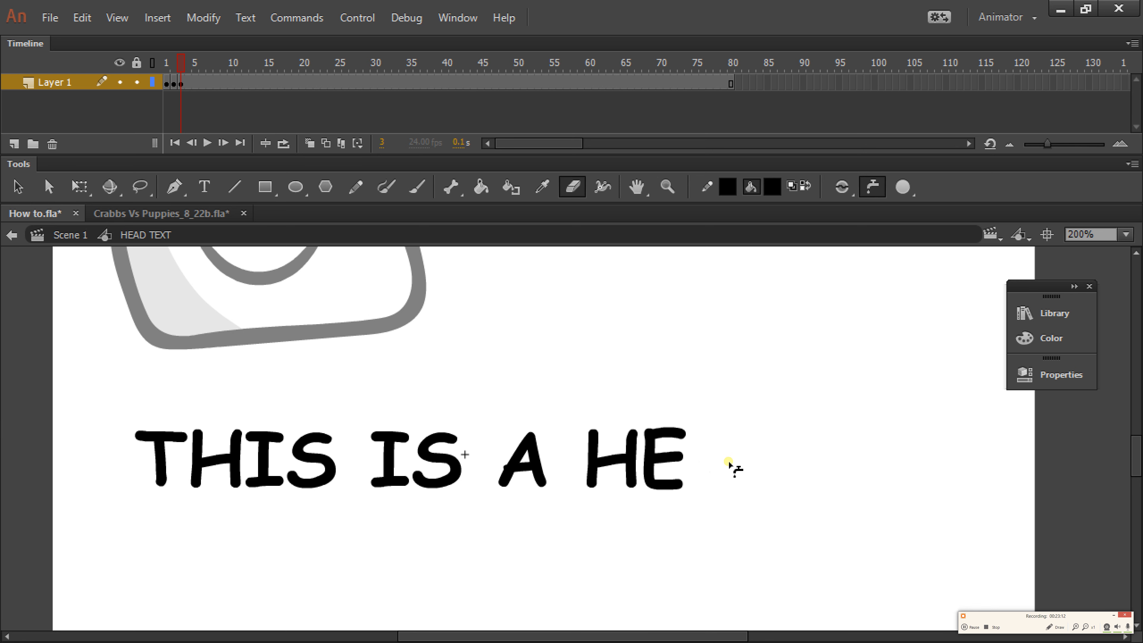
# Continue deleting the caption's letters E, H, A, S and I from right to left, one per new keyframe at frames 4 to 8
pyautogui.press('F6')
pyautogui.click(654, 434)
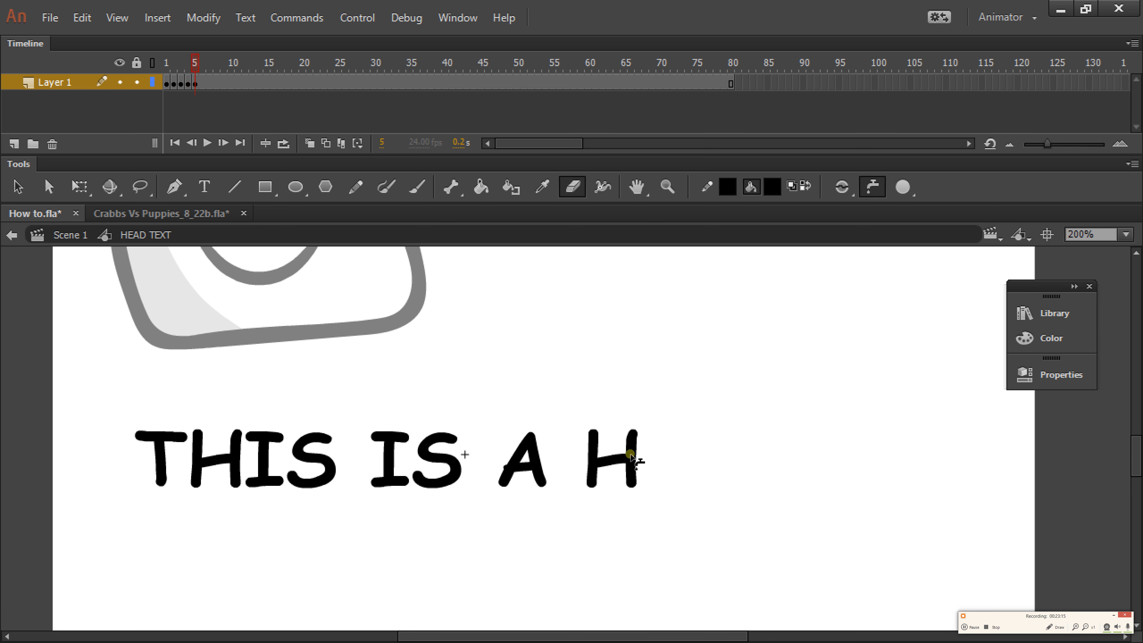
pyautogui.click(631, 458)
pyautogui.press('F6')
pyautogui.click(533, 450)
pyautogui.press('F6')
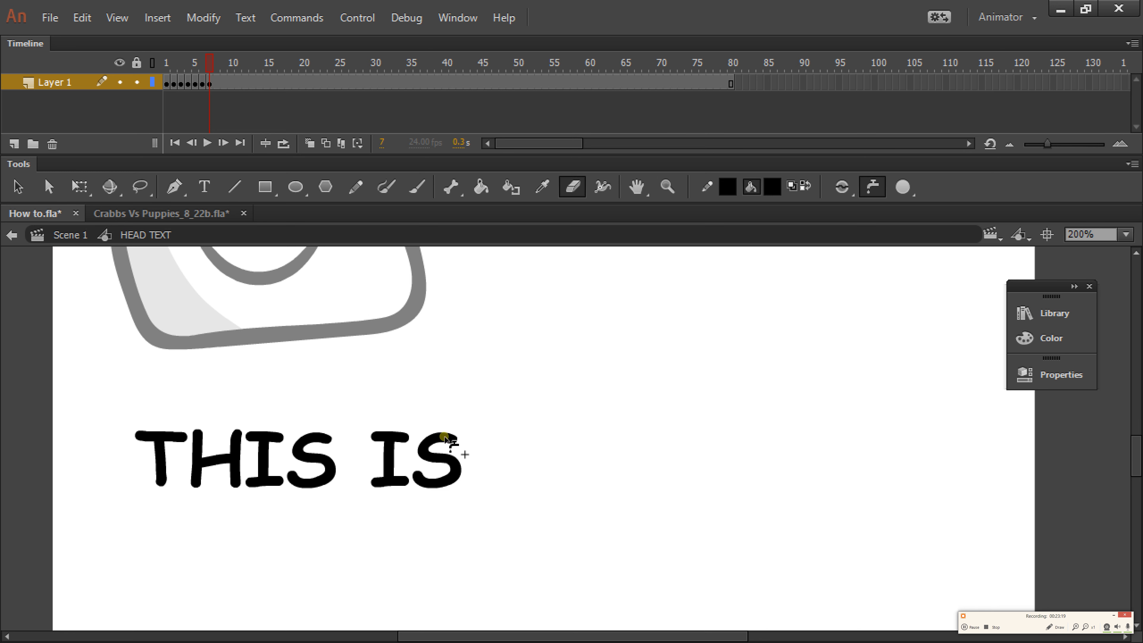
pyautogui.click(441, 435)
pyautogui.press('F6')
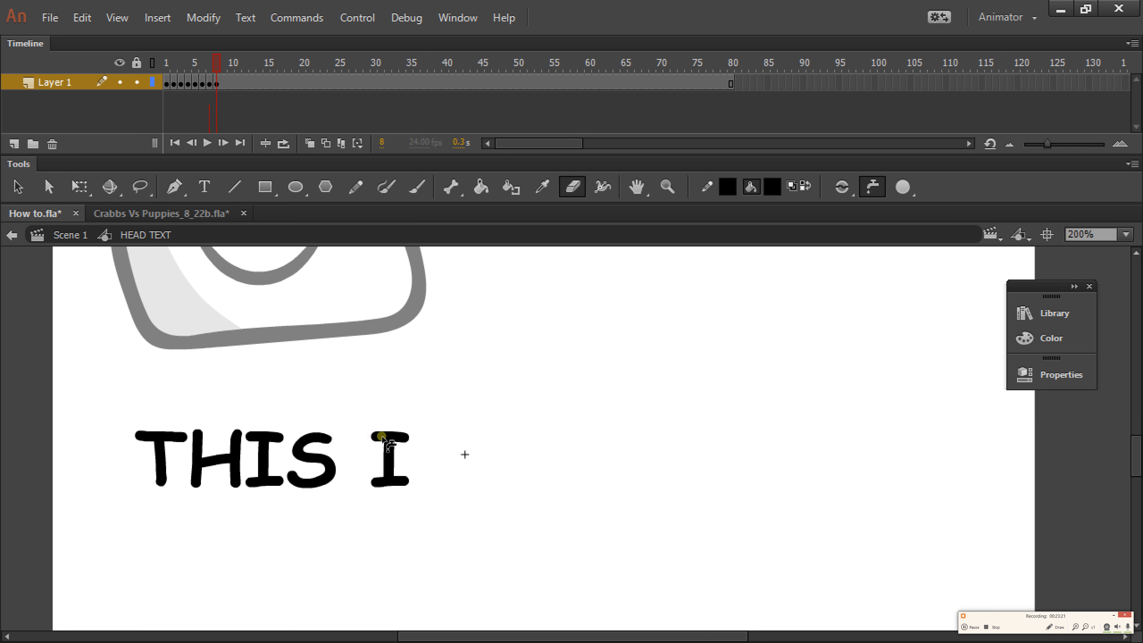
pyautogui.click(396, 454)
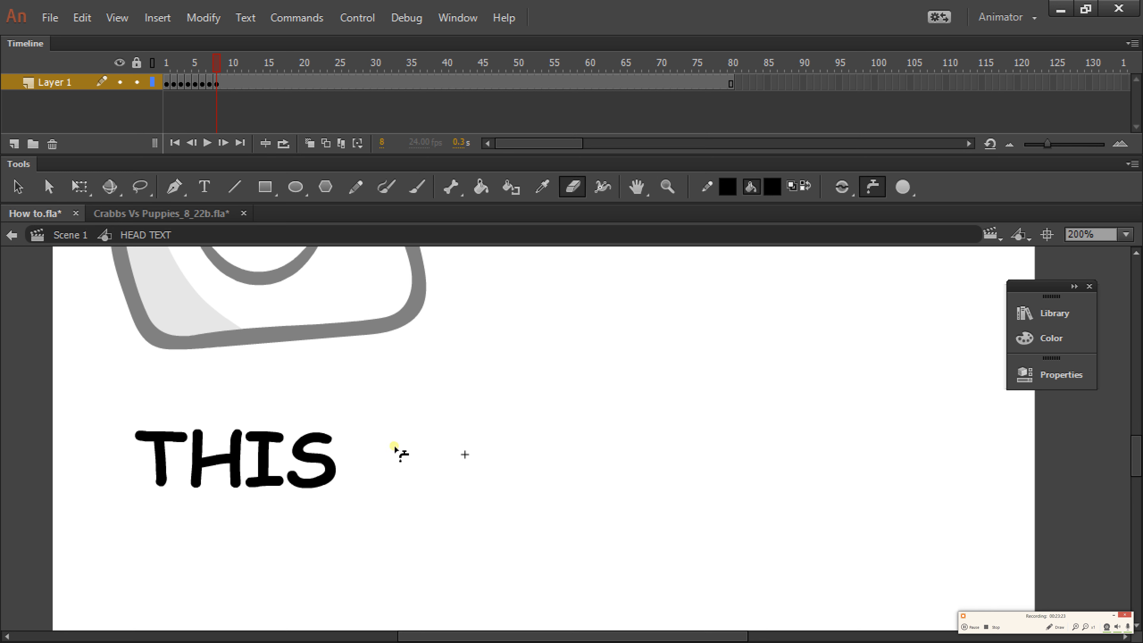
# Delete the letters of THIS from last to first, one per new keyframe at frames 9 to 12
pyautogui.press('F6')
pyautogui.click(300, 450)
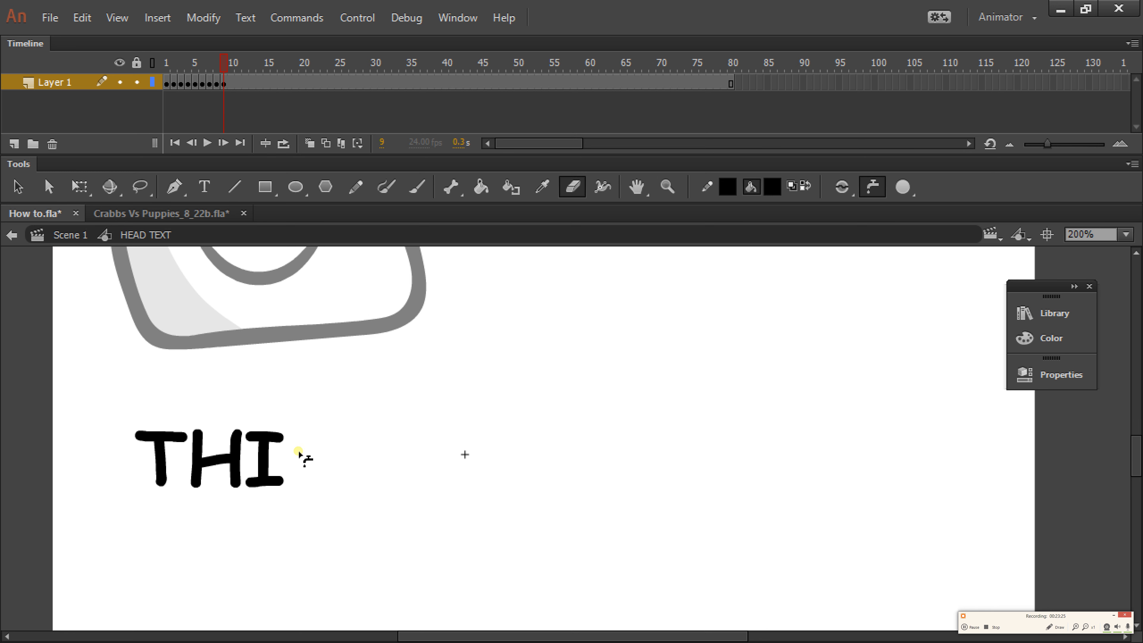
pyautogui.press('F6')
pyautogui.click(269, 436)
pyautogui.press('F6')
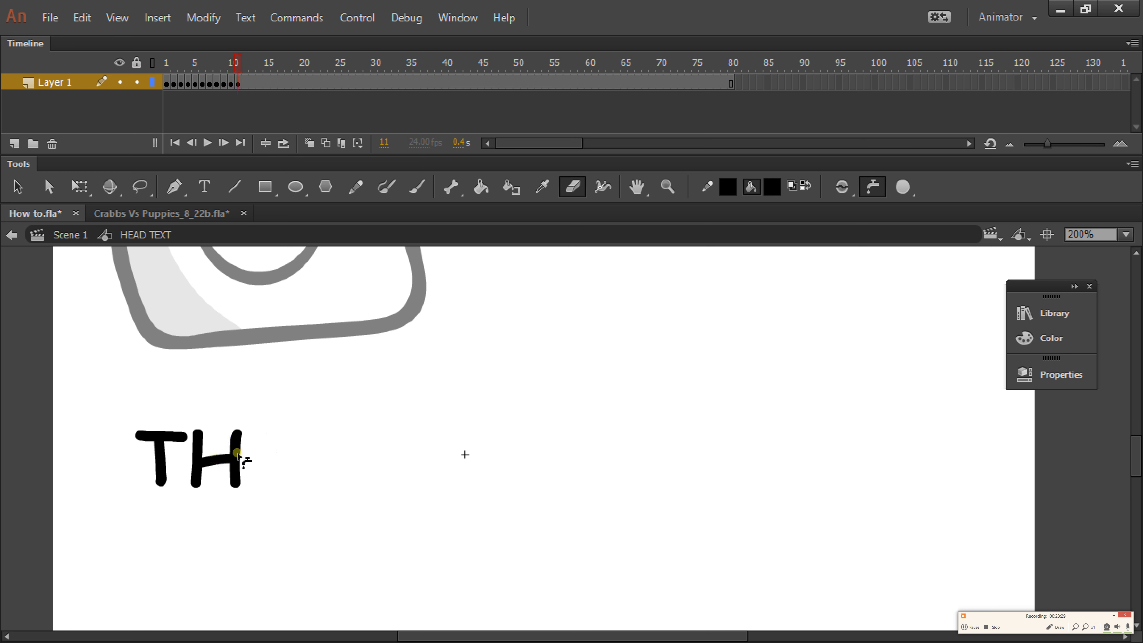
pyautogui.click(237, 450)
pyautogui.press('F6')
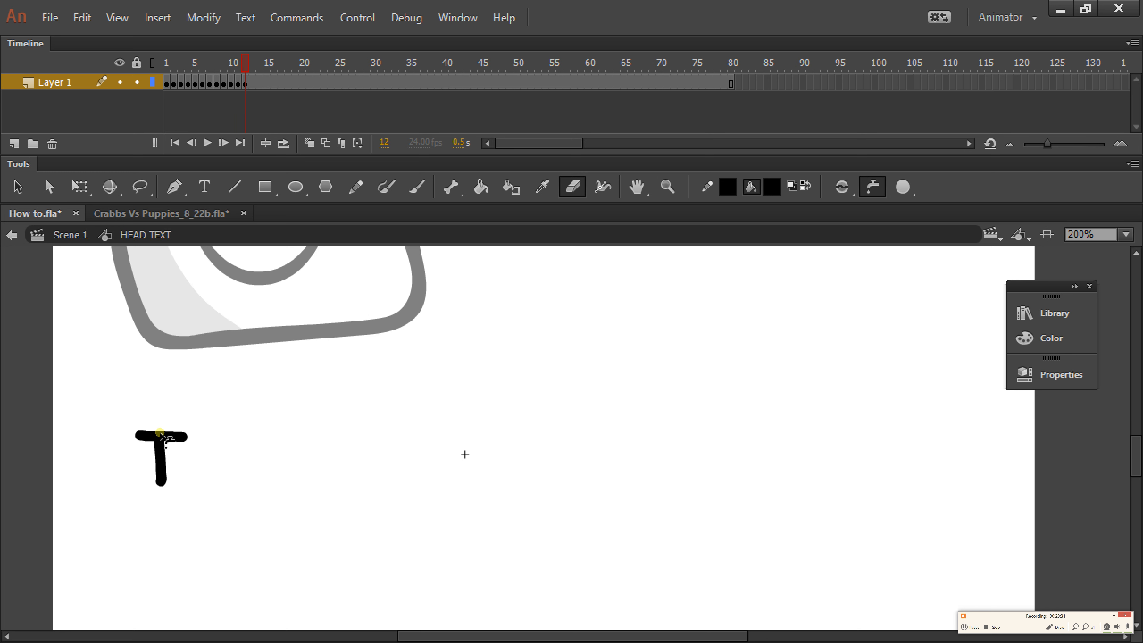
pyautogui.click(158, 437)
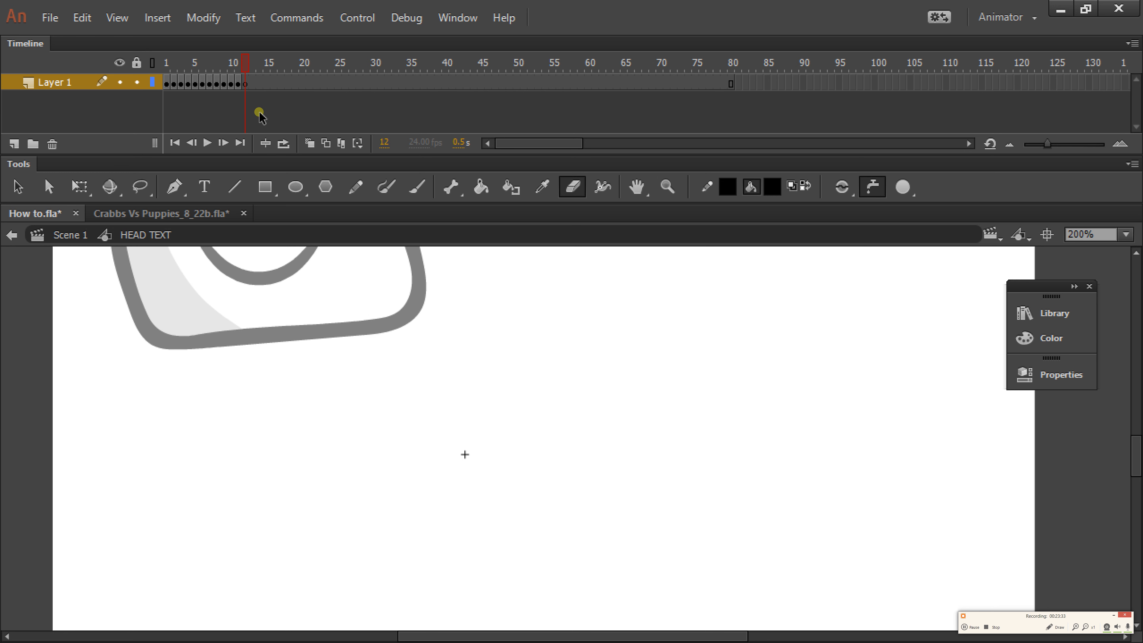
# Add a blank keyframe at frame 13 of Layer 1, right after the emptied caption keyframe
pyautogui.moveTo(248, 65); pyautogui.dragTo(237, 88)
pyautogui.click(252, 84)
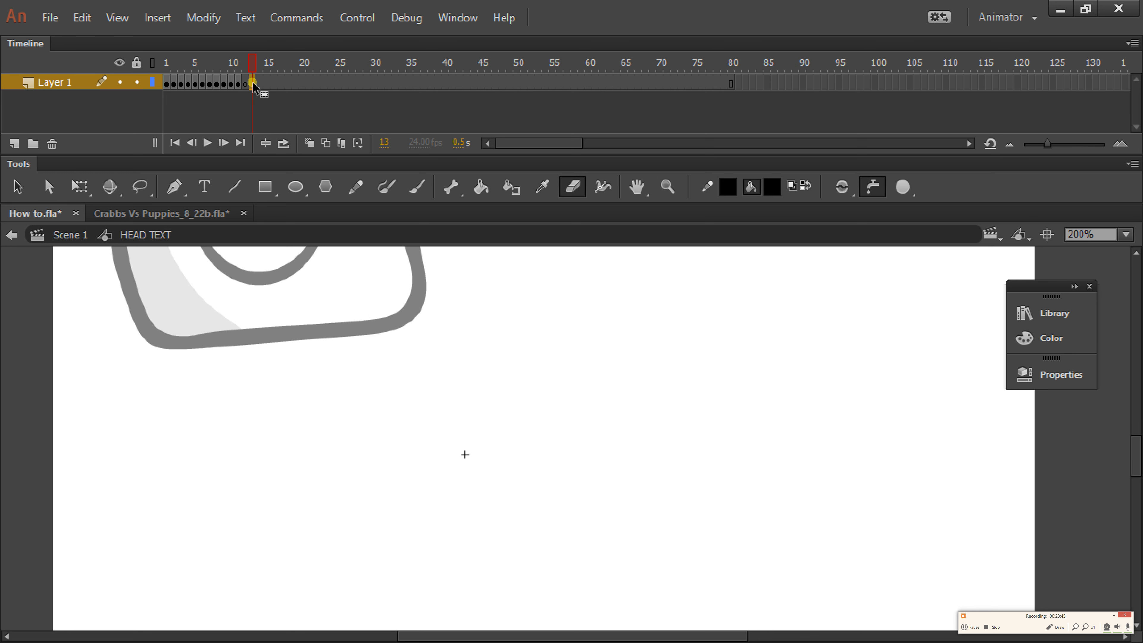
pyautogui.moveTo(252, 84)
pyautogui.mouseDown()
pyautogui.moveTo(258, 91)
pyautogui.moveTo(256, 83)
pyautogui.mouseUp()
pyautogui.click(254, 70)
# Select frames 1 to 12 of Layer 1 and apply Reverse Frames so the caption builds up letter by letter
pyautogui.moveTo(247, 95); pyautogui.dragTo(167, 94)
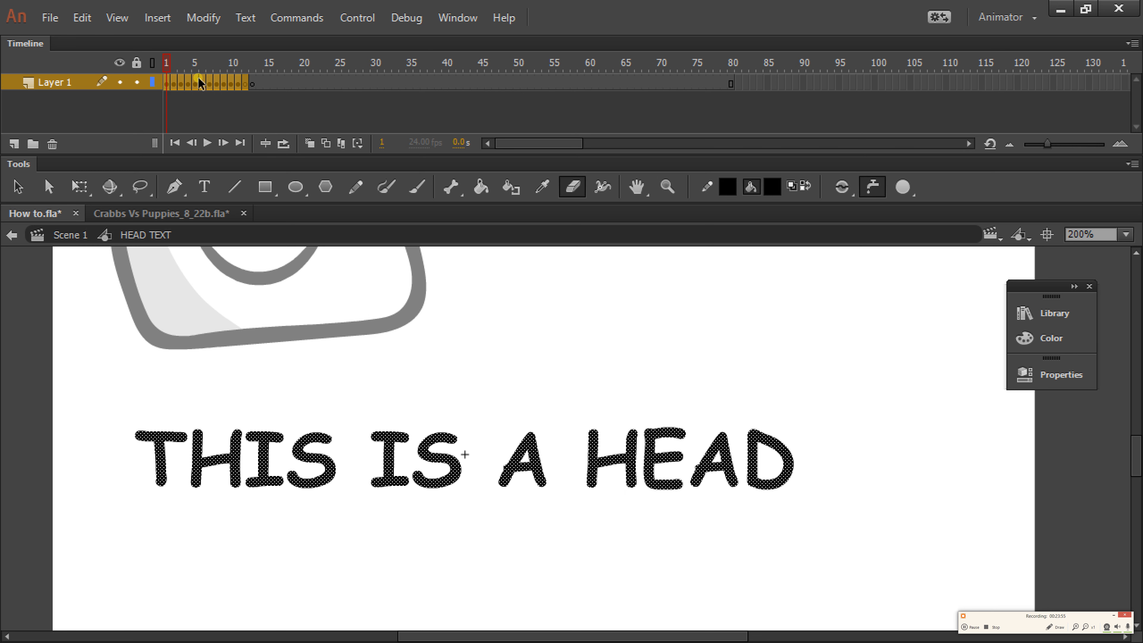
pyautogui.click(203, 22)
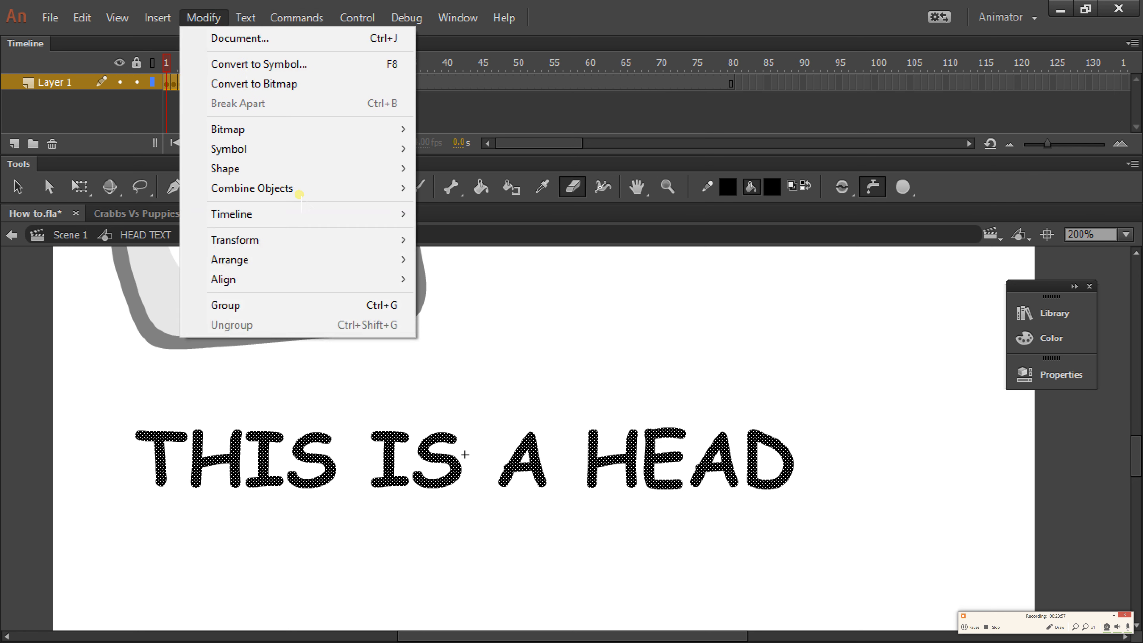
pyautogui.moveTo(288, 216)
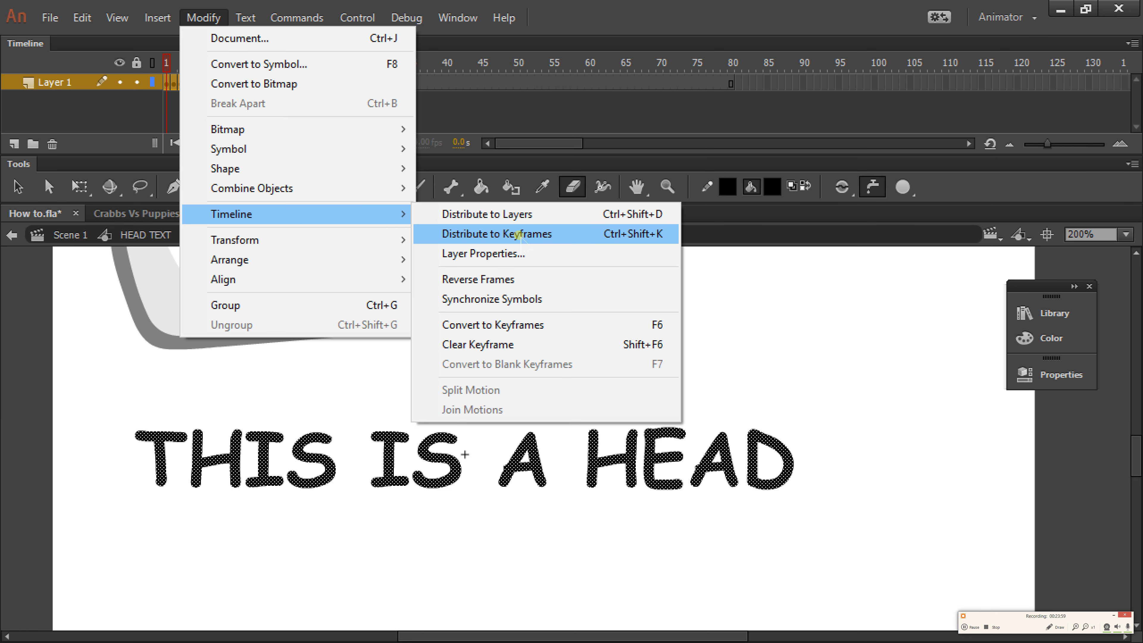
pyautogui.click(522, 279)
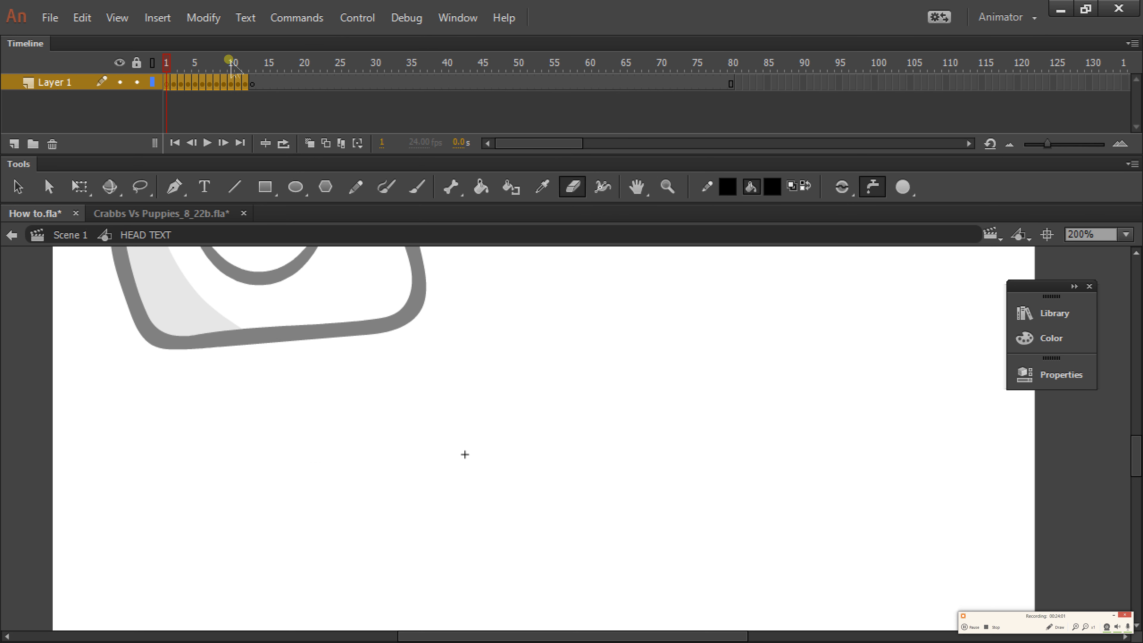
# Play the reversed caption, clear the blank keyframe at frame 13 so the full text holds, and play it again
pyautogui.moveTo(231, 62); pyautogui.dragTo(167, 65)
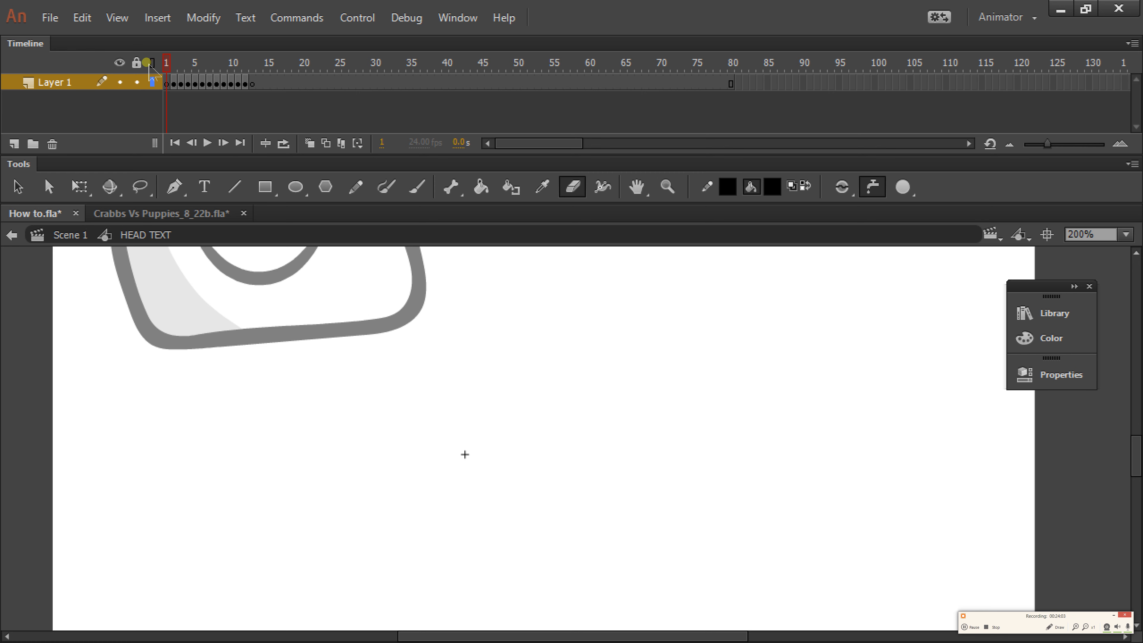
pyautogui.press('Return')
pyautogui.moveTo(237, 65); pyautogui.dragTo(327, 95)
pyautogui.hotkey('shift', 'F6')
pyautogui.click(257, 67)
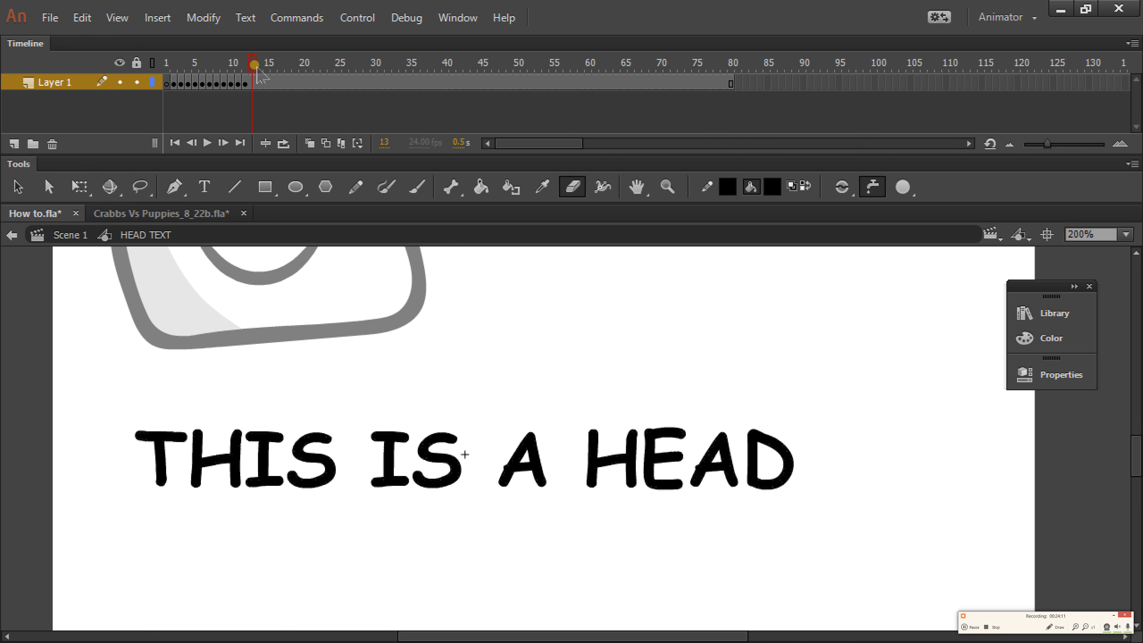
pyautogui.press('Return')
pyautogui.moveTo(536, 68); pyautogui.dragTo(430, 72)
# Return to Scene 1, rewind to frame 1 and play the whole scene
pyautogui.click(70, 234)
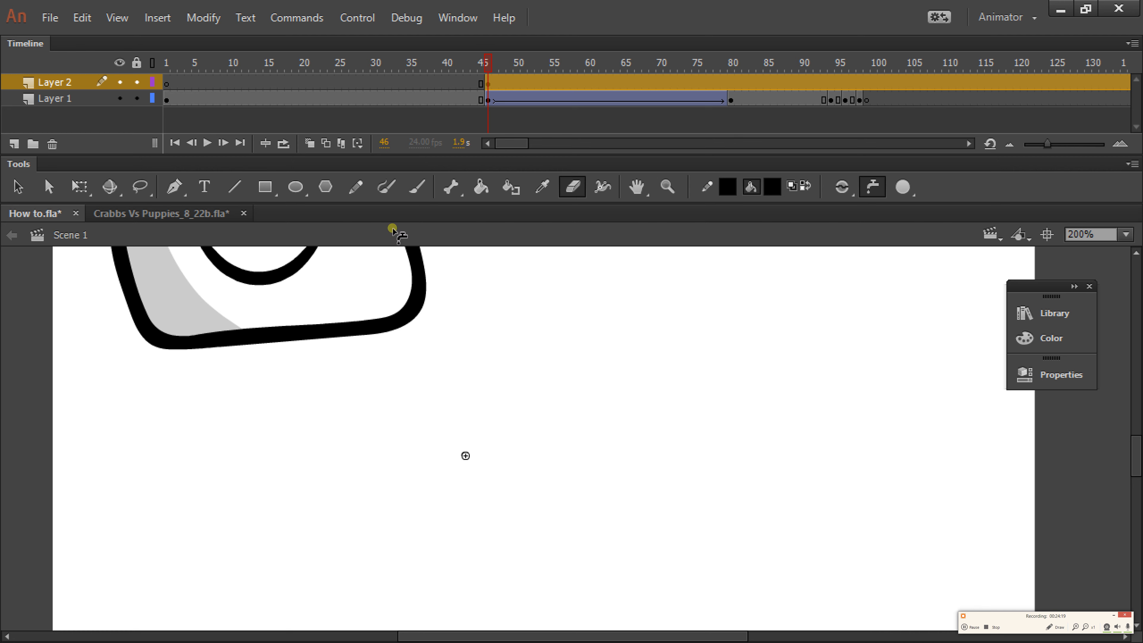
pyautogui.keyDown('ctrl'); pyautogui.keyDown('alt'); pyautogui.click(743, 412); pyautogui.keyUp('alt'); pyautogui.keyUp('ctrl')
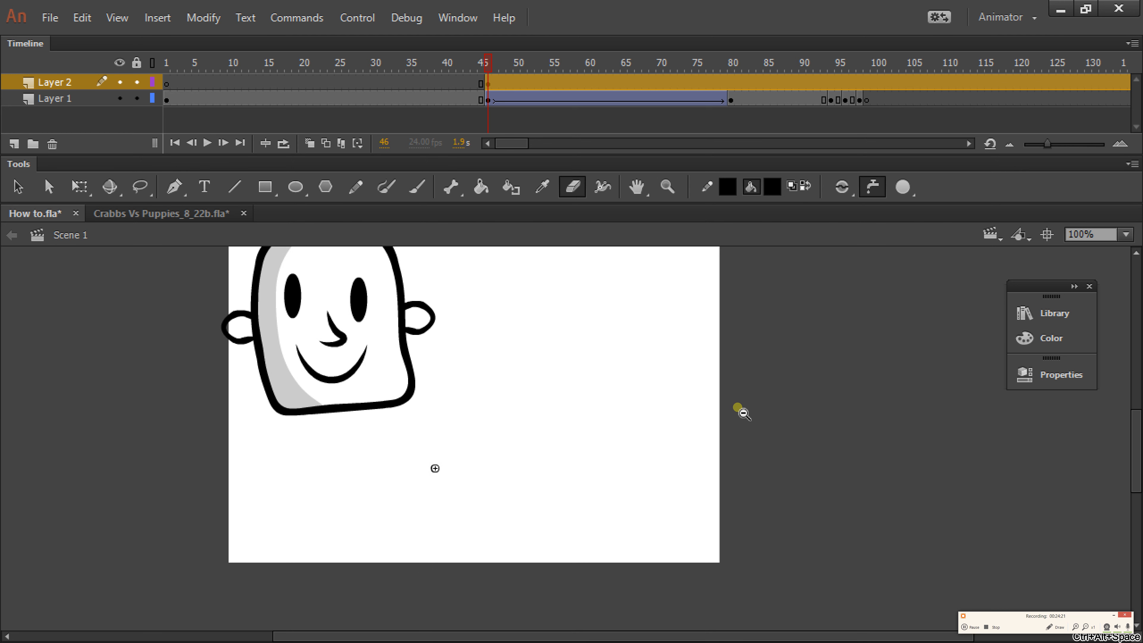
pyautogui.moveTo(676, 401); pyautogui.dragTo(684, 437)
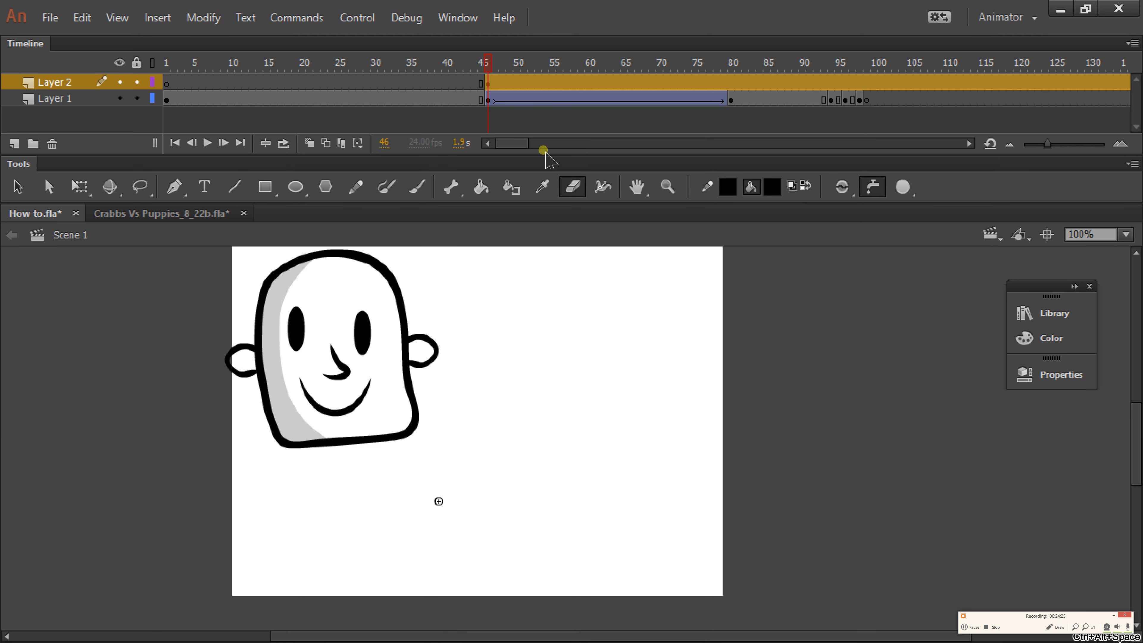
pyautogui.moveTo(480, 70); pyautogui.dragTo(138, 74)
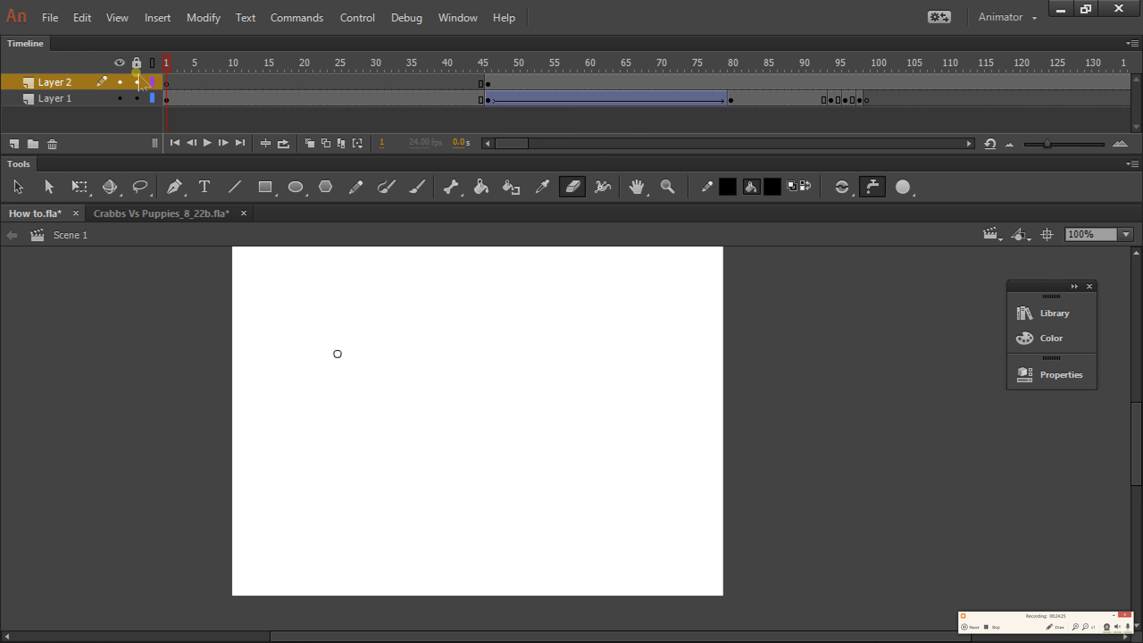
pyautogui.press('Return')
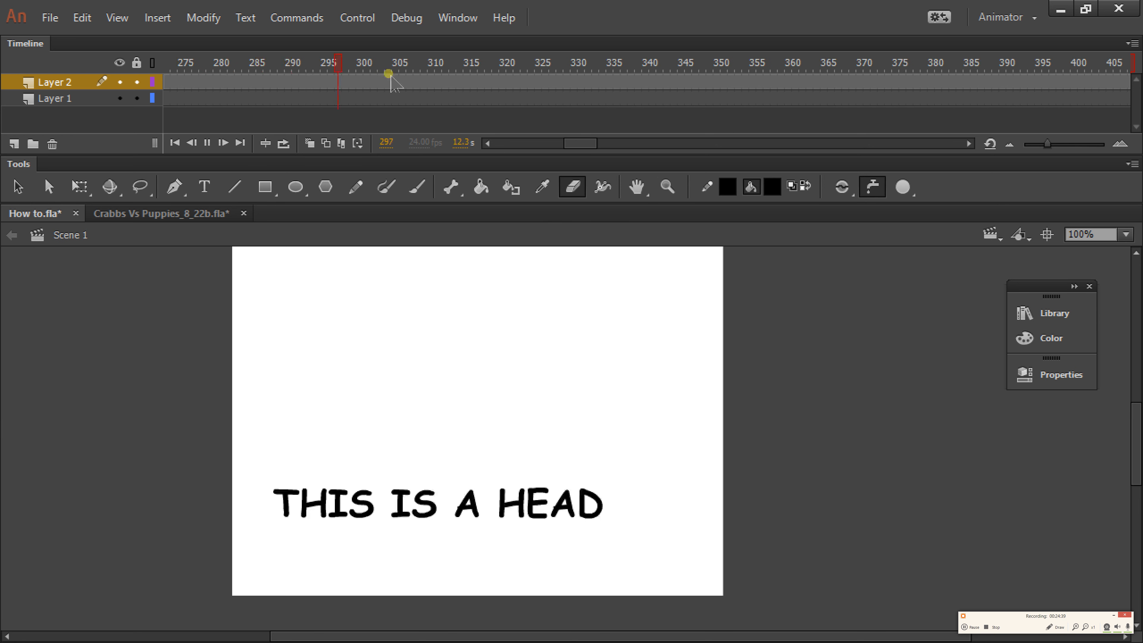
# Stop playback and clear the Layer 1 keyframes between frames 91 and 103 so the head stays on stage
pyautogui.moveTo(366, 64)
pyautogui.mouseDown()
pyautogui.moveTo(389, 65)
pyautogui.moveTo(347, 64)
pyautogui.mouseUp()
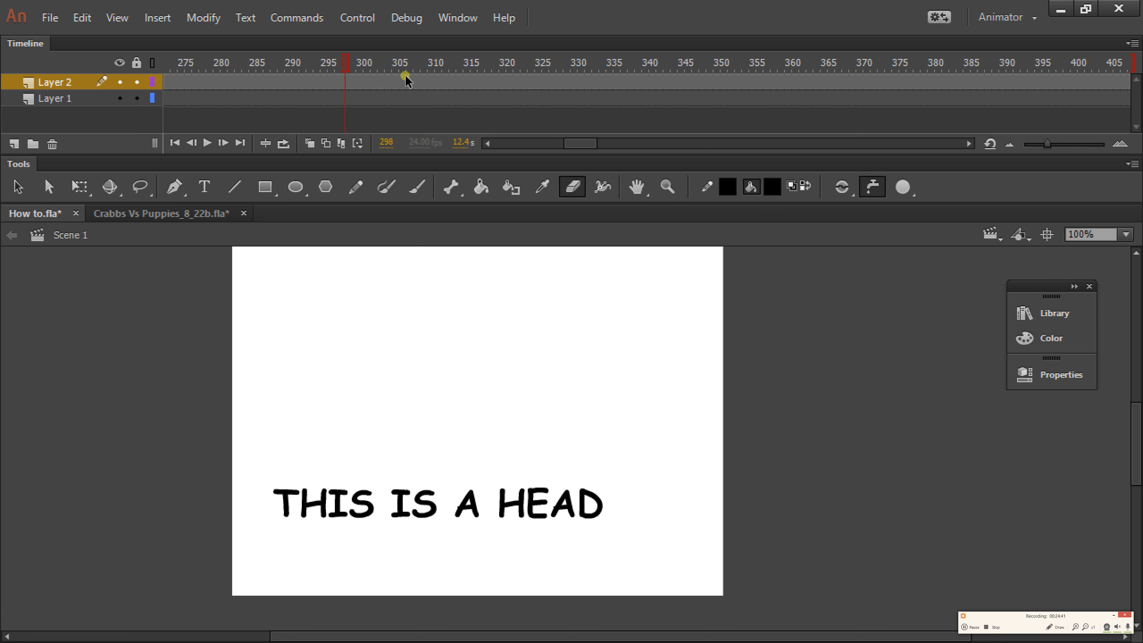
pyautogui.moveTo(582, 143); pyautogui.dragTo(512, 143)
pyautogui.moveTo(445, 64)
pyautogui.mouseDown()
pyautogui.moveTo(164, 64)
pyautogui.moveTo(659, 64)
pyautogui.moveTo(781, 108)
pyautogui.moveTo(870, 118)
pyautogui.moveTo(694, 118)
pyautogui.moveTo(628, 141)
pyautogui.moveTo(457, 115)
pyautogui.moveTo(732, 107)
pyautogui.moveTo(866, 122)
pyautogui.moveTo(682, 115)
pyautogui.moveTo(836, 115)
pyautogui.moveTo(824, 116)
pyautogui.moveTo(894, 103)
pyautogui.mouseUp()
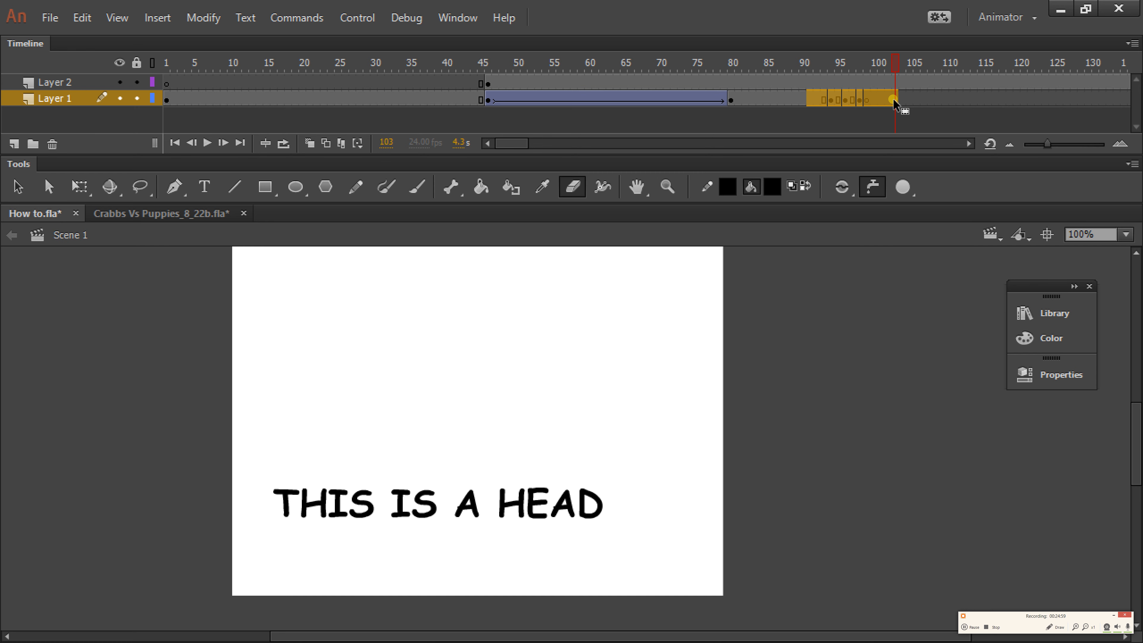
pyautogui.hotkey('shift', 'F6')
pyautogui.moveTo(857, 67); pyautogui.dragTo(773, 72)
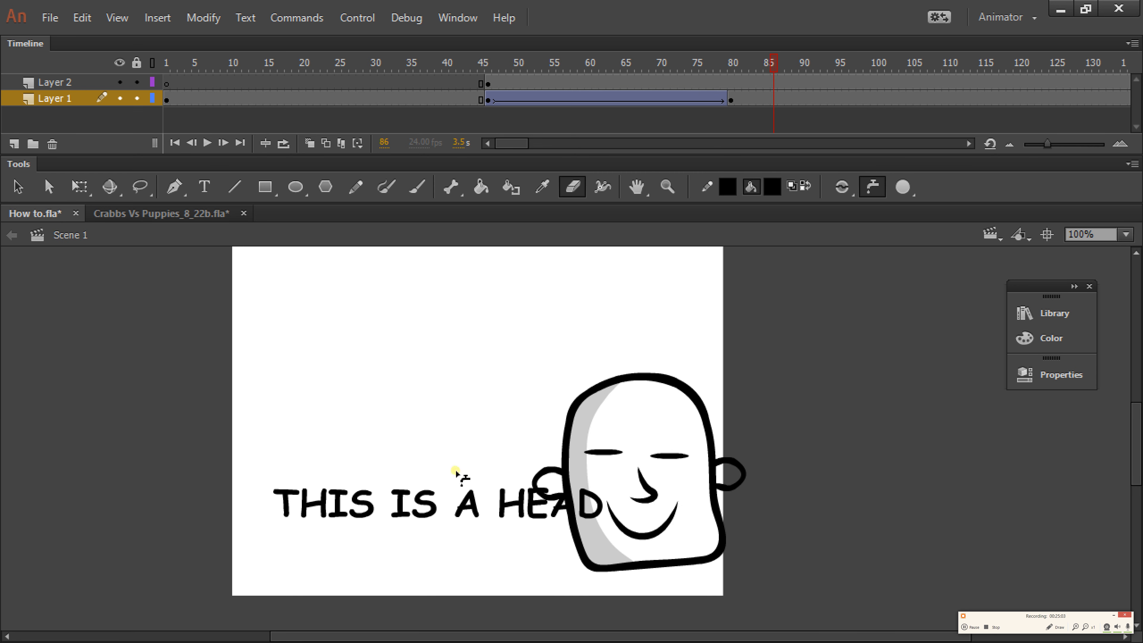
# Move the caption symbol on Layer 2 above the head, near the stage's upper-right corner, checking it against the head's motion
pyautogui.press('v')
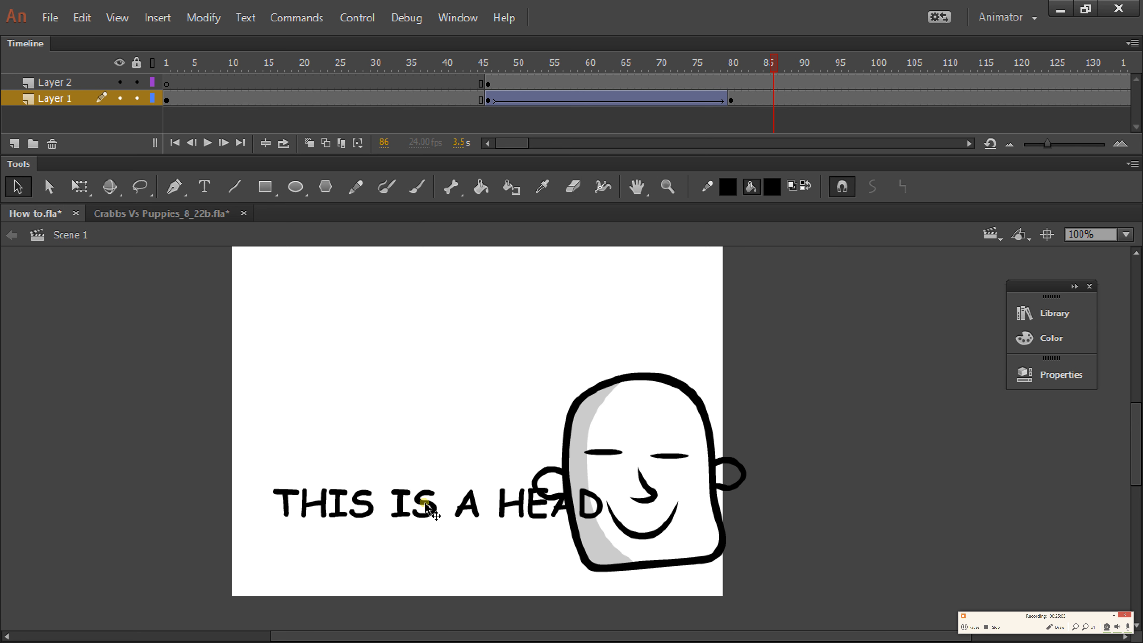
pyautogui.moveTo(437, 507); pyautogui.dragTo(395, 434)
pyautogui.moveTo(526, 77); pyautogui.dragTo(746, 53)
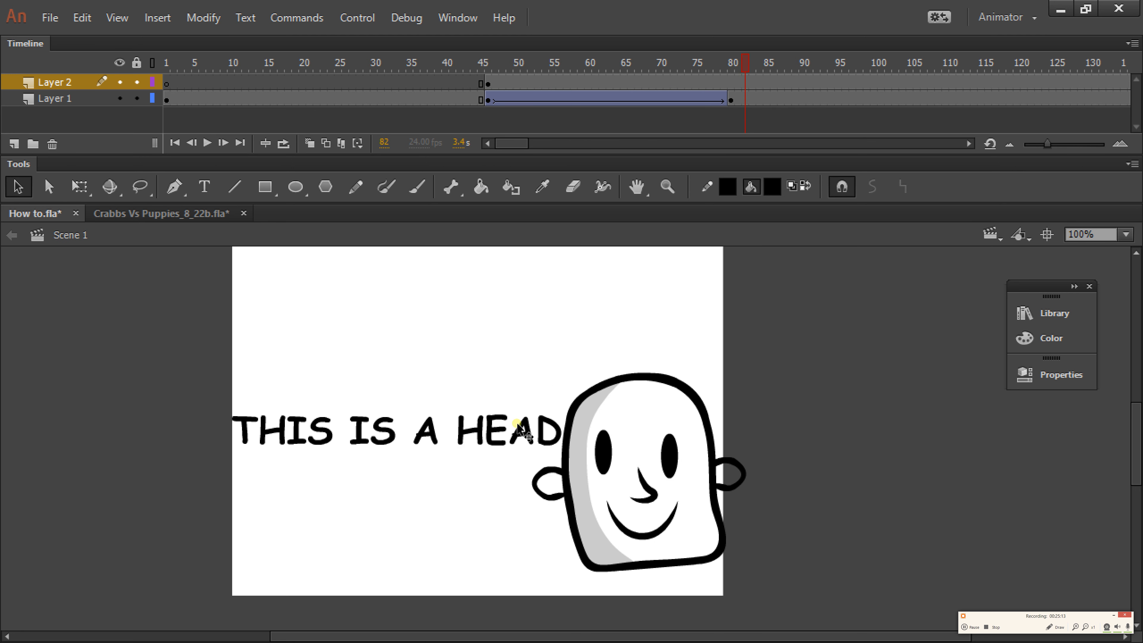
pyautogui.moveTo(503, 422); pyautogui.dragTo(654, 262)
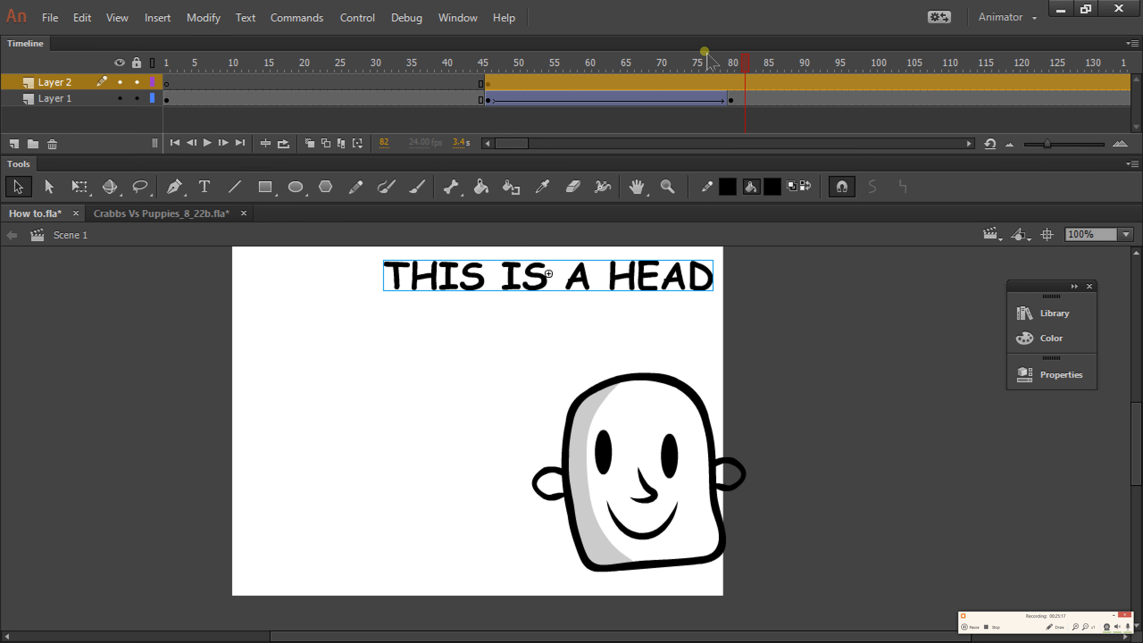
pyautogui.moveTo(681, 64)
pyautogui.mouseDown()
pyautogui.moveTo(477, 65)
pyautogui.moveTo(674, 75)
pyautogui.mouseUp()
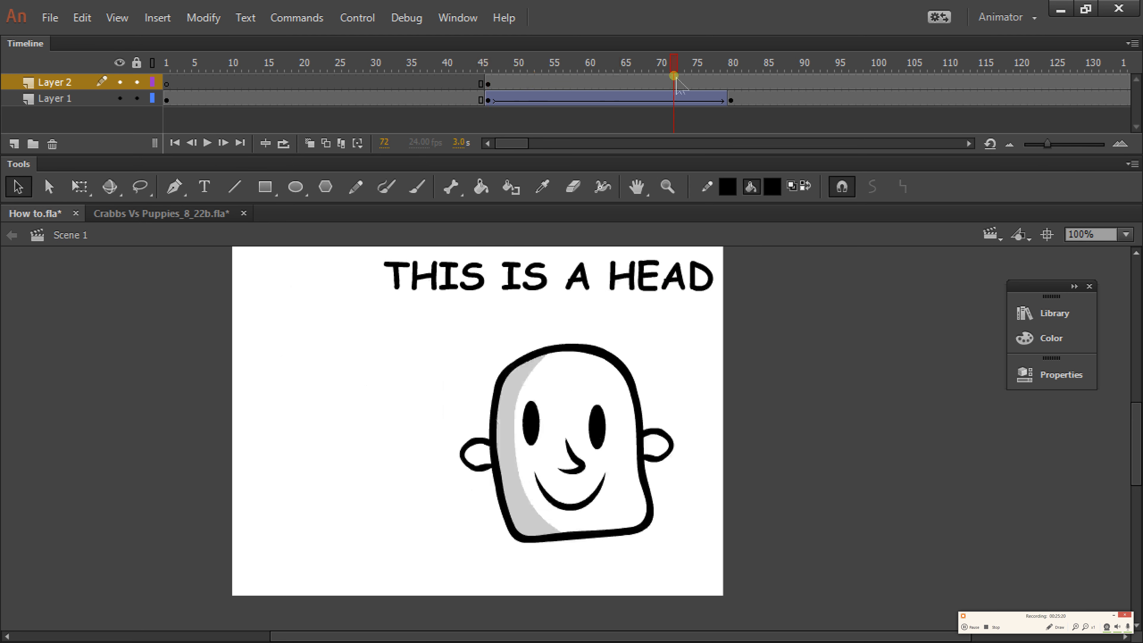
# Scale the caption down to about four fifths of its width with Free Transform, keeping its upper-right corner fixed, and play the scene
pyautogui.click(472, 278)
pyautogui.press('q')
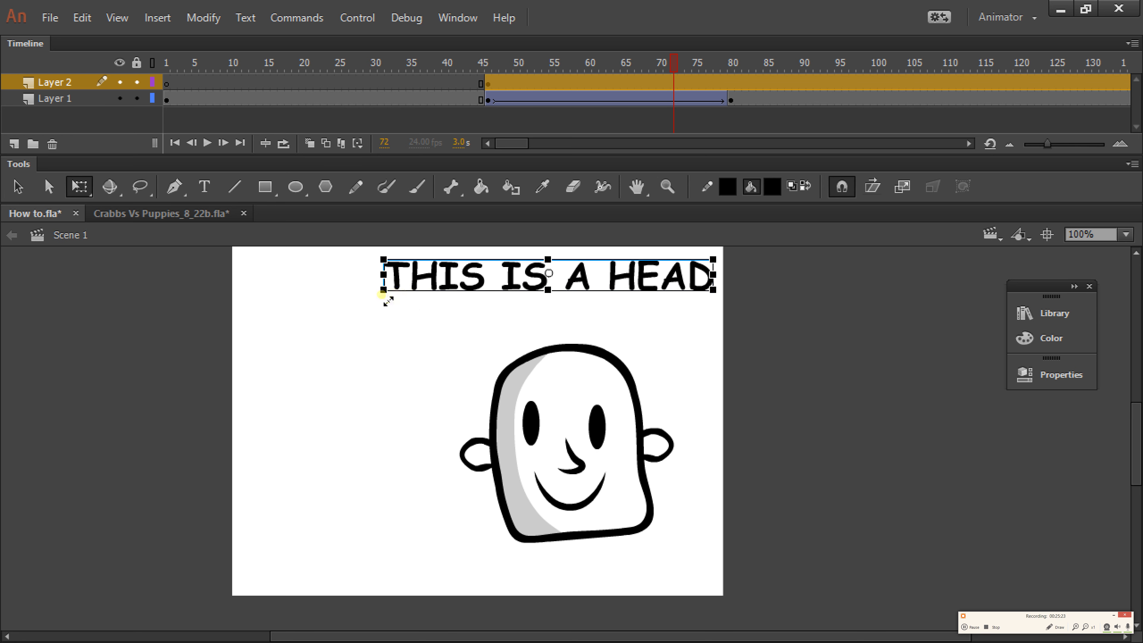
pyautogui.moveTo(382, 294); pyautogui.dragTo(433, 281)
pyautogui.hotkey('ctrl', 'z')
pyautogui.moveTo(382, 291); pyautogui.dragTo(425, 280)
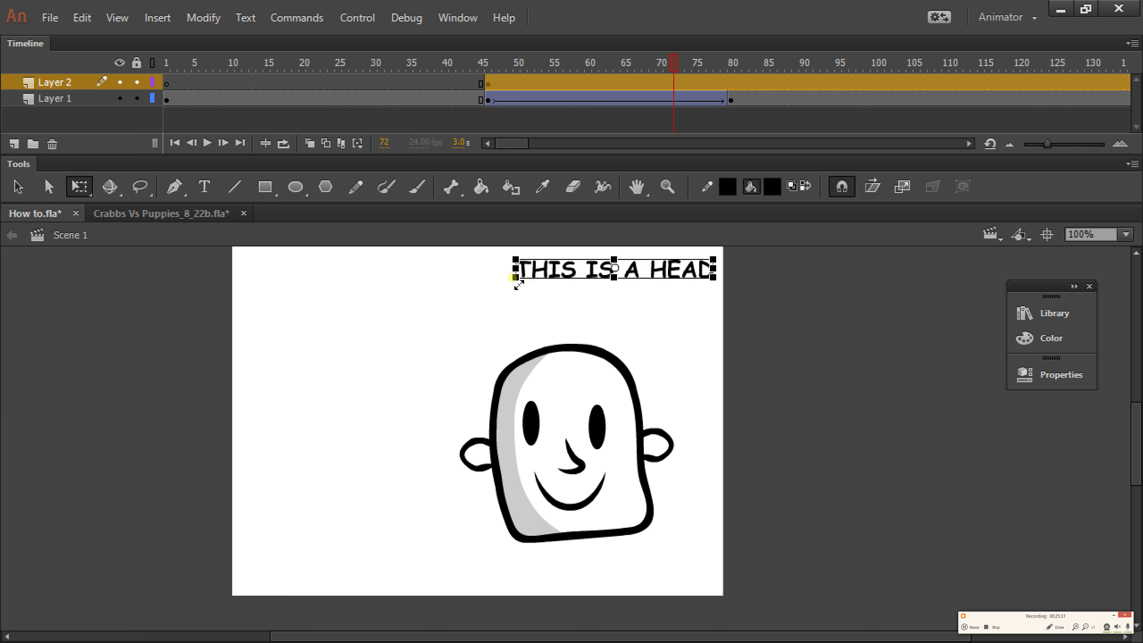
pyautogui.moveTo(508, 288); pyautogui.dragTo(456, 326)
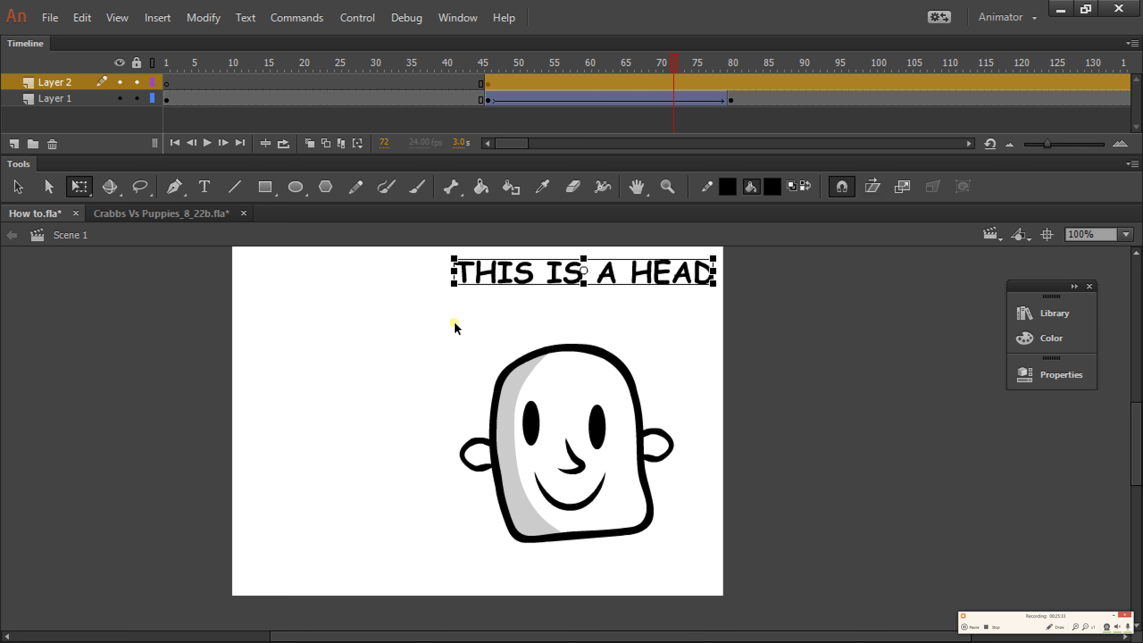
pyautogui.moveTo(541, 63); pyautogui.dragTo(397, 99)
pyautogui.press('Return')
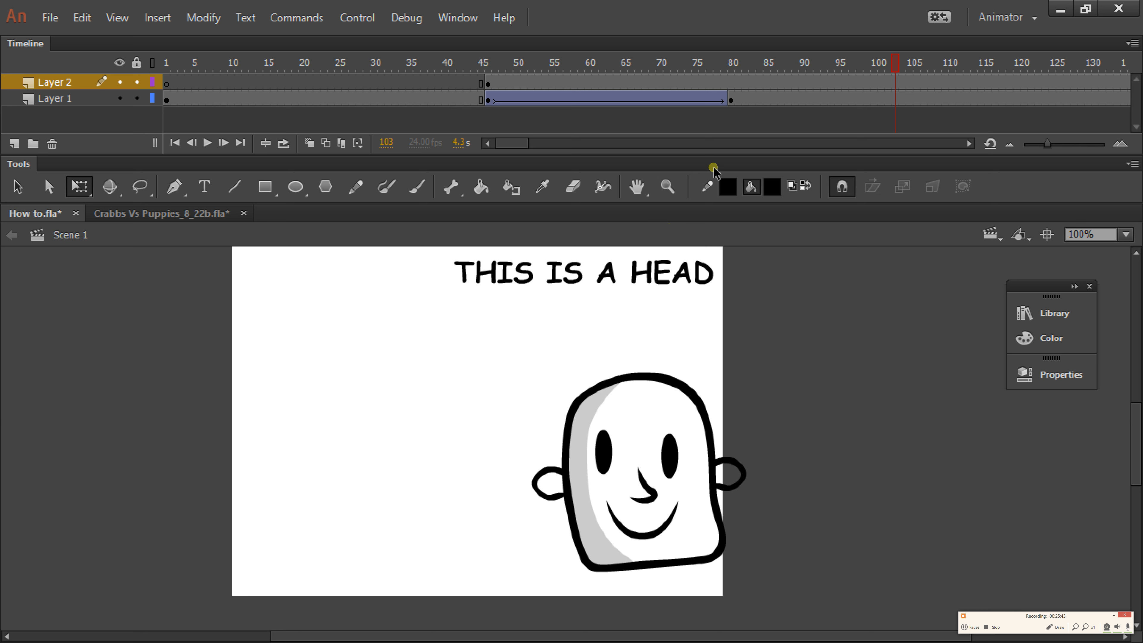
# Move the head in Layer 1's keyframe at frame 80 to the middle of the stage below the caption, and scrub through the motion
pyautogui.click(731, 100)
pyautogui.moveTo(695, 402); pyautogui.dragTo(518, 382)
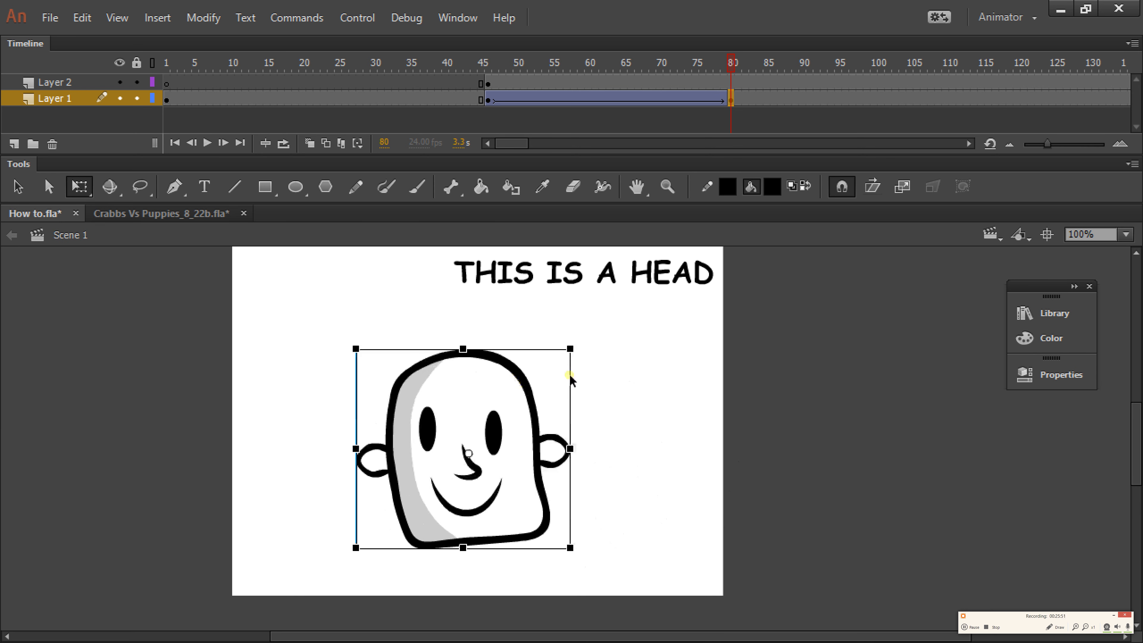
pyautogui.moveTo(659, 63); pyautogui.dragTo(758, 108)
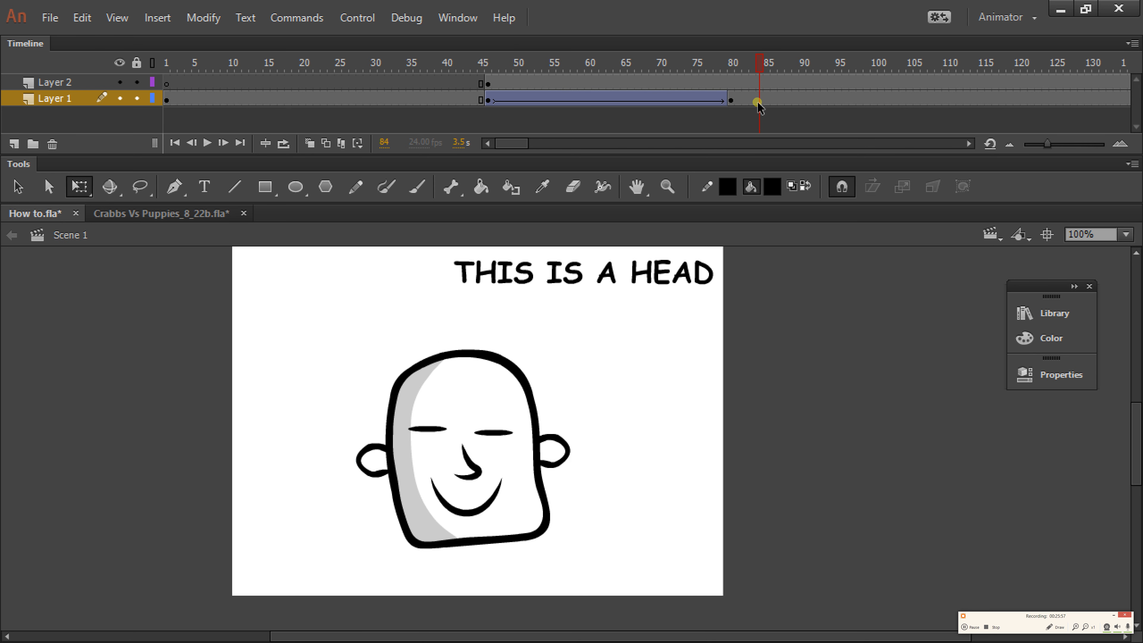
pyautogui.moveTo(691, 85); pyautogui.dragTo(767, 90)
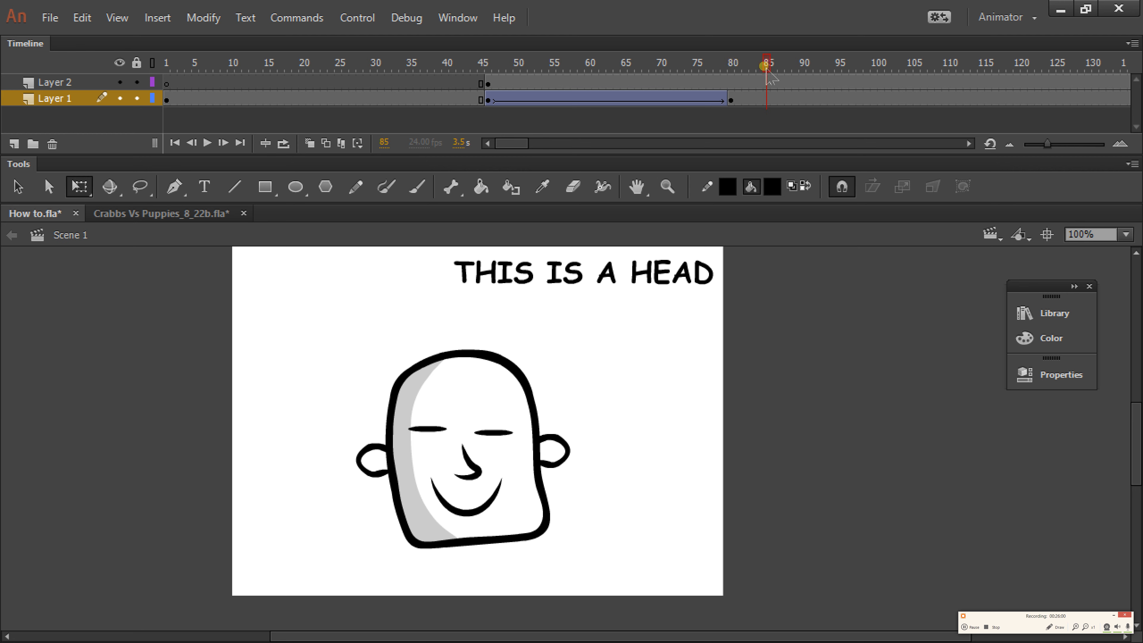
# Examine the man's pose and the upper-arm pivot in Crabbs Vs Puppies_8_22b.fla, and return to How to.fla
pyautogui.click(108, 215)
pyautogui.click(550, 417)
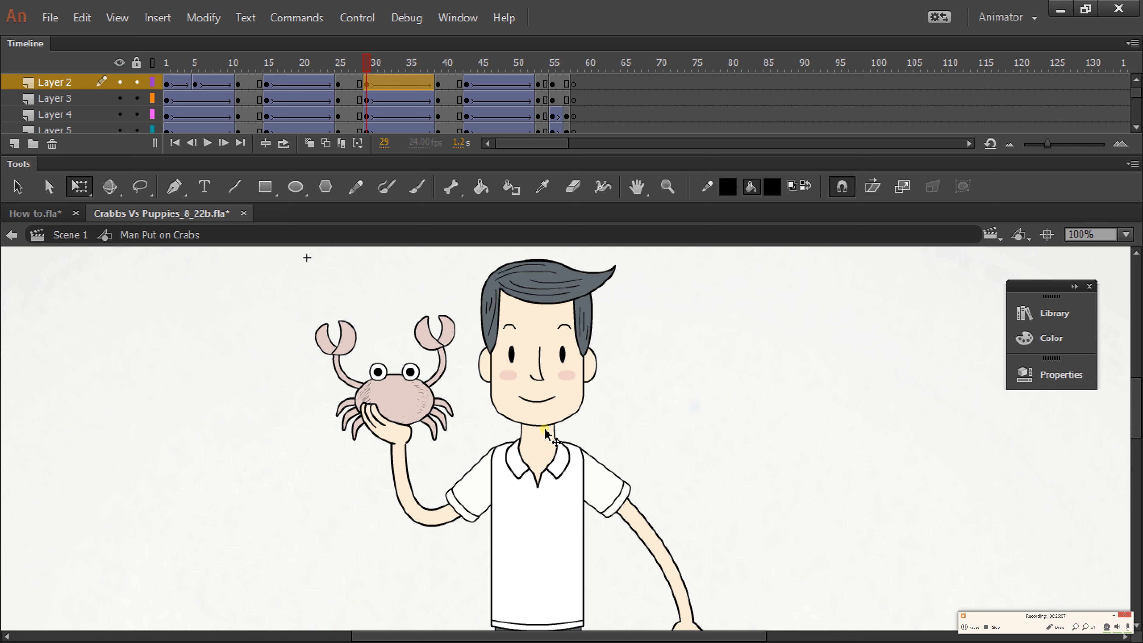
pyautogui.click(475, 503)
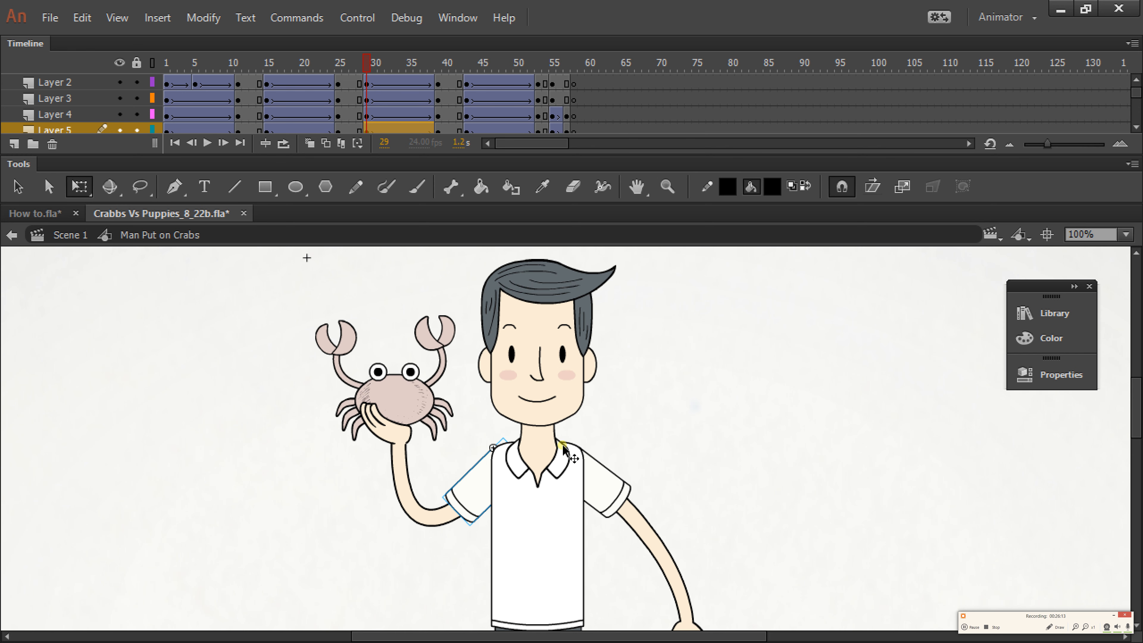
pyautogui.click(36, 214)
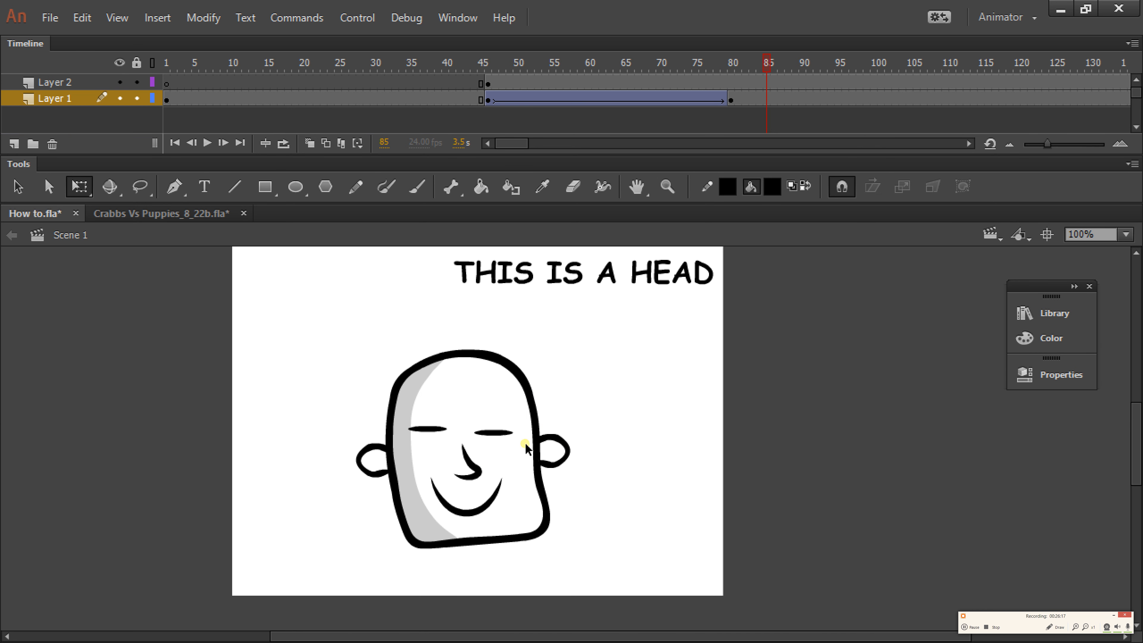
# Try rotating the head about its centre, and insert a Layer 1 keyframe at frame 90
pyautogui.moveTo(725, 63); pyautogui.dragTo(823, 63)
pyautogui.click(513, 377)
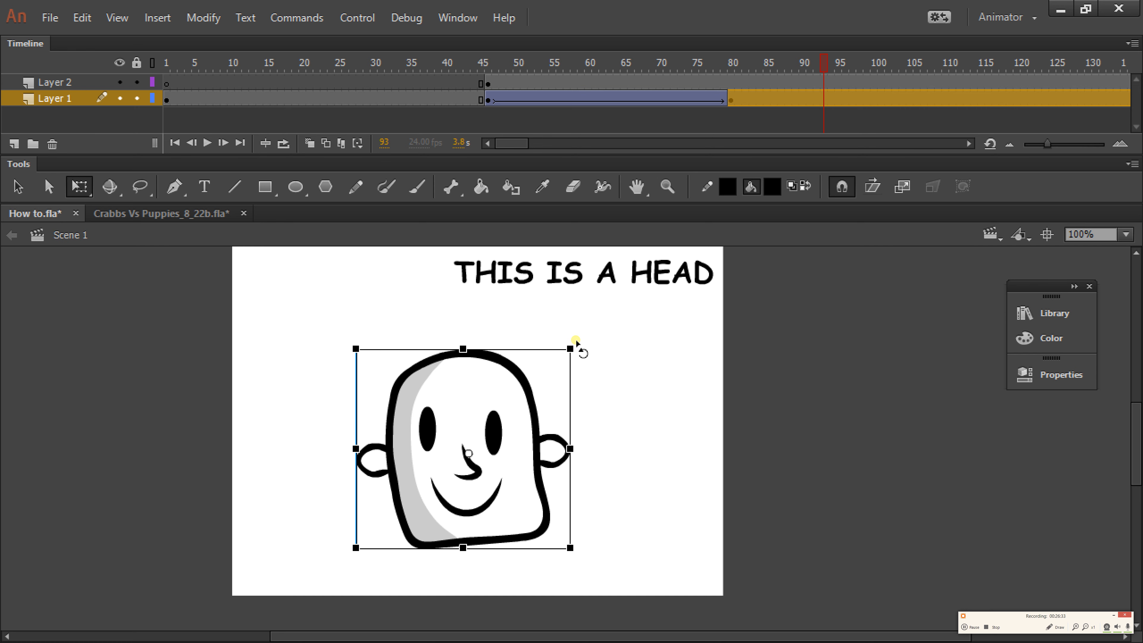
pyautogui.moveTo(577, 341); pyautogui.dragTo(561, 362)
pyautogui.moveTo(770, 64); pyautogui.dragTo(797, 80)
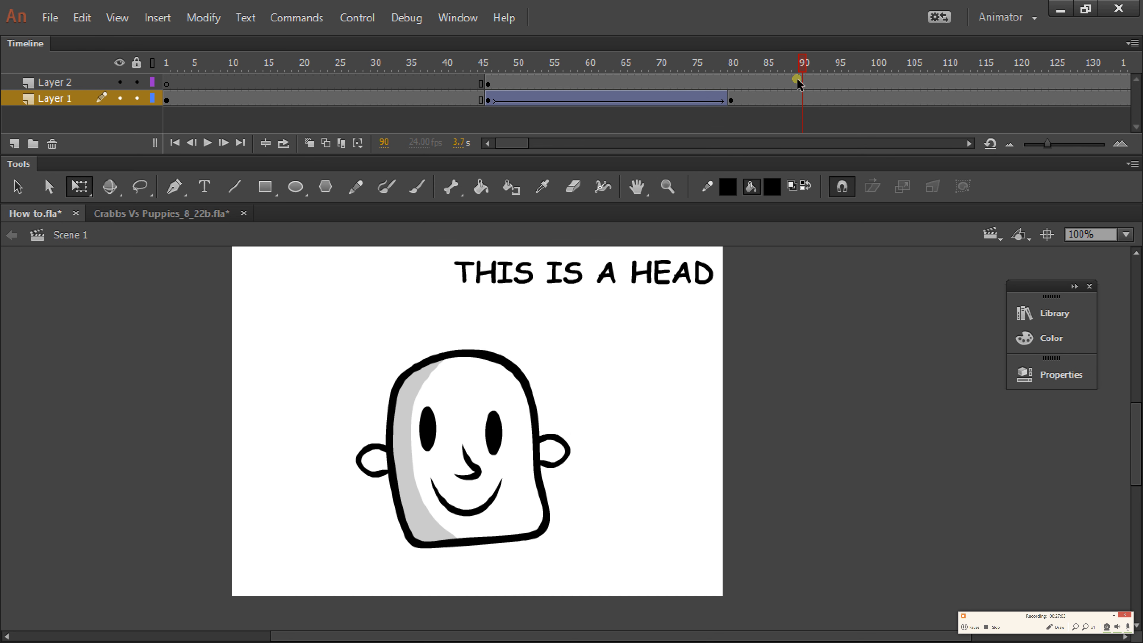
pyautogui.click(803, 100)
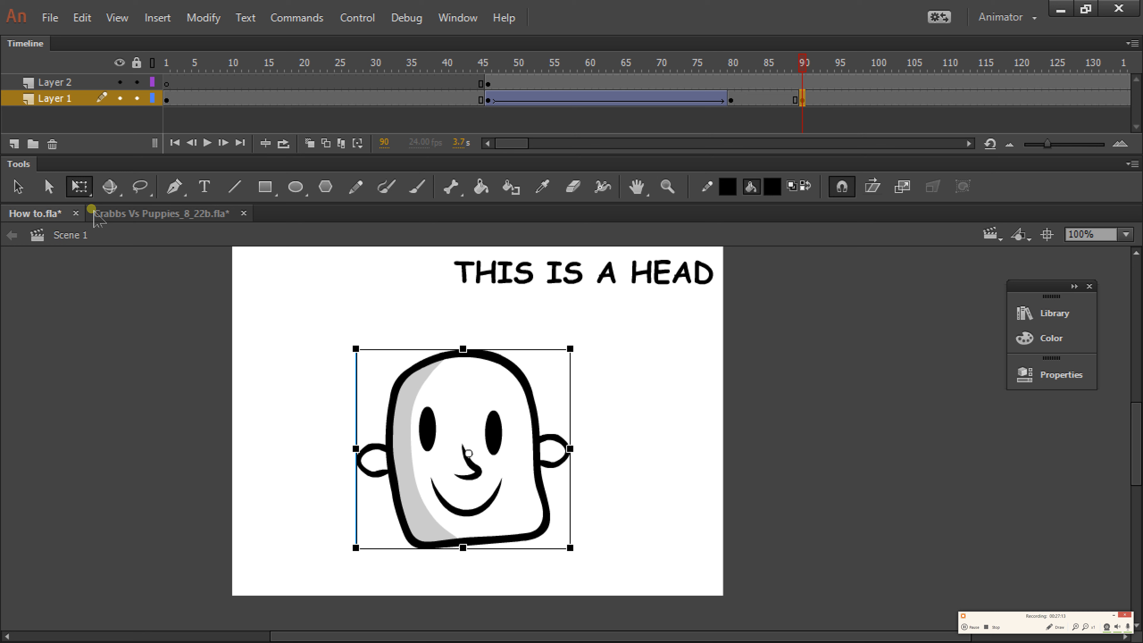
# Move the head's transformation point from its centre down to the chin in the frame 90 keyframe, using Free Transform
pyautogui.click(18, 187)
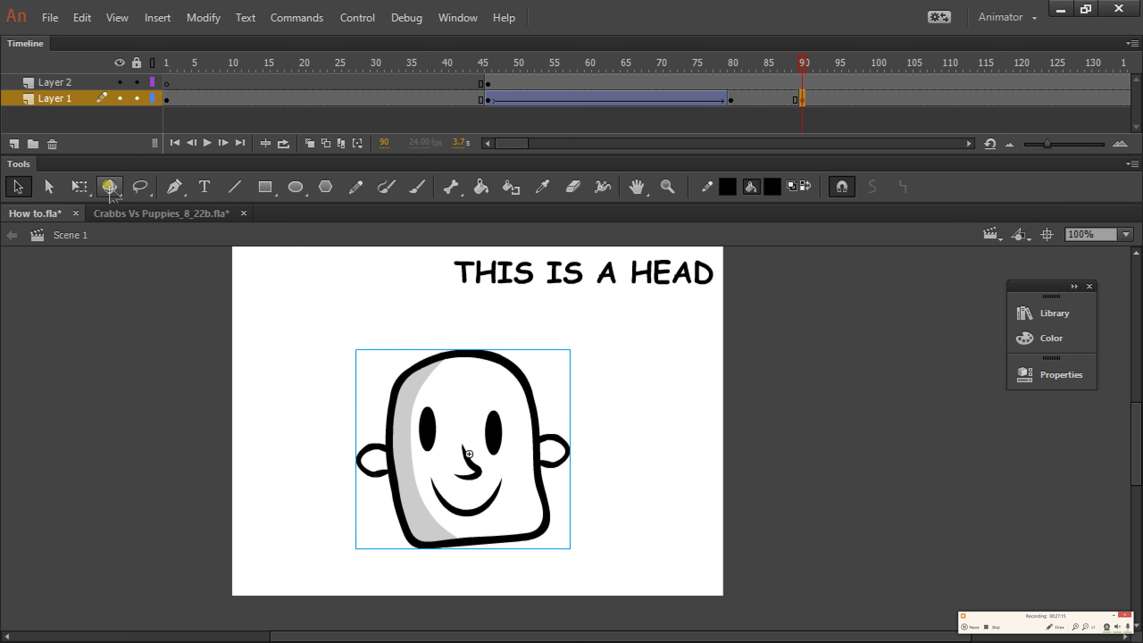
pyautogui.click(79, 186)
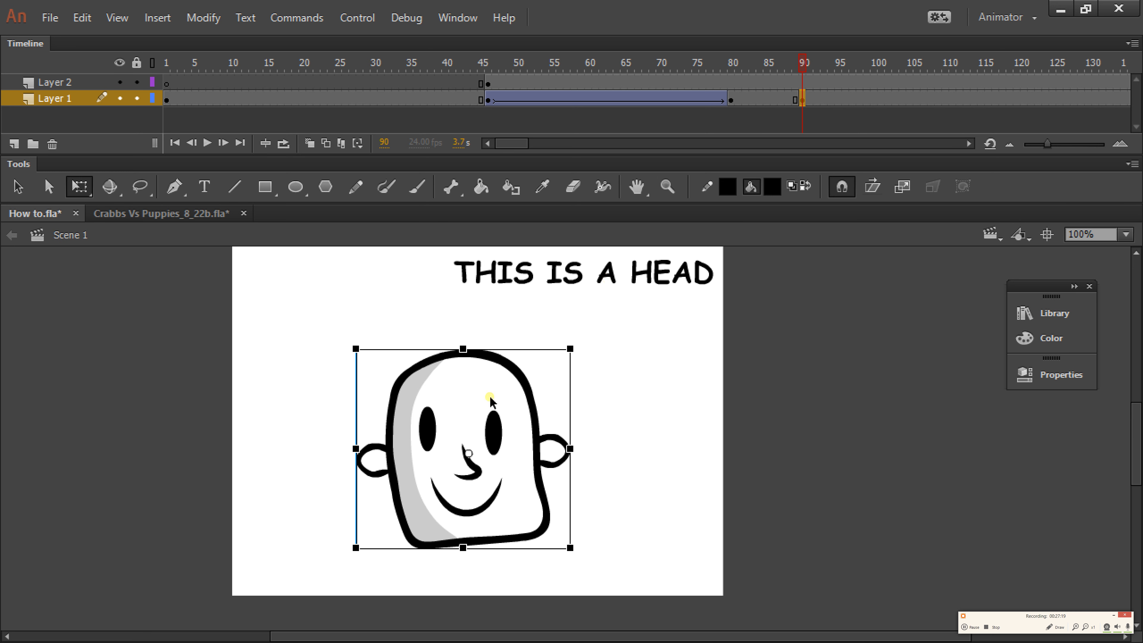
pyautogui.click(585, 331)
pyautogui.click(533, 381)
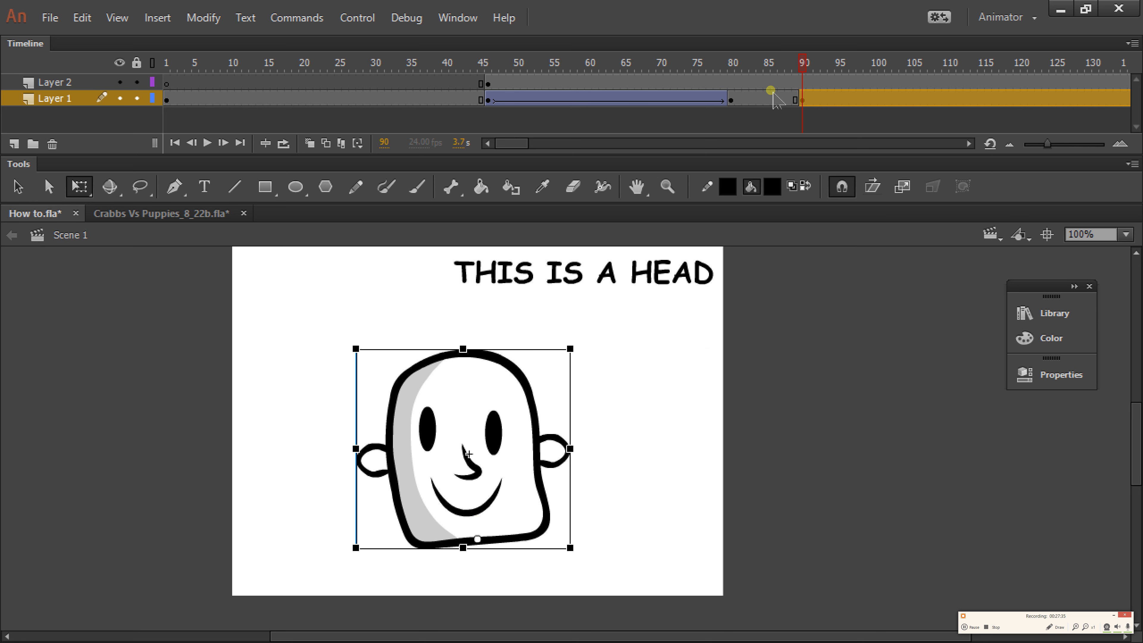
# Insert a Layer 1 keyframe at frame 99 and tilt the head counter-clockwise around its chin pivot
pyautogui.moveTo(780, 67); pyautogui.dragTo(876, 79)
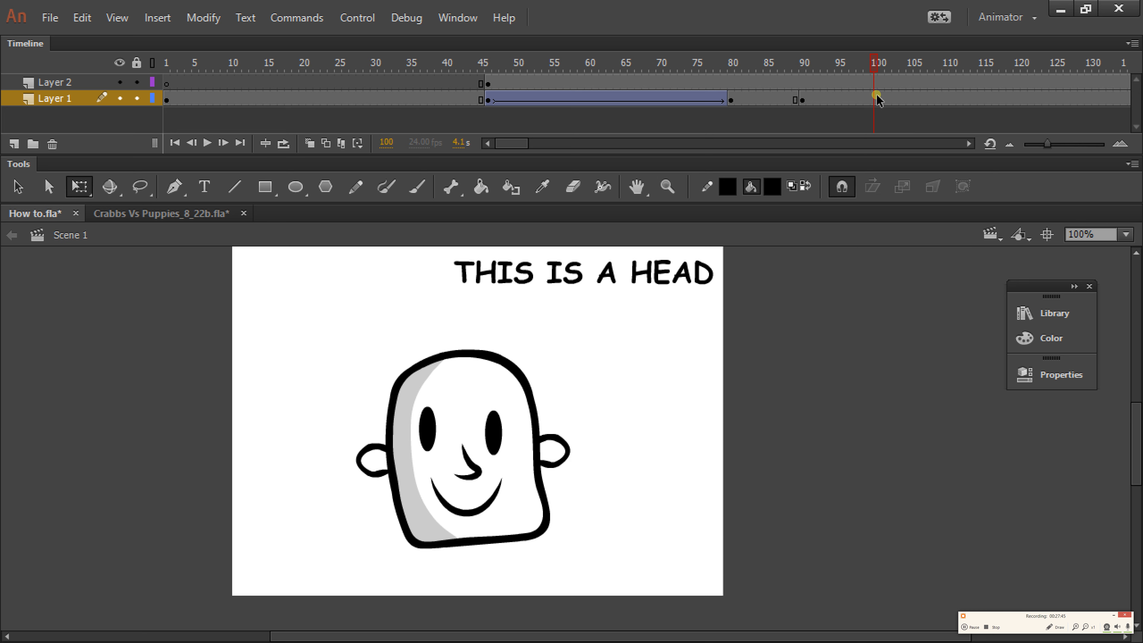
pyautogui.moveTo(820, 60); pyautogui.dragTo(875, 75)
pyautogui.click(864, 96)
pyautogui.click(864, 100)
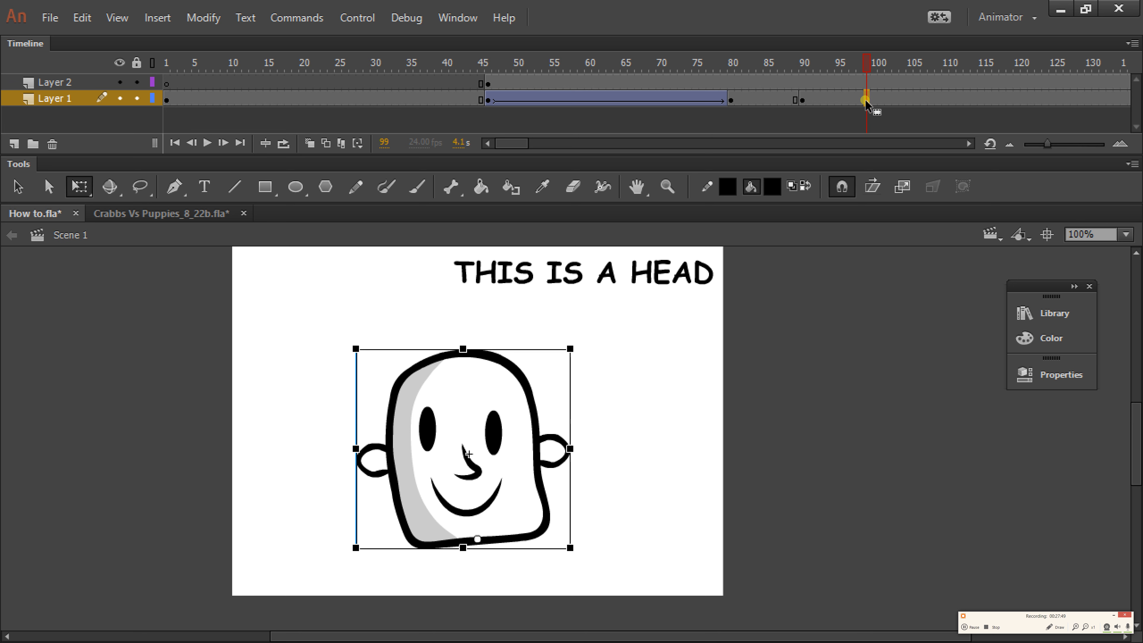
pyautogui.press('F6')
pyautogui.moveTo(578, 347); pyautogui.dragTo(486, 317)
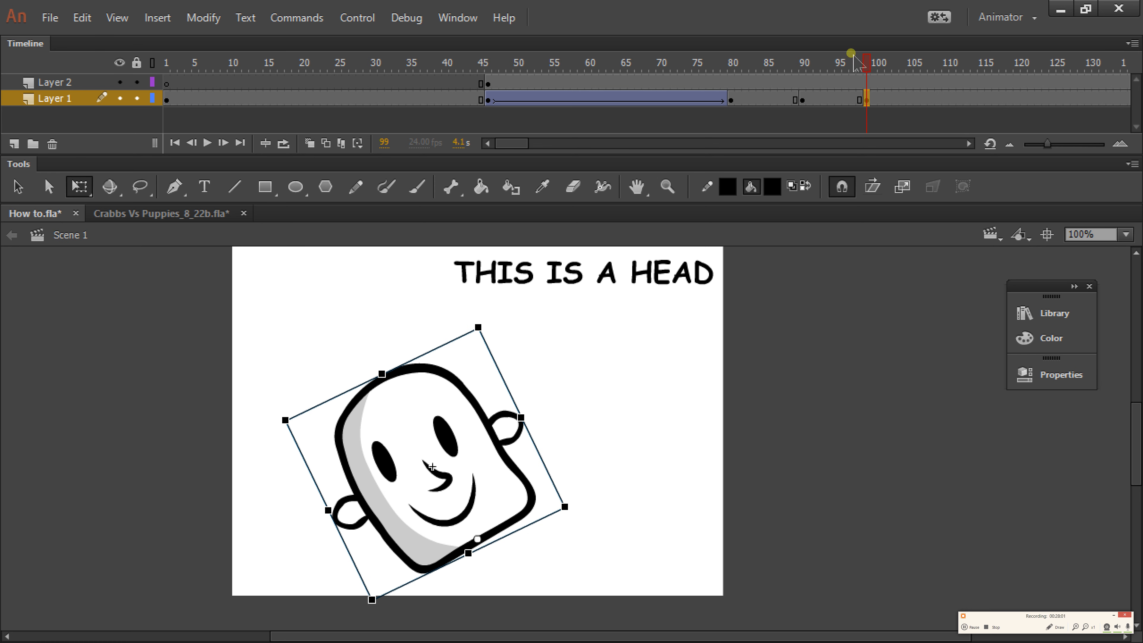
# Insert a Layer 1 keyframe at frame 107 and rotate the head clockwise around the chin so it tilts the opposite way
pyautogui.moveTo(852, 61); pyautogui.dragTo(926, 63)
pyautogui.click(928, 97)
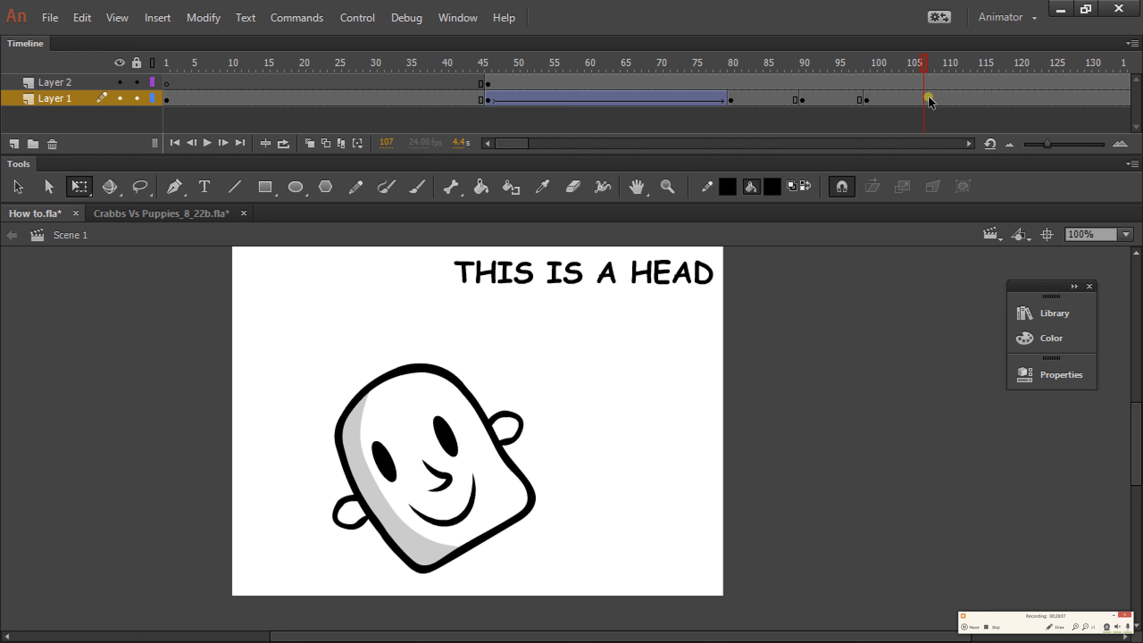
pyautogui.click(925, 99)
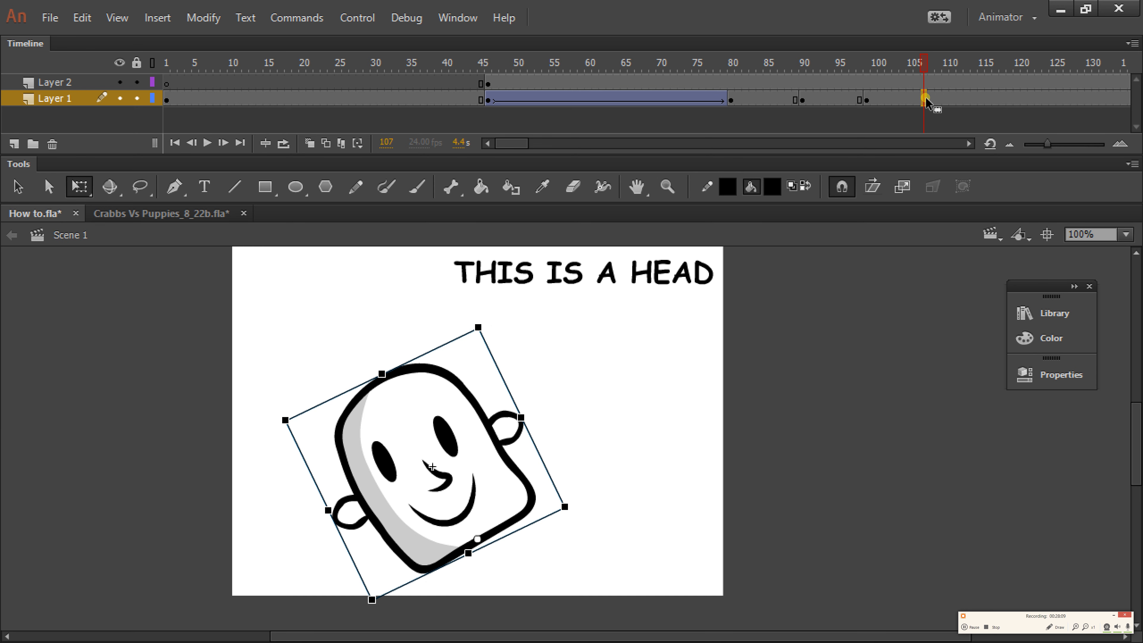
pyautogui.press('F6')
pyautogui.moveTo(481, 320); pyautogui.dragTo(690, 386)
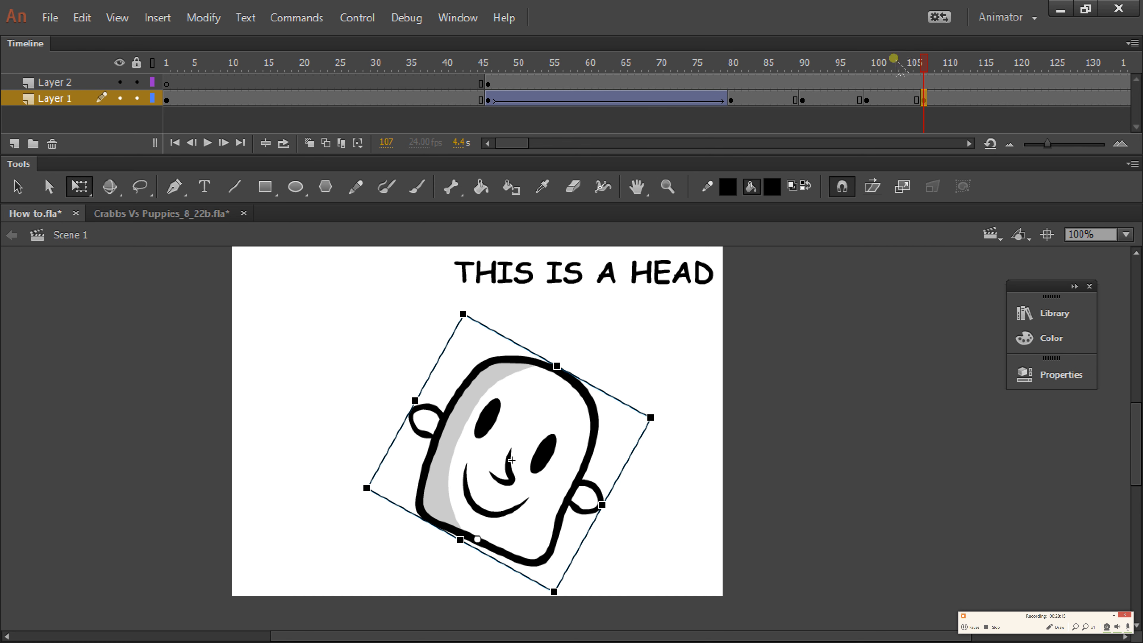
# Scrub back and play the scene to check the head's side-to-side tilts
pyautogui.click(875, 70)
pyautogui.moveTo(877, 72); pyautogui.dragTo(761, 73)
pyautogui.press('Return')
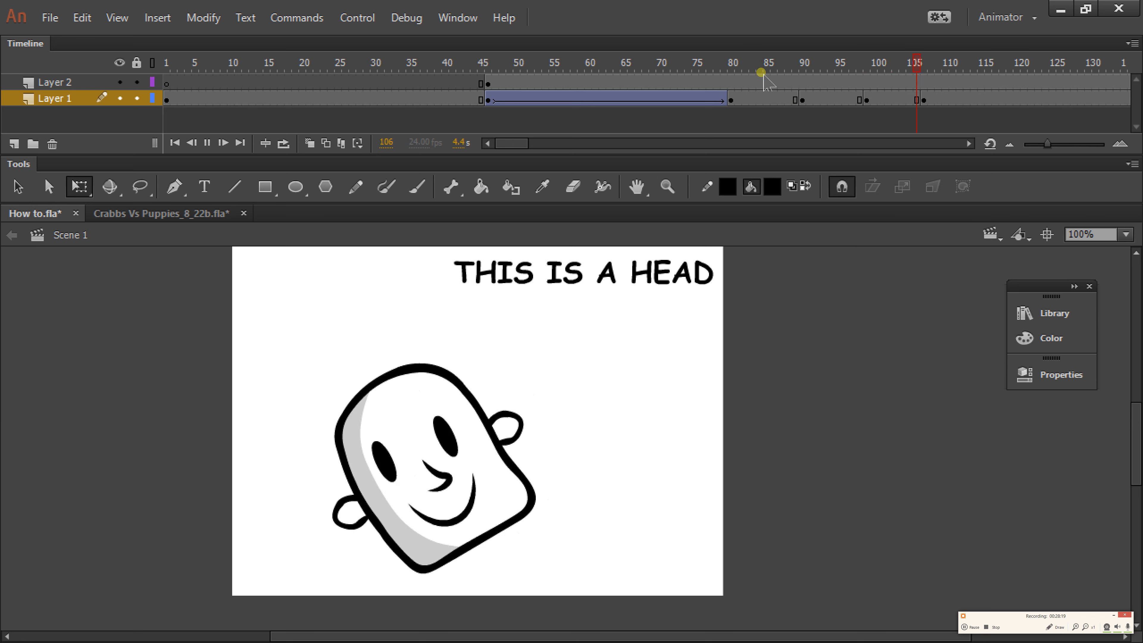
pyautogui.moveTo(648, 65); pyautogui.dragTo(504, 117)
pyautogui.press('Return')
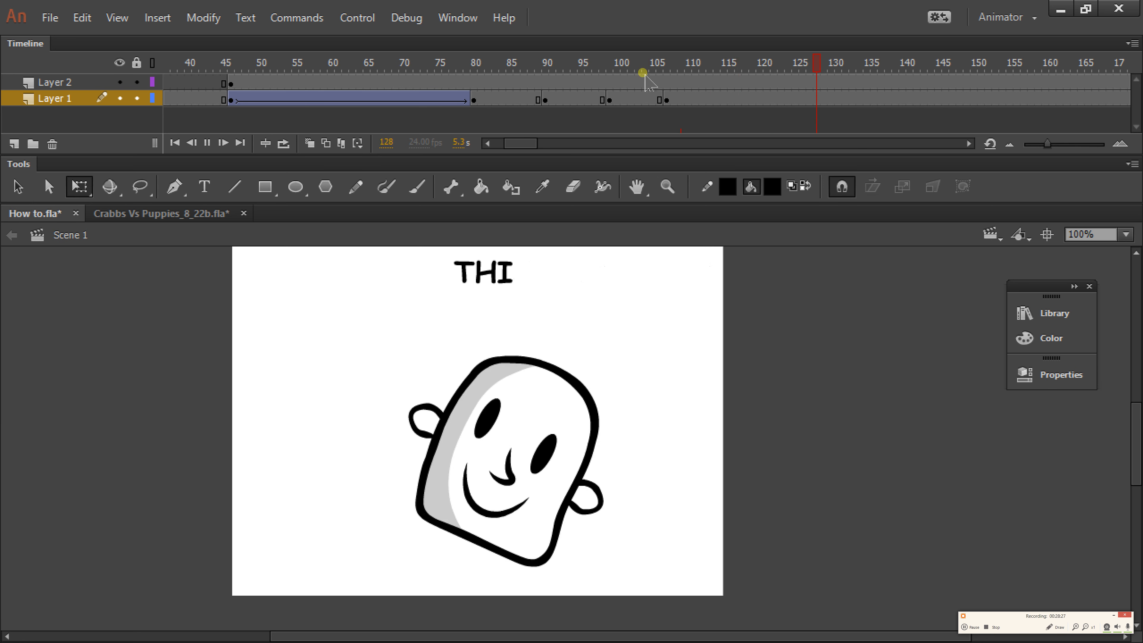
# Insert a Layer 1 keyframe at frame 117 and copy the upright head from the frame 90 keyframe
pyautogui.moveTo(655, 63); pyautogui.dragTo(736, 92)
pyautogui.click(737, 100)
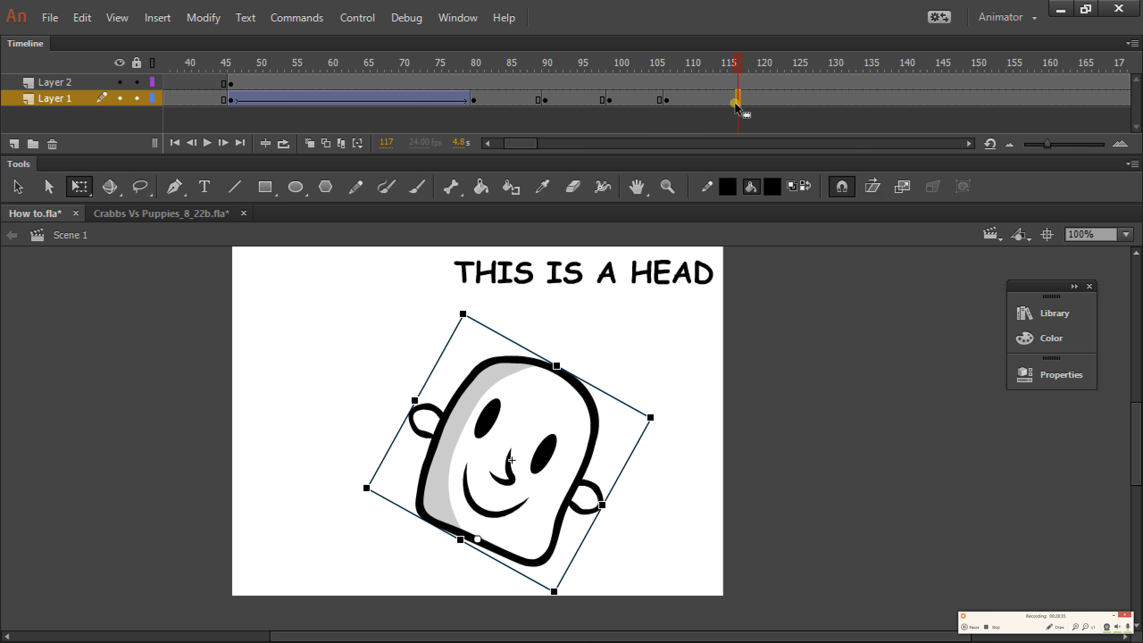
pyautogui.moveTo(732, 66); pyautogui.dragTo(547, 101)
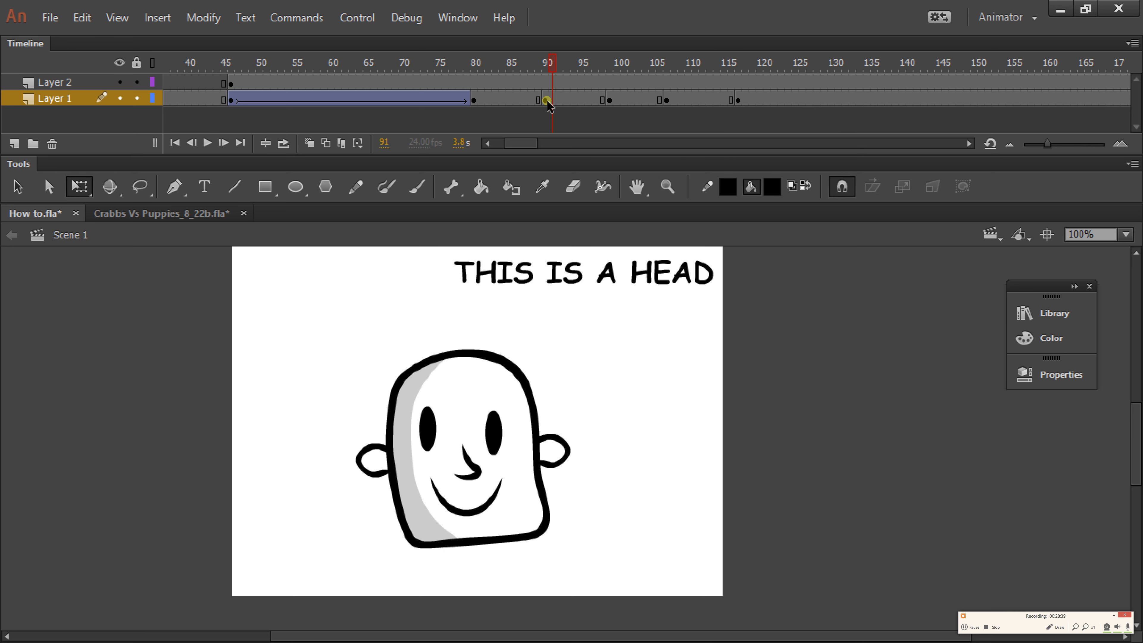
pyautogui.click(546, 101)
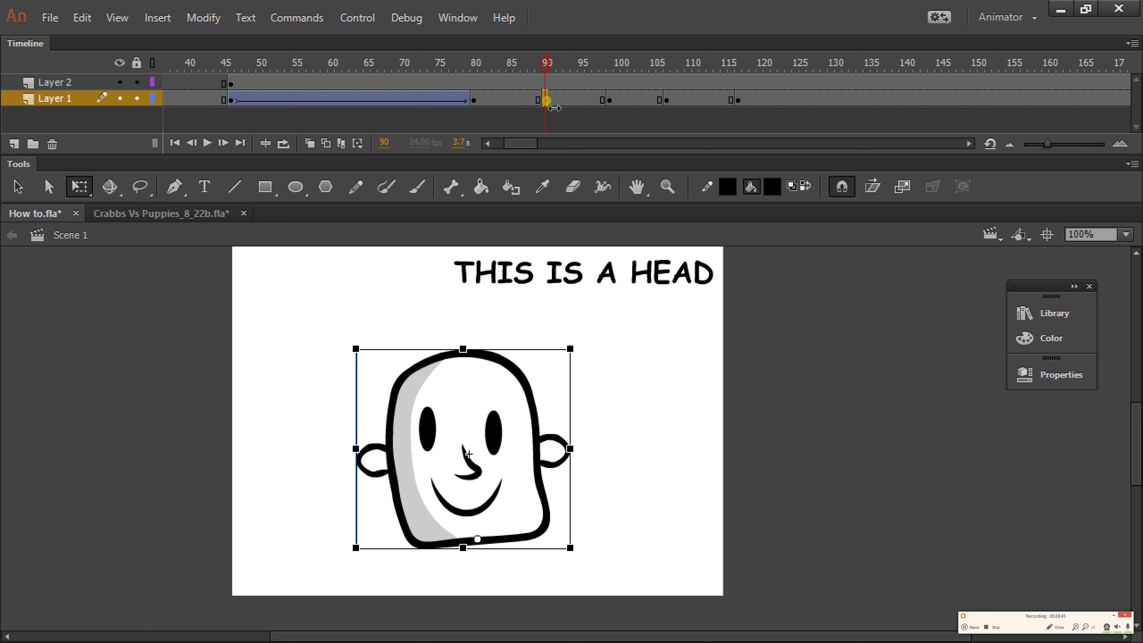
pyautogui.hotkey('ctrl', 'c')
# Try a regular paste of the copied head into frame 117 and undo it
pyautogui.click(740, 101)
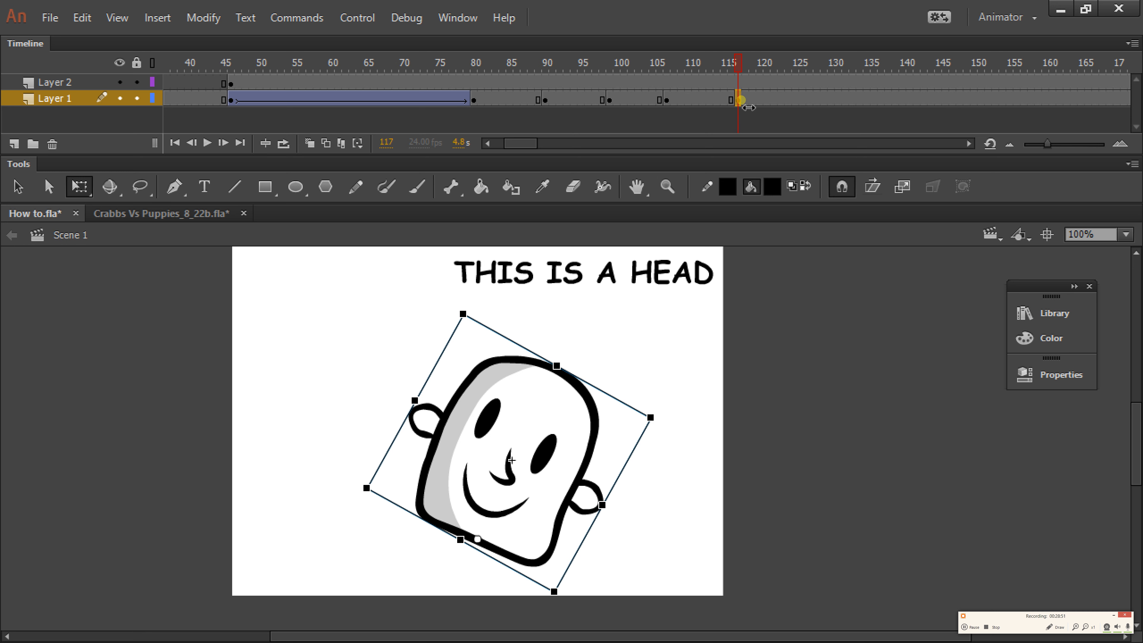
pyautogui.hotkey('ctrl', 'v')
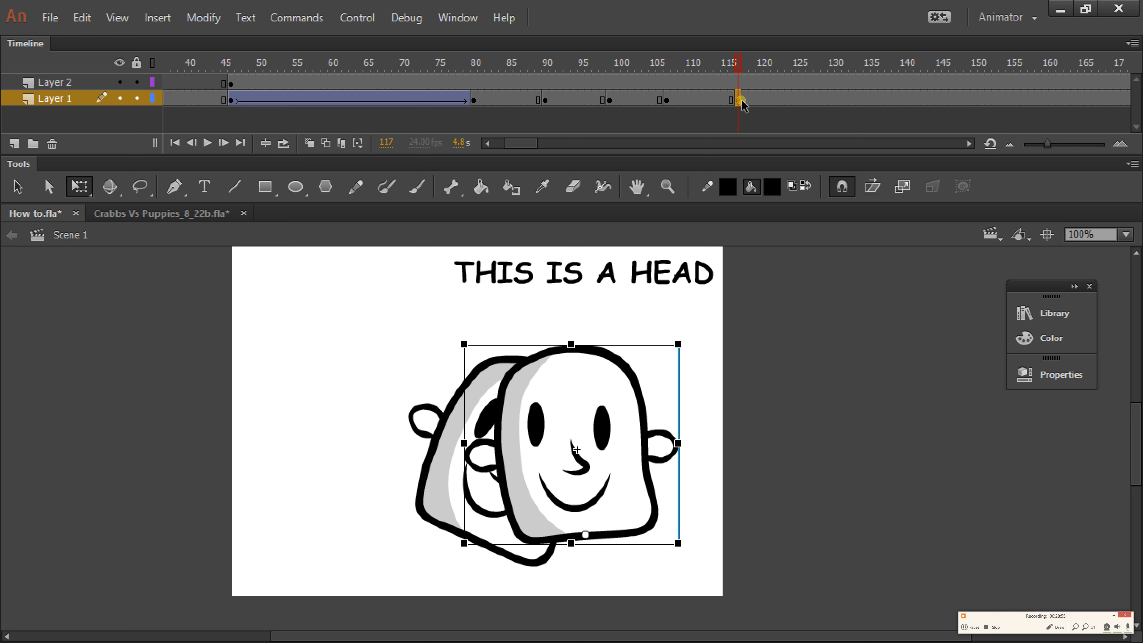
pyautogui.hotkey('ctrl', 'z')
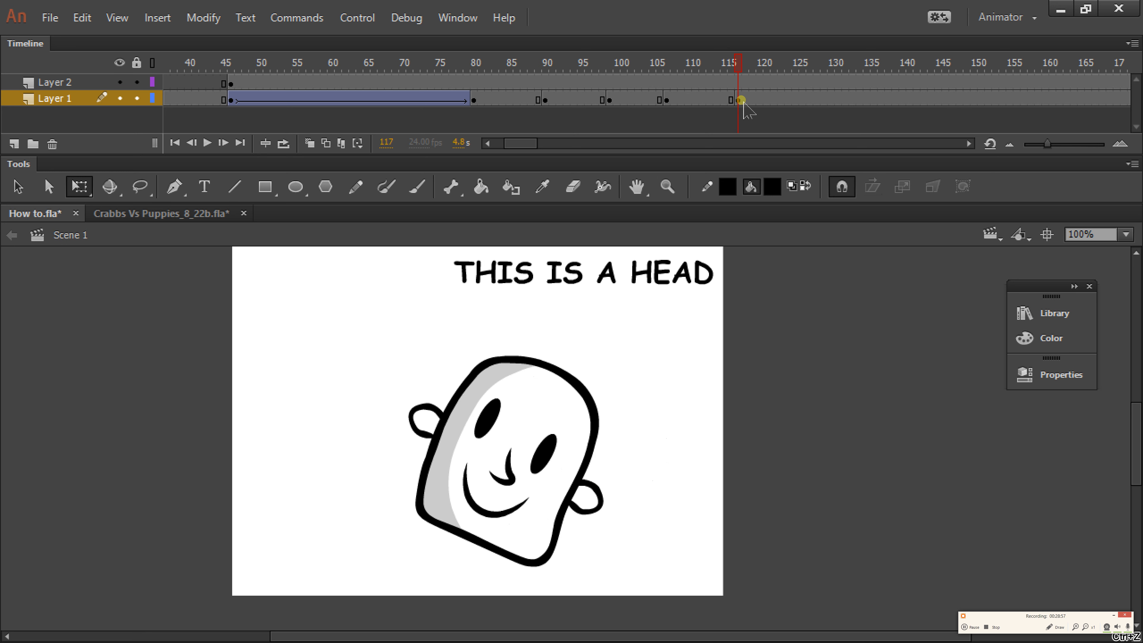
# Replace the tilted head in the frame 117 keyframe with the upright head from frame 90, pasted in place
pyautogui.click(544, 101)
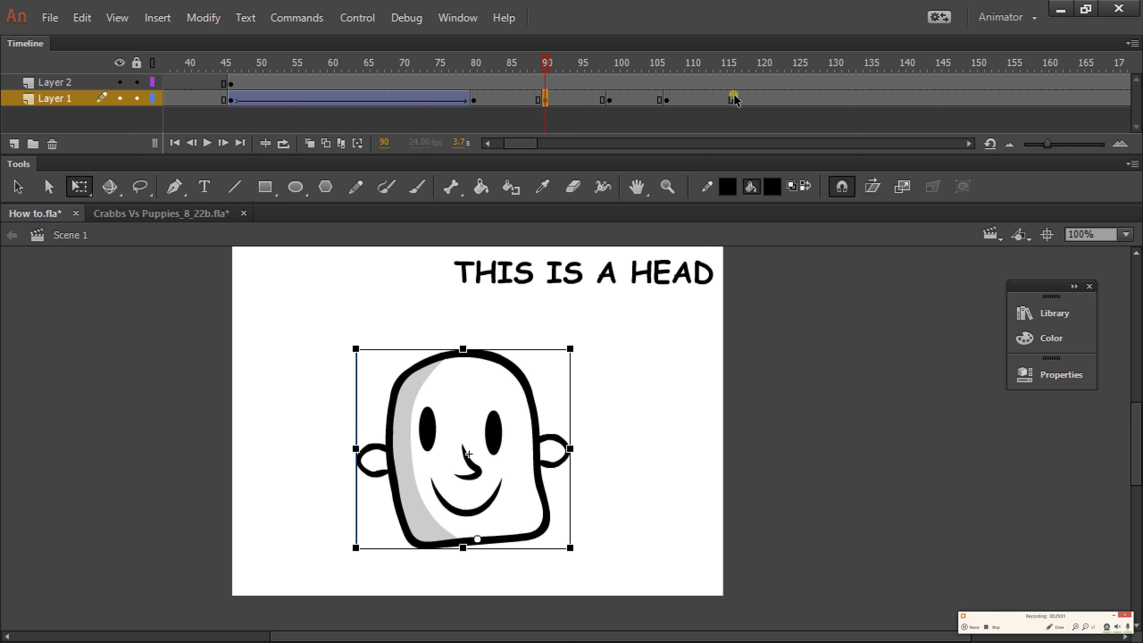
pyautogui.click(738, 99)
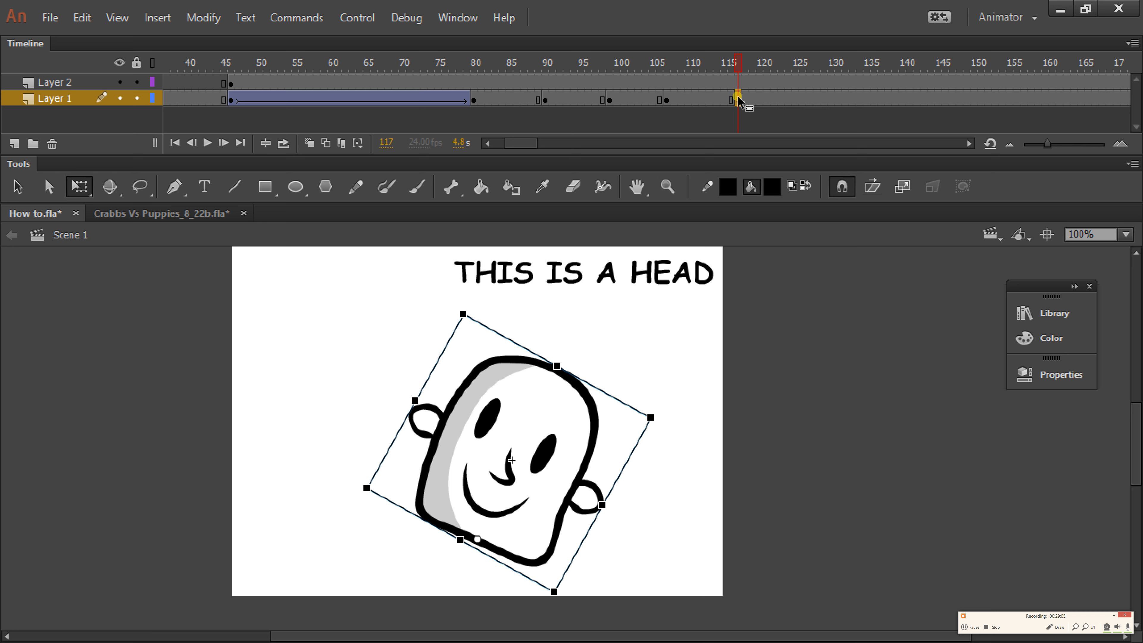
pyautogui.press('Delete')
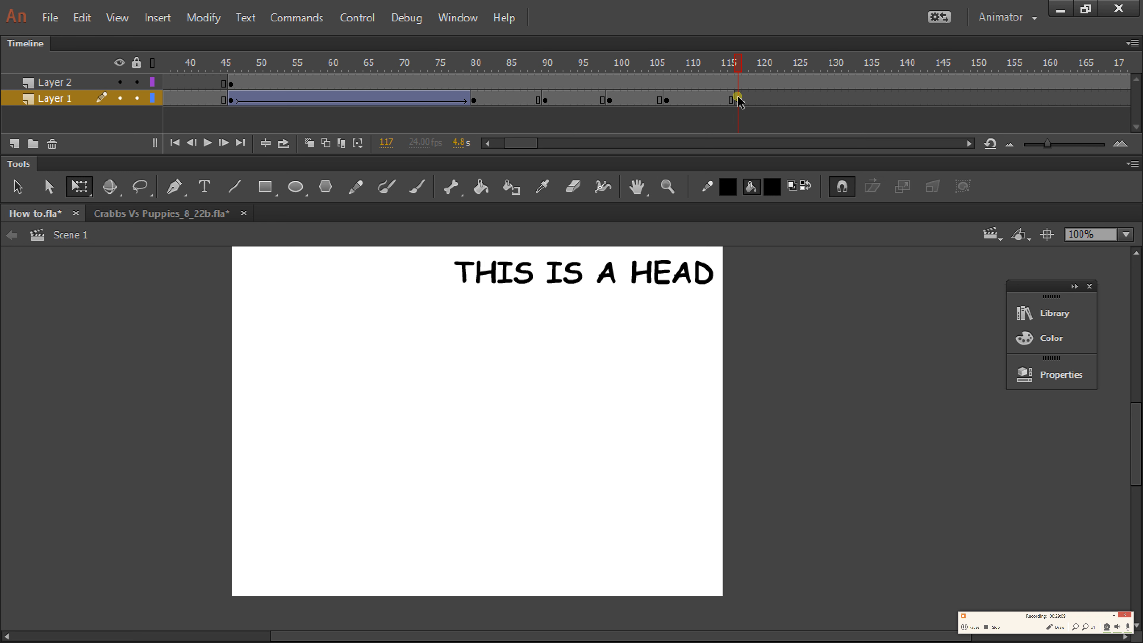
pyautogui.hotkey('ctrl', 'shift', 'v')
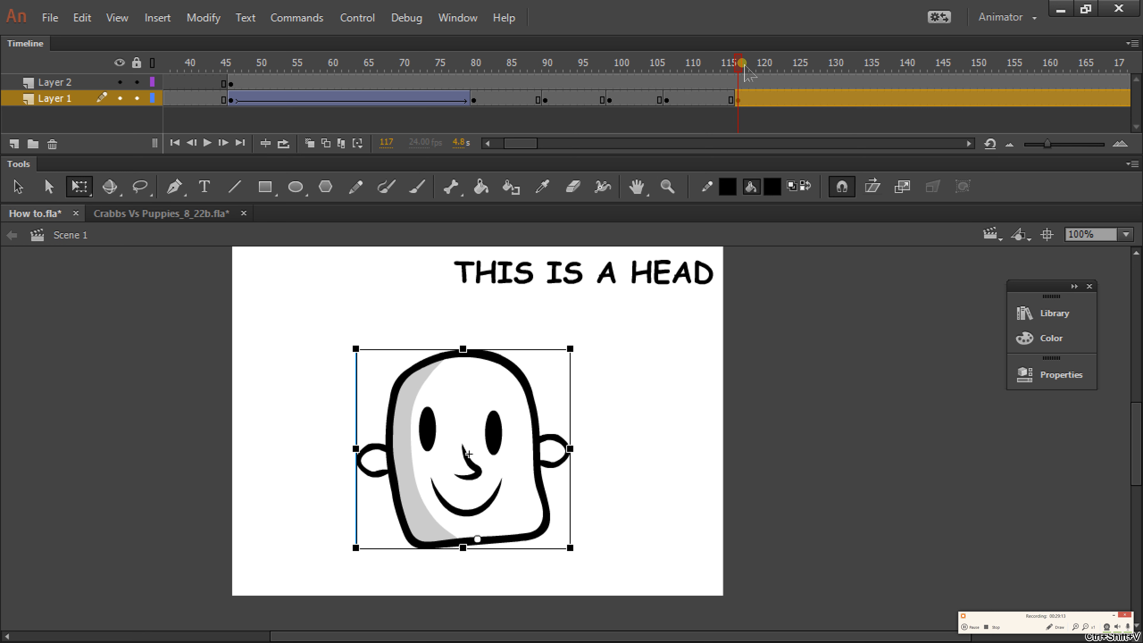
# Compare the head's position in Layer 1's keyframes at frames 90 and 117
pyautogui.moveTo(737, 63); pyautogui.dragTo(545, 68)
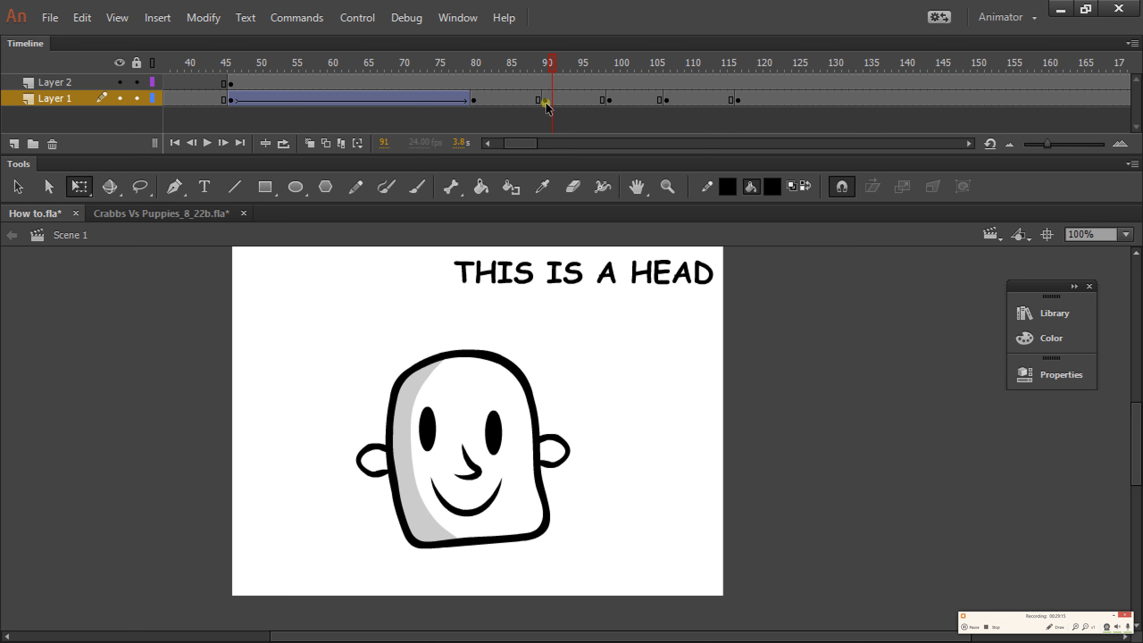
pyautogui.click(545, 99)
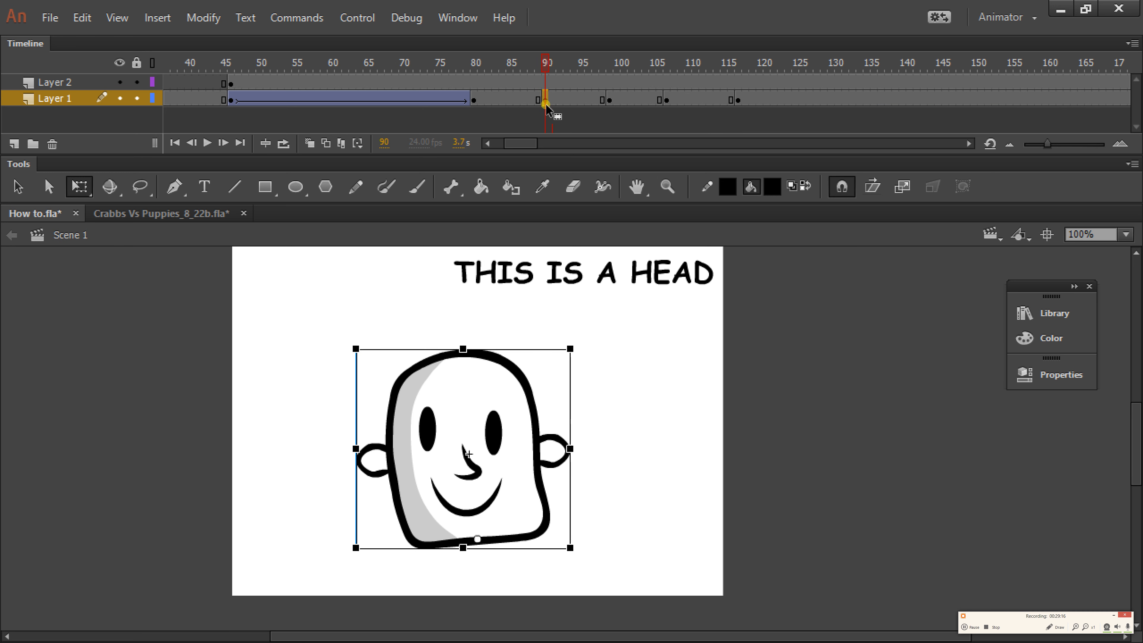
pyautogui.click(738, 102)
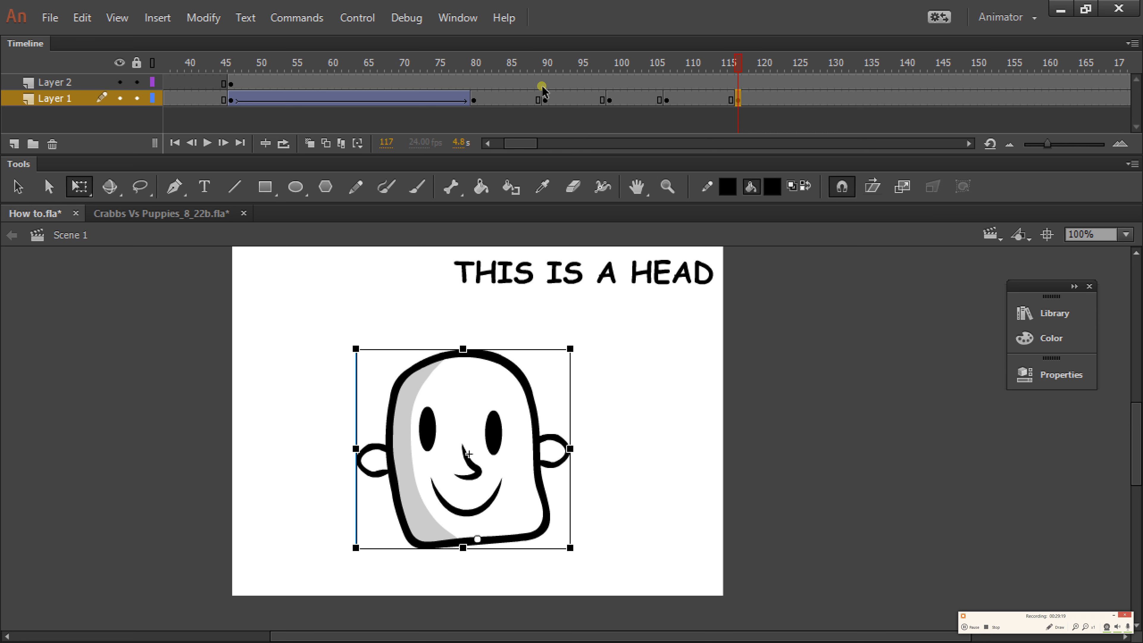
pyautogui.click(545, 100)
pyautogui.click(739, 102)
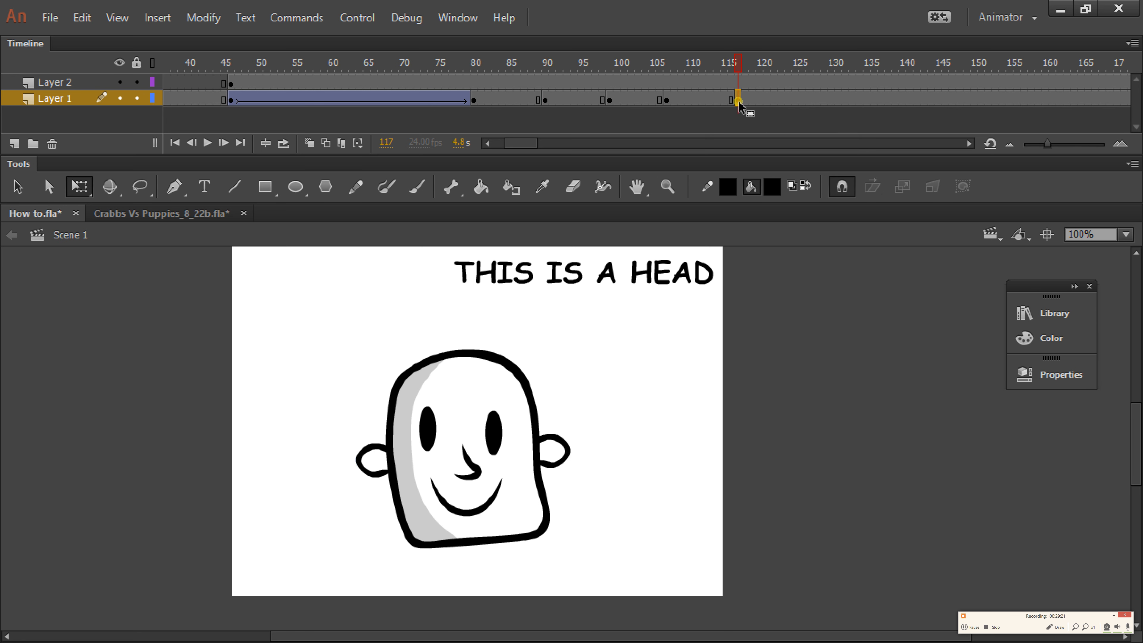
pyautogui.click(738, 101)
# Create classic tweens on Layer 1 in the three spans between the keyframes at frames 90, 99, 107 and 117
pyautogui.moveTo(562, 64)
pyautogui.mouseDown()
pyautogui.moveTo(493, 68)
pyautogui.moveTo(765, 90)
pyautogui.moveTo(616, 111)
pyautogui.moveTo(517, 96)
pyautogui.moveTo(579, 62)
pyautogui.mouseUp()
pyautogui.click(573, 100)
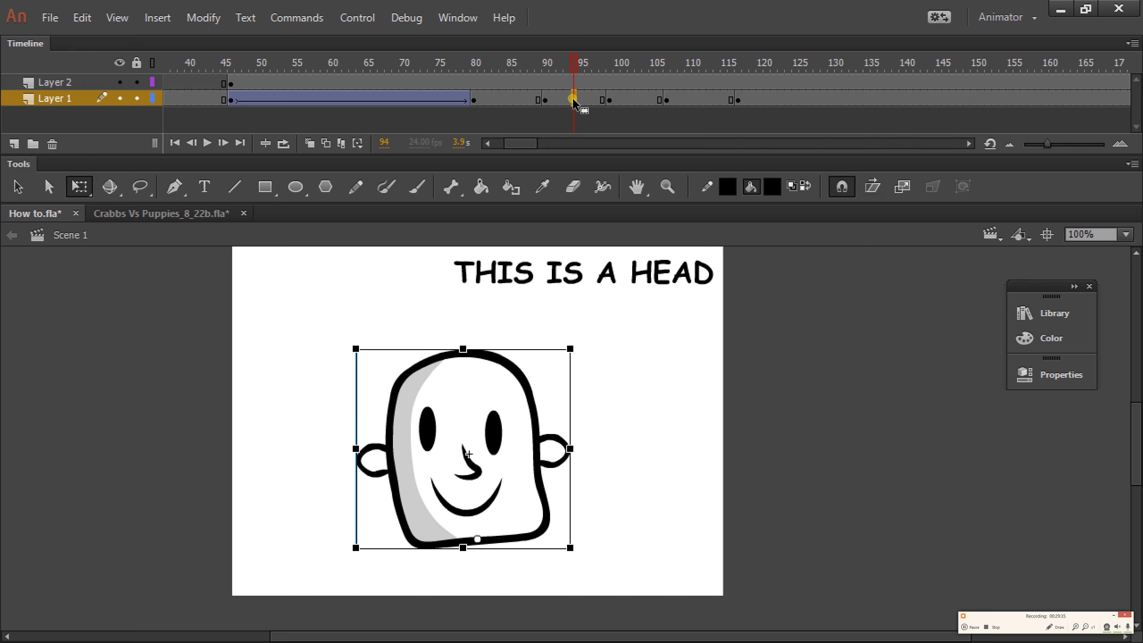
pyautogui.rightClick(574, 101)
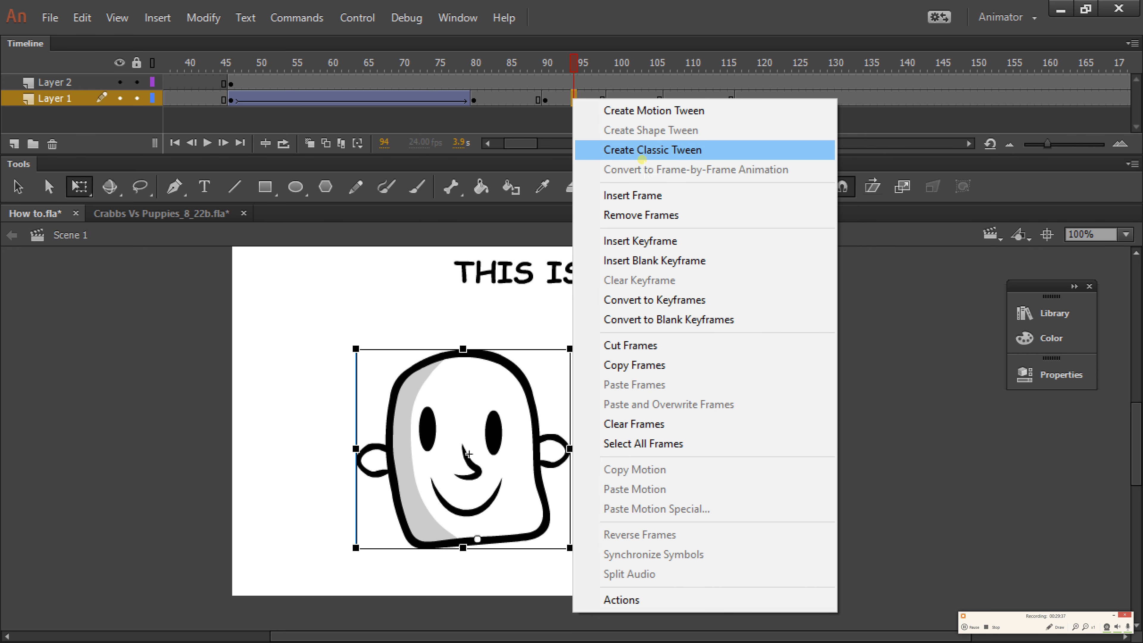
pyautogui.click(653, 150)
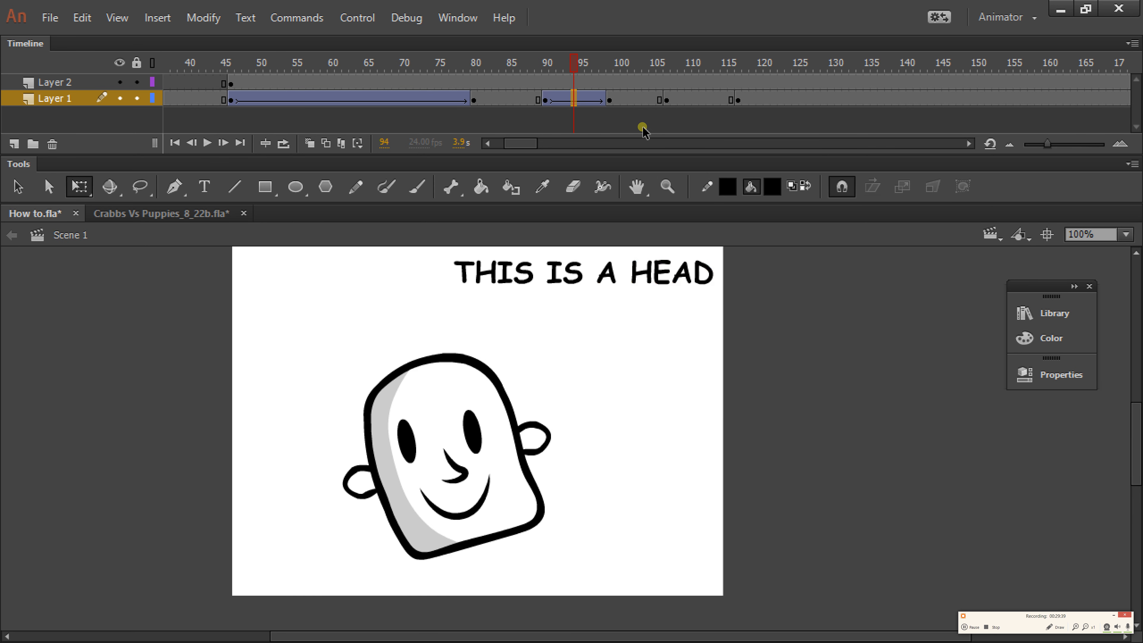
pyautogui.click(625, 101)
pyautogui.rightClick(626, 101)
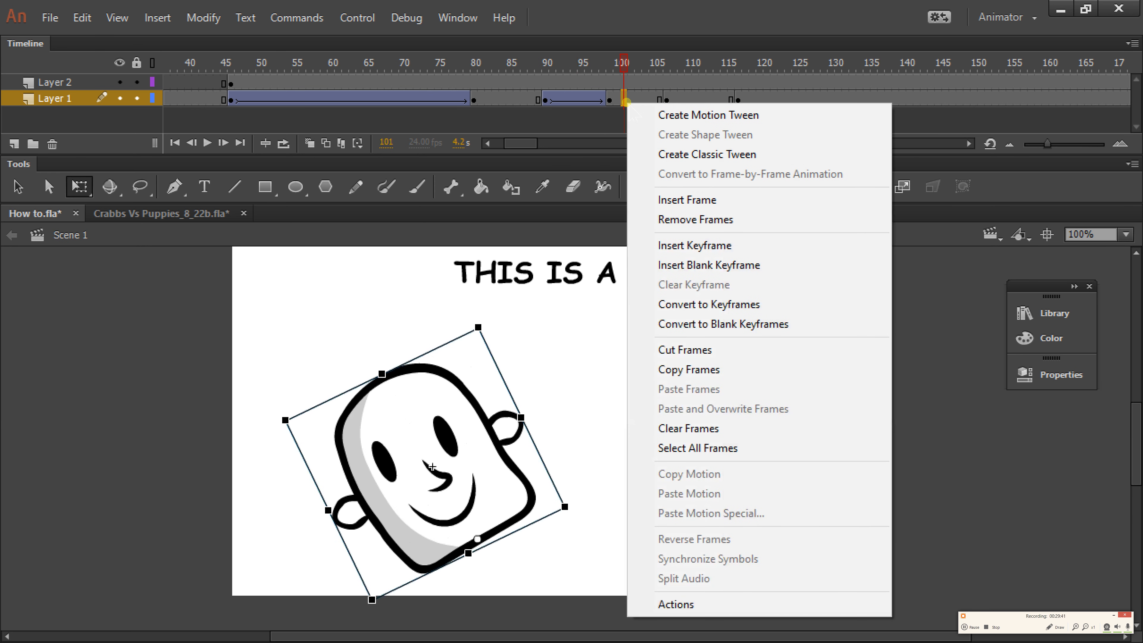
pyautogui.click(710, 154)
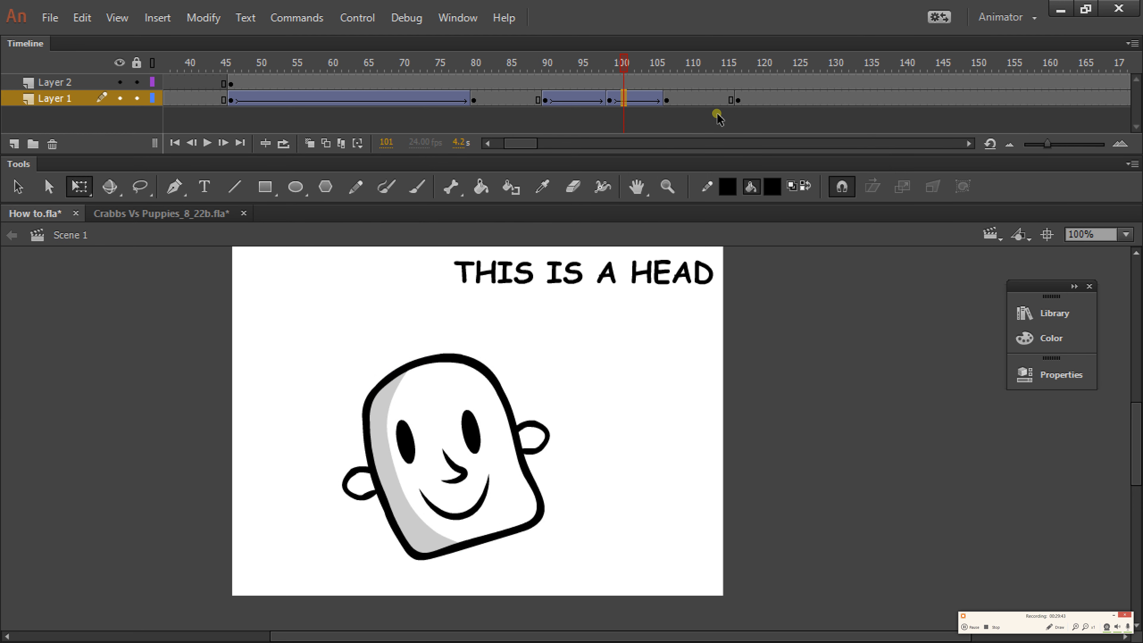
pyautogui.click(680, 99)
pyautogui.rightClick(681, 101)
pyautogui.click(731, 147)
# Play back and scrub the head's tilt animation from frame 84 onward to check its motion
pyautogui.moveTo(679, 65); pyautogui.dragTo(504, 74)
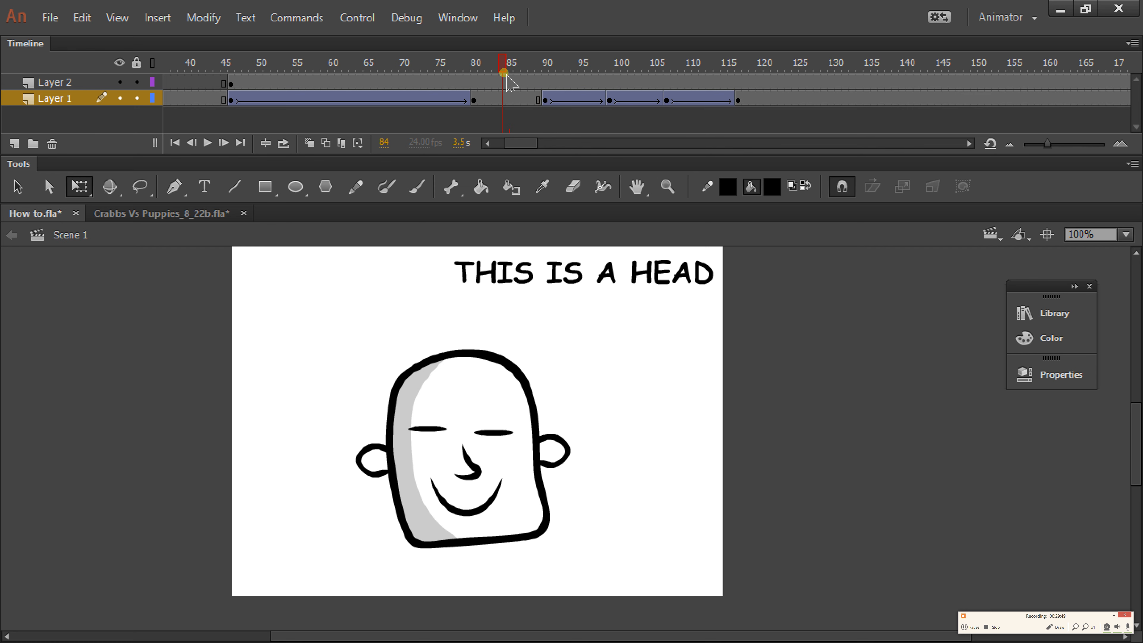
pyautogui.press('Return')
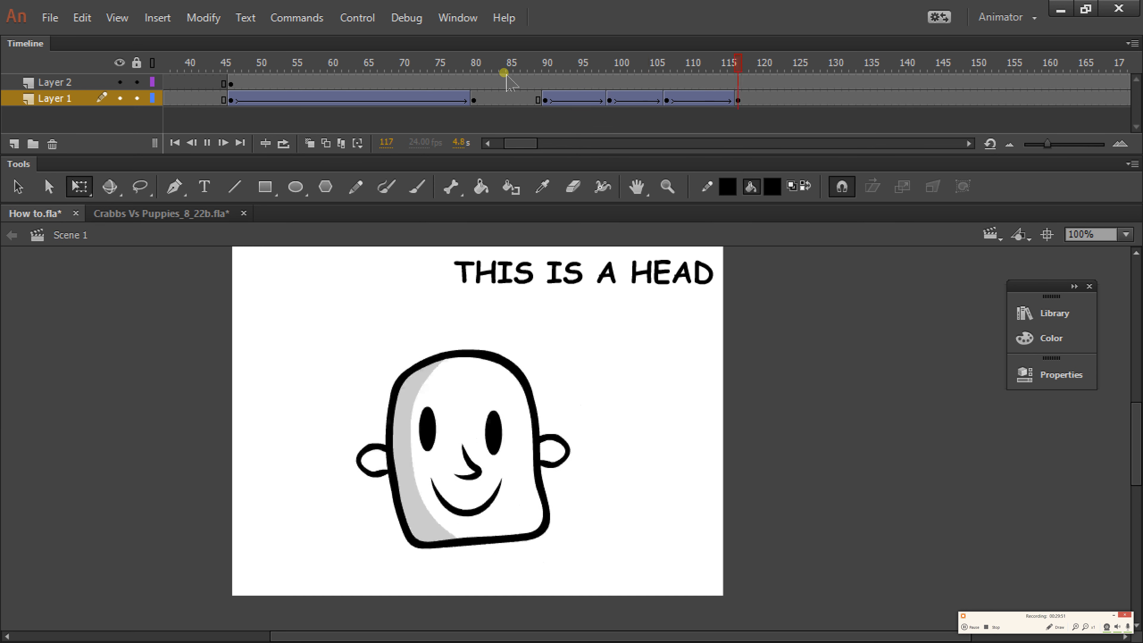
pyautogui.moveTo(693, 71); pyautogui.dragTo(526, 82)
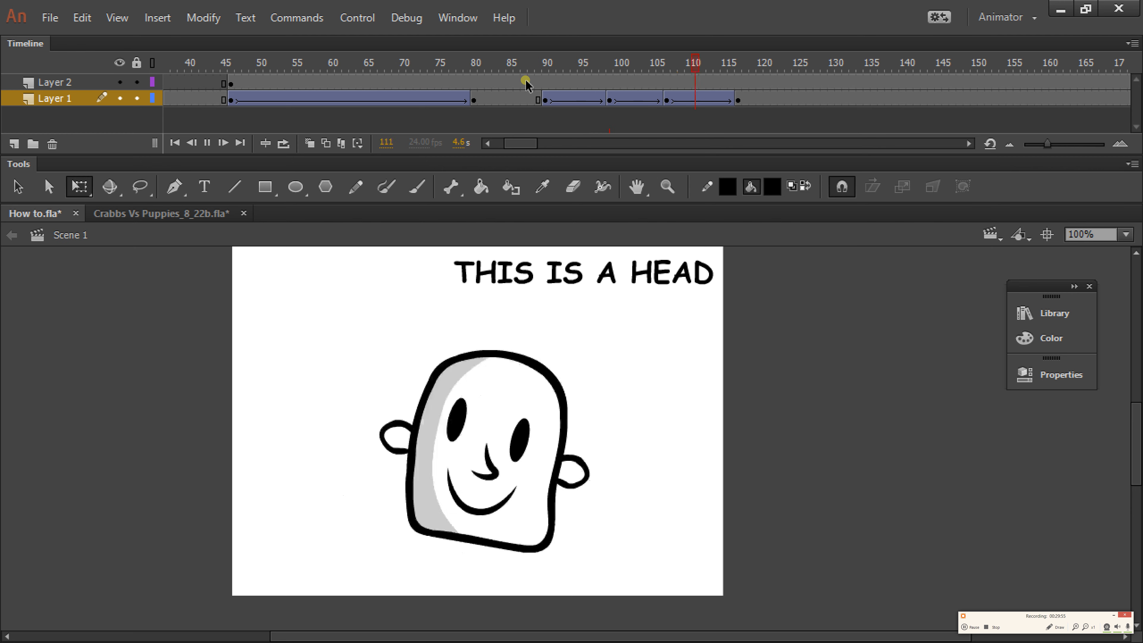
pyautogui.moveTo(579, 82); pyautogui.dragTo(559, 102)
# Lengthen Layer 1's first tilt tween by inserting six frames at frame 92, moving its end keyframe to frame 105
pyautogui.click(559, 101)
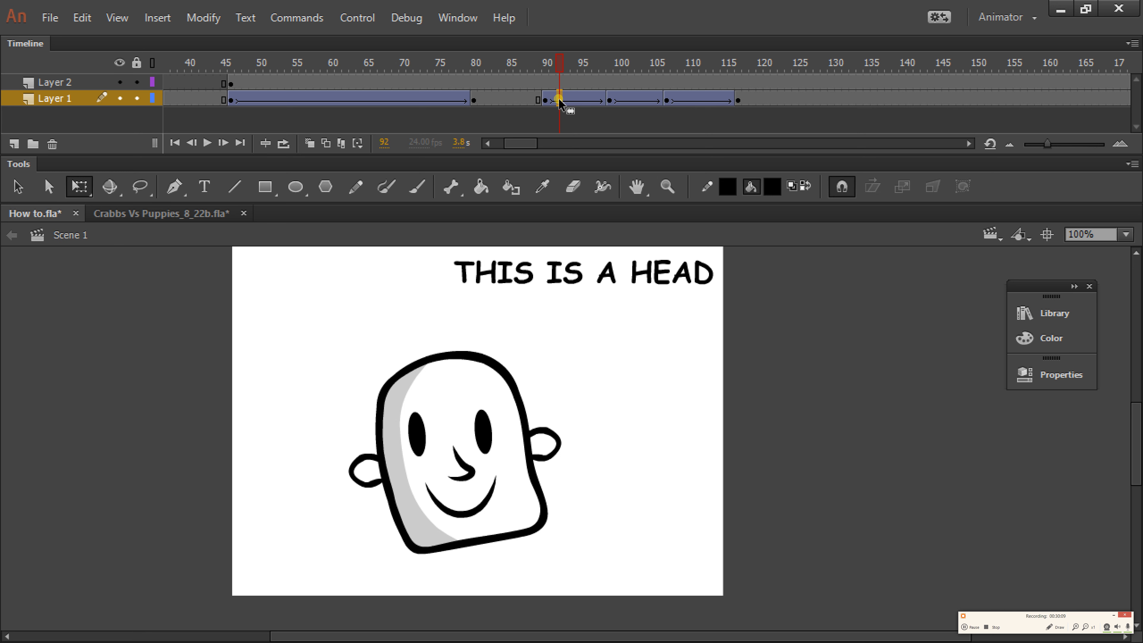
pyautogui.press('F5')
pyautogui.press('F5')
pyautogui.press('F5')
pyautogui.press('F5')
pyautogui.press('F5')
pyautogui.press('F5')
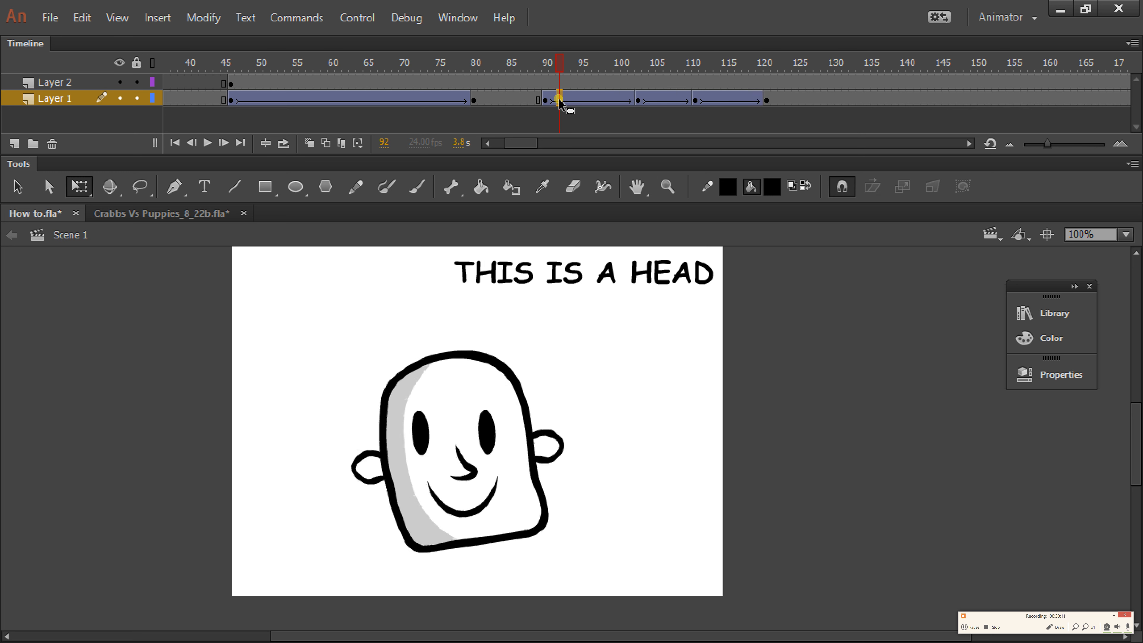
# Lengthen Layer 1's second tilt tween by inserting ten frames, moving its end keyframe to frame 123
pyautogui.moveTo(656, 100); pyautogui.dragTo(693, 108)
pyautogui.press('F5')
pyautogui.press('F5')
pyautogui.press('F5')
pyautogui.press('F5')
pyautogui.press('F5')
pyautogui.press('F5')
pyautogui.press('F5')
pyautogui.press('F5')
pyautogui.press('F5')
pyautogui.press('F5')
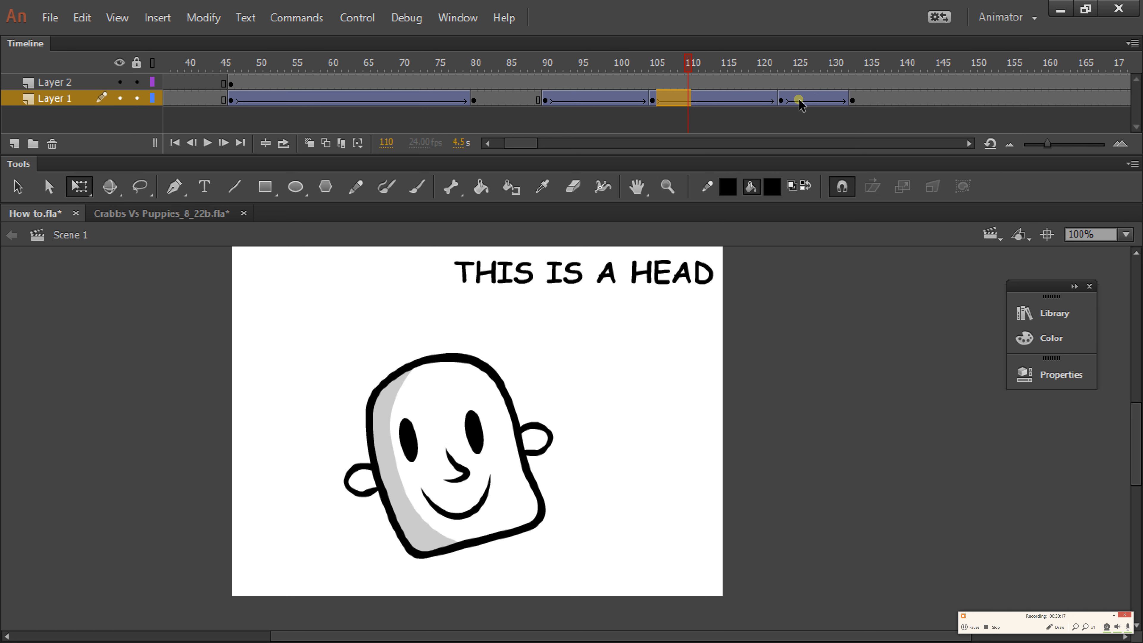
# Lengthen Layer 1's third tilt tween by inserting five frames, moving its end keyframe to frame 138
pyautogui.moveTo(794, 100); pyautogui.dragTo(824, 100)
pyautogui.press('F5')
pyautogui.press('F5')
pyautogui.press('F5')
pyautogui.press('F5')
pyautogui.press('F5')
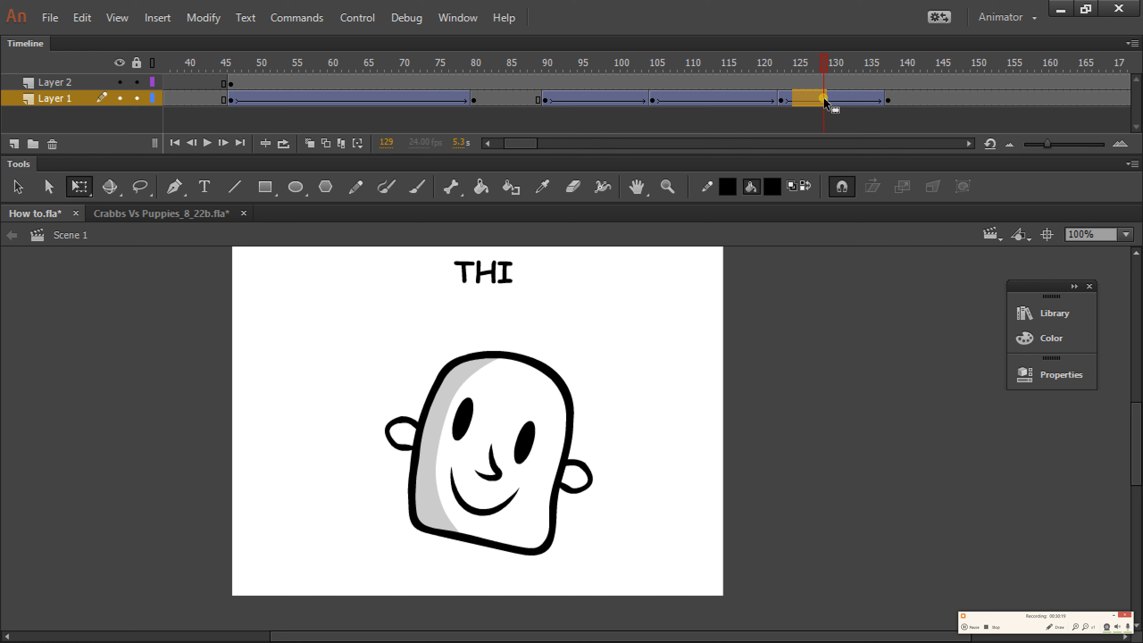
# Play the slowed head tilt from frame 86 to review its timing
pyautogui.moveTo(763, 63); pyautogui.dragTo(603, 69)
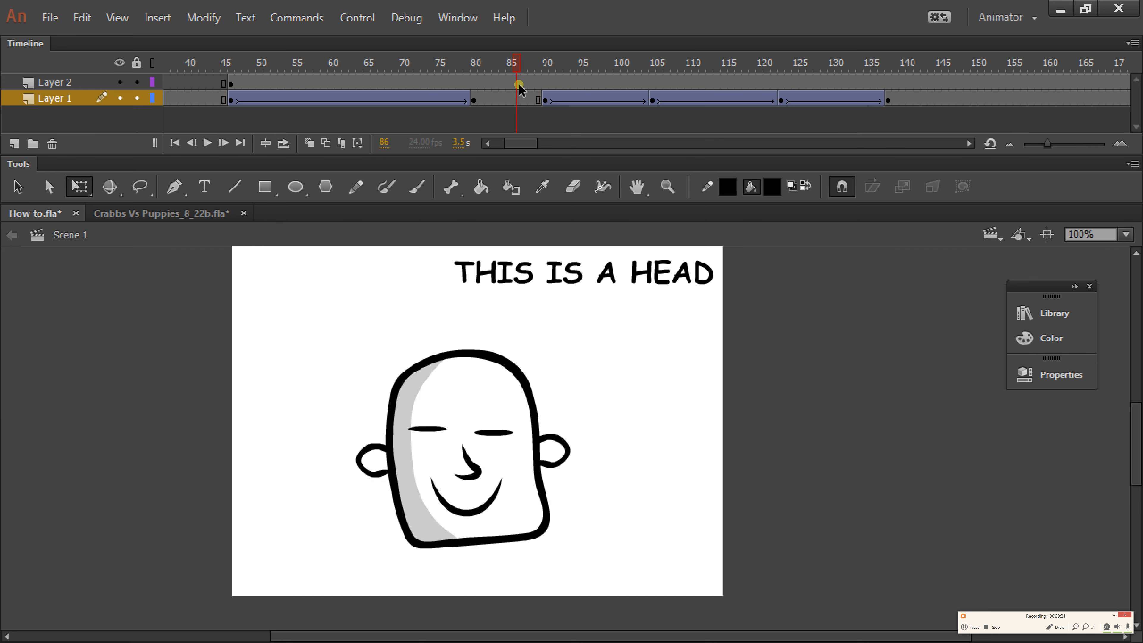
pyautogui.press('Return')
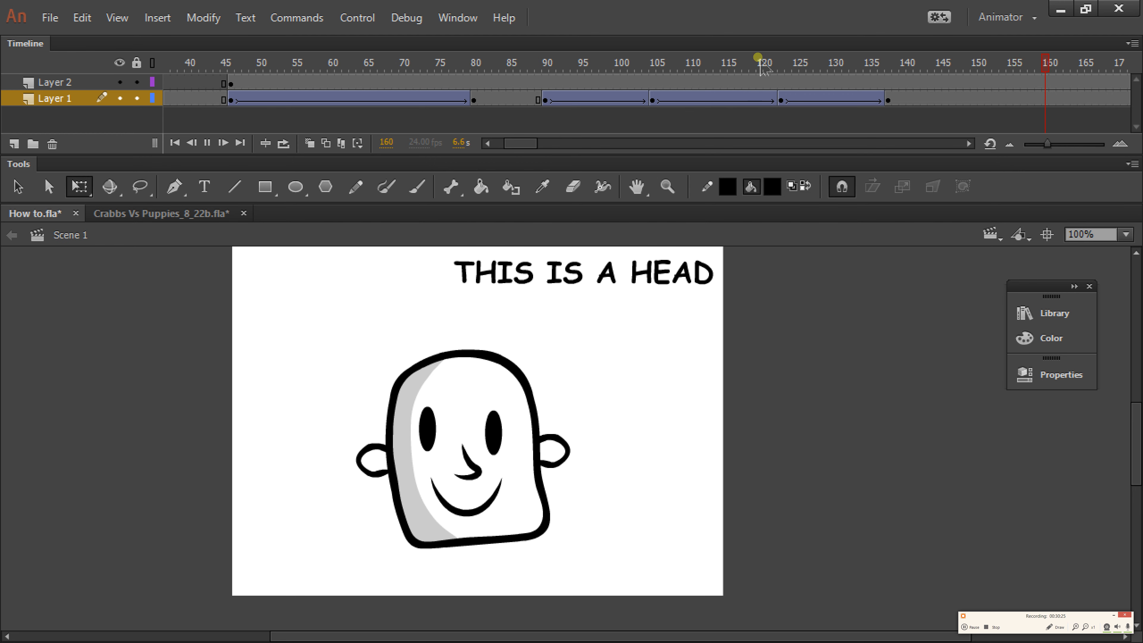
pyautogui.click(532, 92)
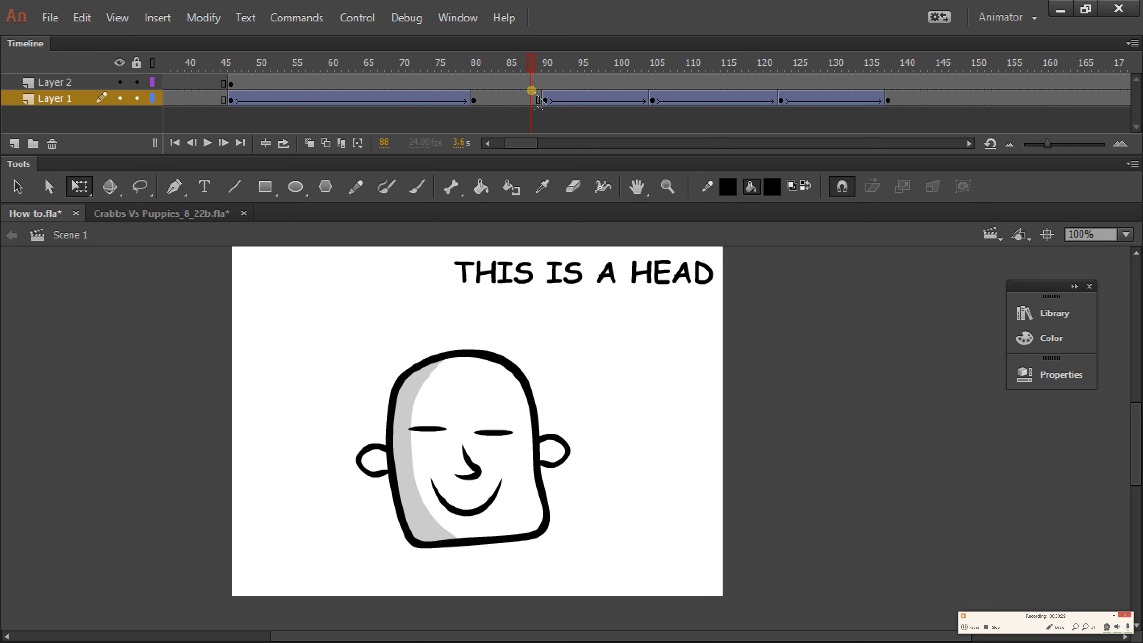
# Inspect the properties of Layer 1's first tilt tween at frame 96 and scrub back to frame 84
pyautogui.moveTo(537, 101); pyautogui.dragTo(614, 101)
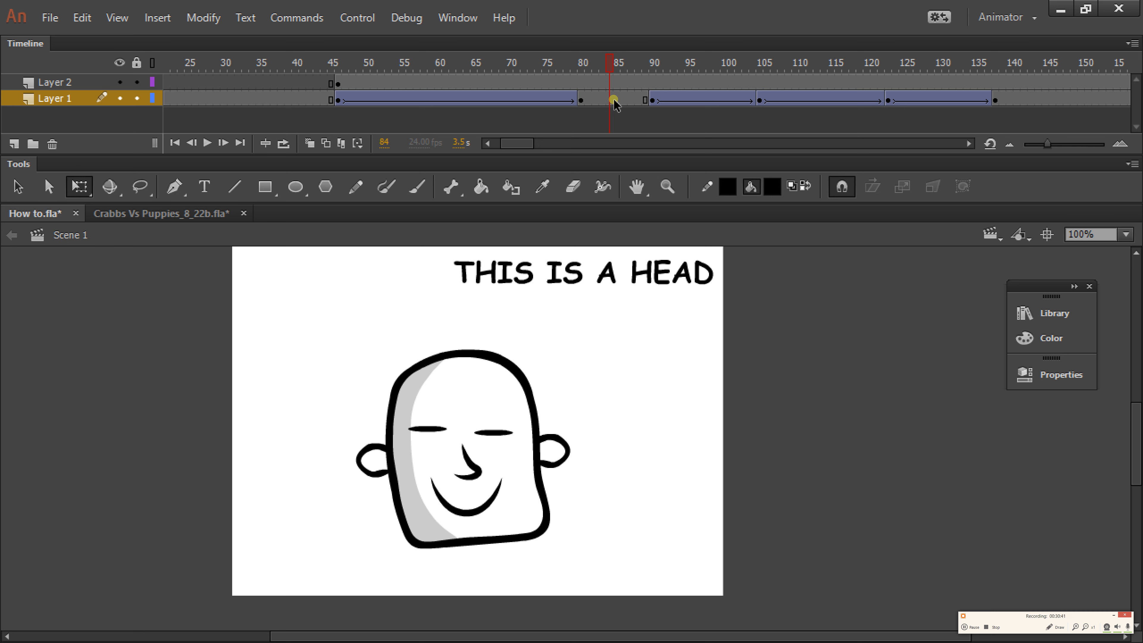
pyautogui.click(695, 98)
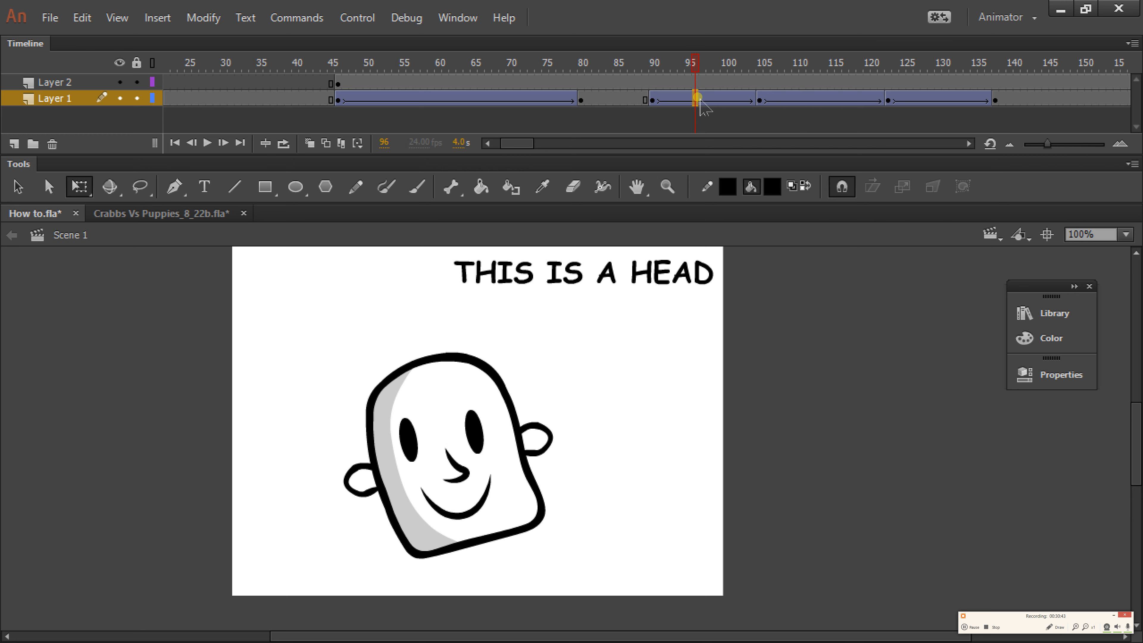
pyautogui.click(1058, 376)
pyautogui.click(1057, 458)
pyautogui.moveTo(752, 65); pyautogui.dragTo(613, 116)
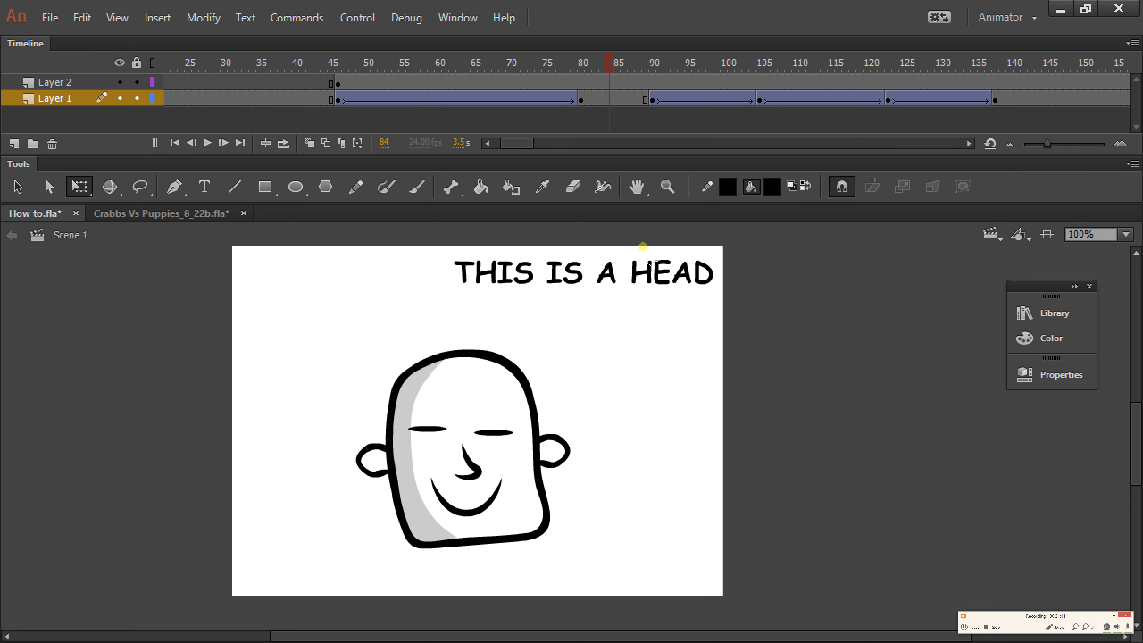
# Switch to the Chrome browser and find the open Google Drive search results for "alert"
pyautogui.hotkey('alt', 'Tab')
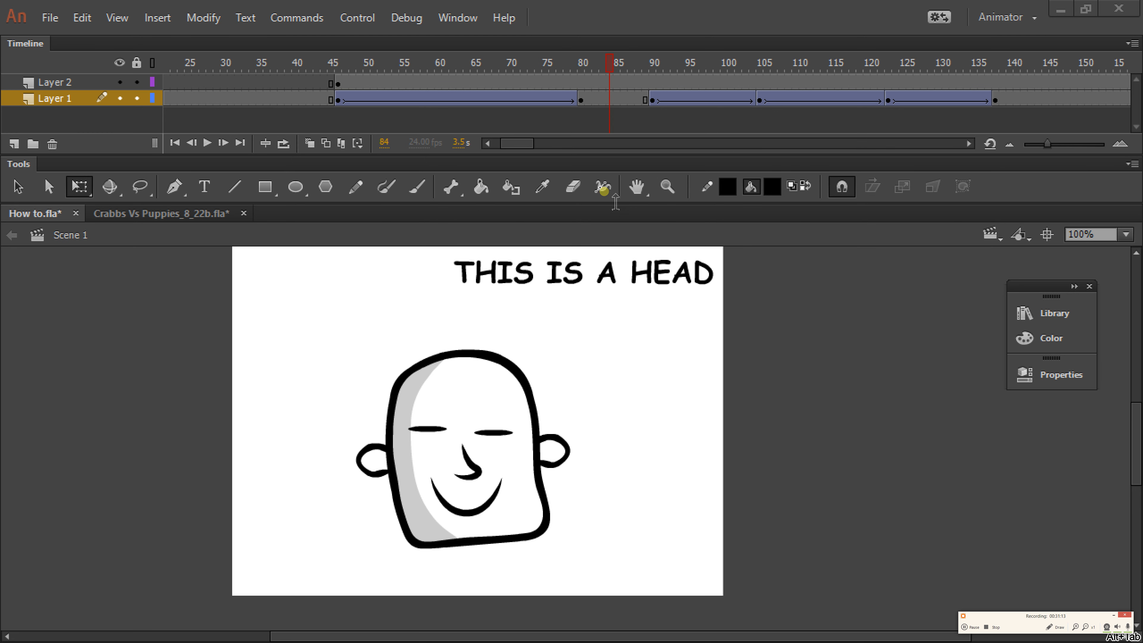
pyautogui.hotkey('alt', 'Tab')
pyautogui.hotkey('alt', 'Tab')
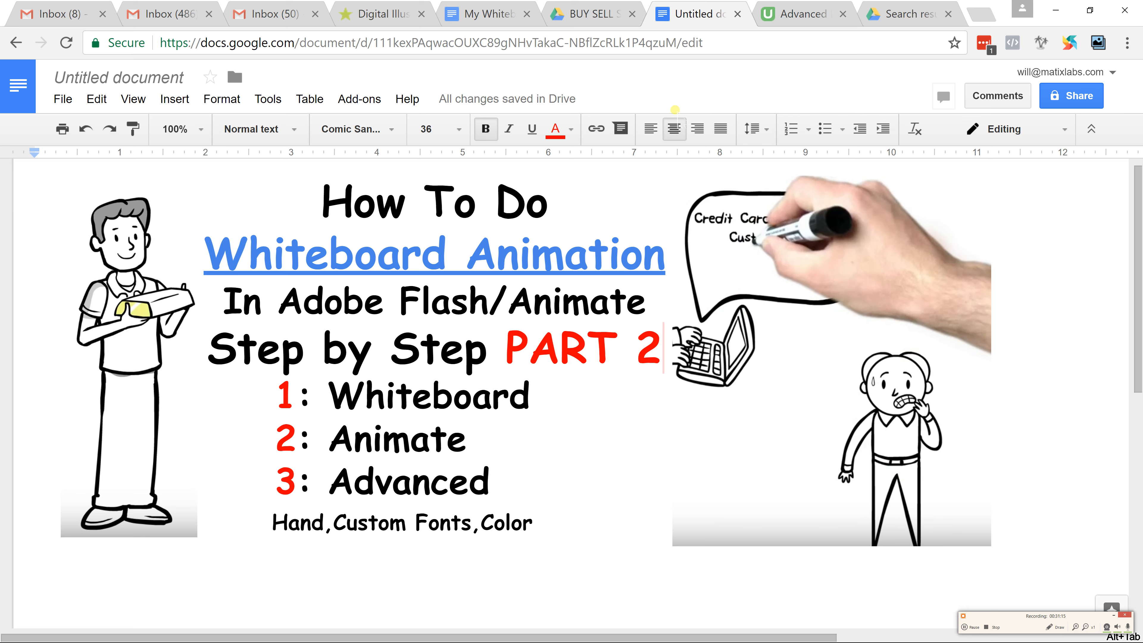
pyautogui.click(625, 13)
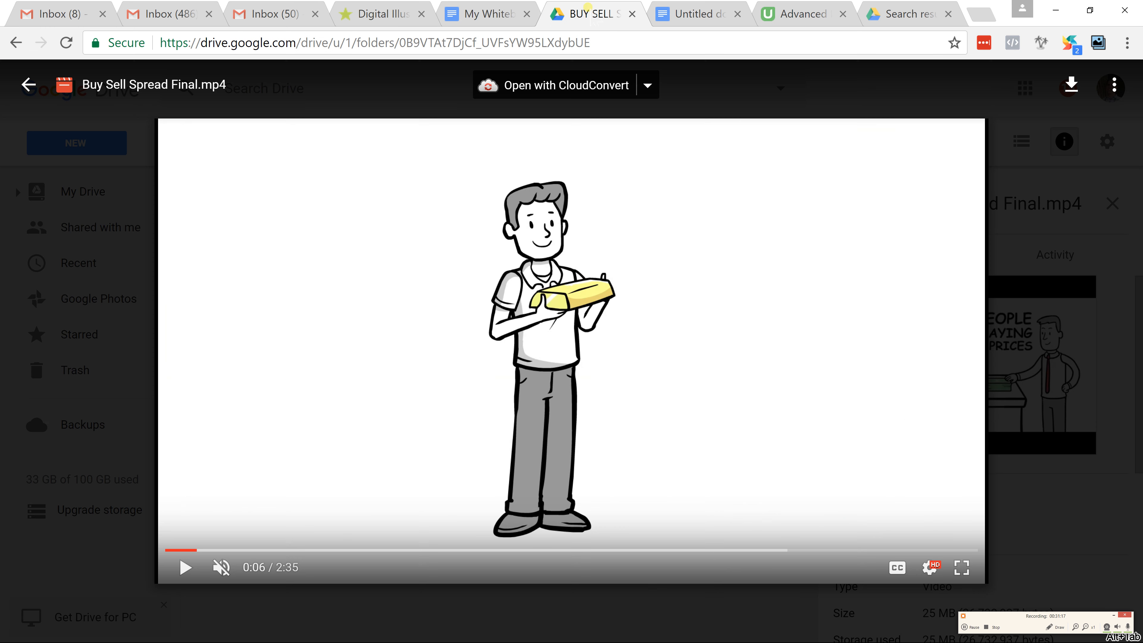
pyautogui.click(379, 10)
pyautogui.click(578, 18)
pyautogui.click(894, 16)
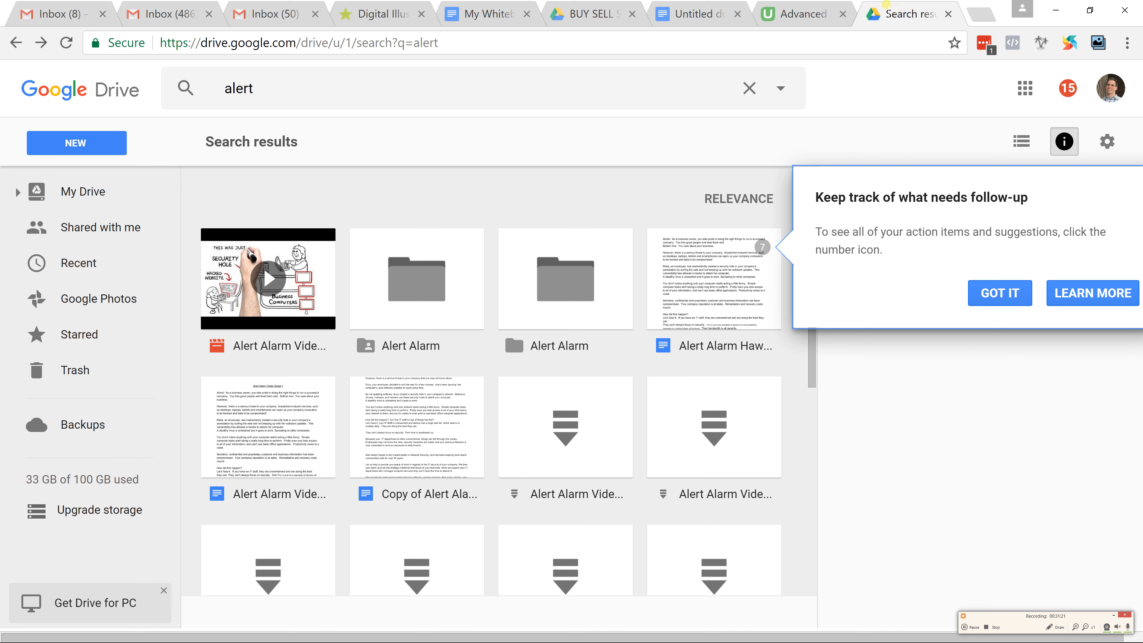
# Select Alert Alarm Video HD March 31.mov in the Drive results and dismiss the follow-up notice covering its details
pyautogui.doubleClick(294, 297)
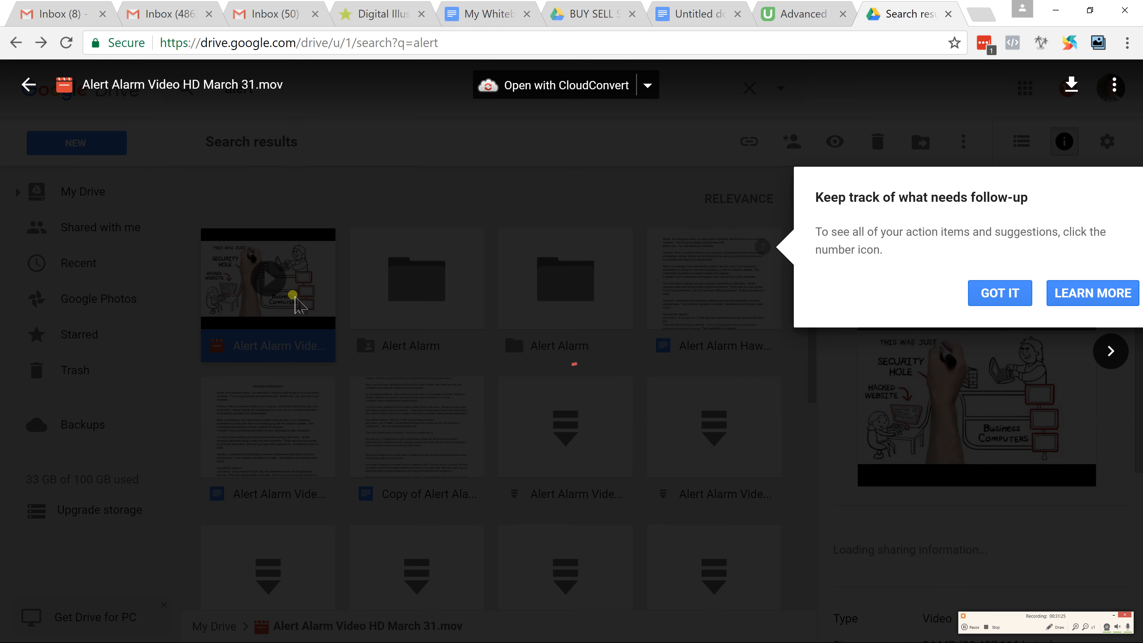
pyautogui.click(294, 297)
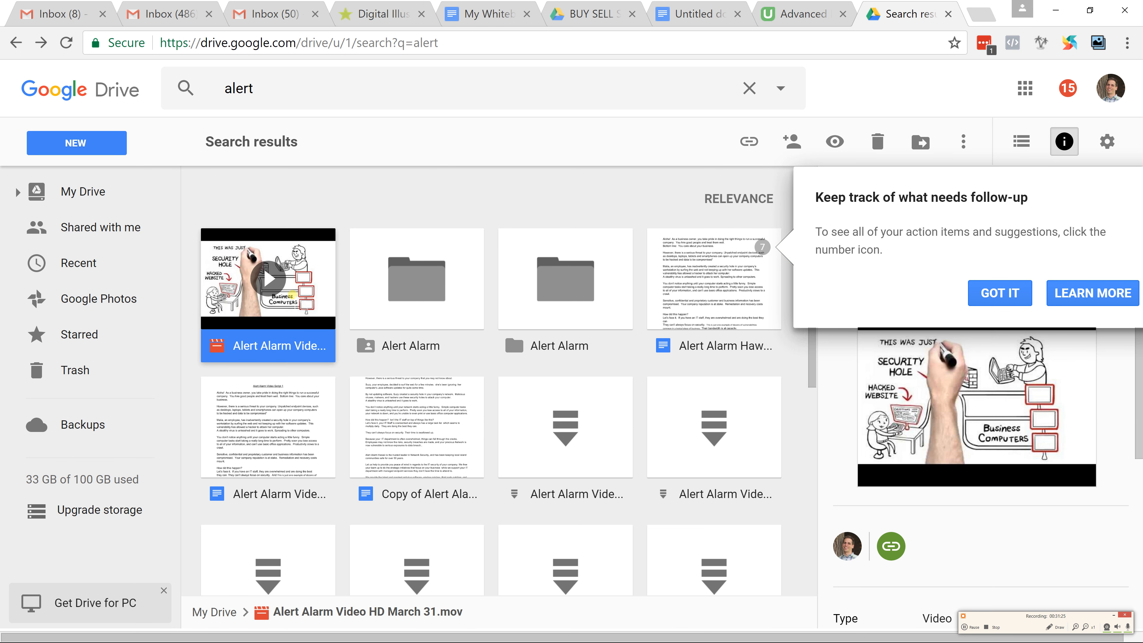
pyautogui.click(1005, 298)
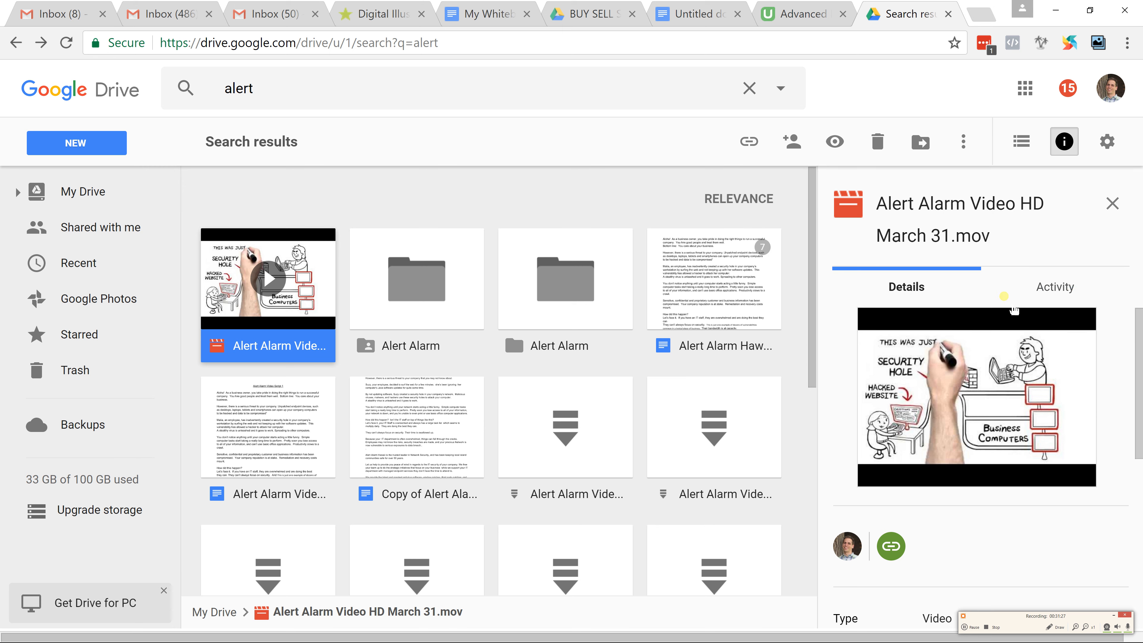
# Open and play Alert Alarm Video HD March 31.mov, skipping ahead to about 0:30 and 0:38
pyautogui.doubleClick(300, 263)
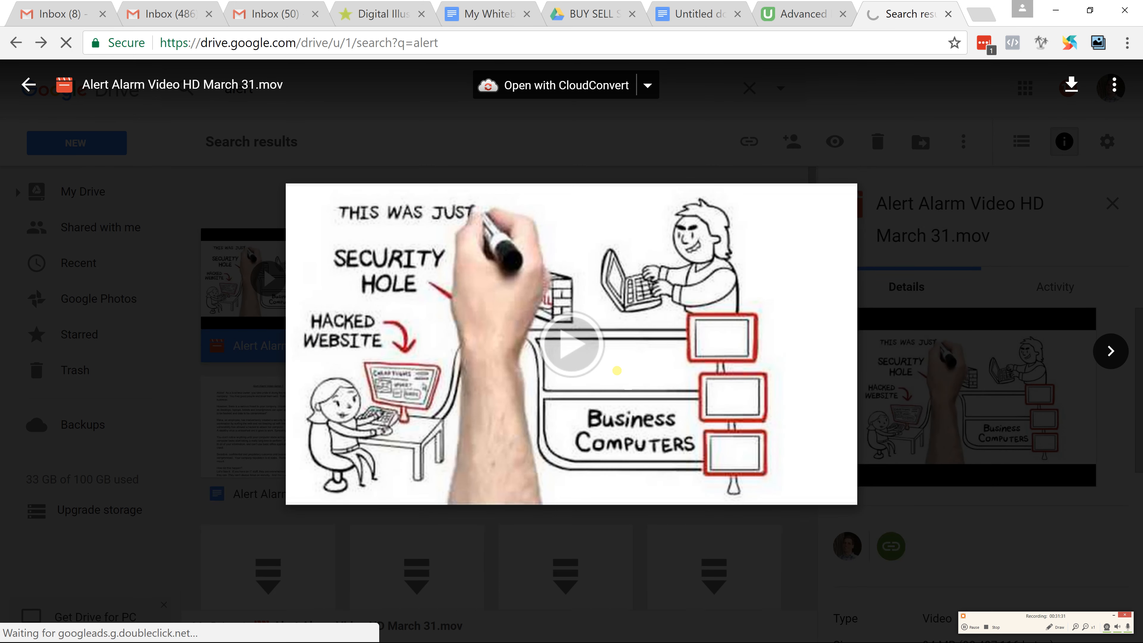
pyautogui.click(568, 338)
pyautogui.click(569, 338)
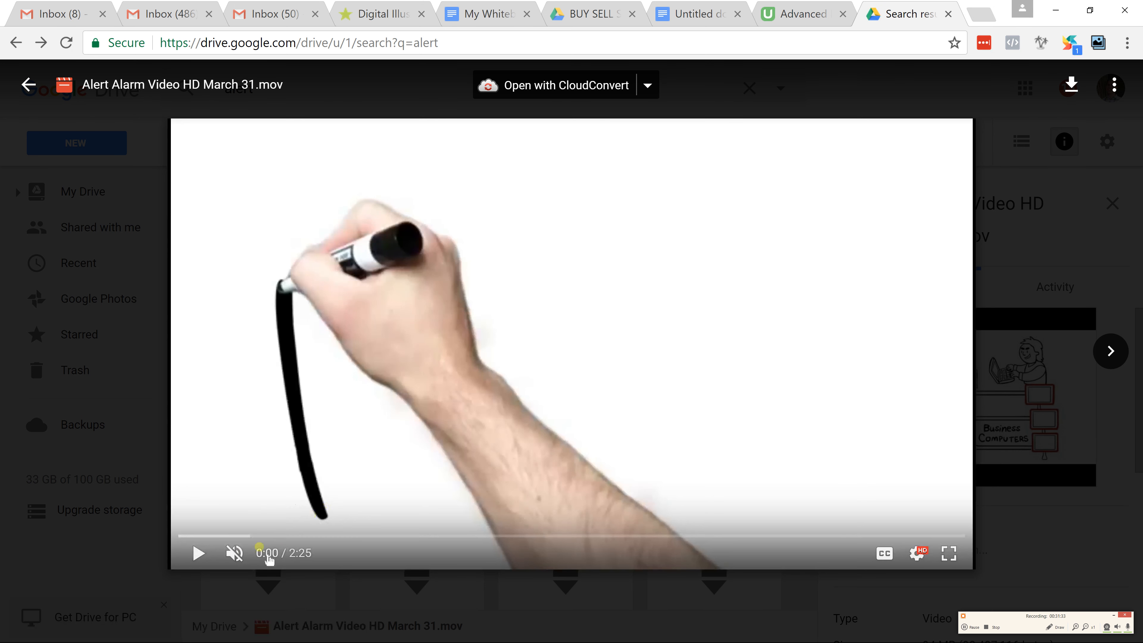
pyautogui.click(201, 554)
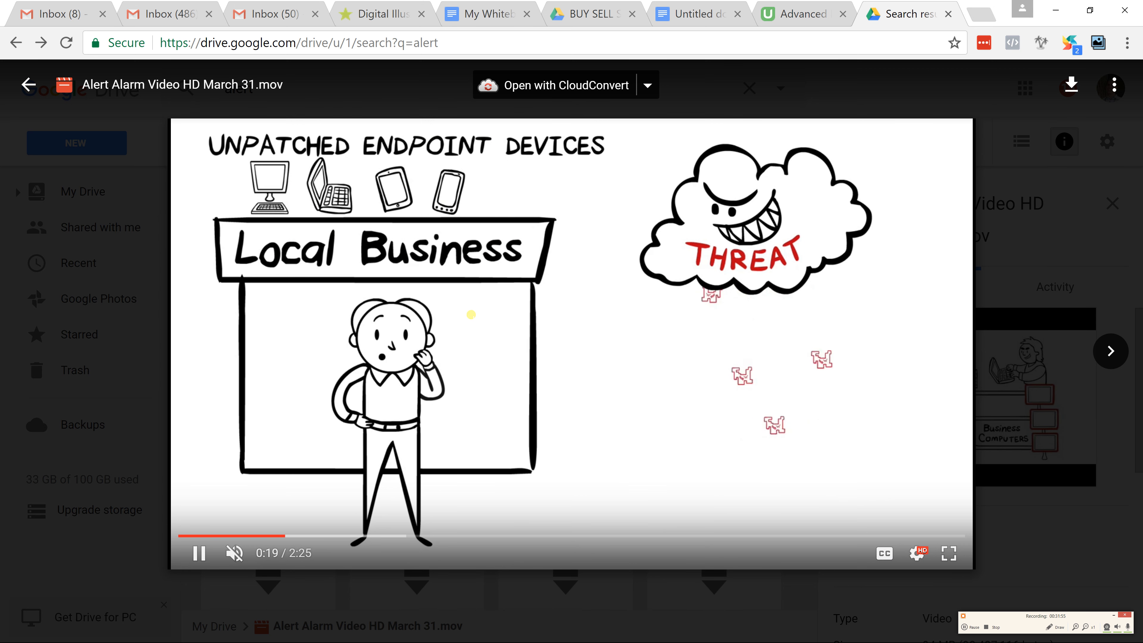
pyautogui.click(349, 539)
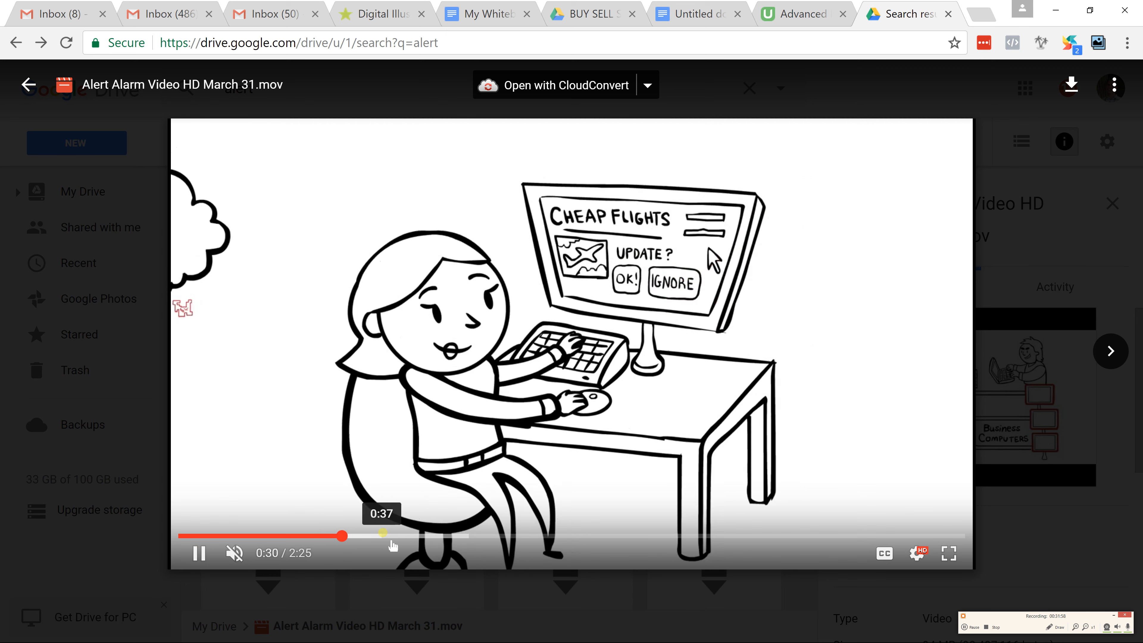
pyautogui.click(394, 542)
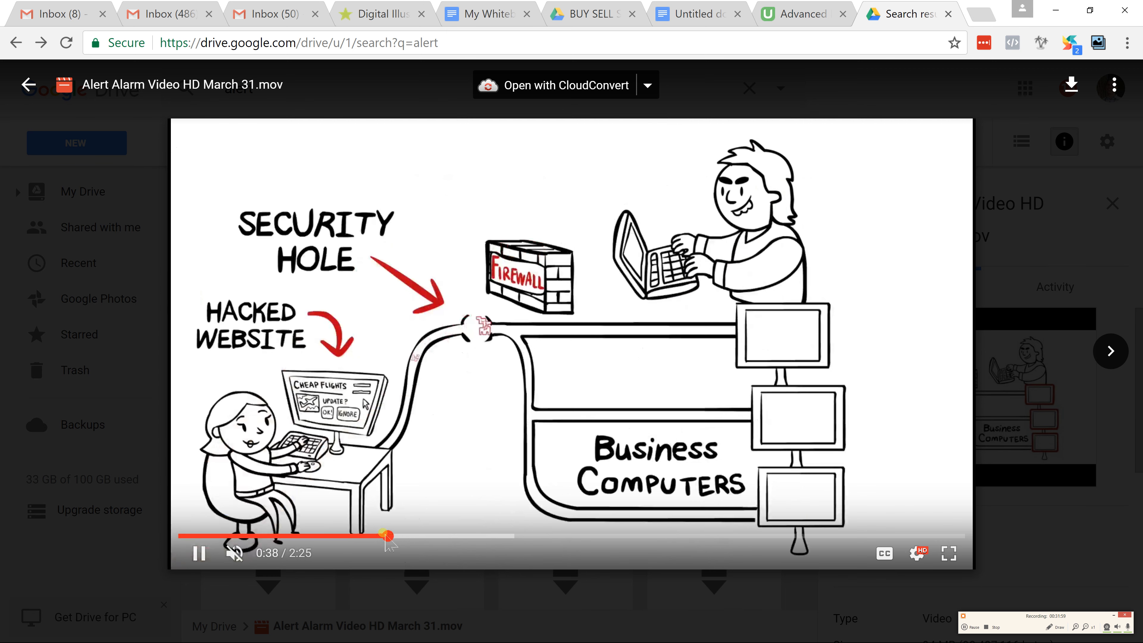